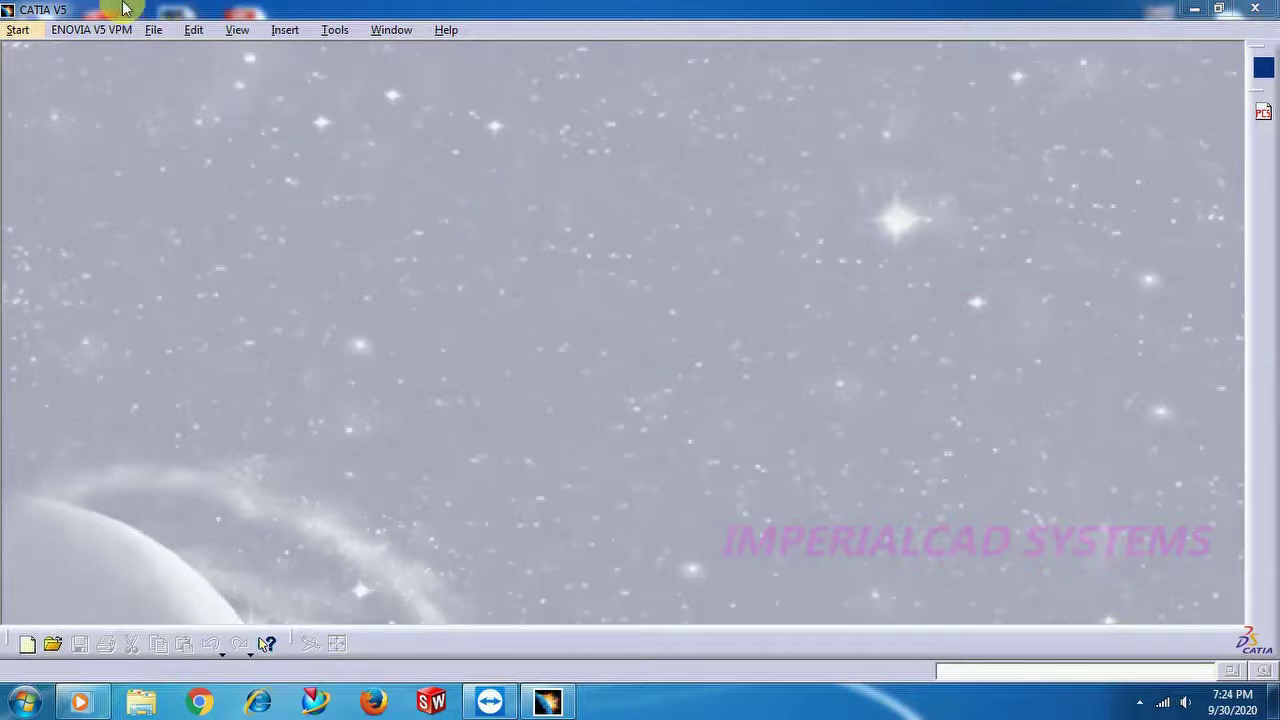
Step: Create a new part in the Generative Sheetmetal Design workbench with hybrid design enabled
left_click(18, 32)
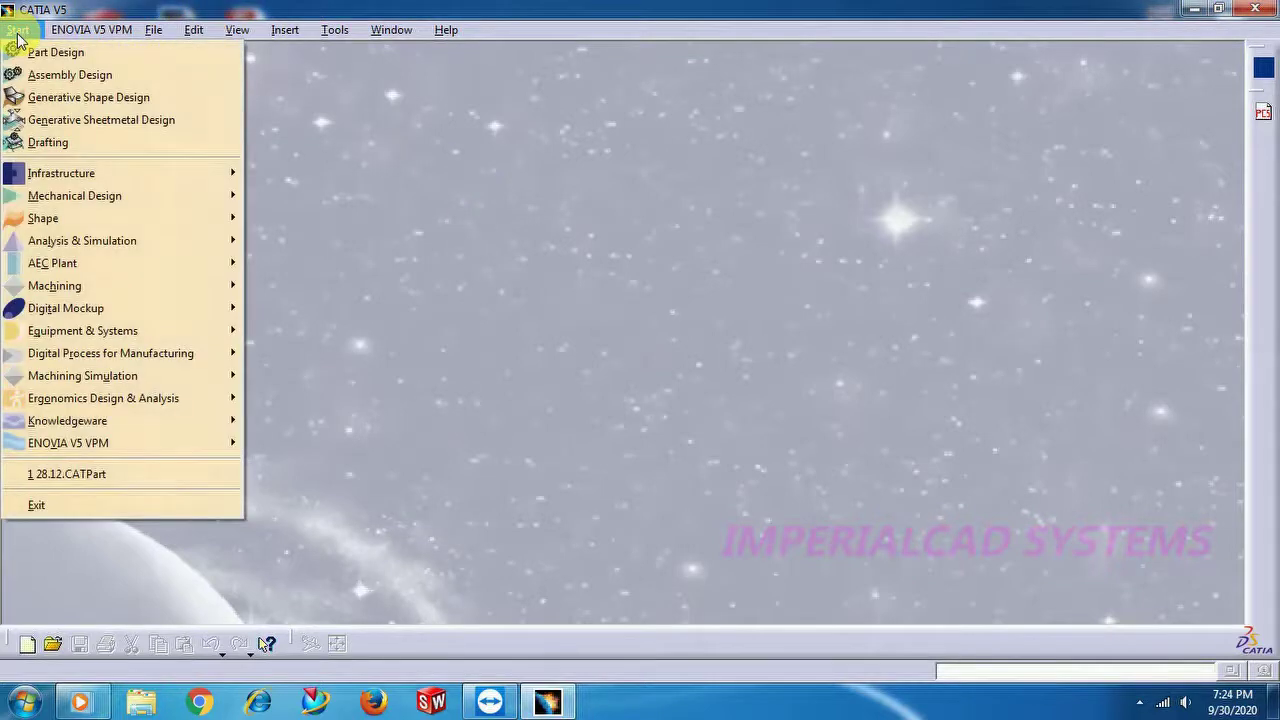
mouse_move(38, 196)
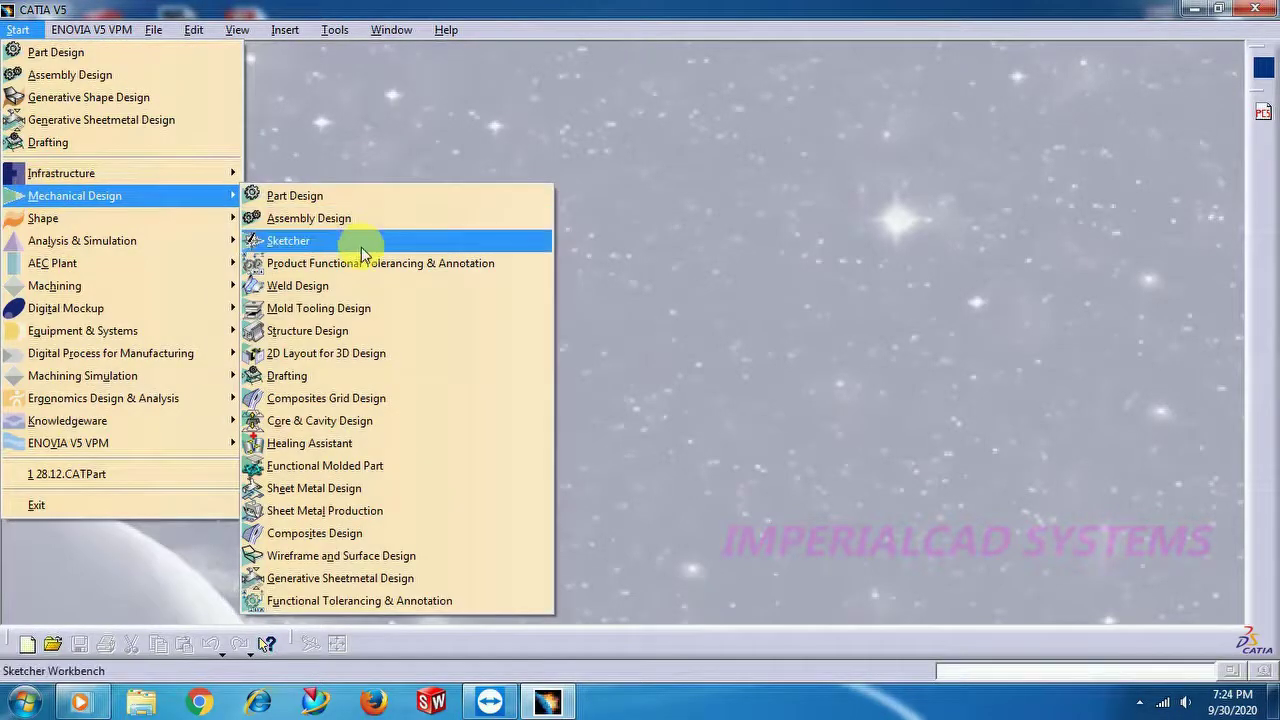
left_click(338, 582)
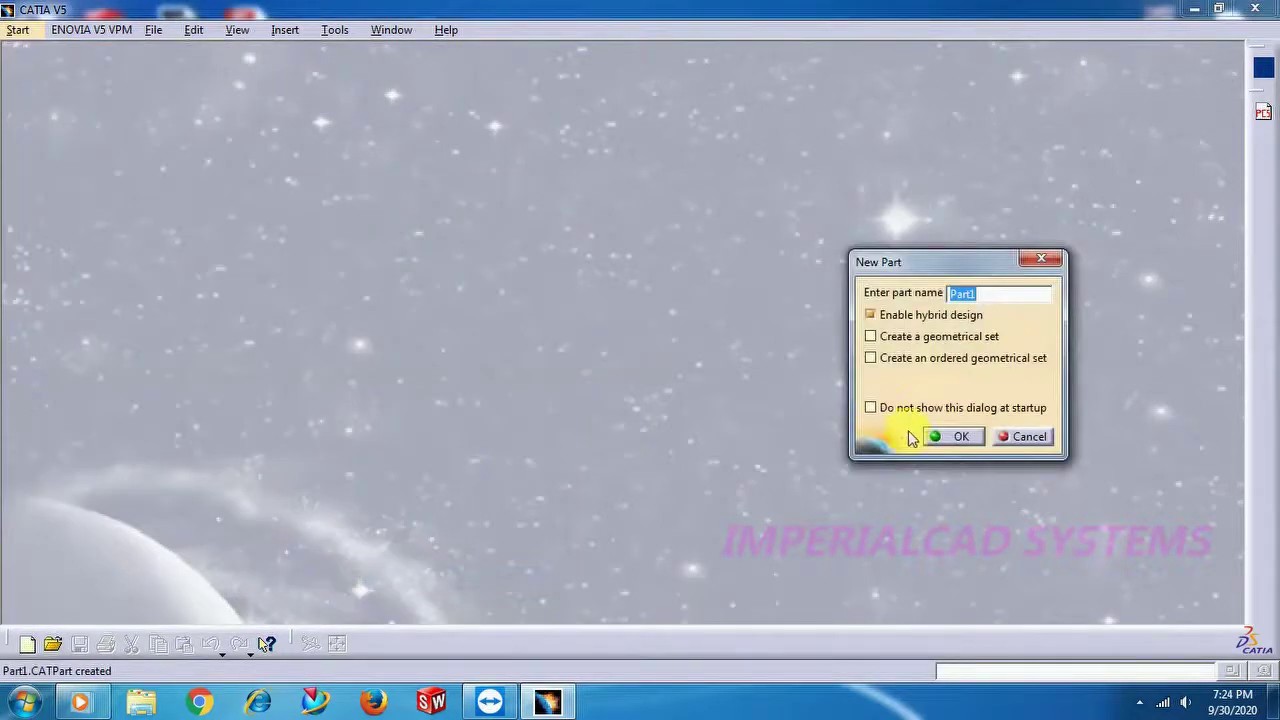
left_click(953, 438)
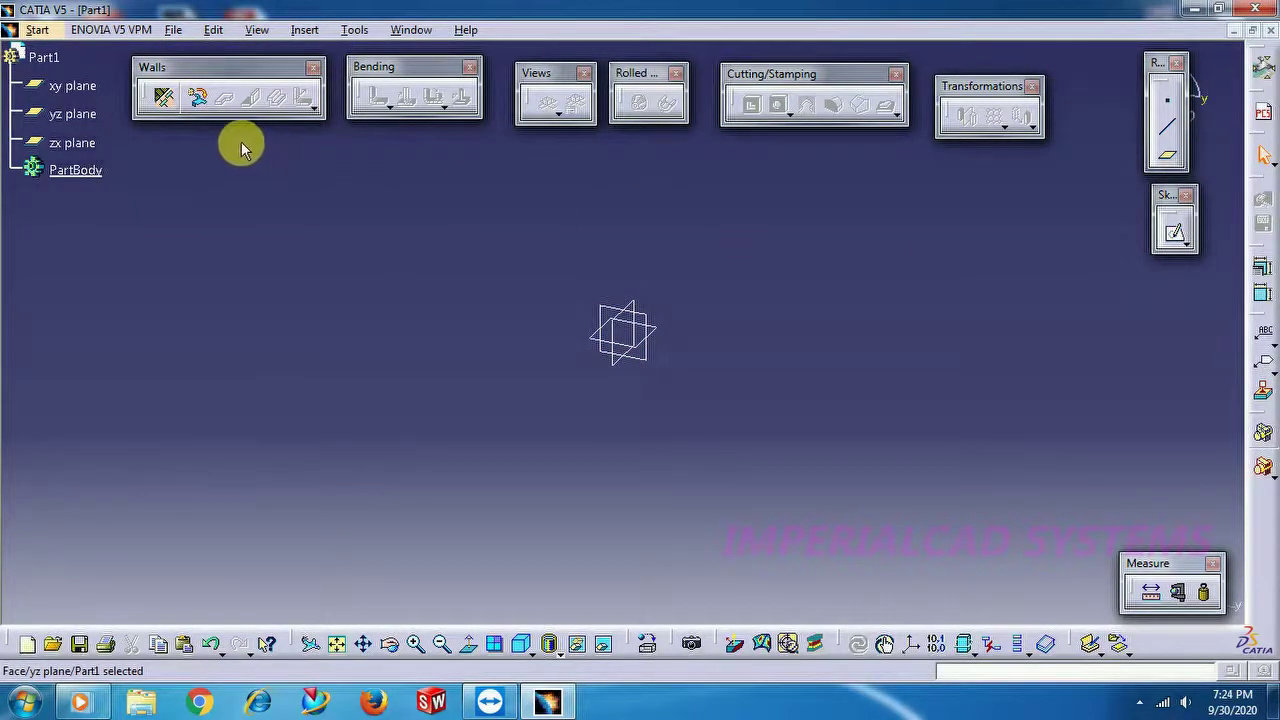
Step: Define the sheet metal parameters with a 2 mm thickness and a 4 mm default bend radius
left_click(166, 100)
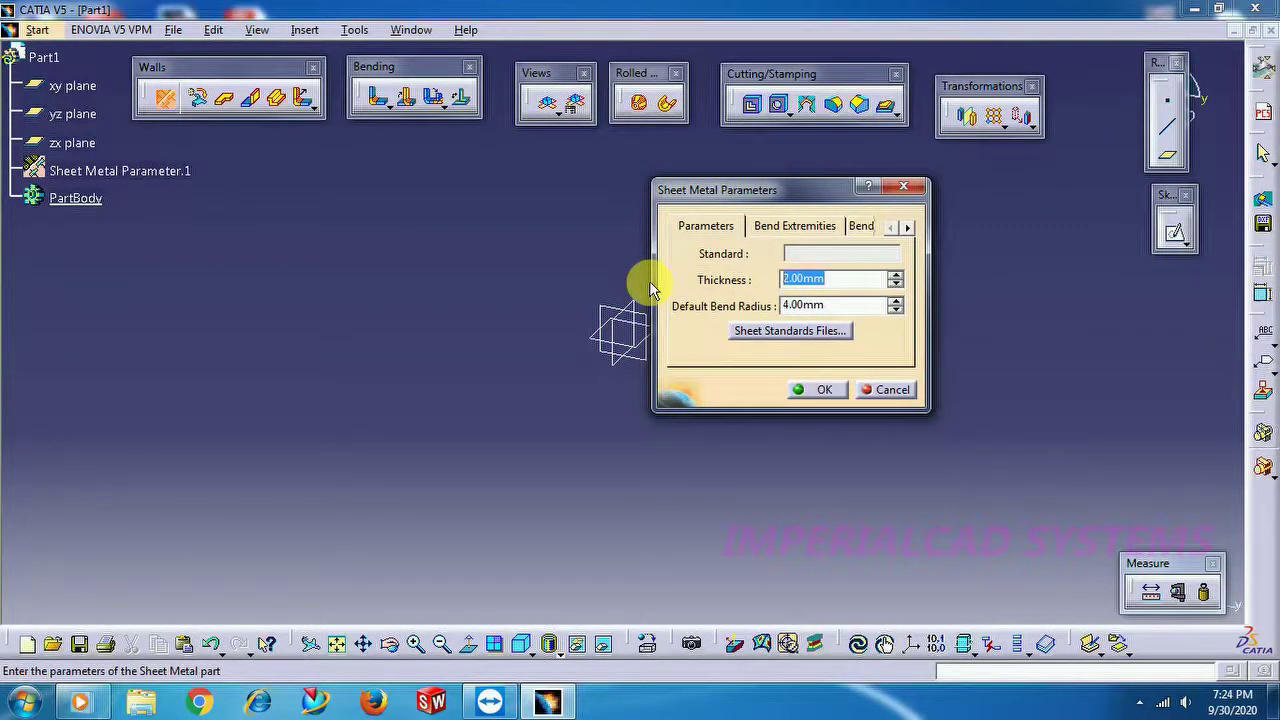
left_click(855, 307)
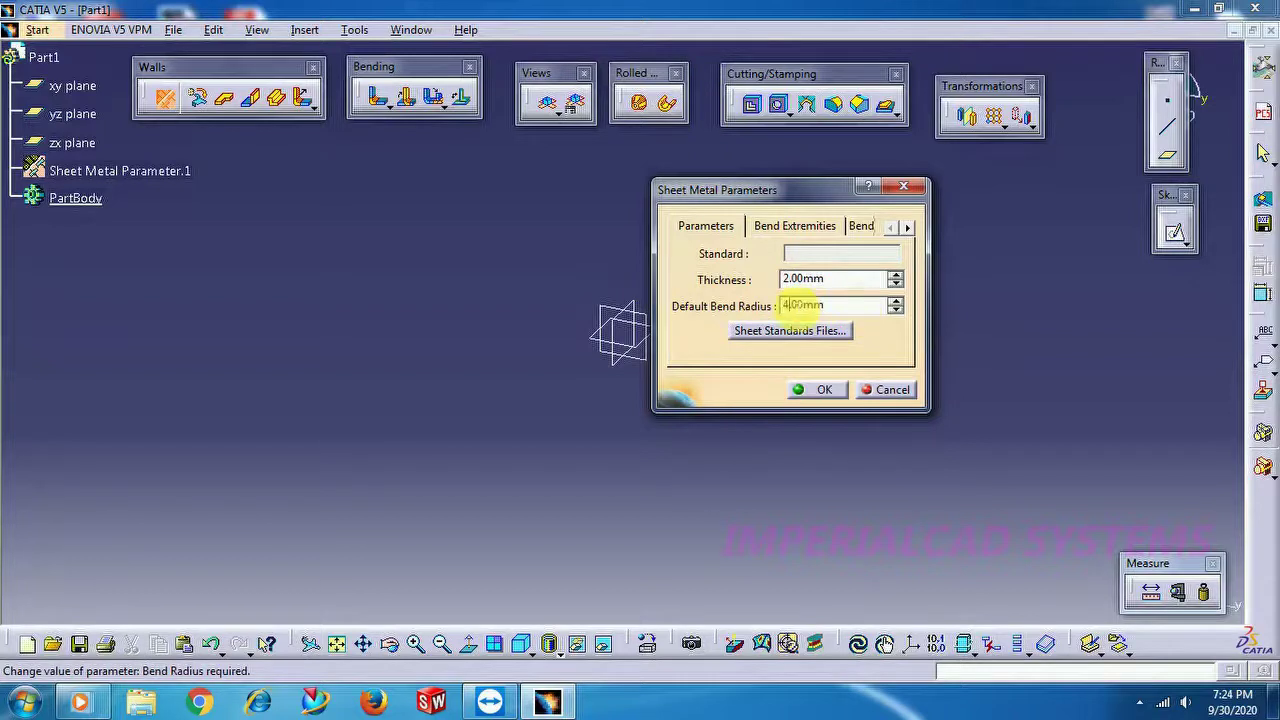
left_click(820, 395)
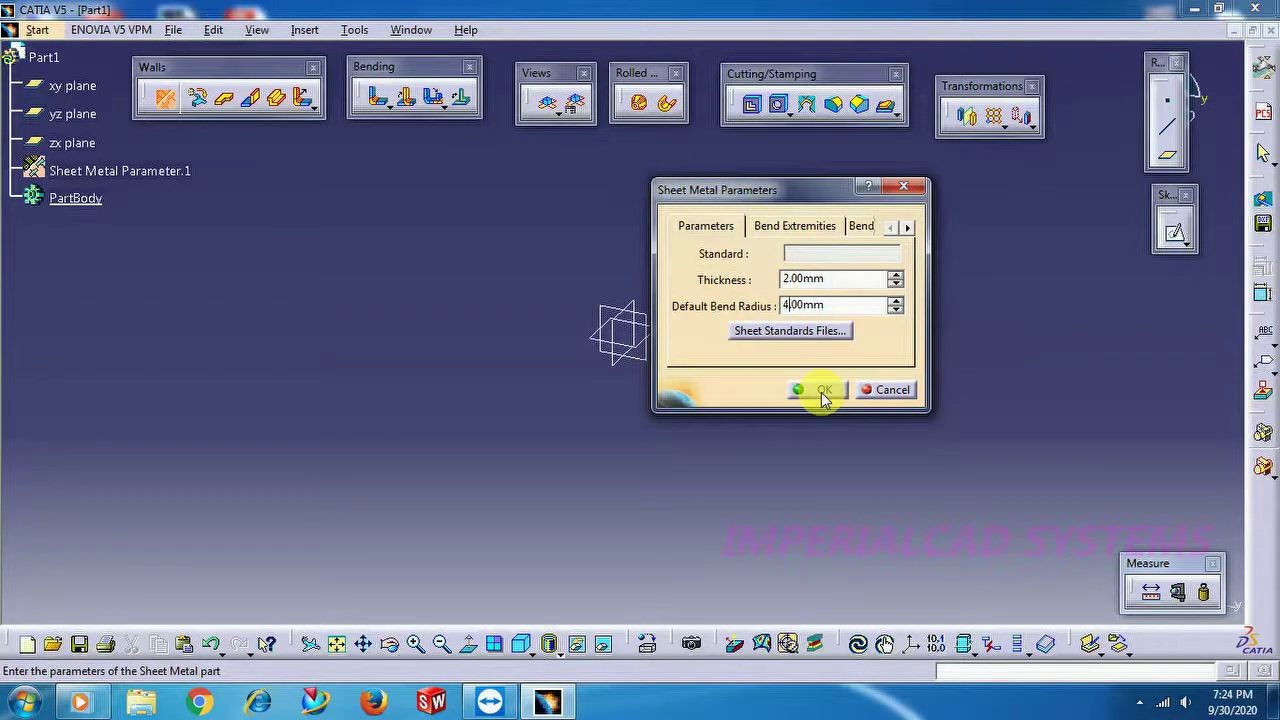
double_click(805, 279)
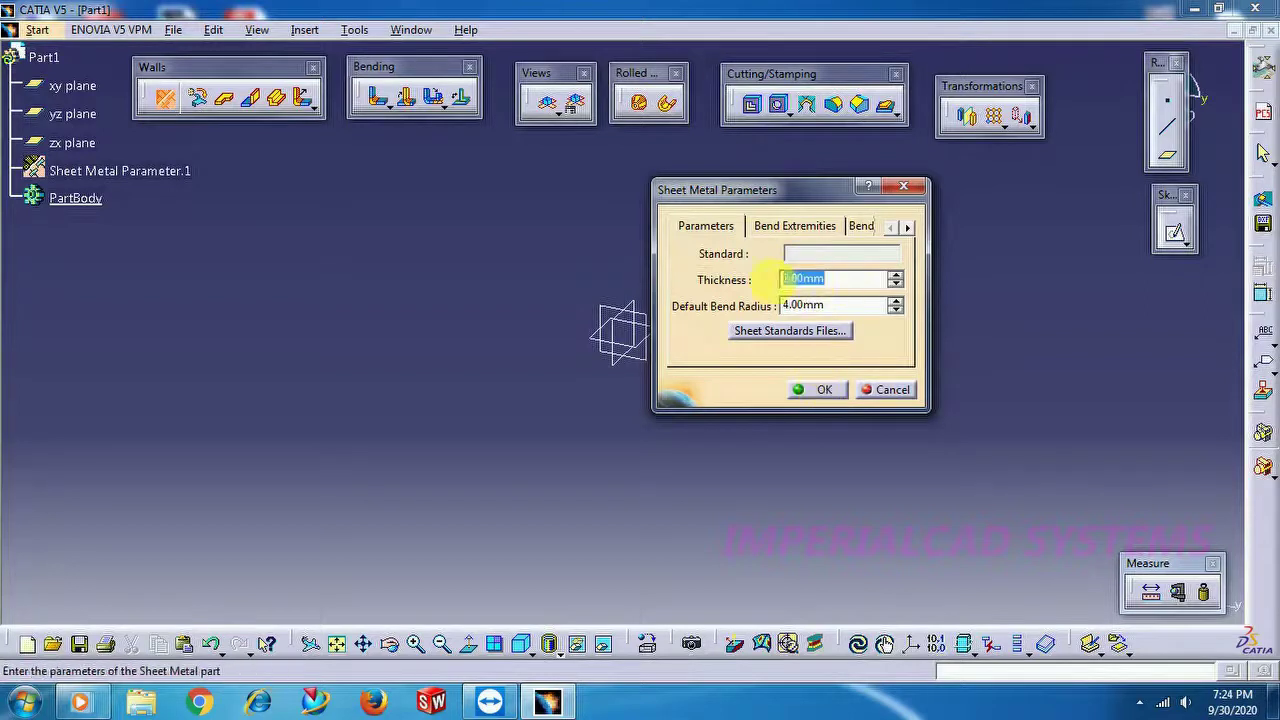
left_click(818, 390)
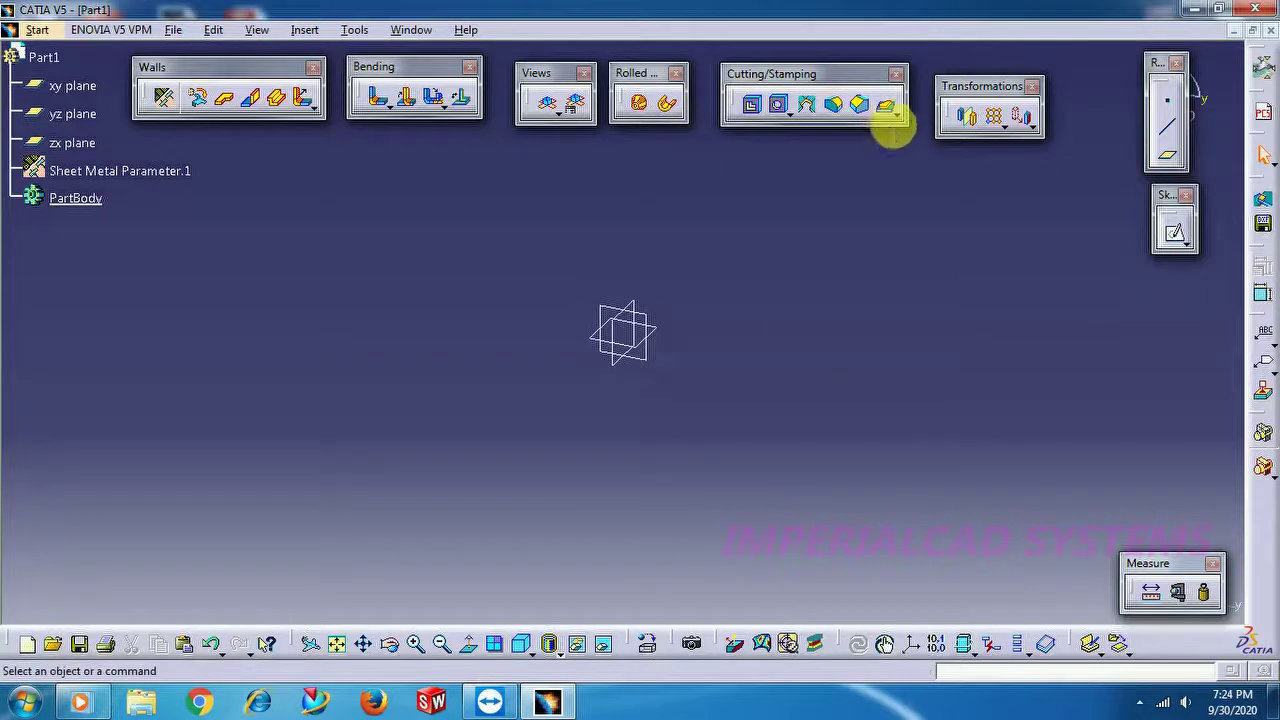
left_click(897, 116)
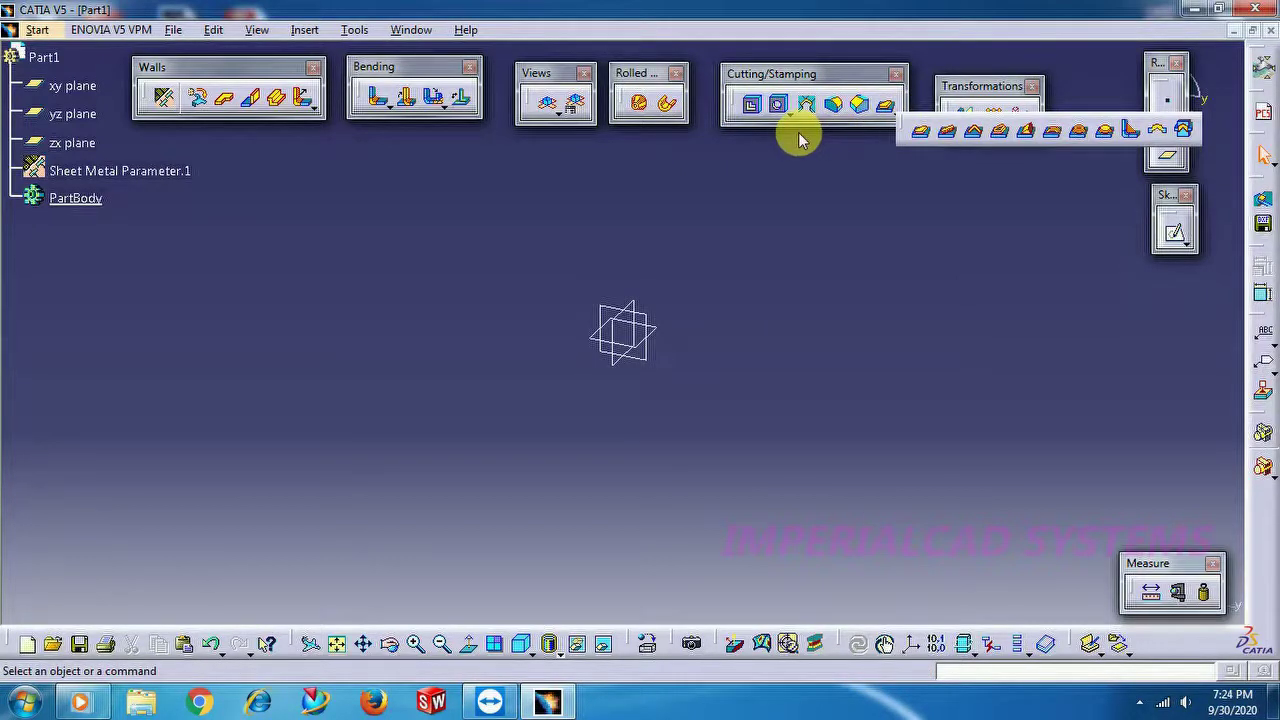
left_click(873, 145)
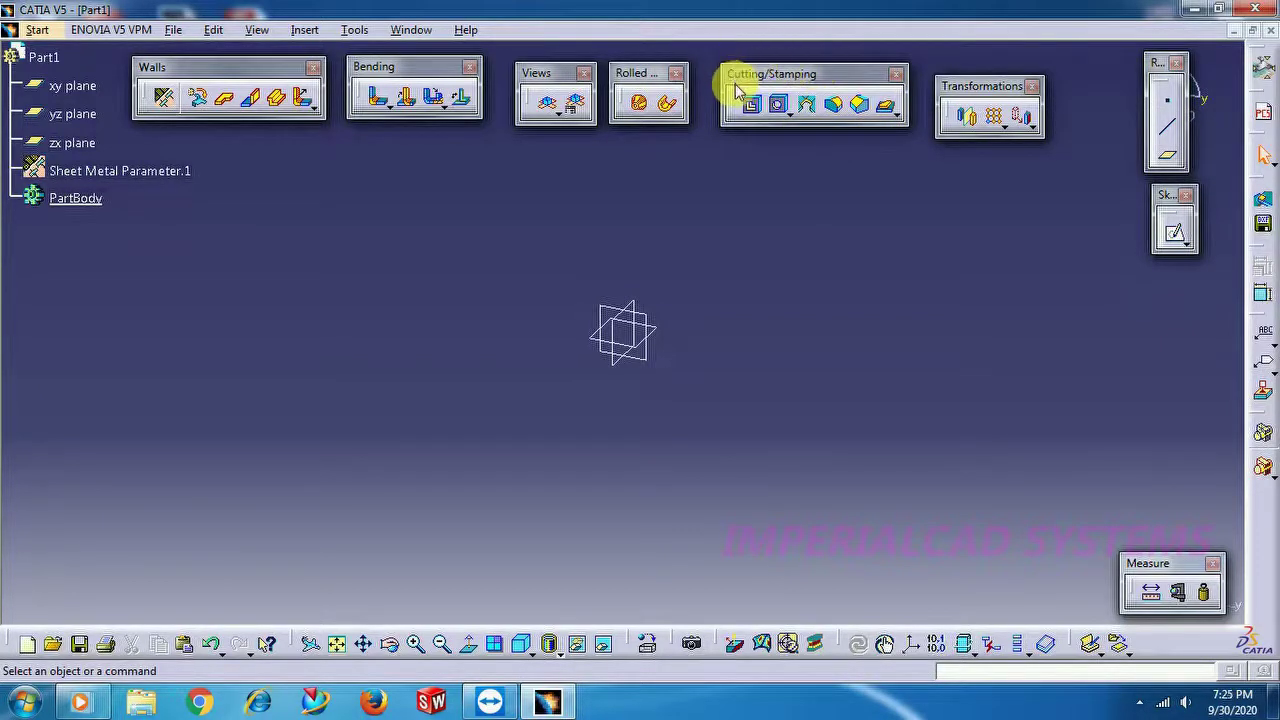
left_click(896, 113)
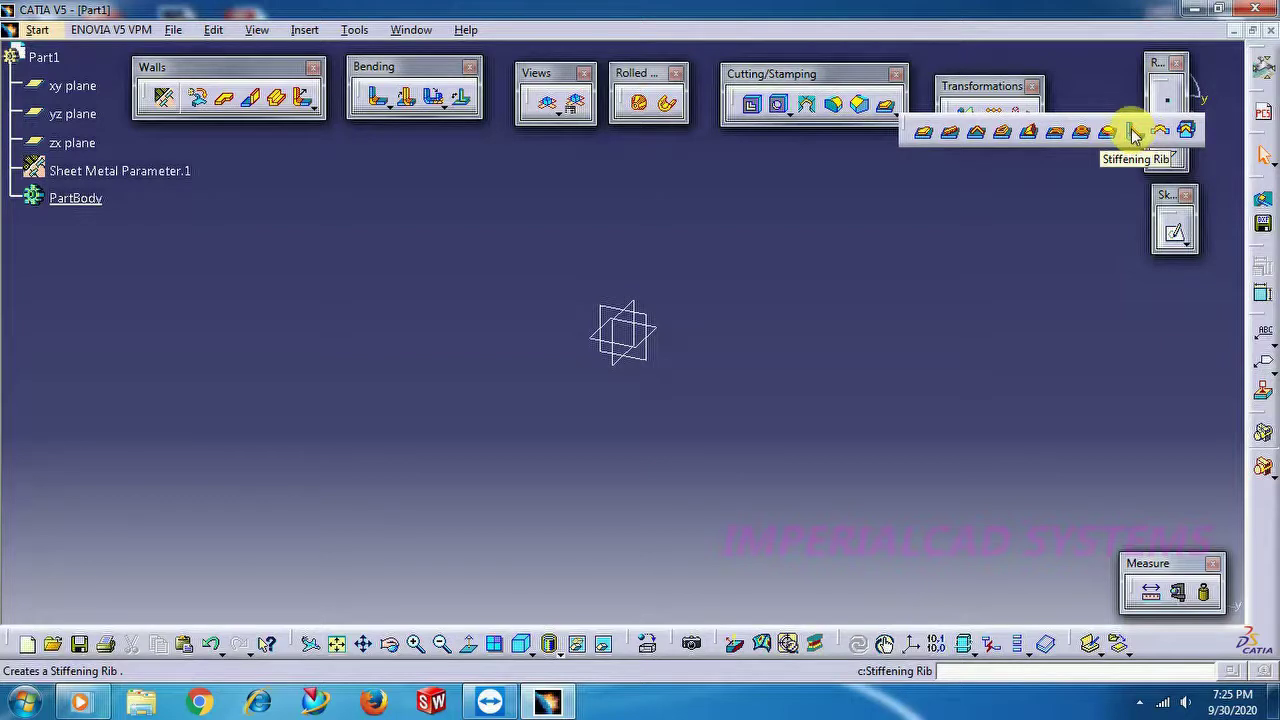
Step: On the yz plane, sketch an L-shaped profile with a vertical line about 65 mm long and a horizontal line about 80 mm long
left_click(664, 338)
left_click(1173, 231)
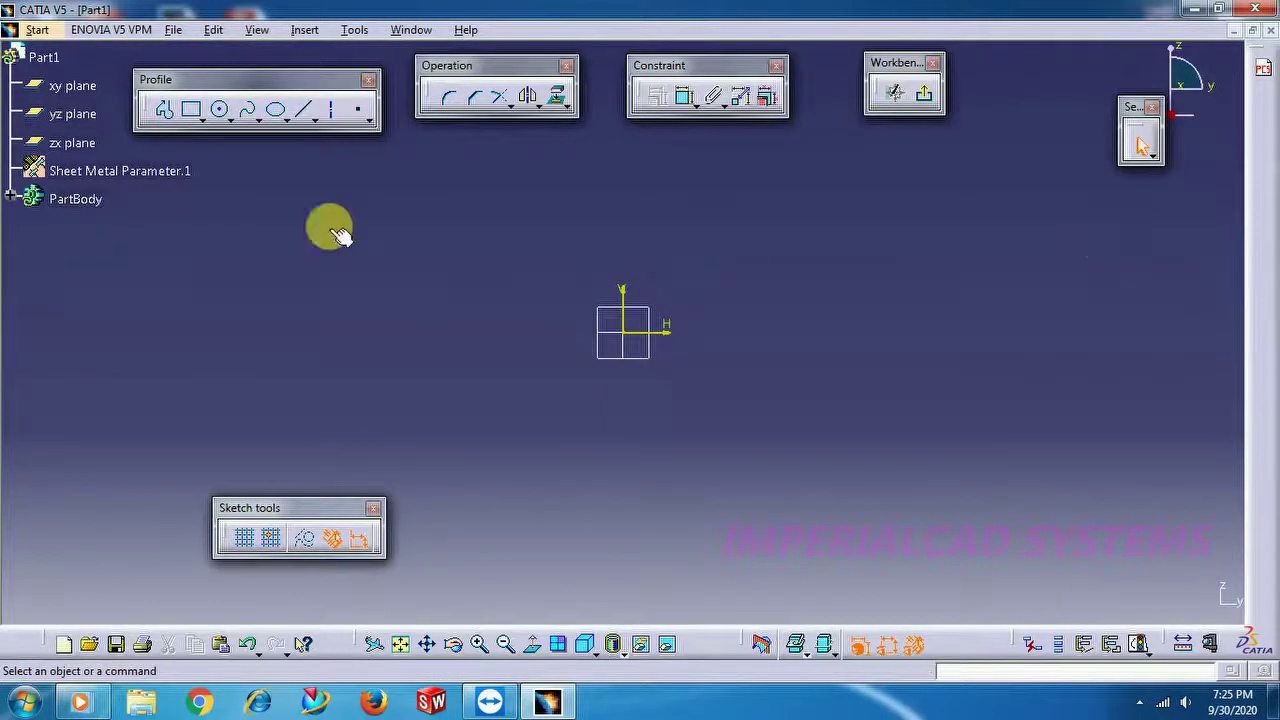
left_click(166, 112)
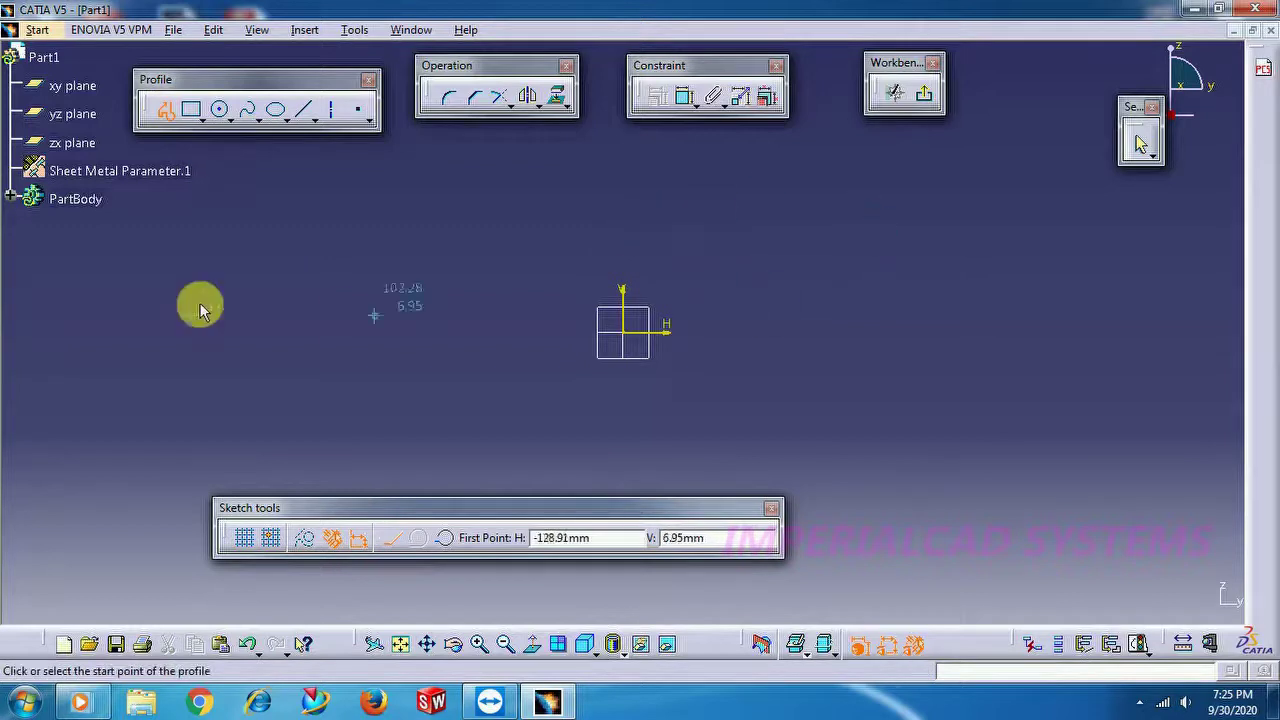
left_click(283, 188)
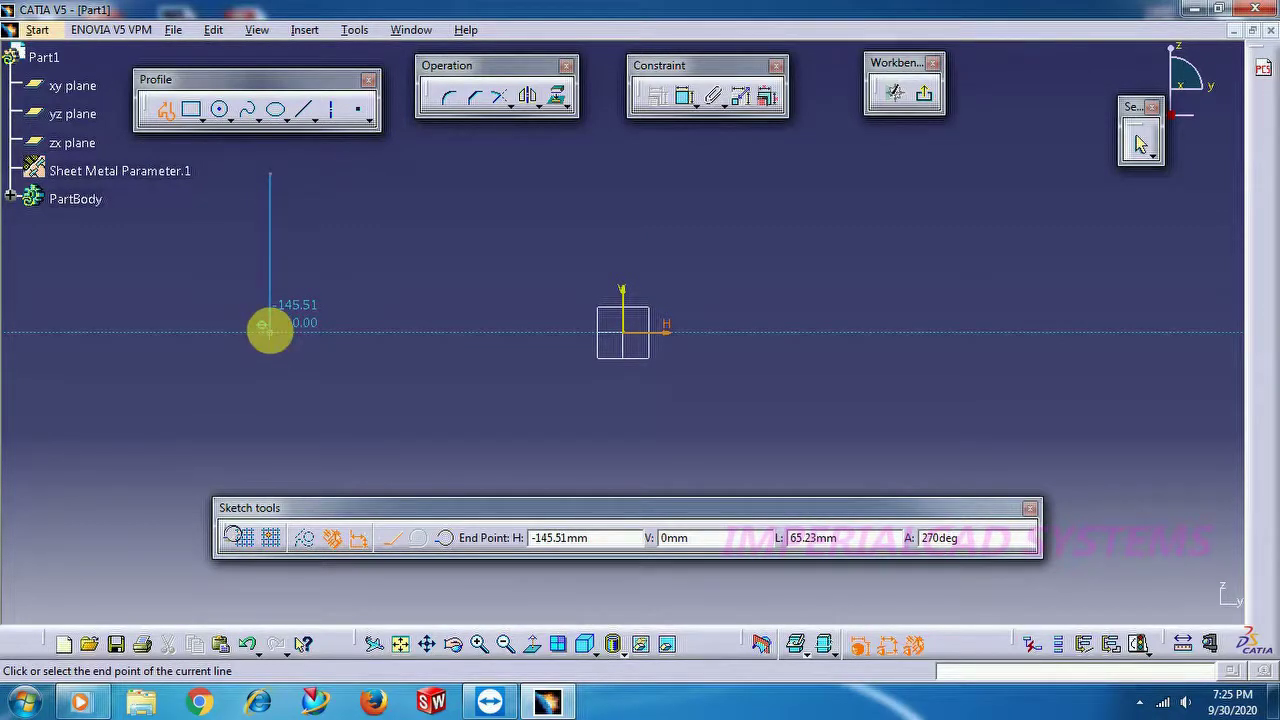
left_click(269, 330)
left_click(463, 329)
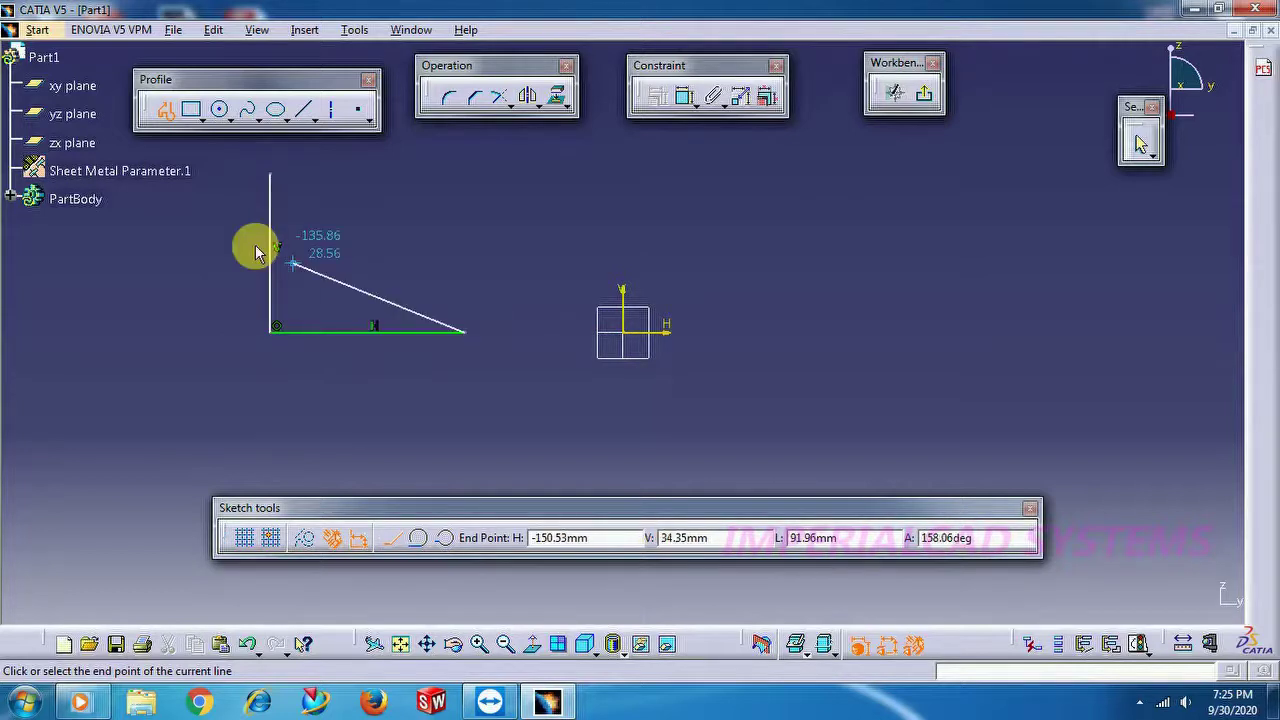
Step: Finish the profile, shift the L shape closer to the sketch origin and lengthen its vertical line upward
left_click(164, 109)
left_click_drag(241, 149, 516, 402)
left_click_drag(437, 340, 520, 343)
left_click(443, 234)
left_click_drag(363, 185, 363, 150)
left_click(500, 272)
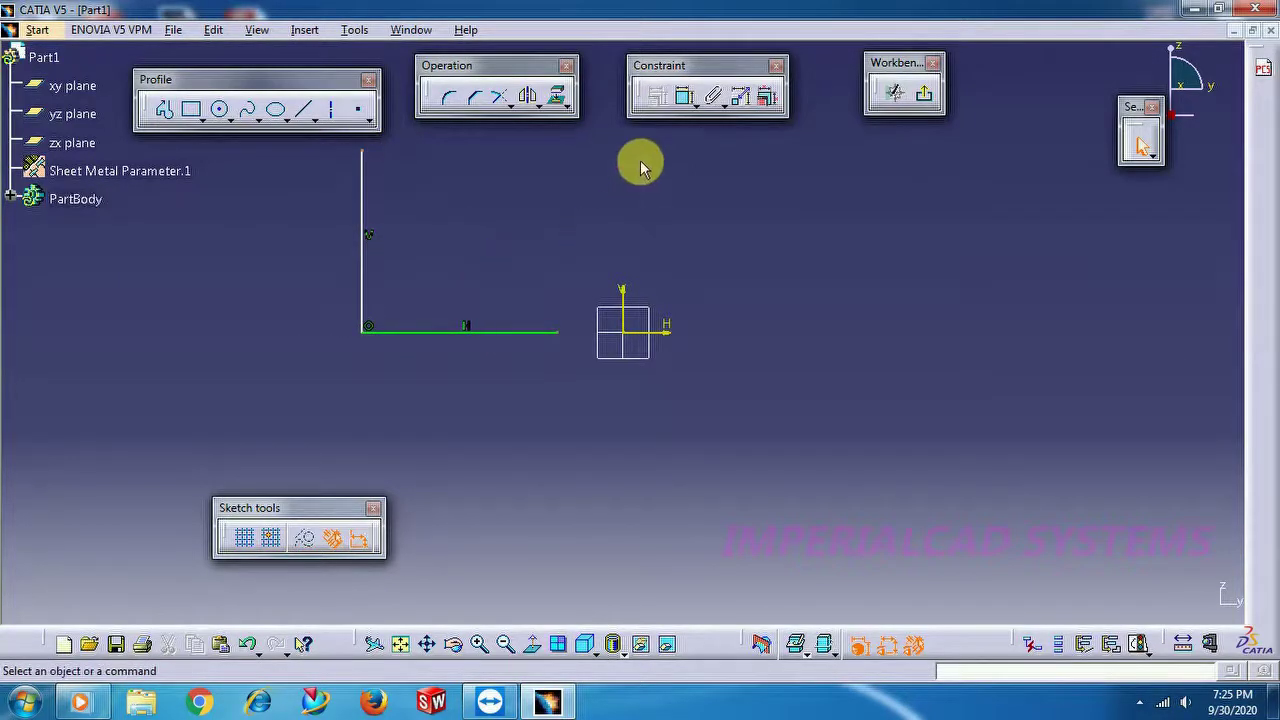
Step: Dimension the horizontal line below the profile and set its length to 80 mm
left_click(686, 100)
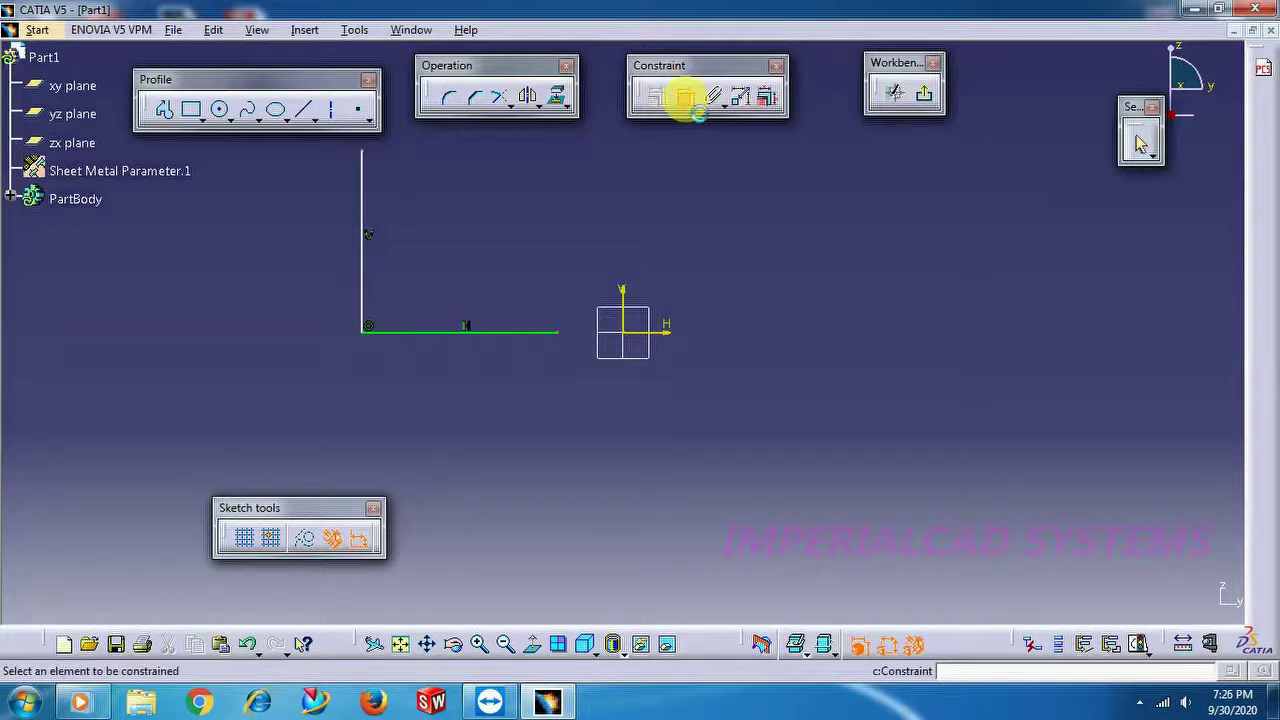
left_click(500, 332)
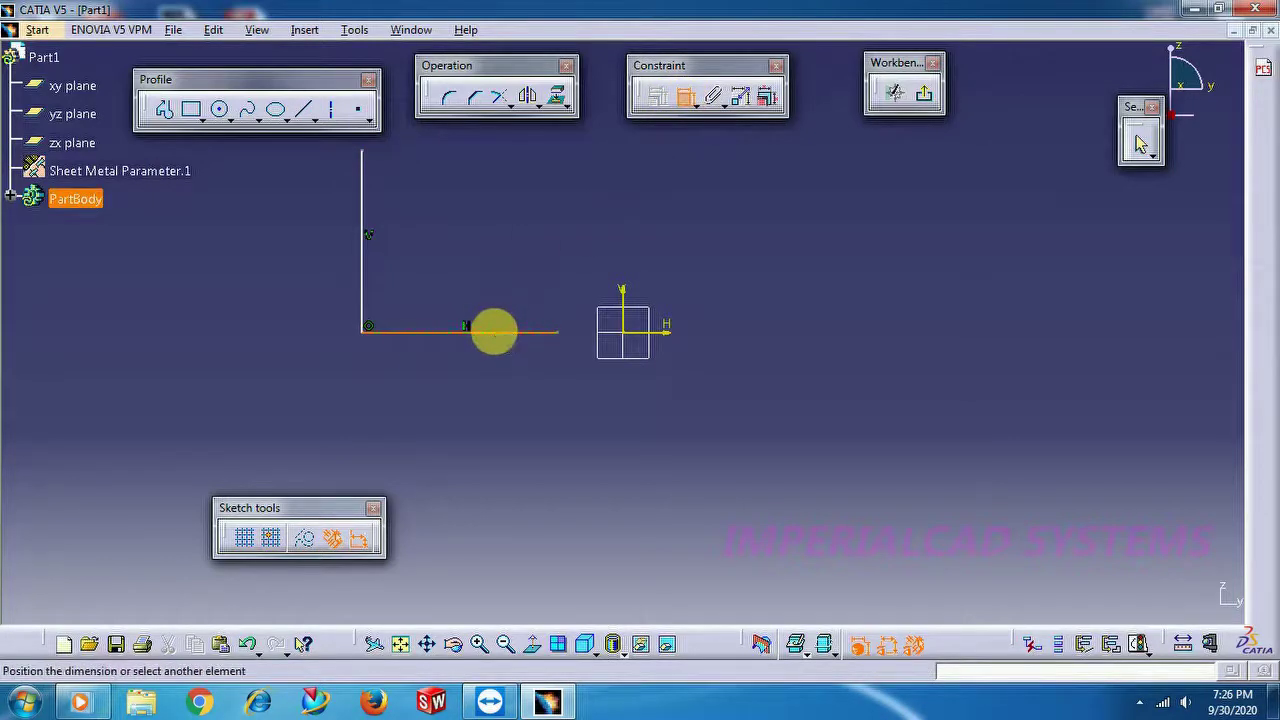
left_click(466, 374)
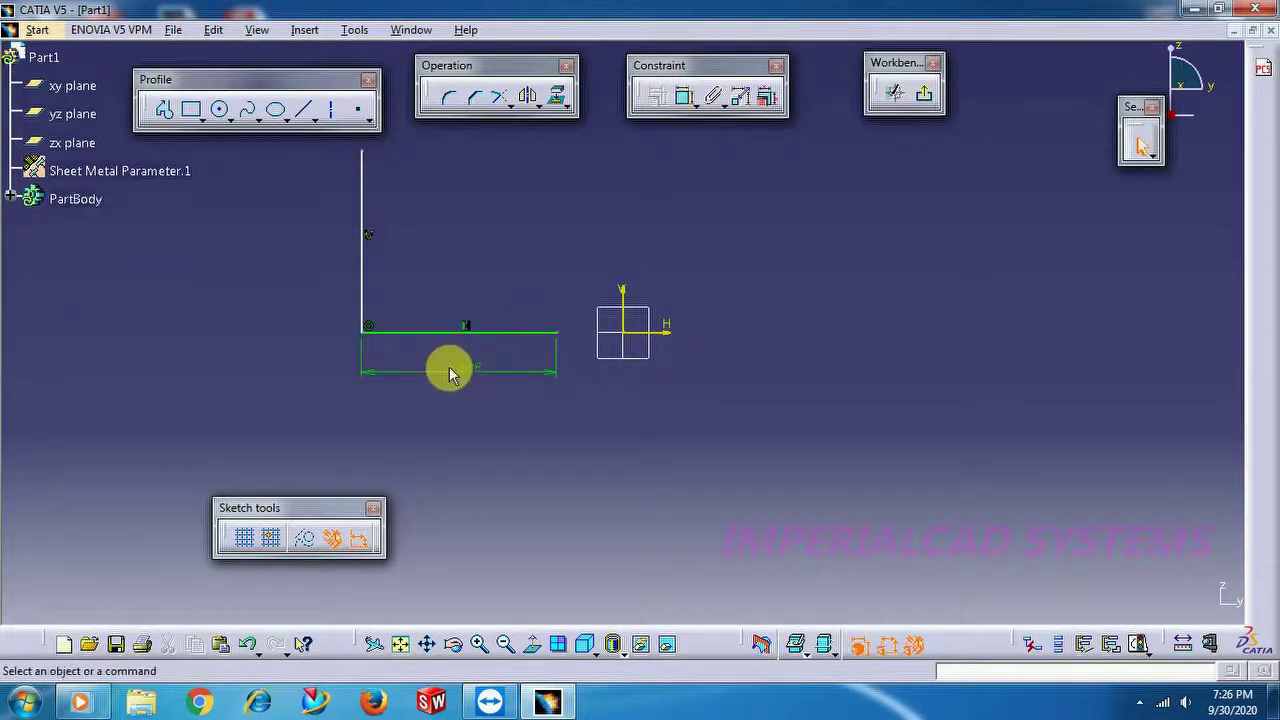
double_click(466, 368)
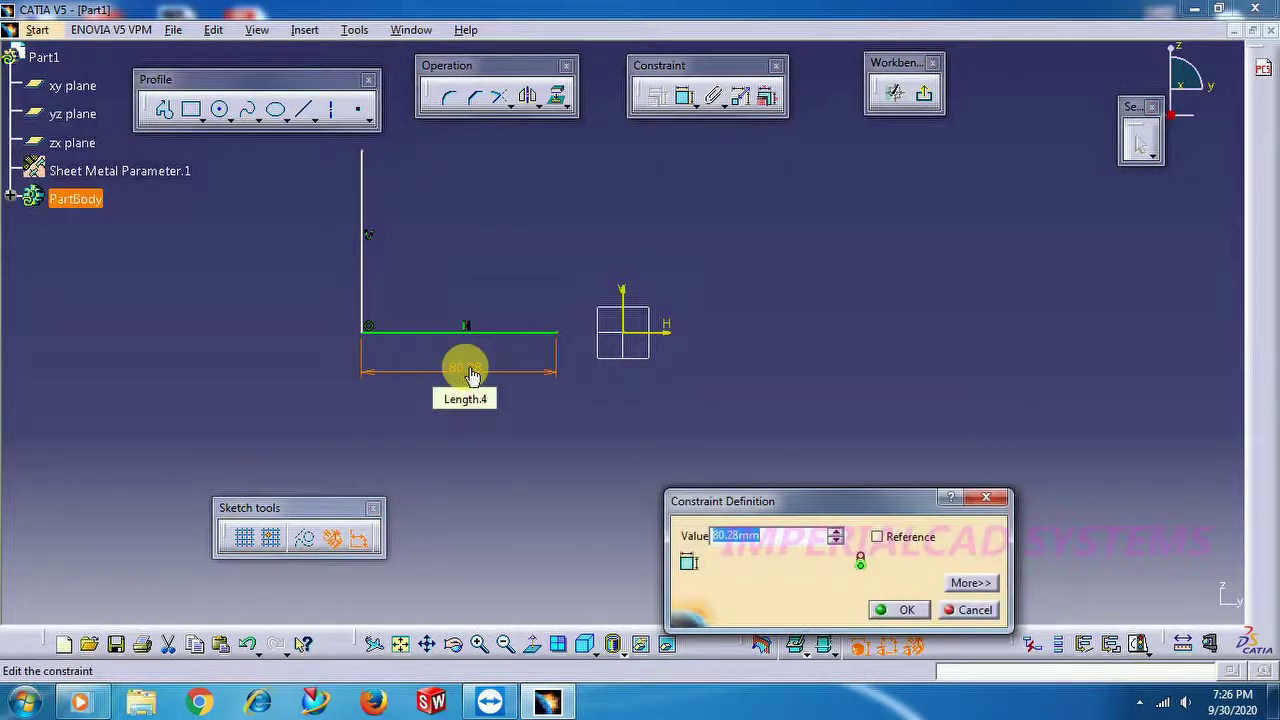
type("80")
key("Return")
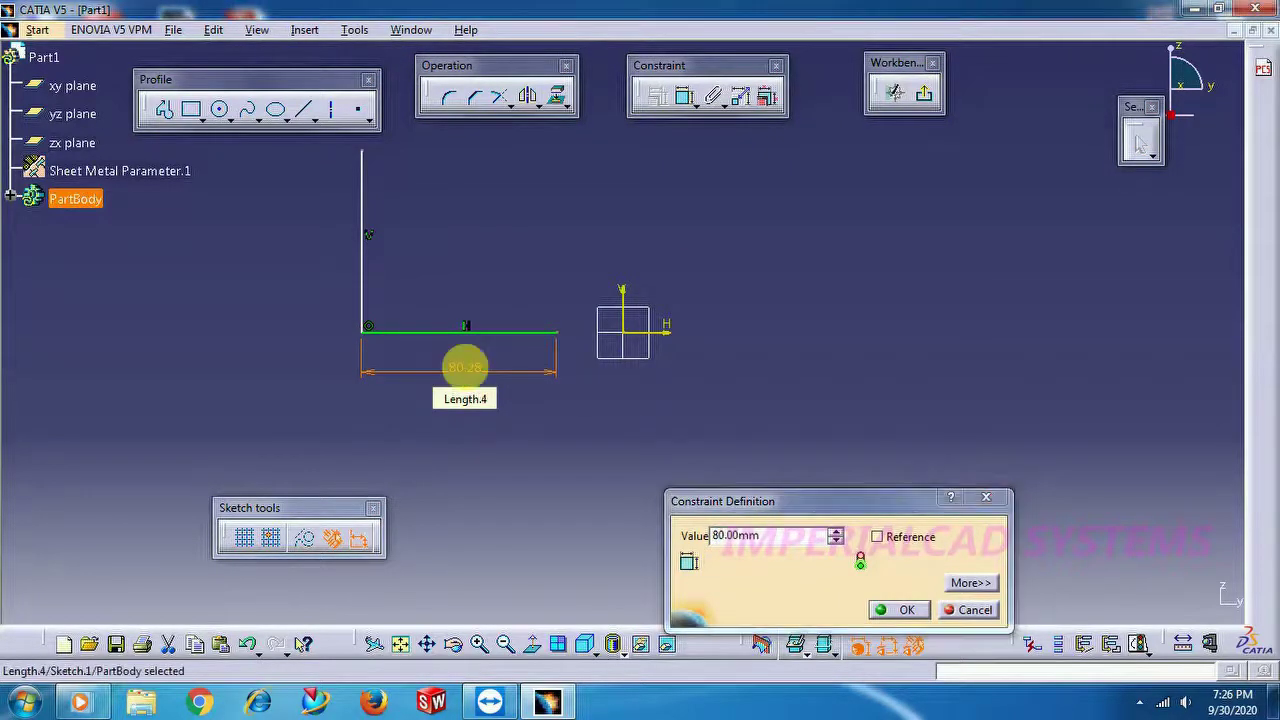
Step: Dimension the vertical line of the L profile, set its length to 80 mm and exit the sketch
left_click(685, 100)
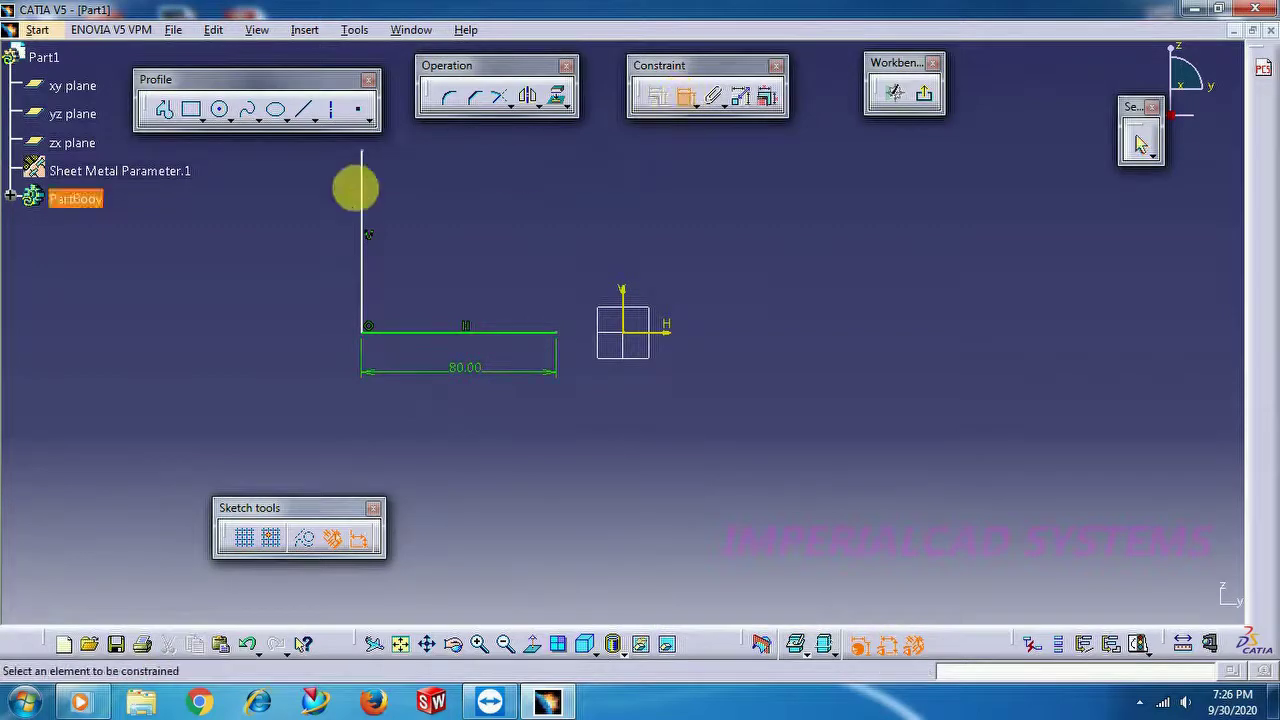
left_click(362, 214)
left_click(325, 238)
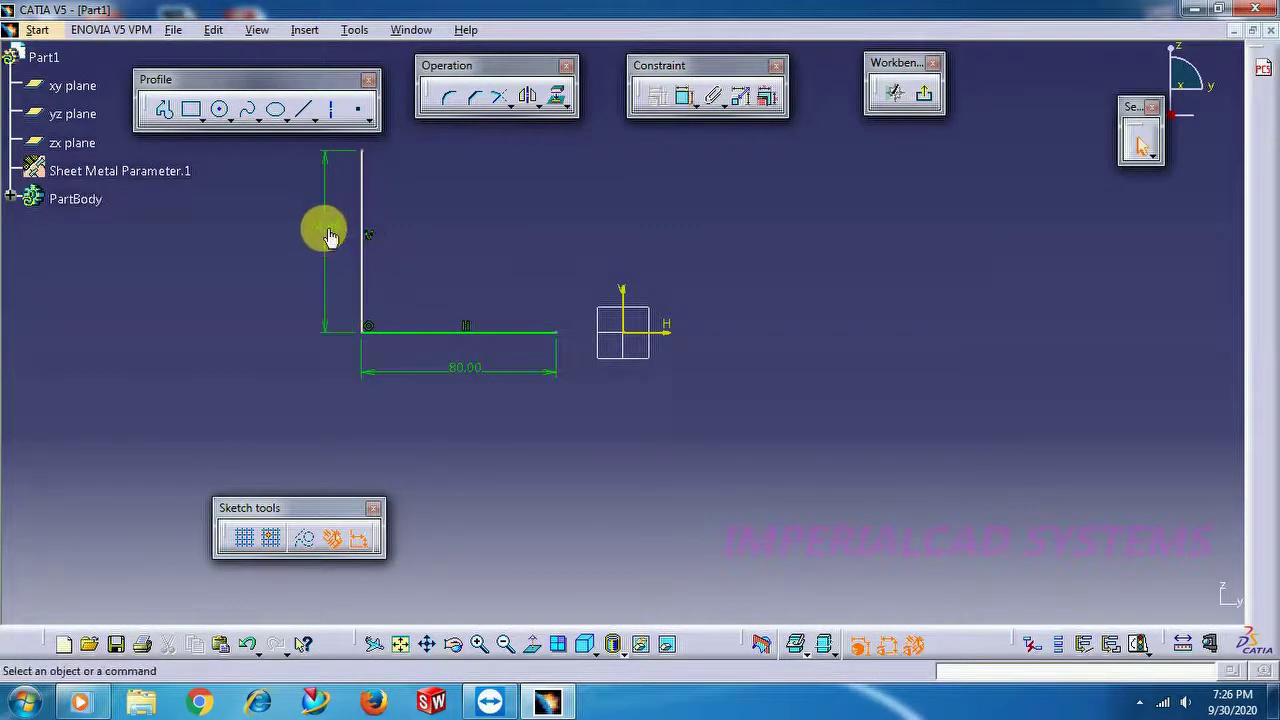
double_click(328, 233)
type("80.00mm")
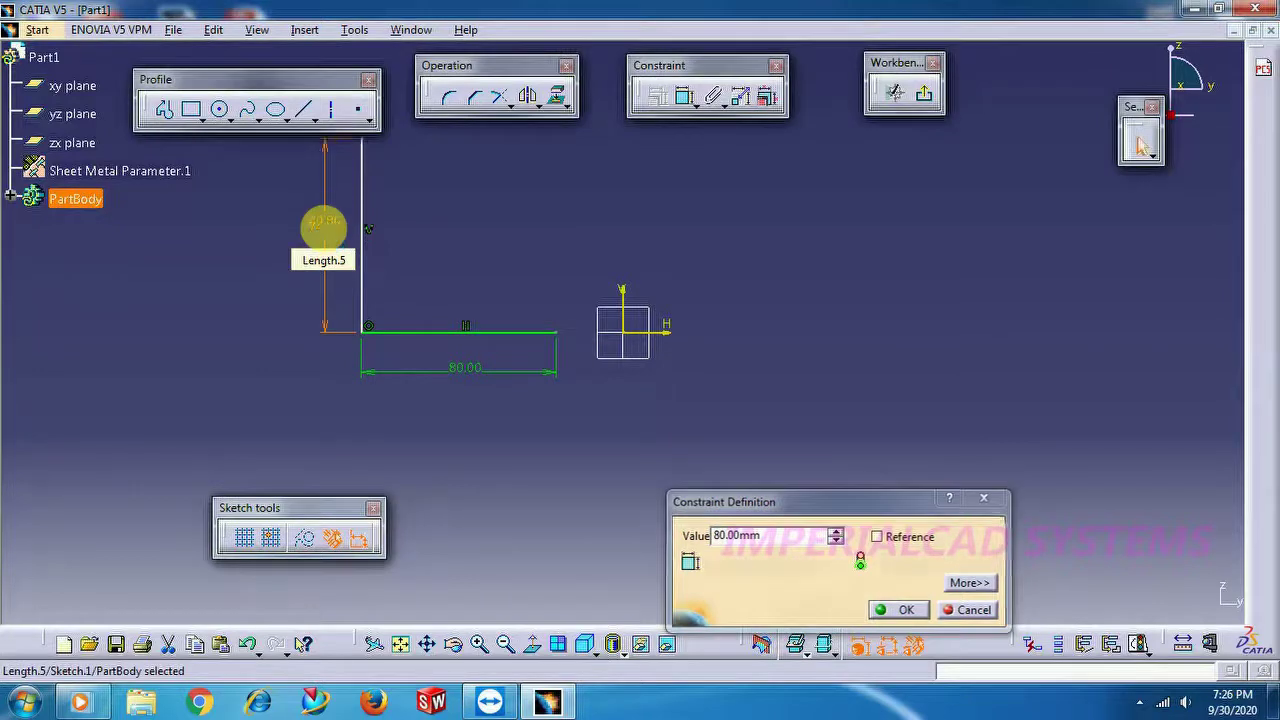
key("Return")
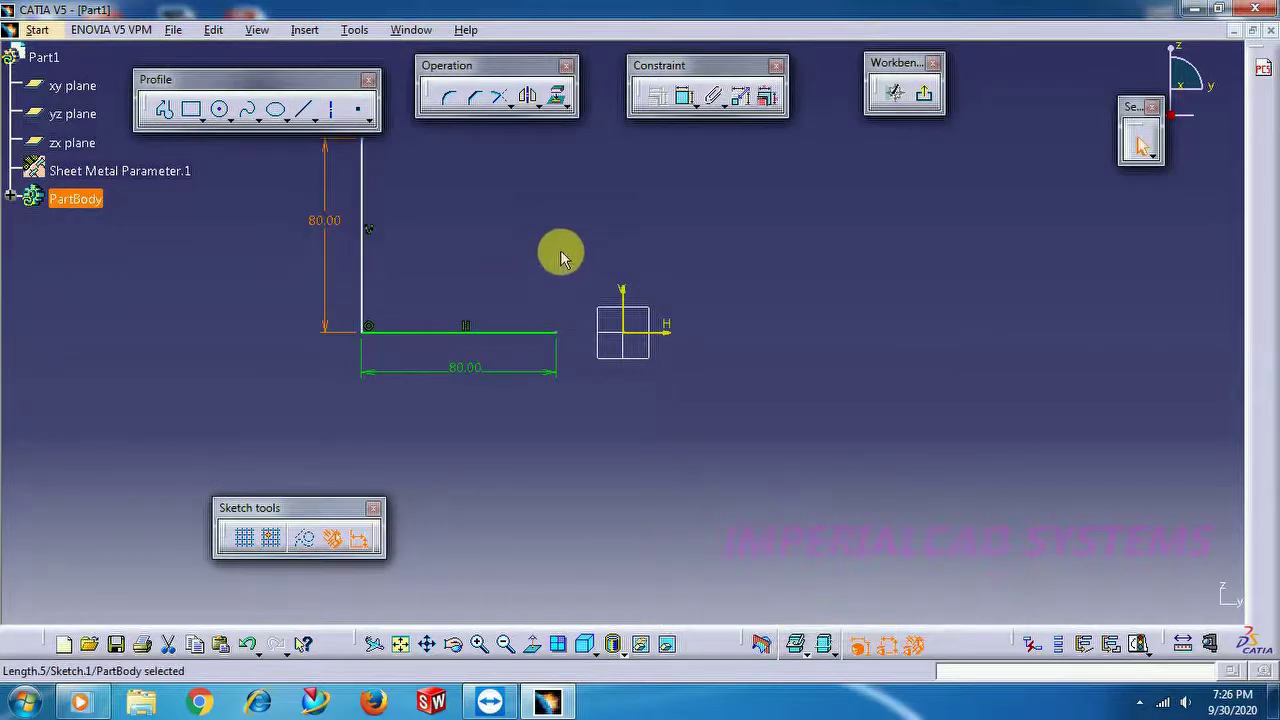
mouse_move(561, 256)
middle_mouse_down()
mouse_move(591, 294)
mouse_move(574, 197)
middle_mouse_up()
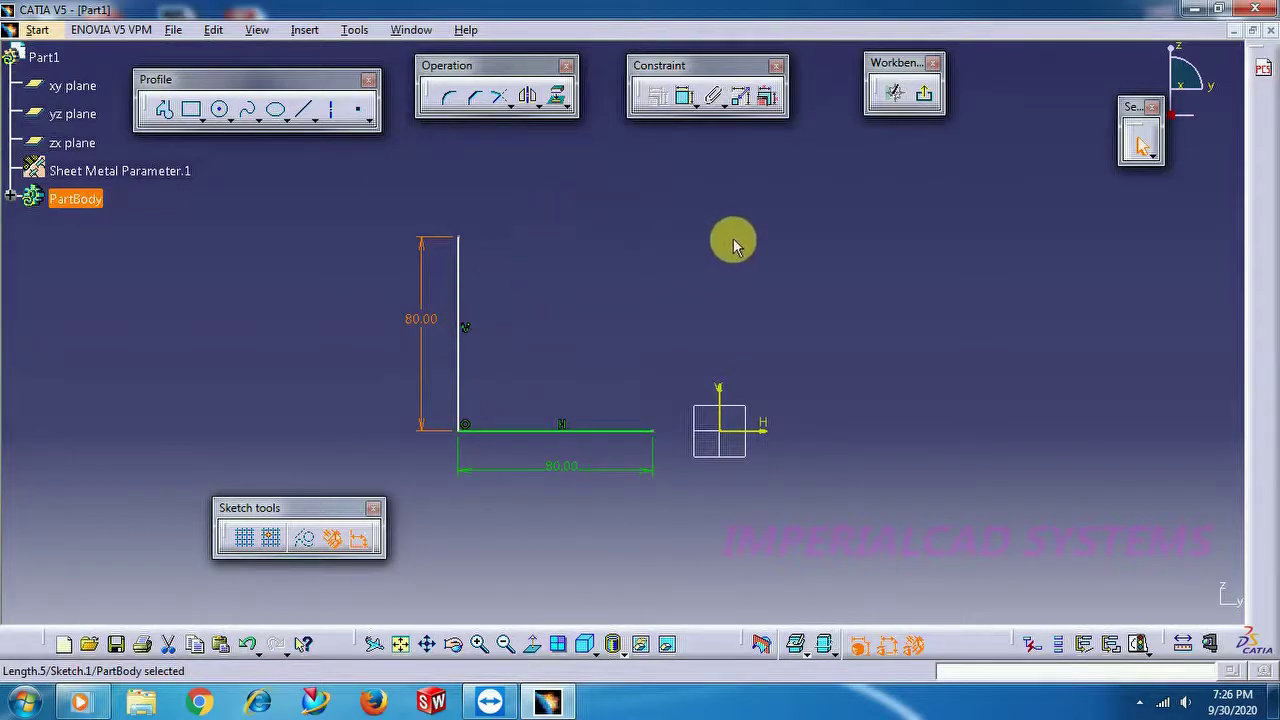
left_click(927, 99)
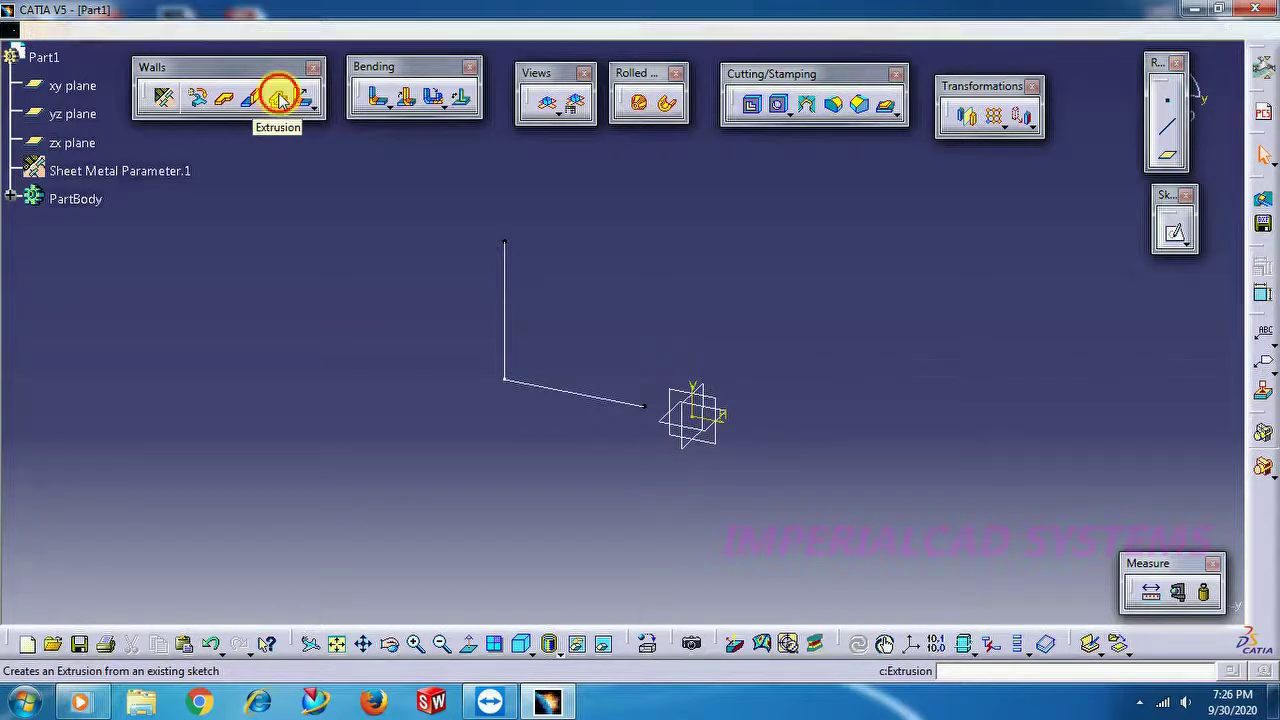
Step: Extrude the L-shaped sketch into a sheet metal wall with a 50 mm first limit, mirrored extent and automatic bend
left_click(281, 100)
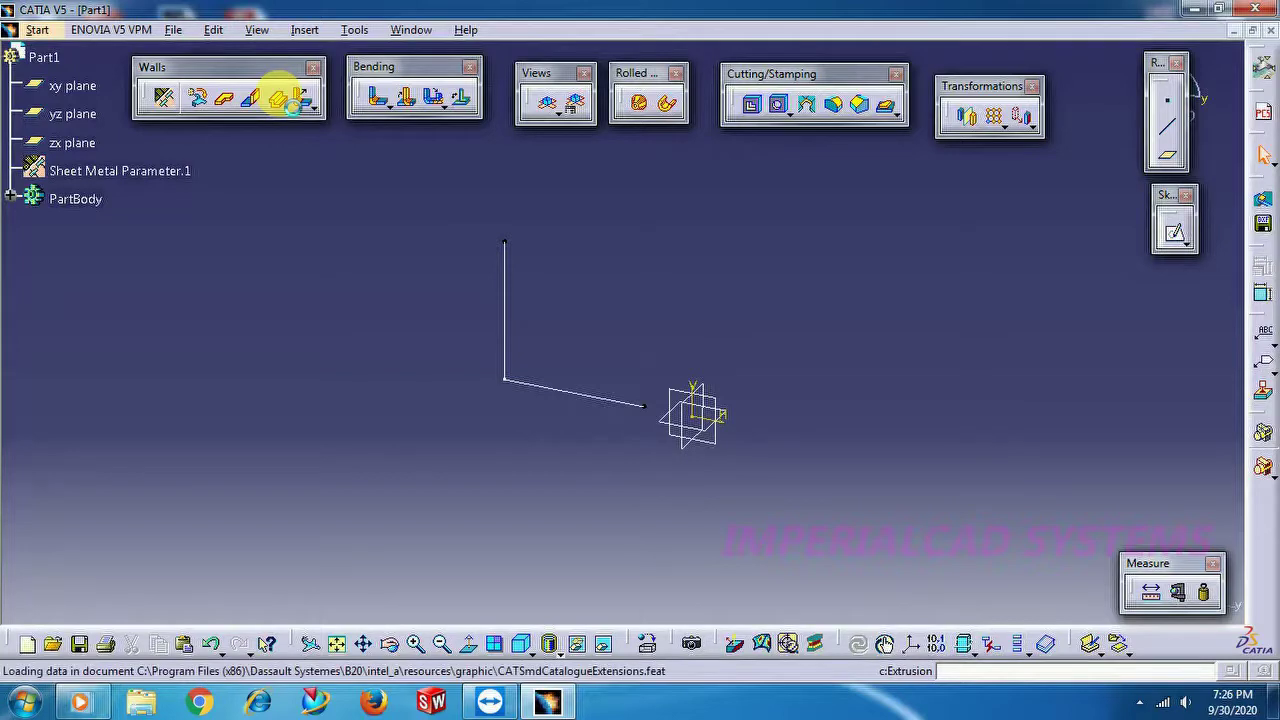
left_click(529, 384)
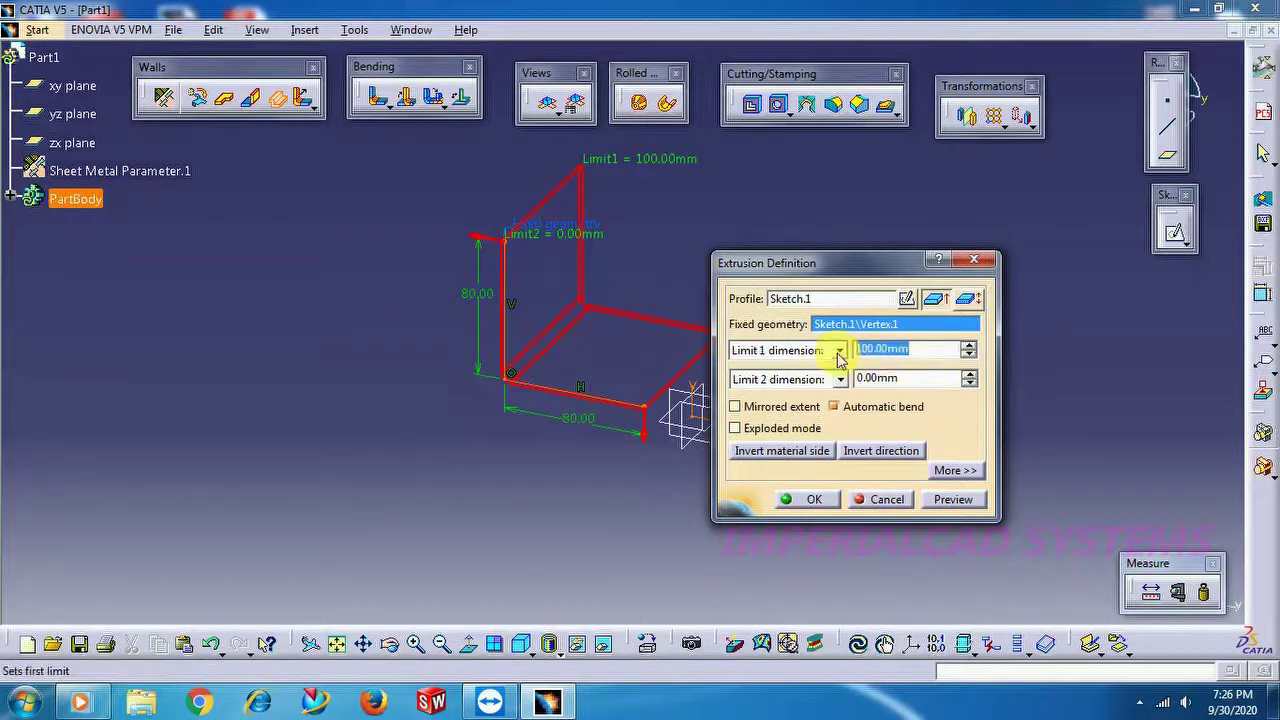
type("5")
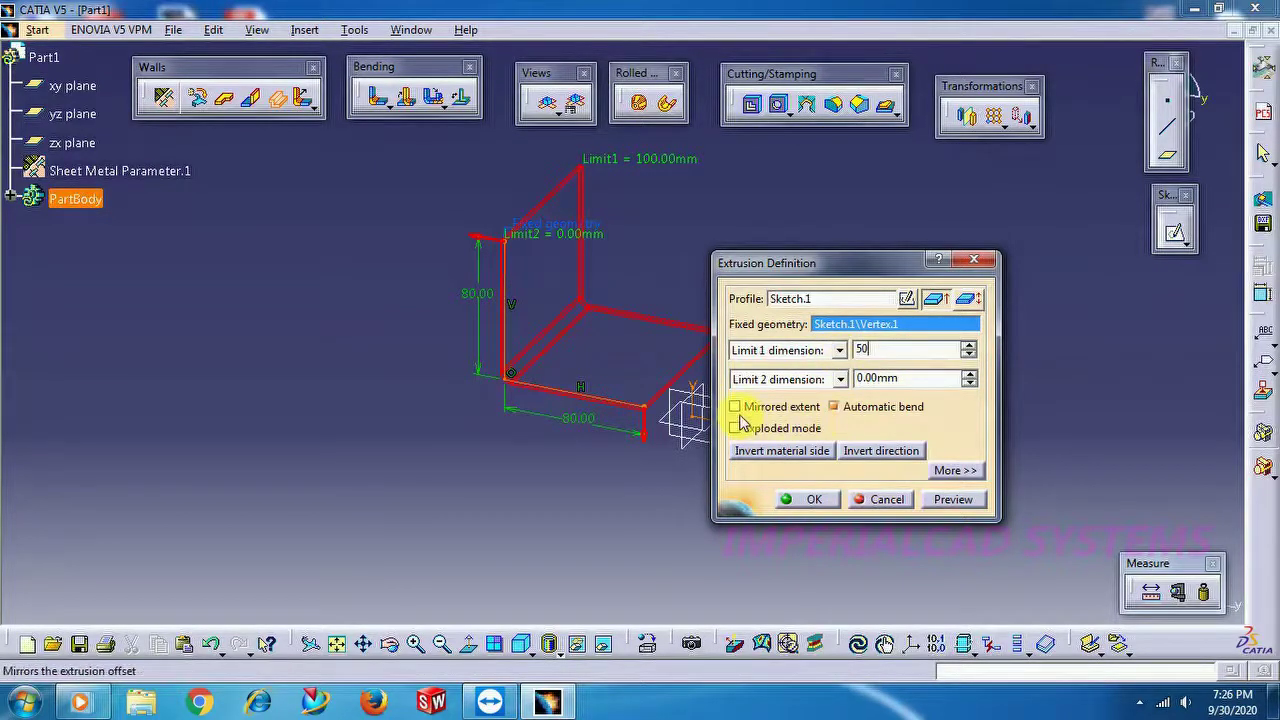
left_click(736, 407)
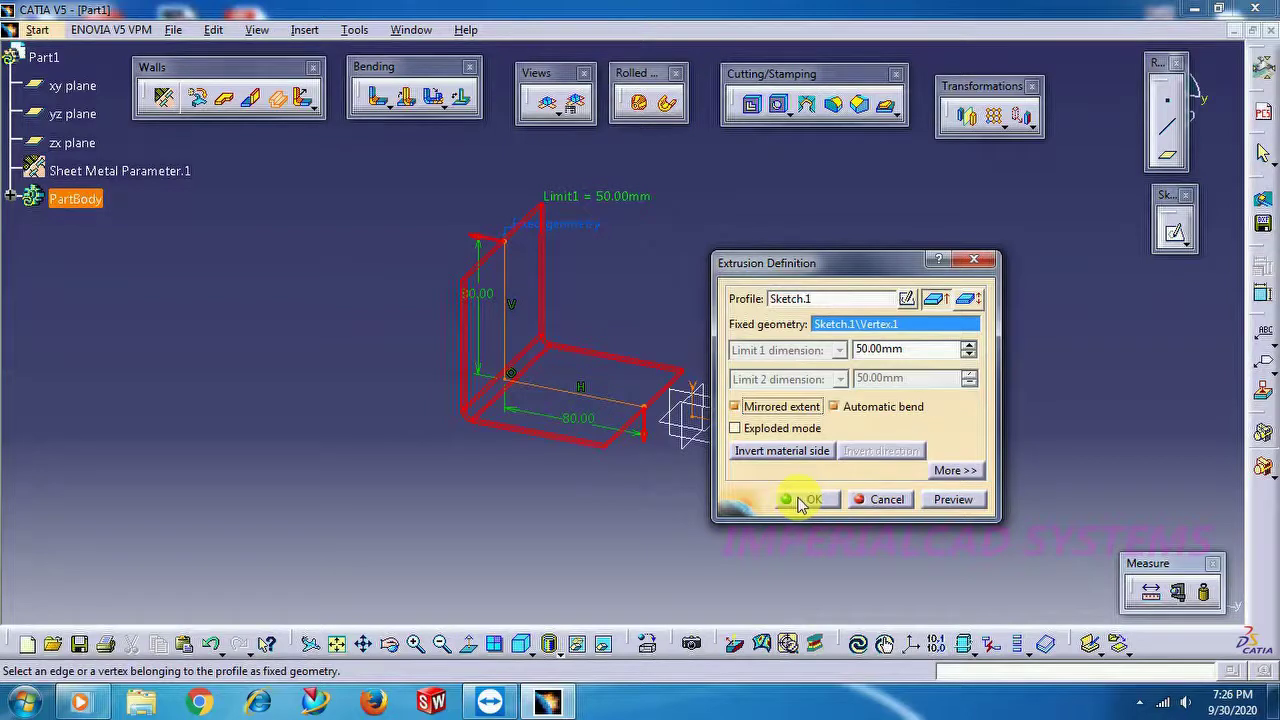
middle_click_drag(557, 346, 449, 354)
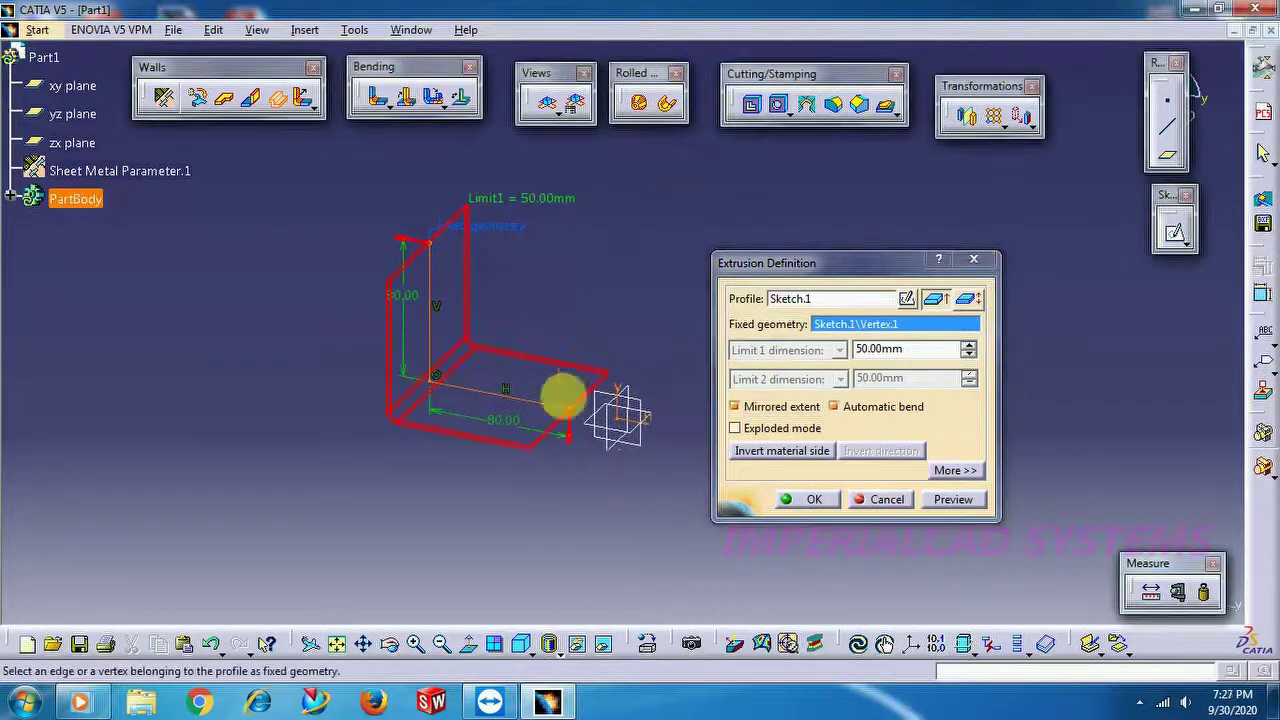
left_click(805, 500)
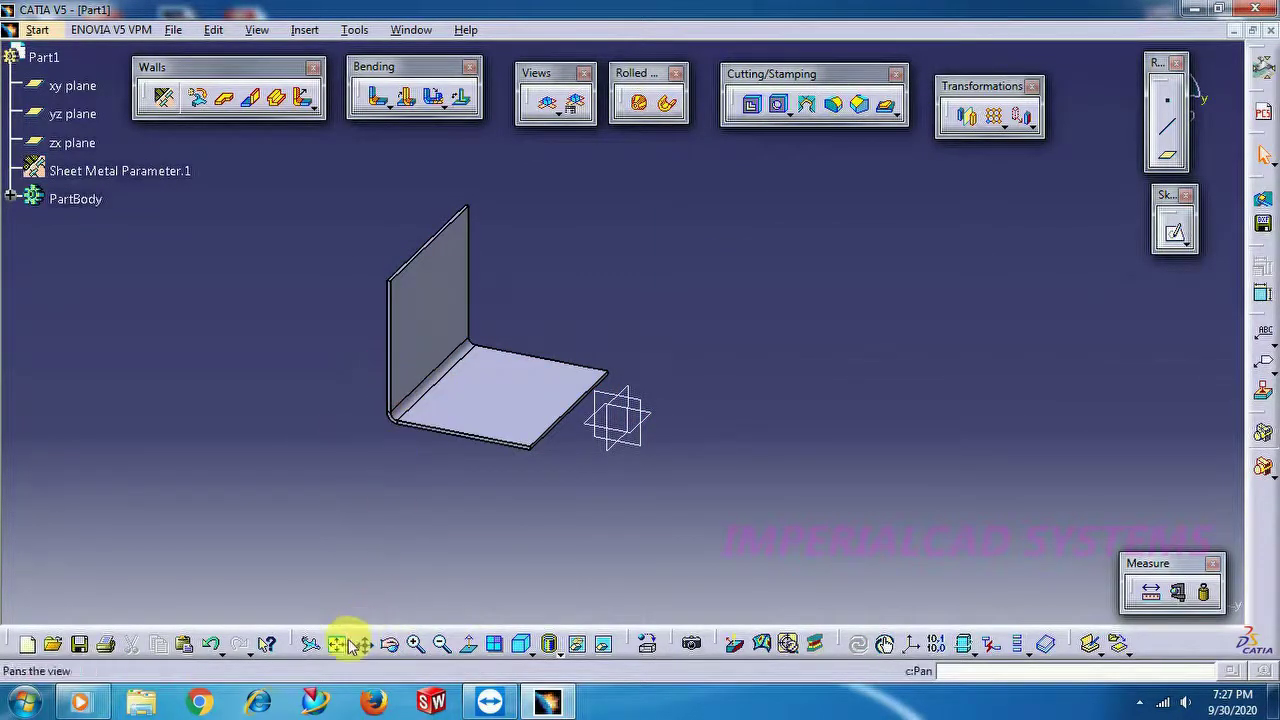
left_click(415, 643)
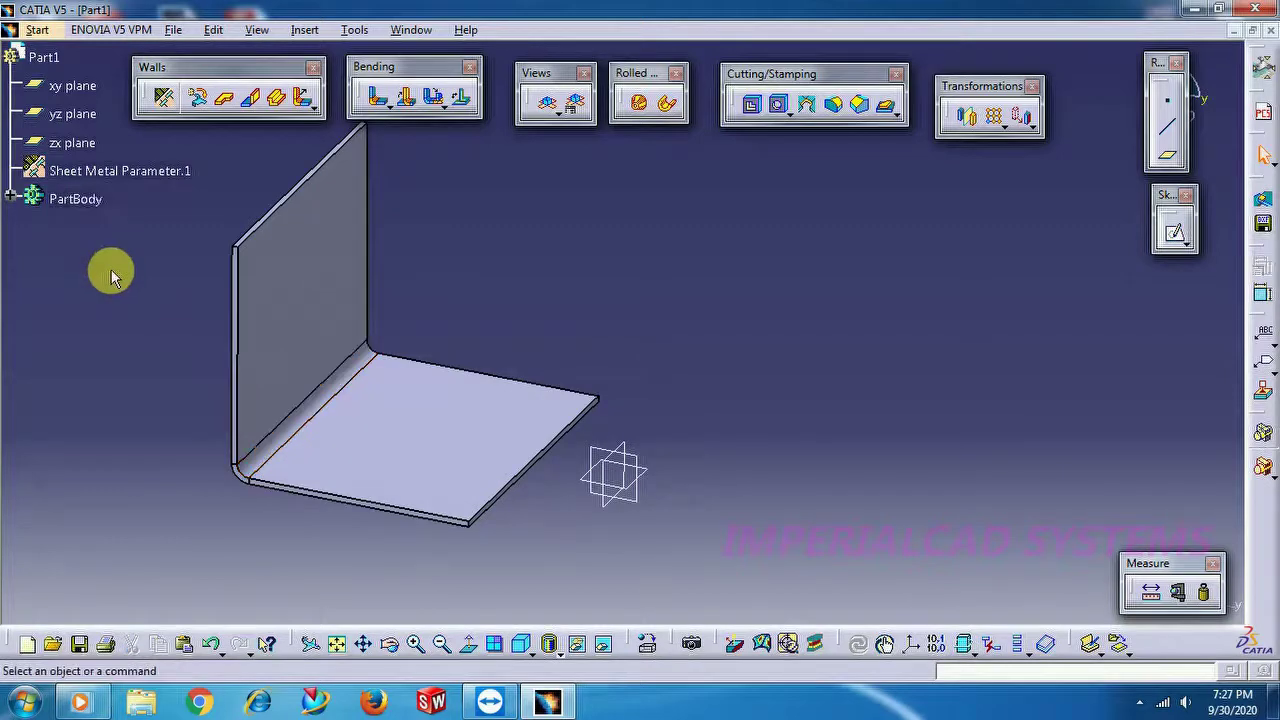
Step: Review the thickness and default bend radius in the part's sheet metal parameters
left_click(150, 175)
double_click(150, 175)
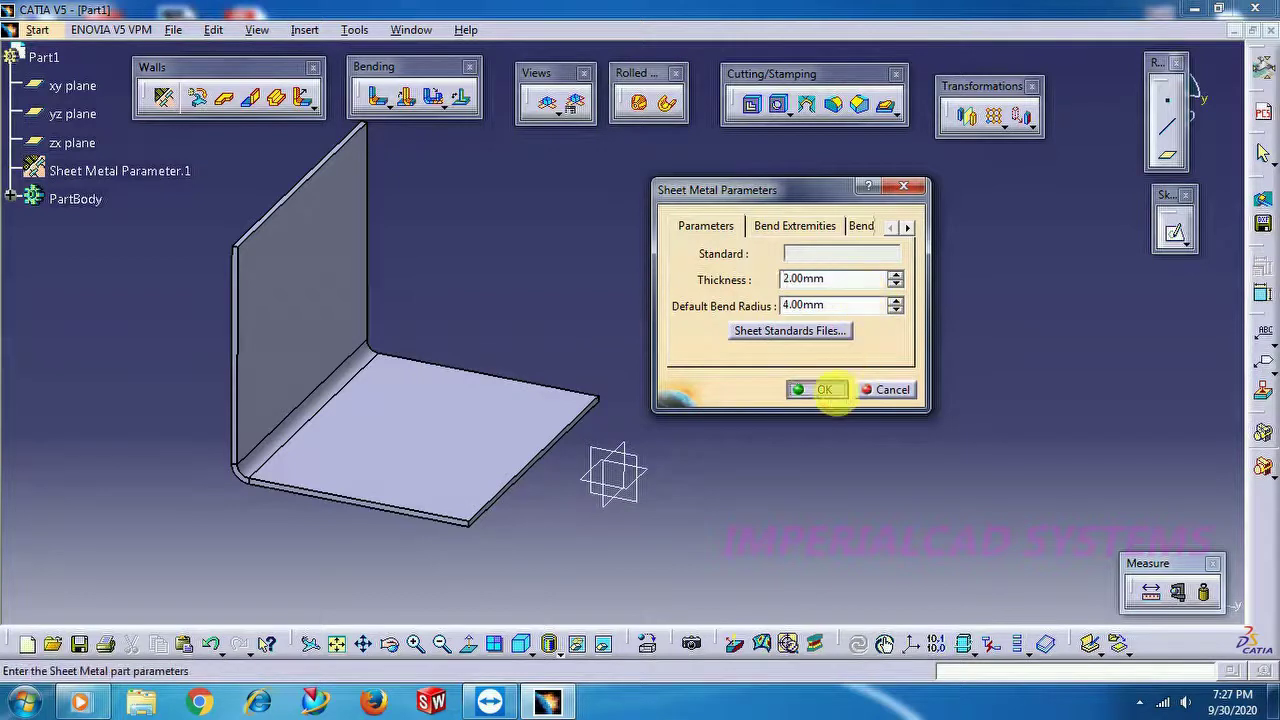
left_click(830, 390)
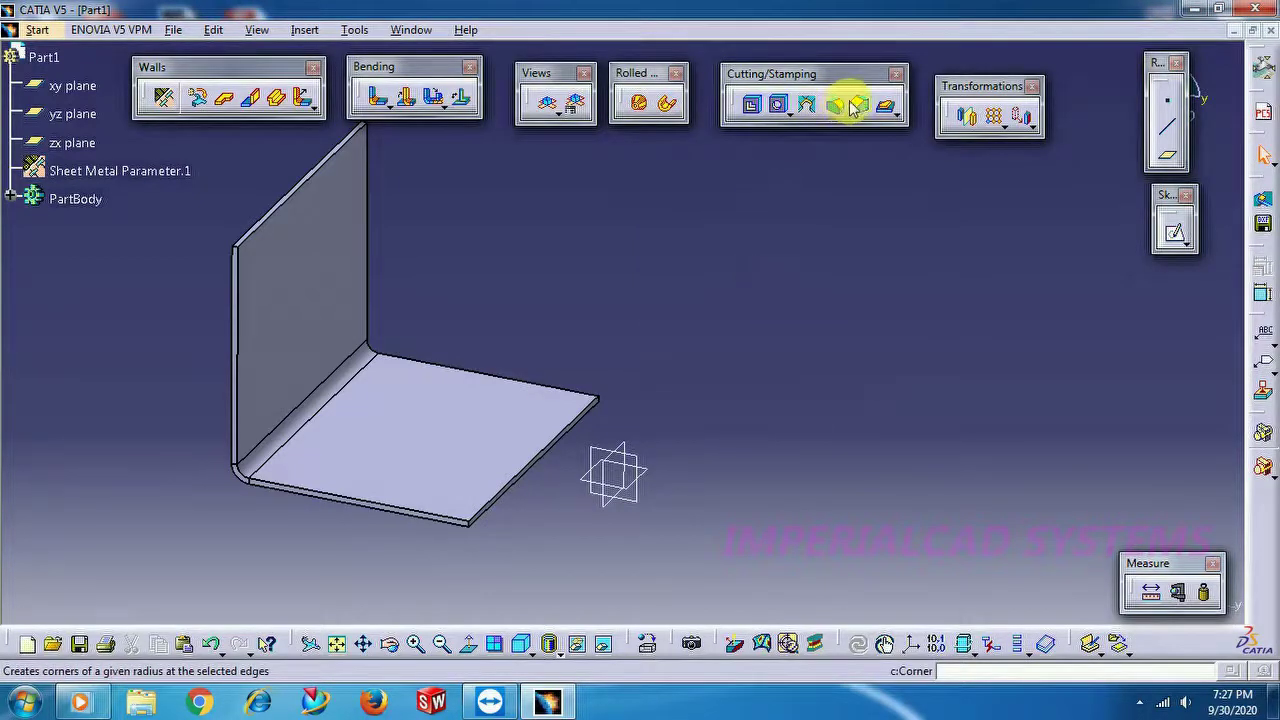
Step: Try to place a stiffening rib on the flat bottom wall and on the inner surface of the bend
left_click(895, 115)
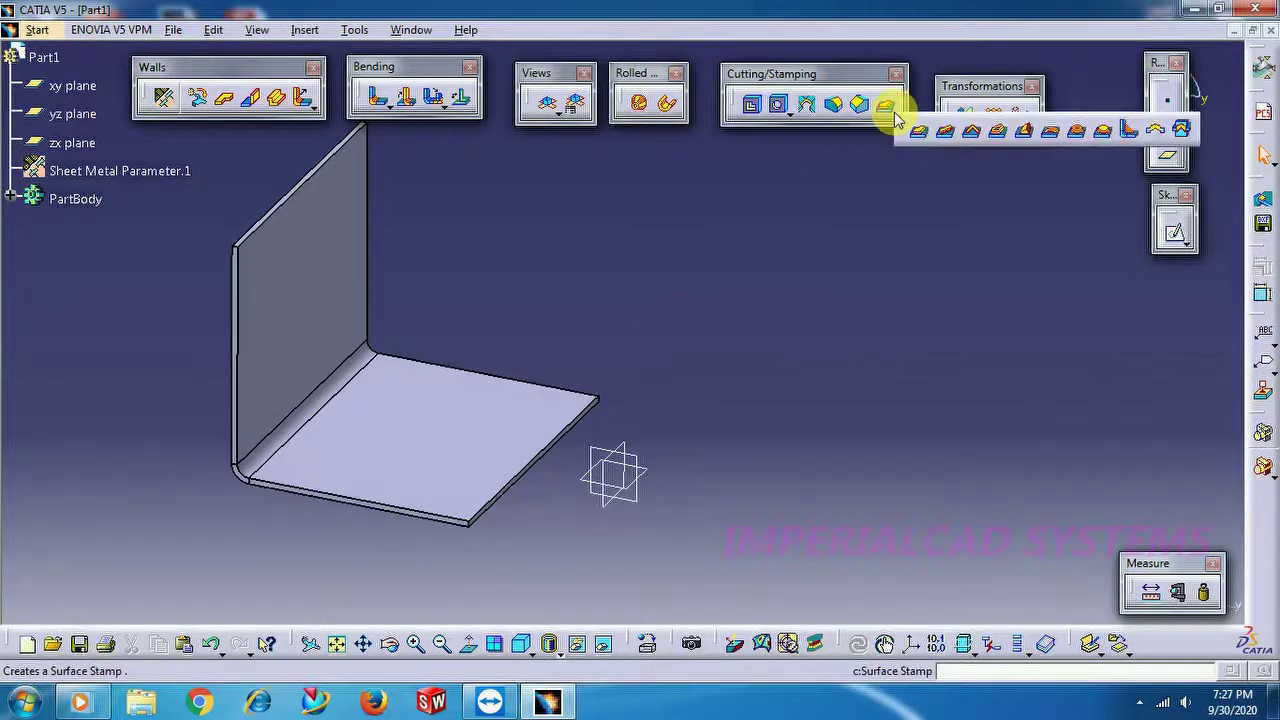
left_click(1130, 135)
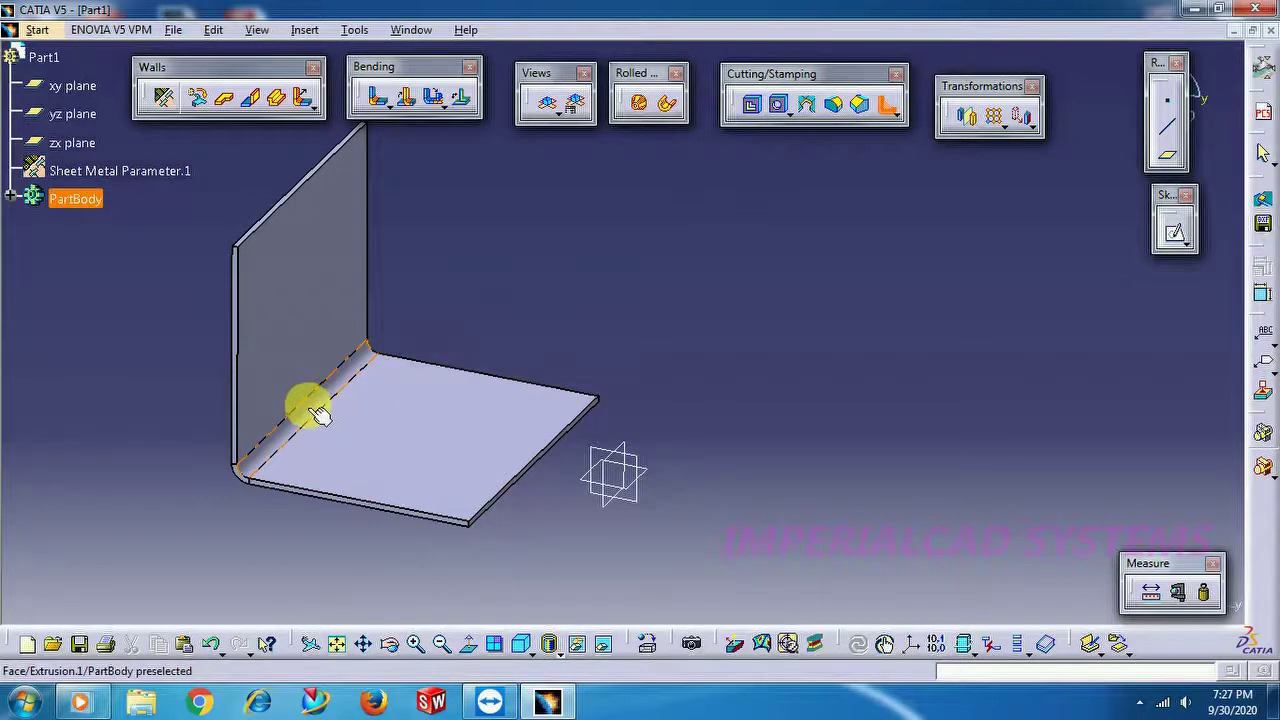
left_click(443, 443)
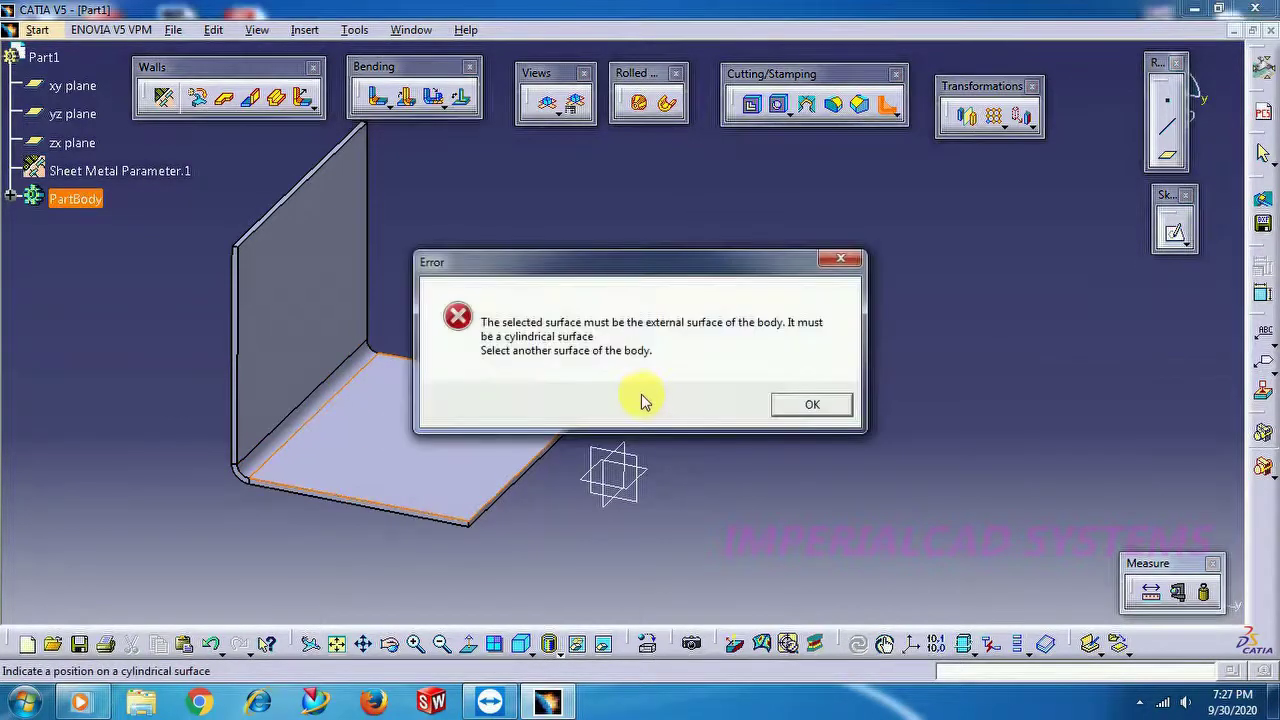
left_click(797, 408)
left_click(889, 104)
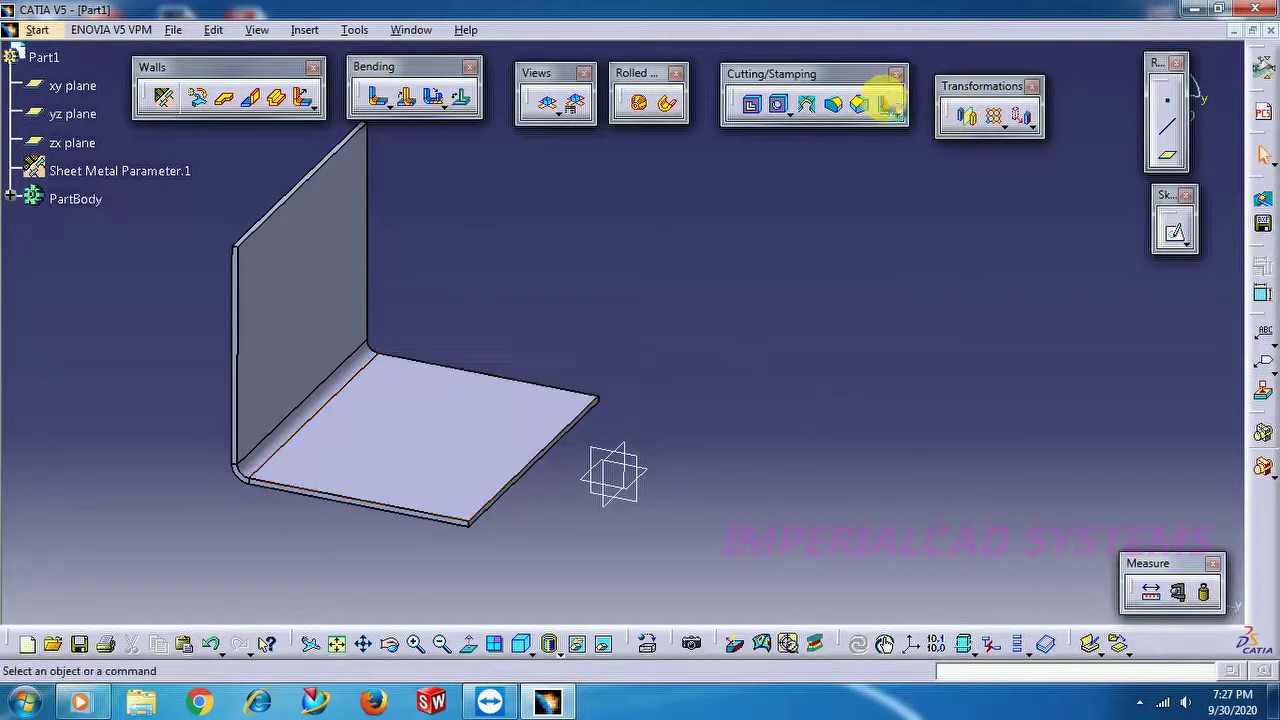
left_click(316, 416)
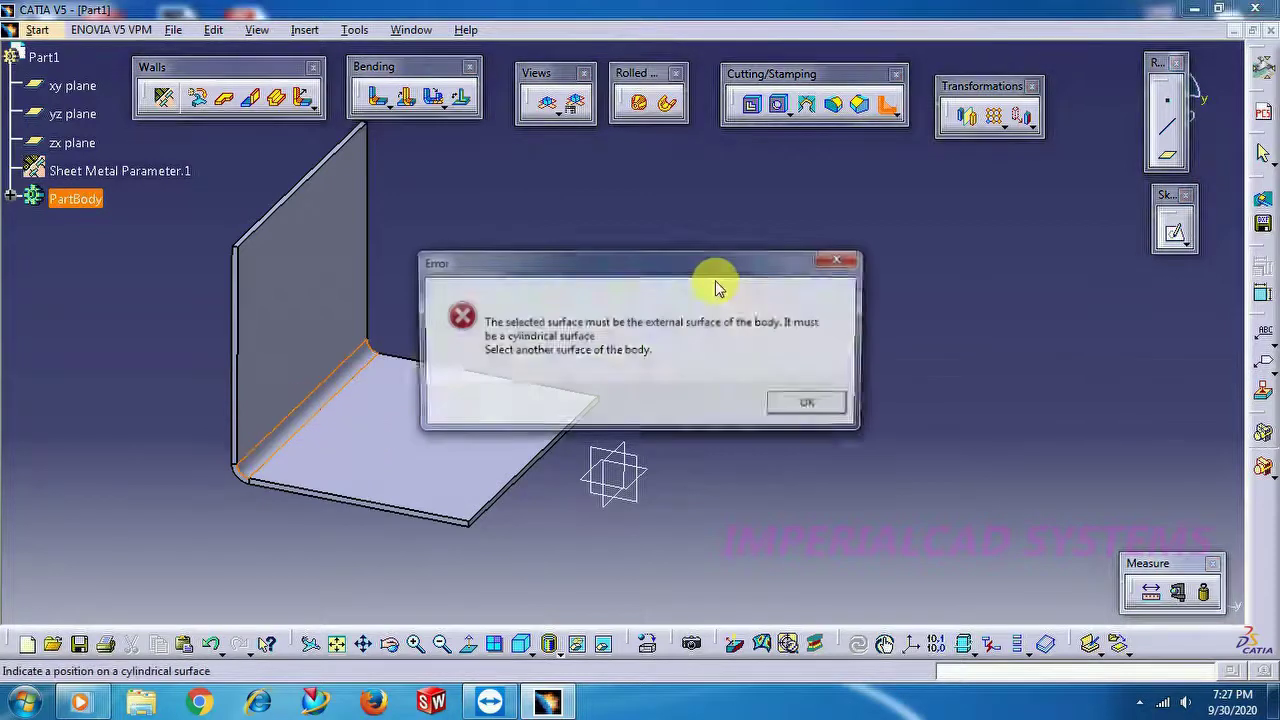
left_click(810, 406)
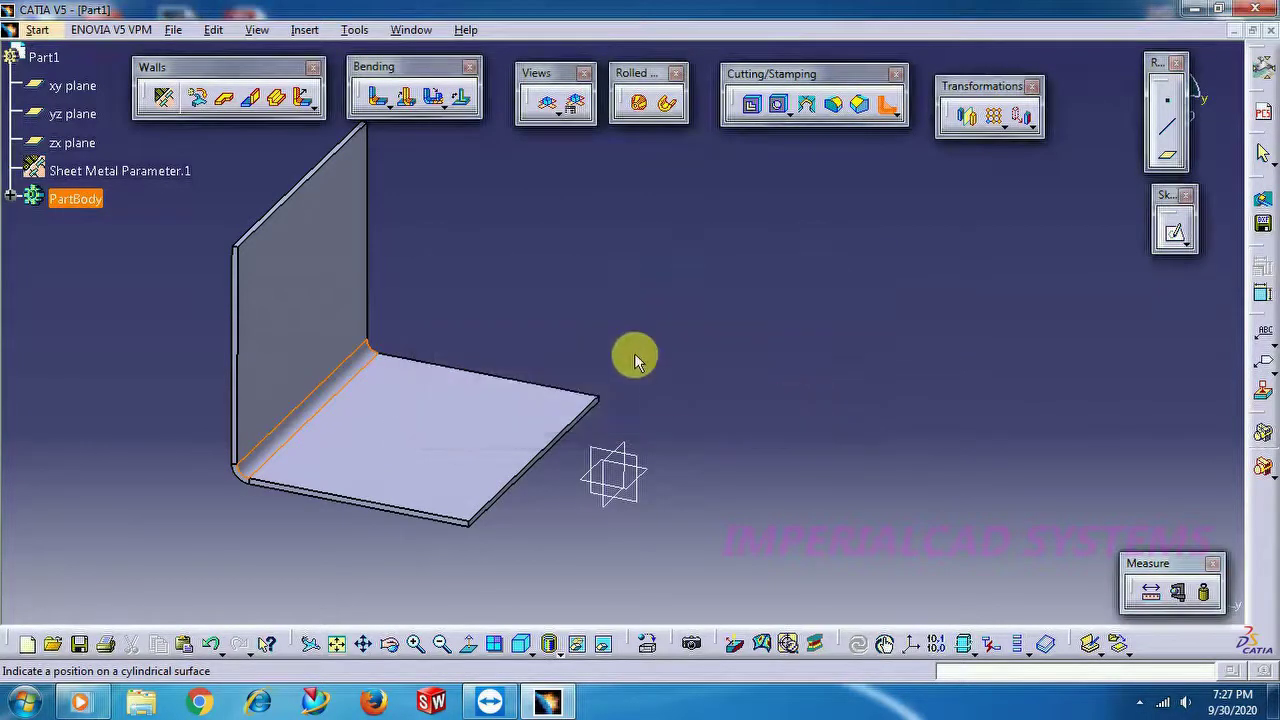
left_click(886, 104)
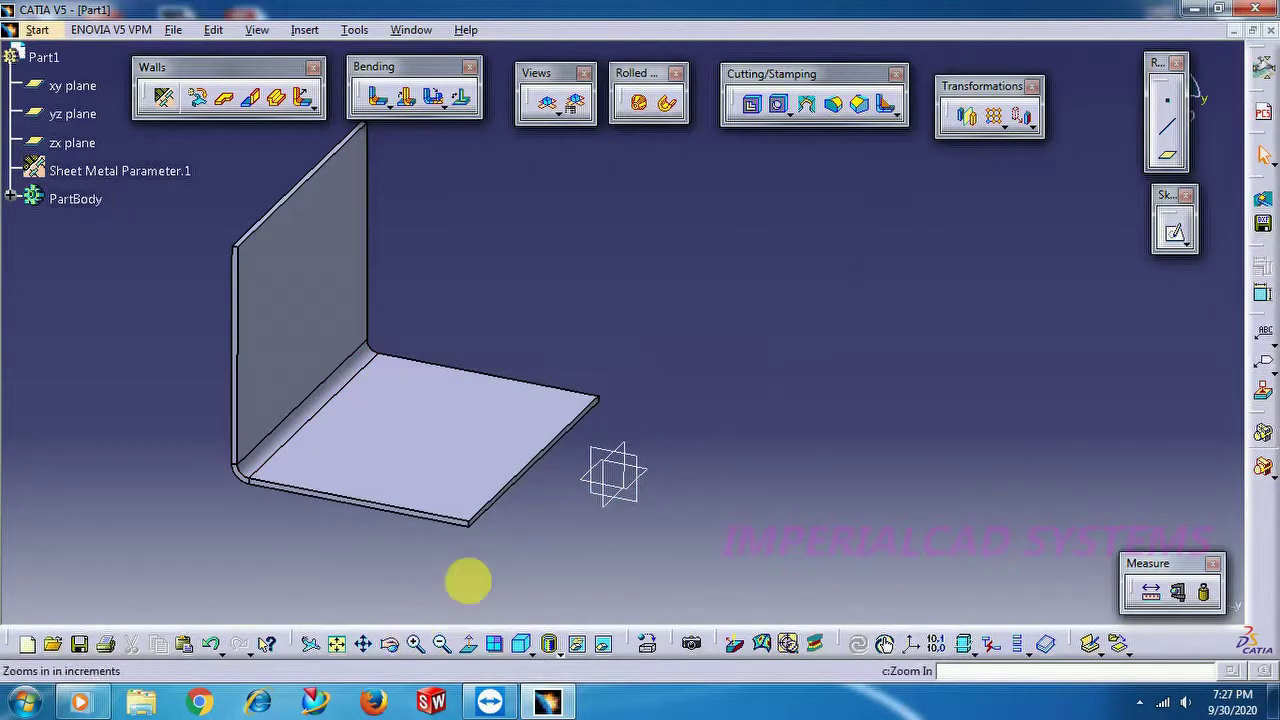
left_click(390, 645)
left_click_drag(464, 312, 760, 230)
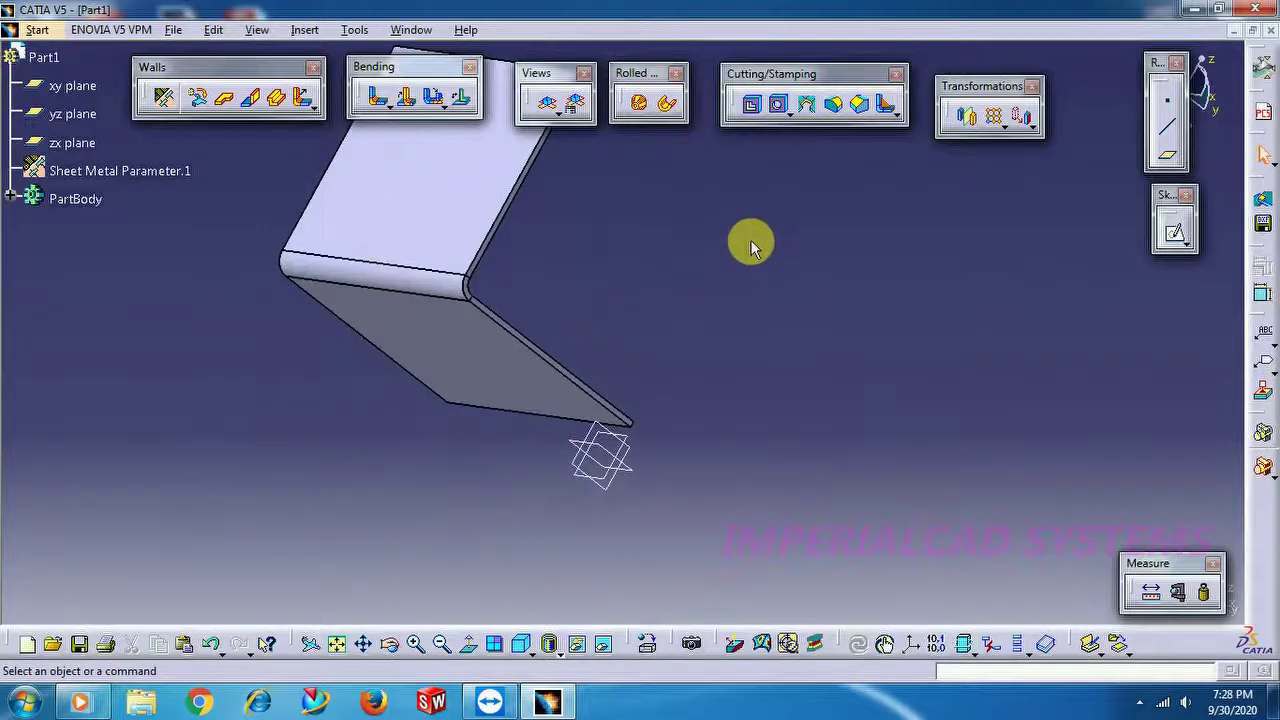
middle_click_drag(752, 247, 819, 299)
left_click(885, 104)
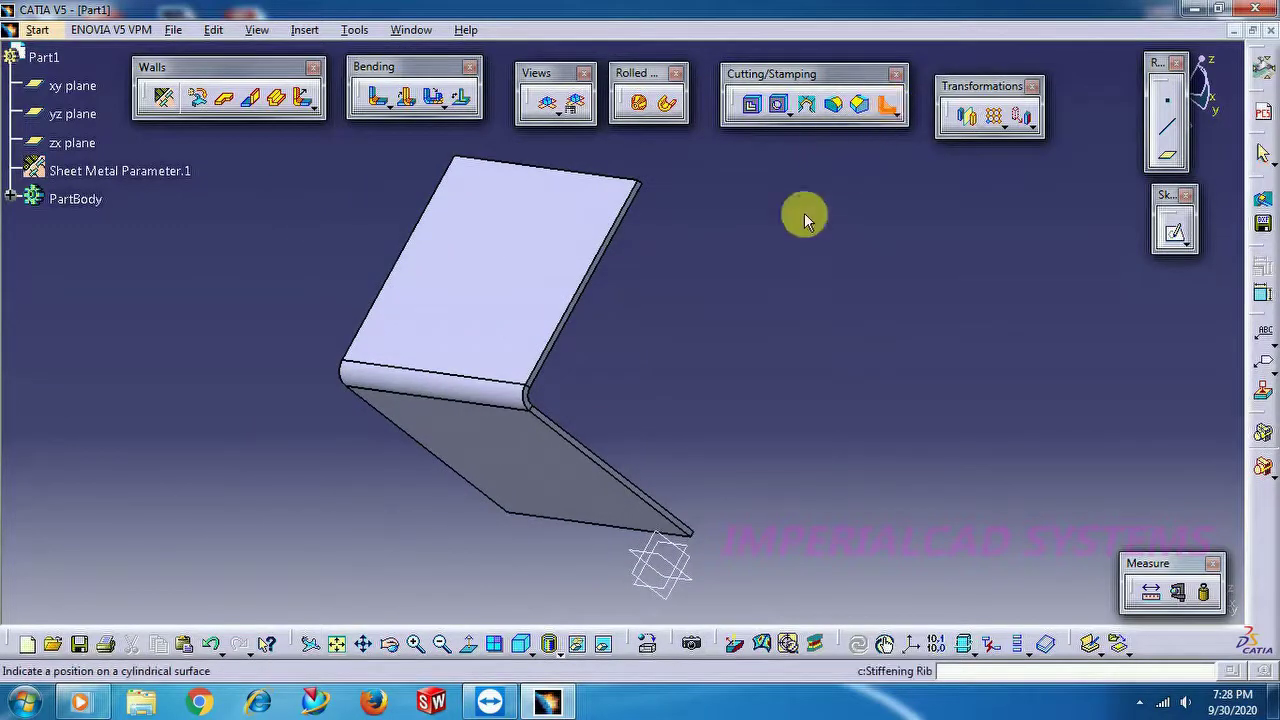
left_click(430, 390)
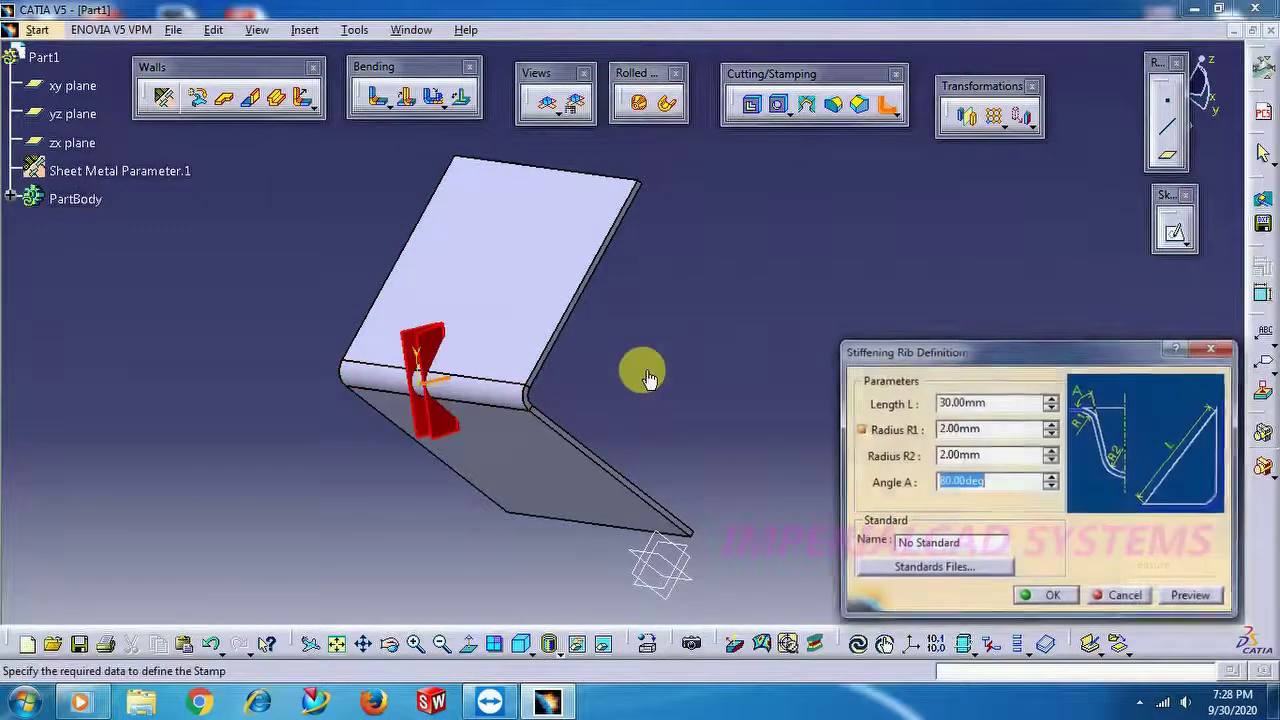
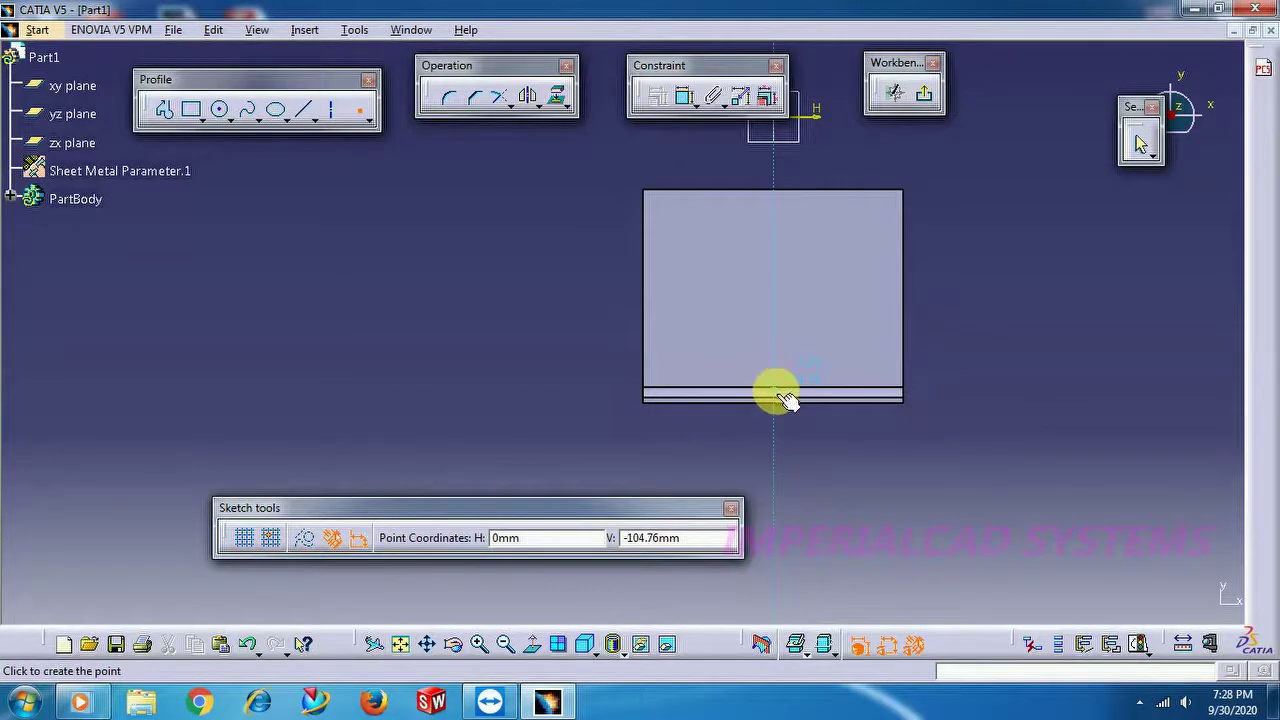
Step: Place a sketch point at H 0 mm on the edge of the bend and exit the sketch
left_click(780, 385)
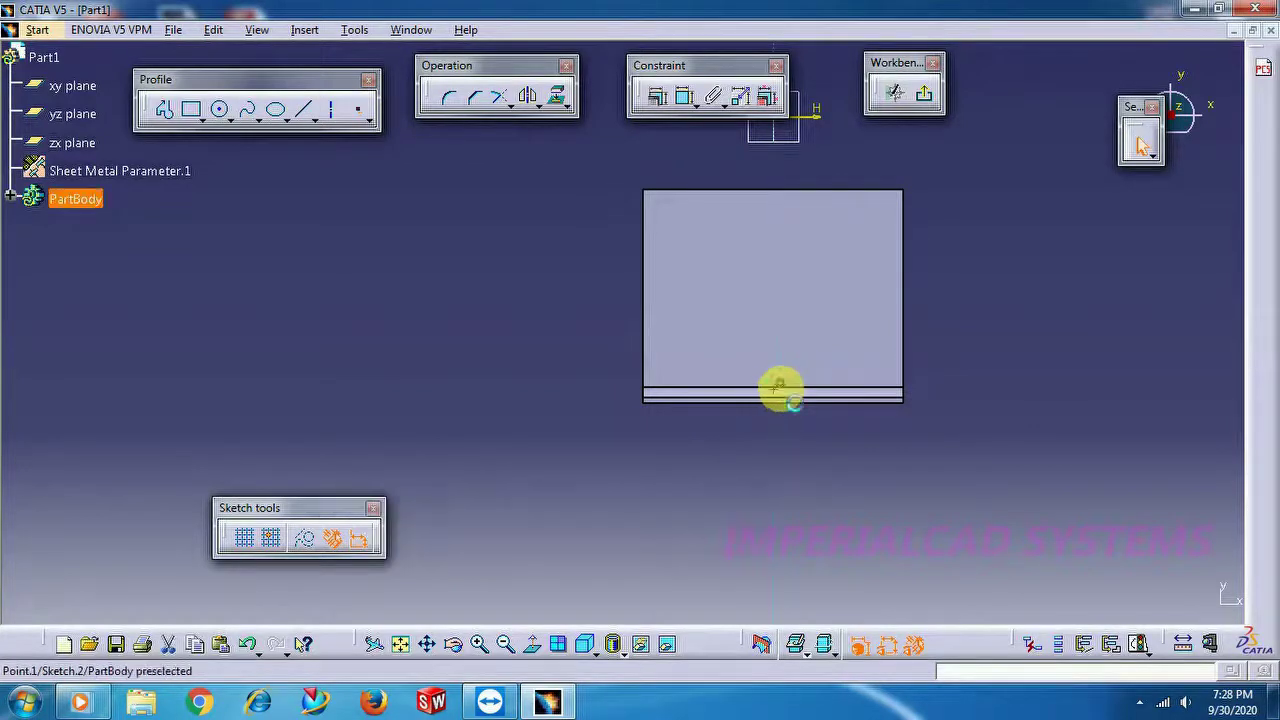
left_click(926, 95)
left_click(737, 347)
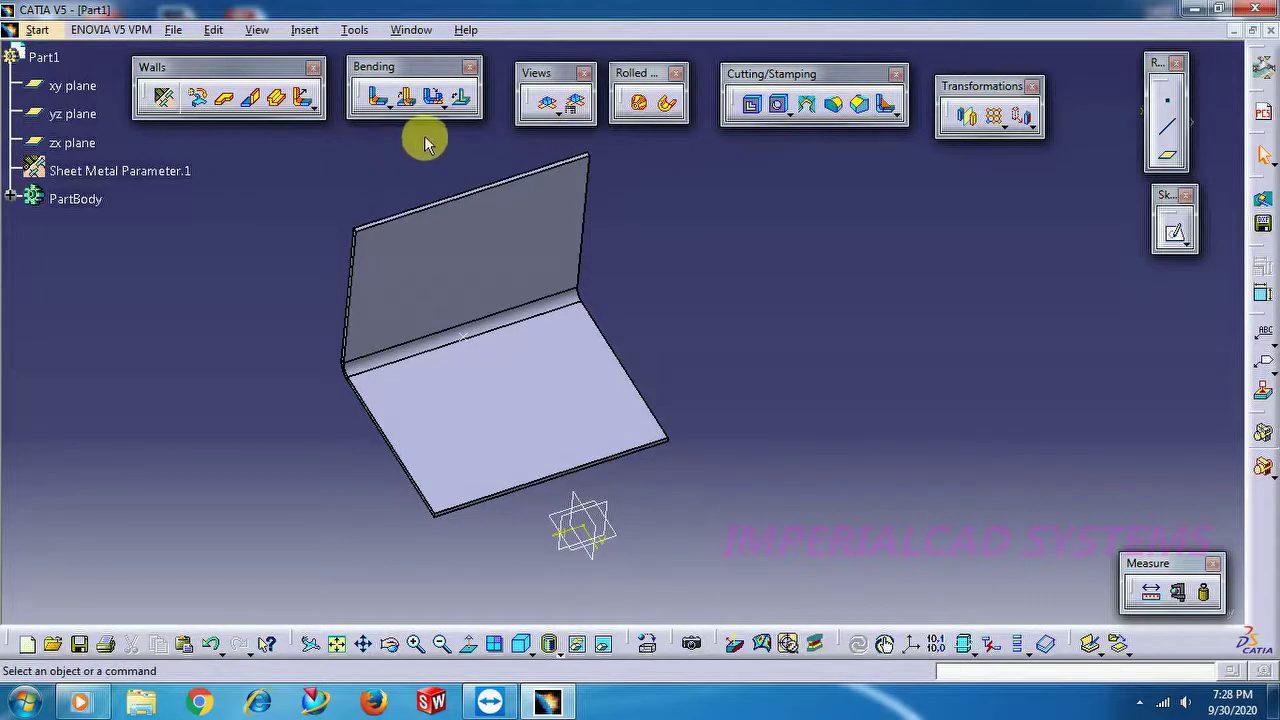
Step: Start a stiffening rib on the outer cylindrical face of the bend, positioned near its middle
left_click(888, 104)
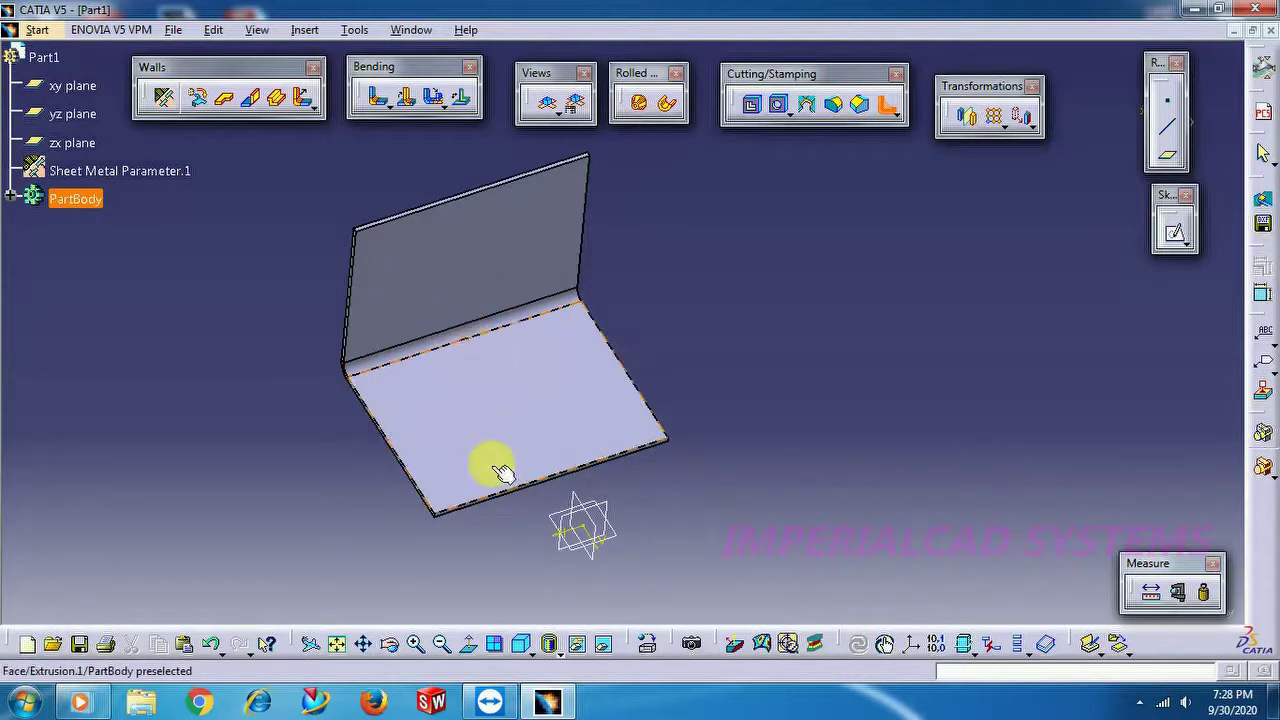
left_click(391, 648)
left_click_drag(372, 378, 729, 320)
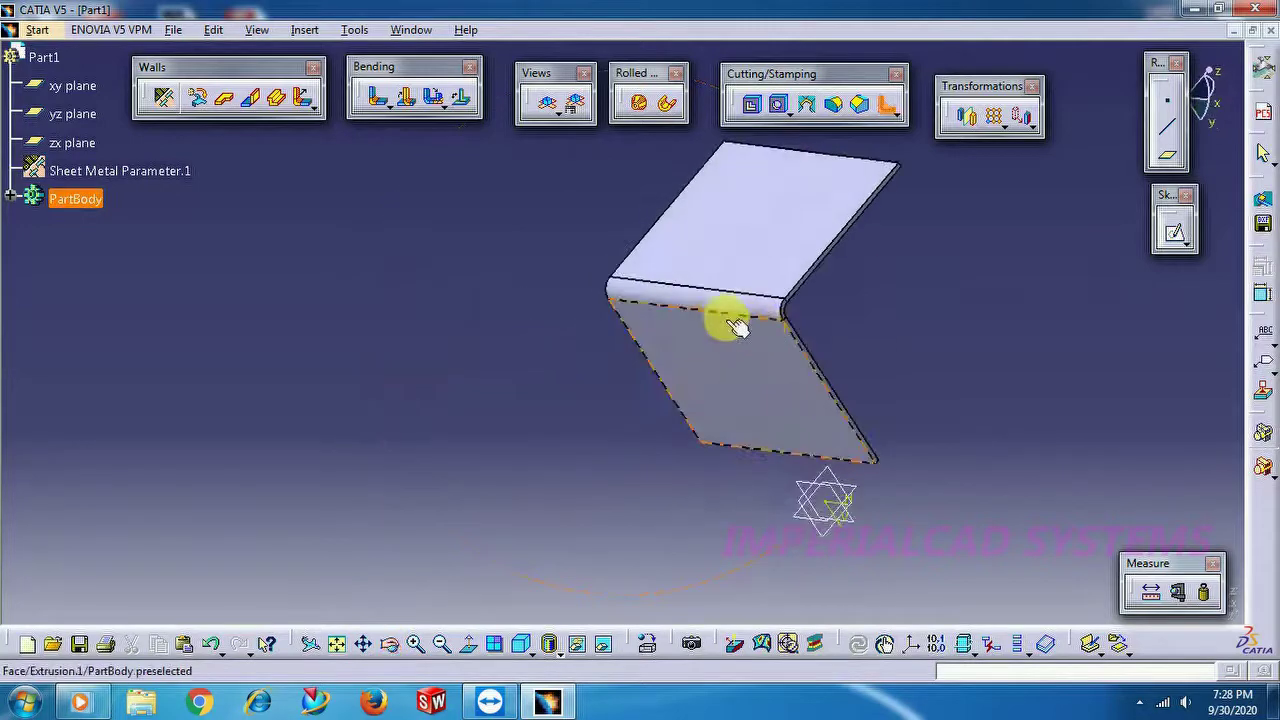
left_click(725, 295)
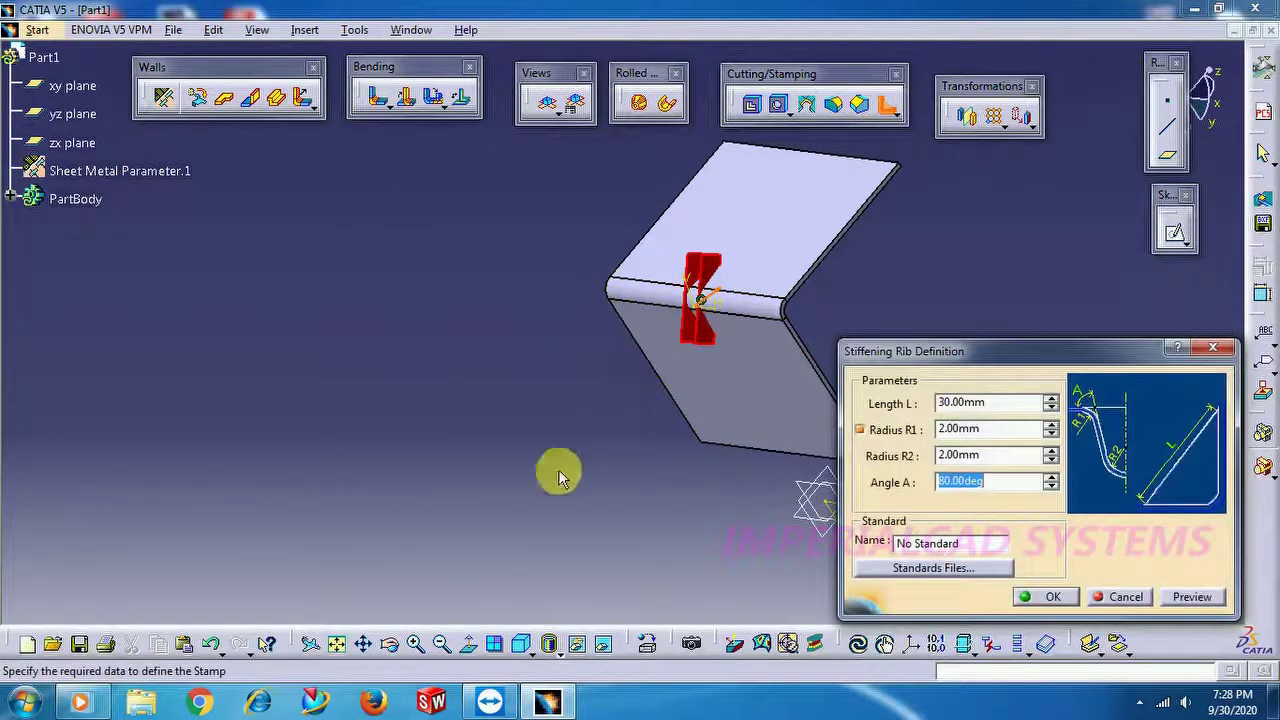
Step: Set the stiffening rib's length L to 50 mm and create the rib
left_click(389, 648)
left_click_drag(609, 186, 406, 294)
middle_click_drag(651, 240, 496, 511)
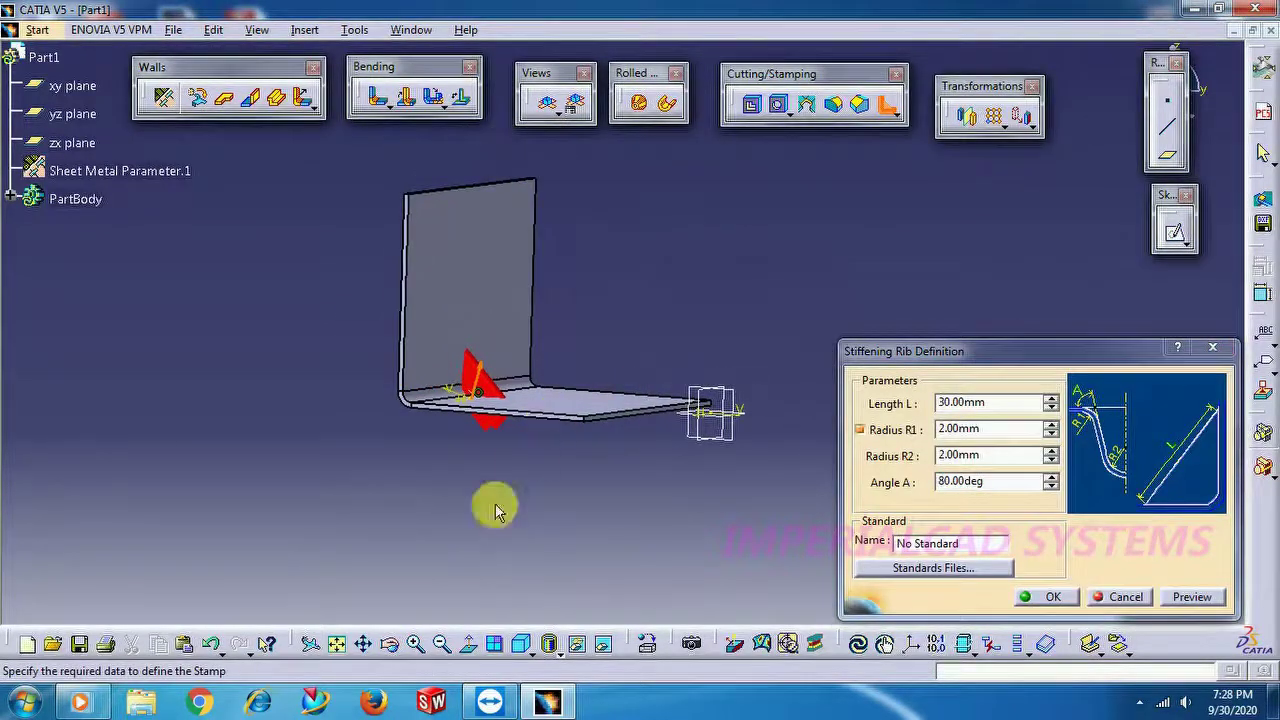
left_click(381, 648)
left_click_drag(606, 223, 617, 297)
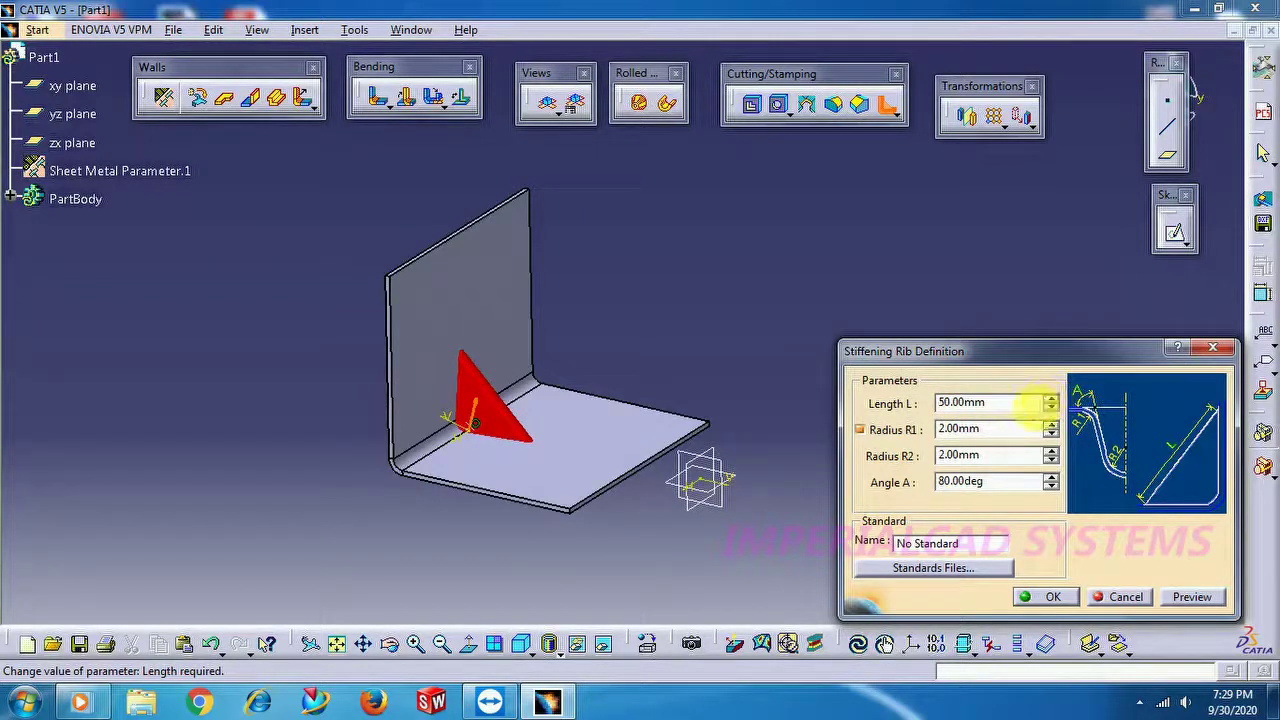
left_click_drag(902, 351, 787, 254)
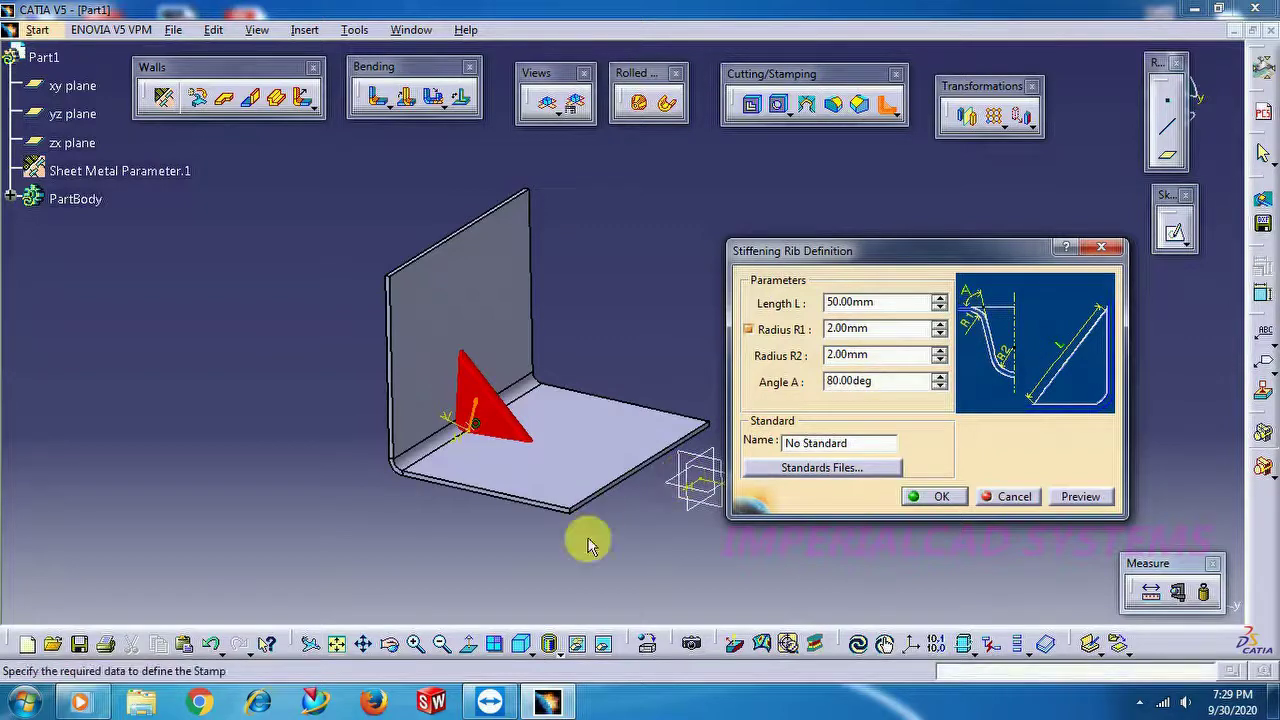
left_click(937, 497)
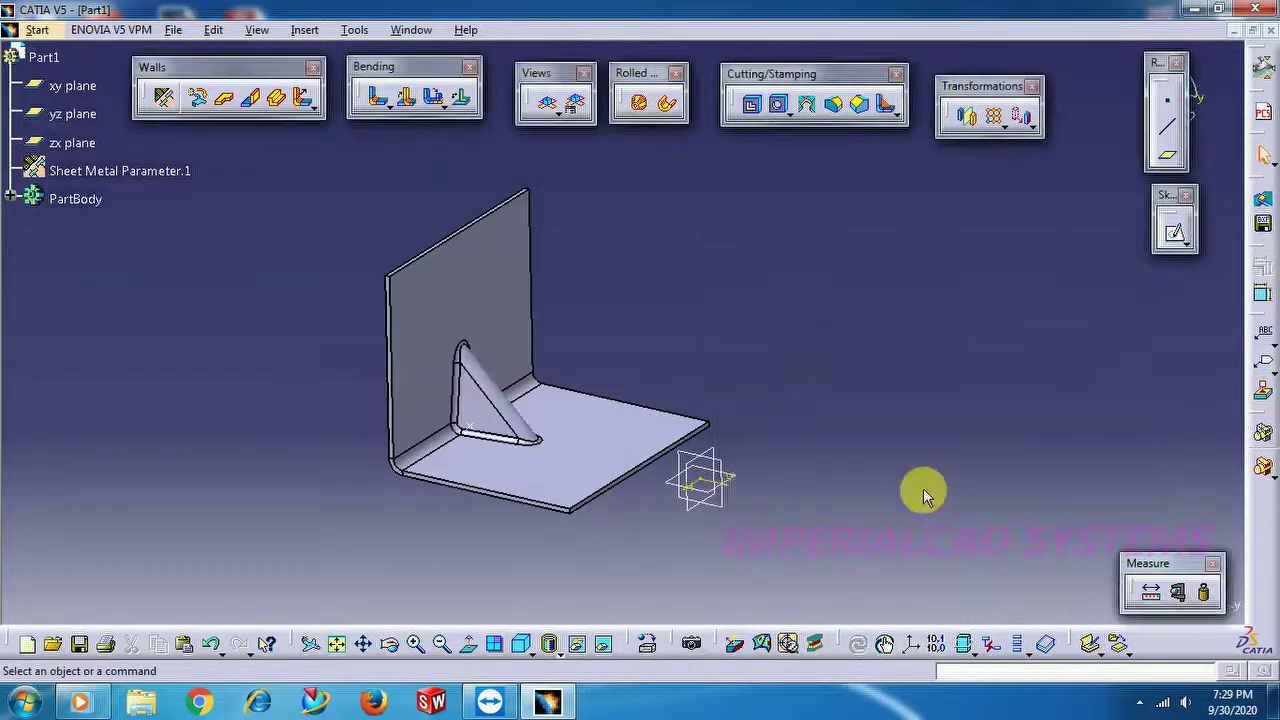
Step: Edit the stiffening rib and set its radius R2 to 8 mm
left_click(420, 648)
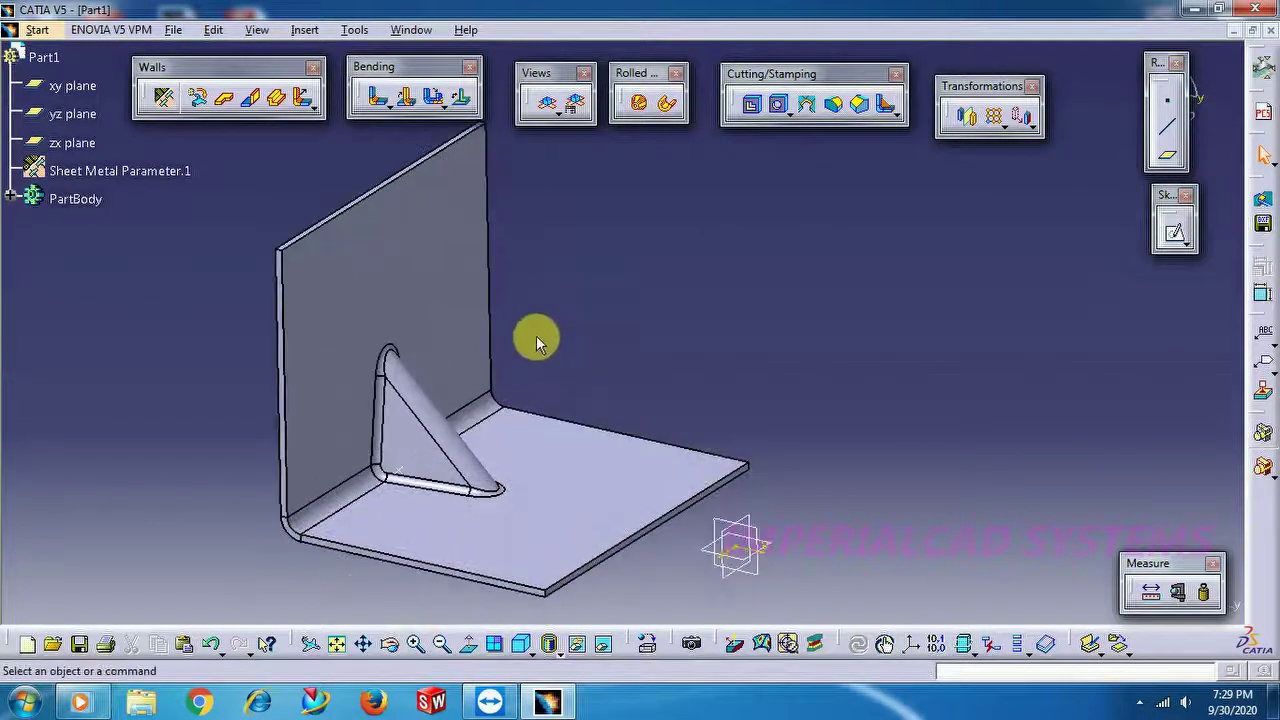
left_click(390, 643)
left_click_drag(323, 320, 809, 217)
middle_click_drag(766, 309, 481, 316)
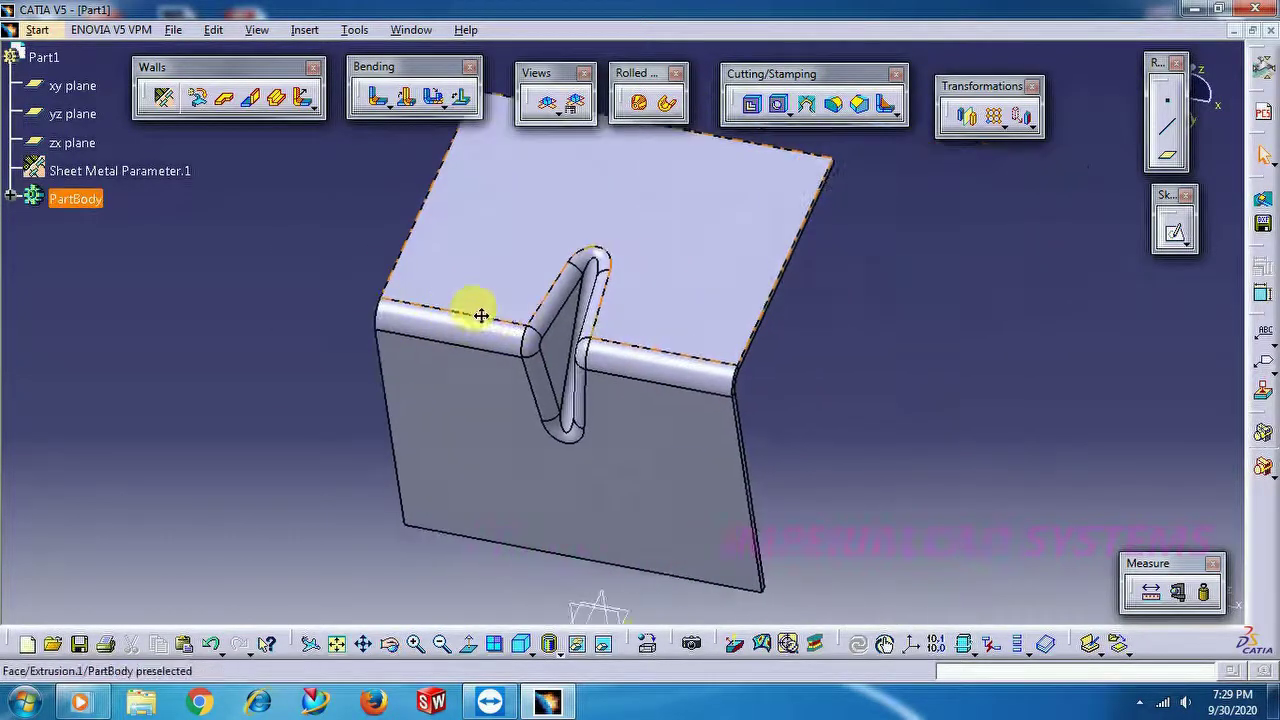
left_click(392, 645)
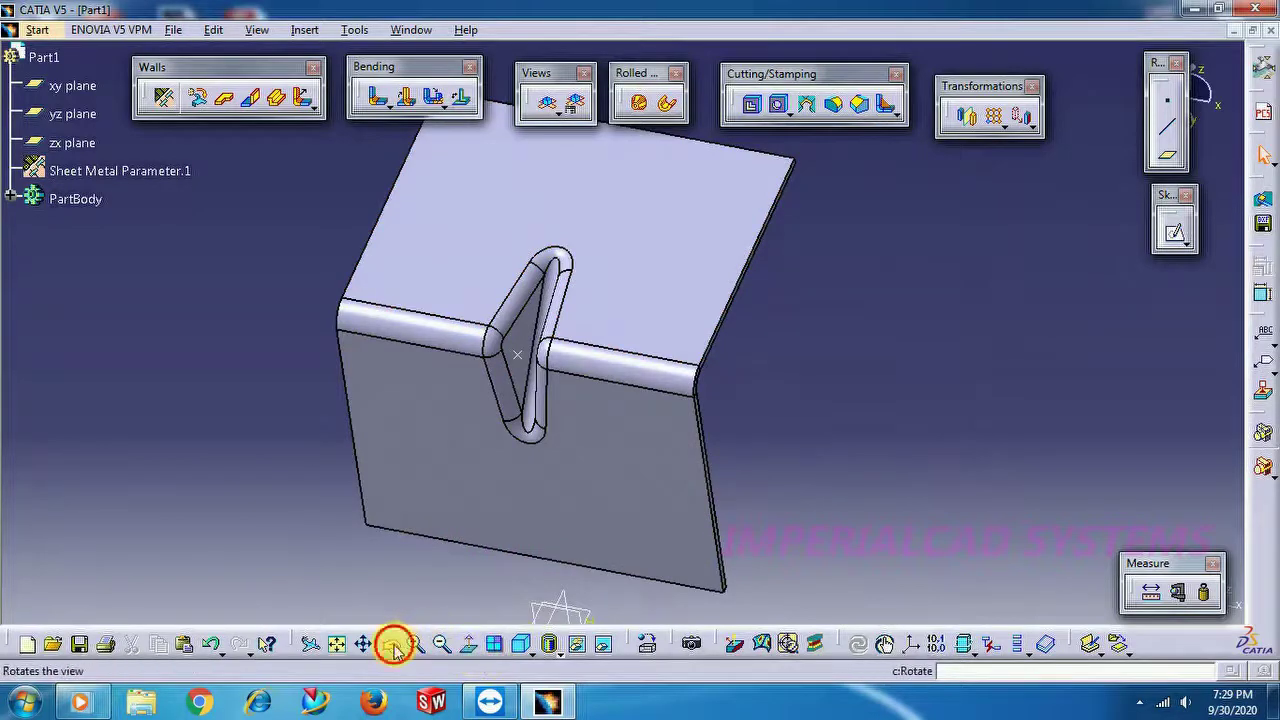
left_click_drag(414, 437, 475, 481)
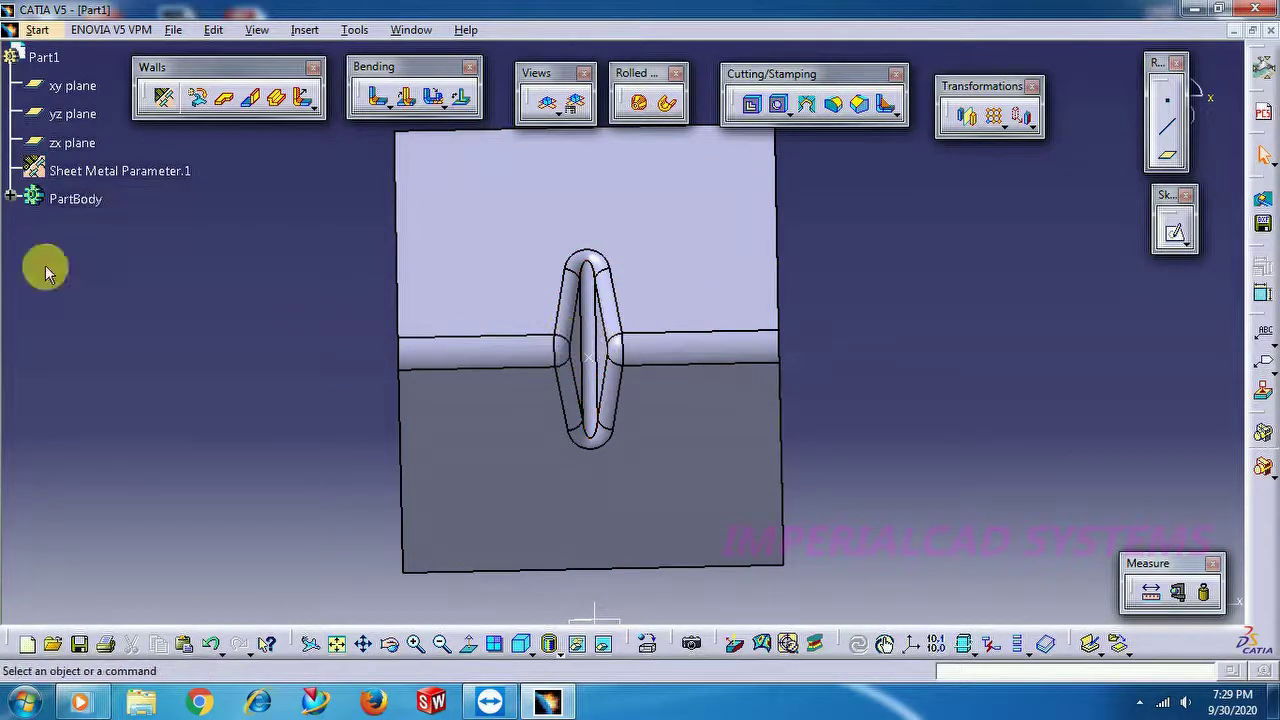
left_click(17, 200)
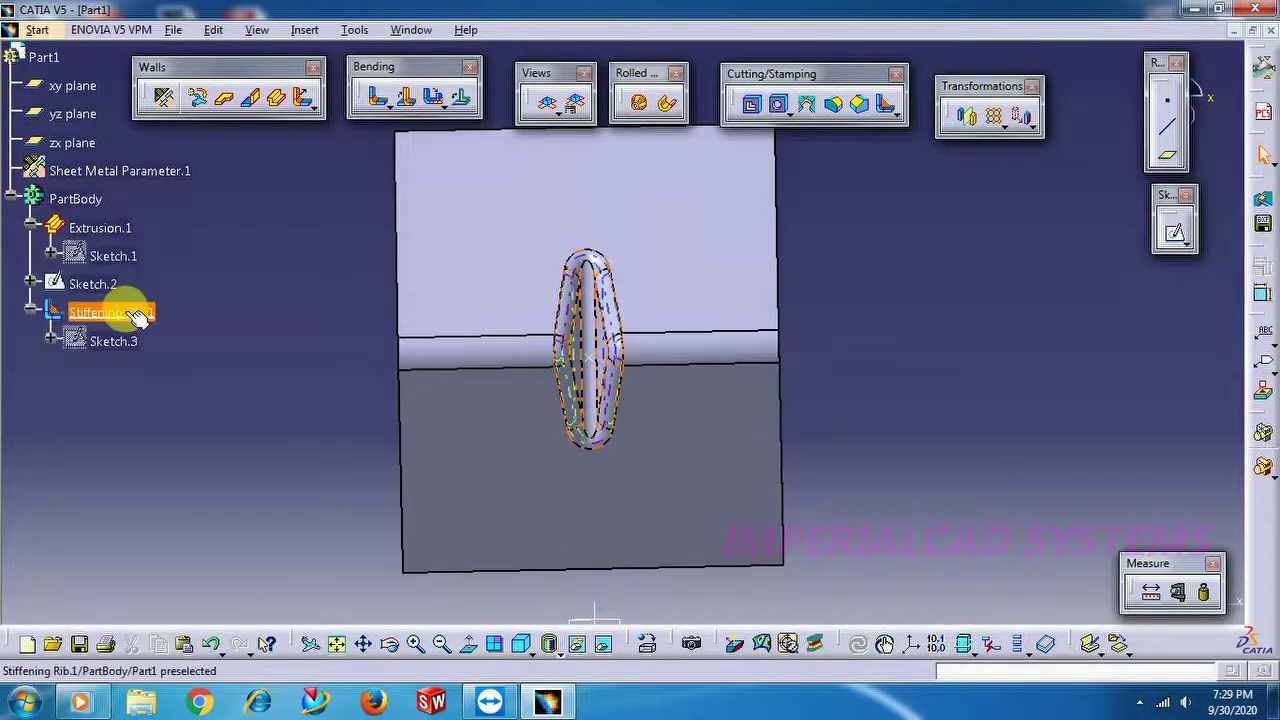
double_click(111, 313)
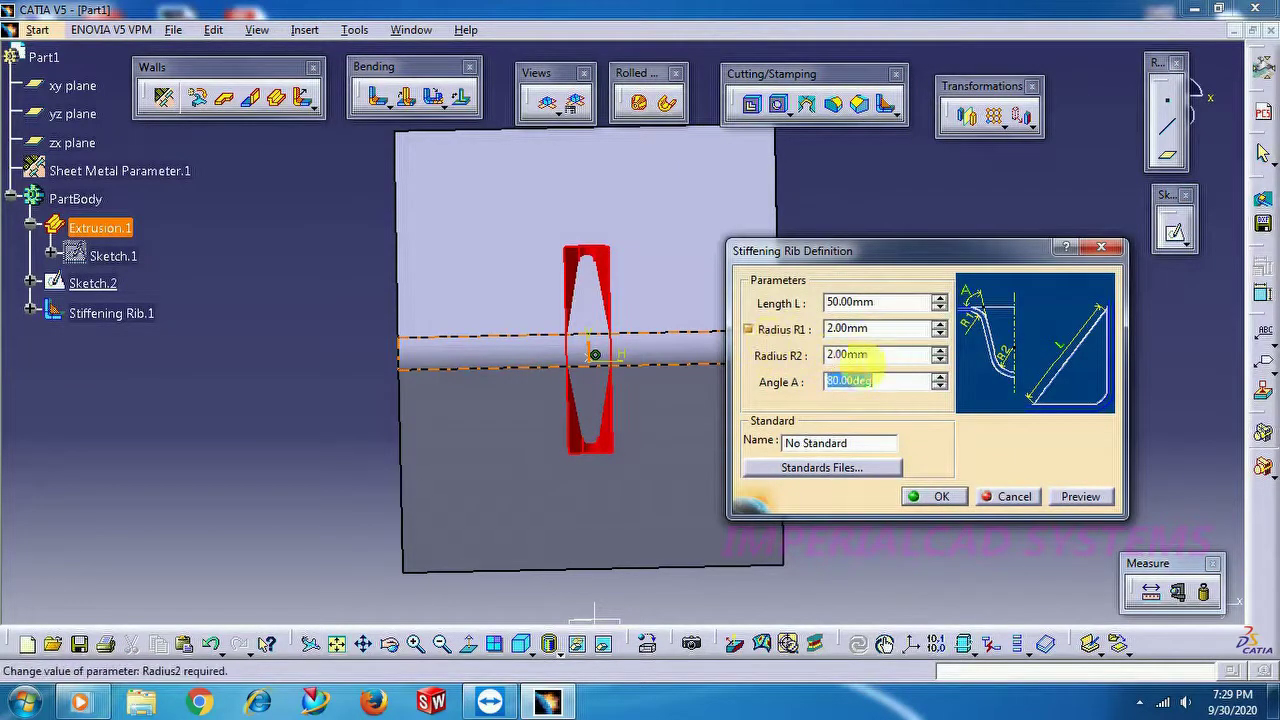
left_click(940, 350)
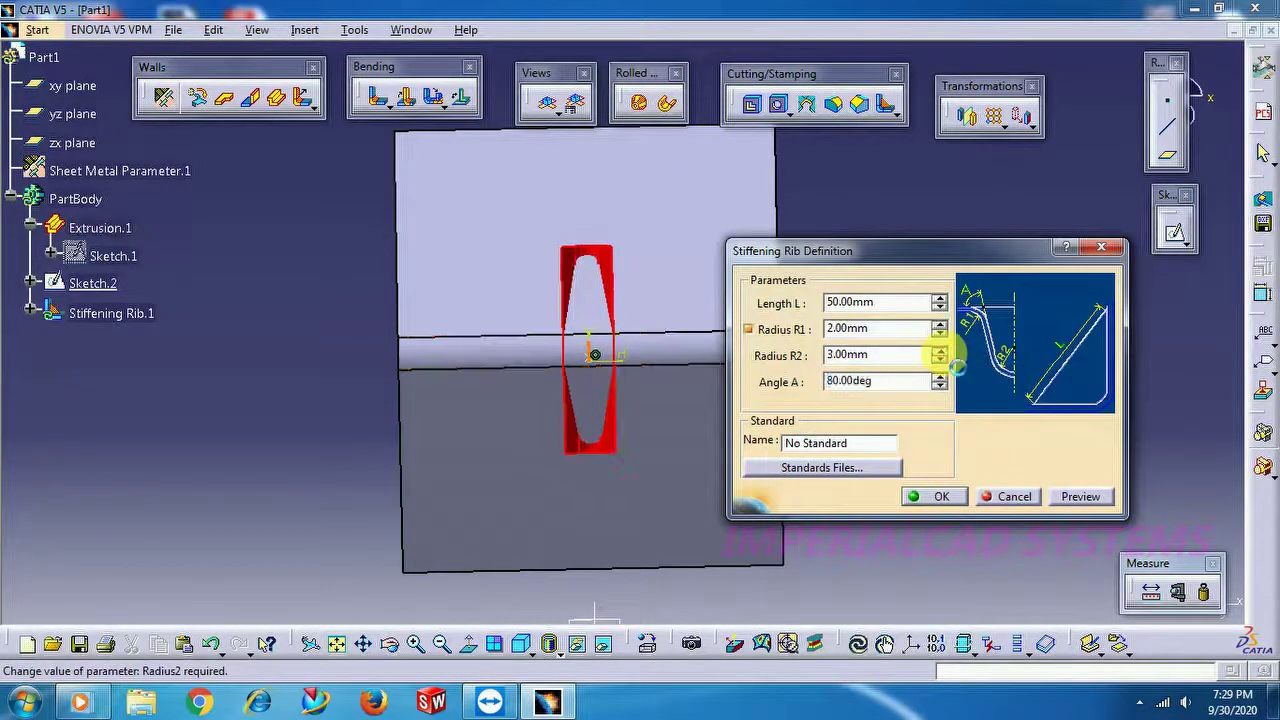
left_click(940, 350)
left_click(940, 350)
left_click(940, 350)
left_click(940, 350)
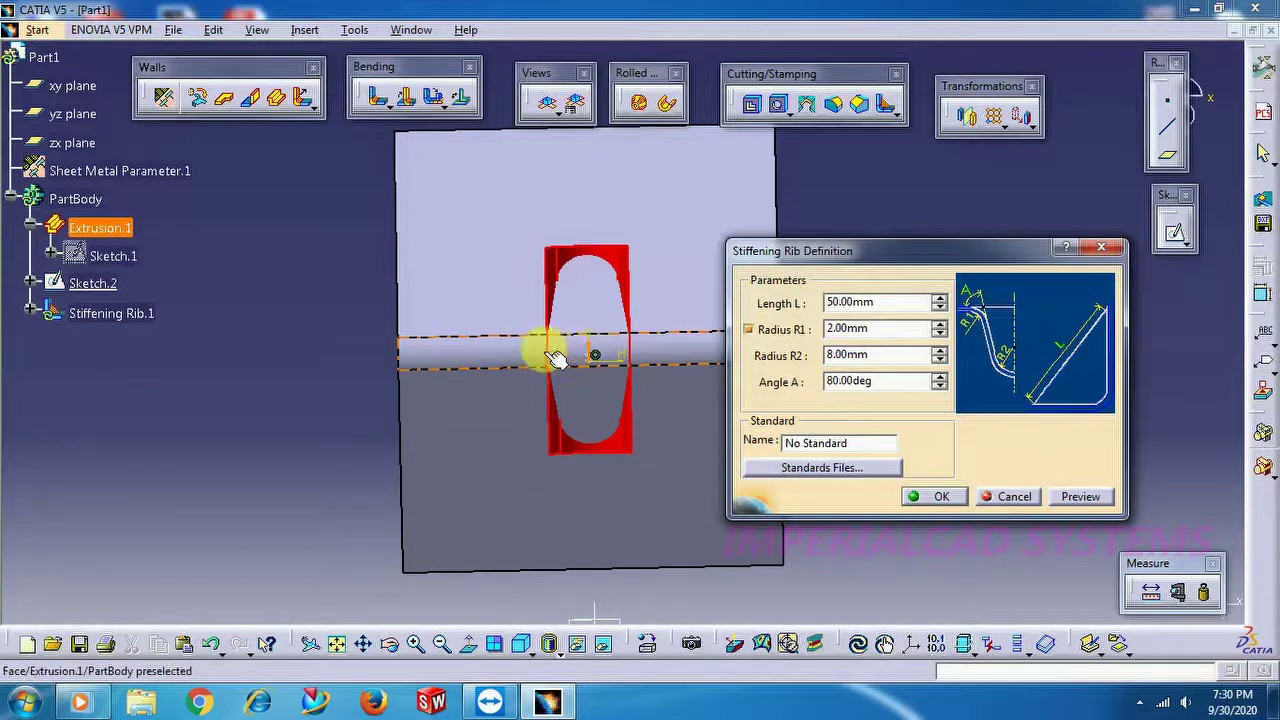
left_click(940, 497)
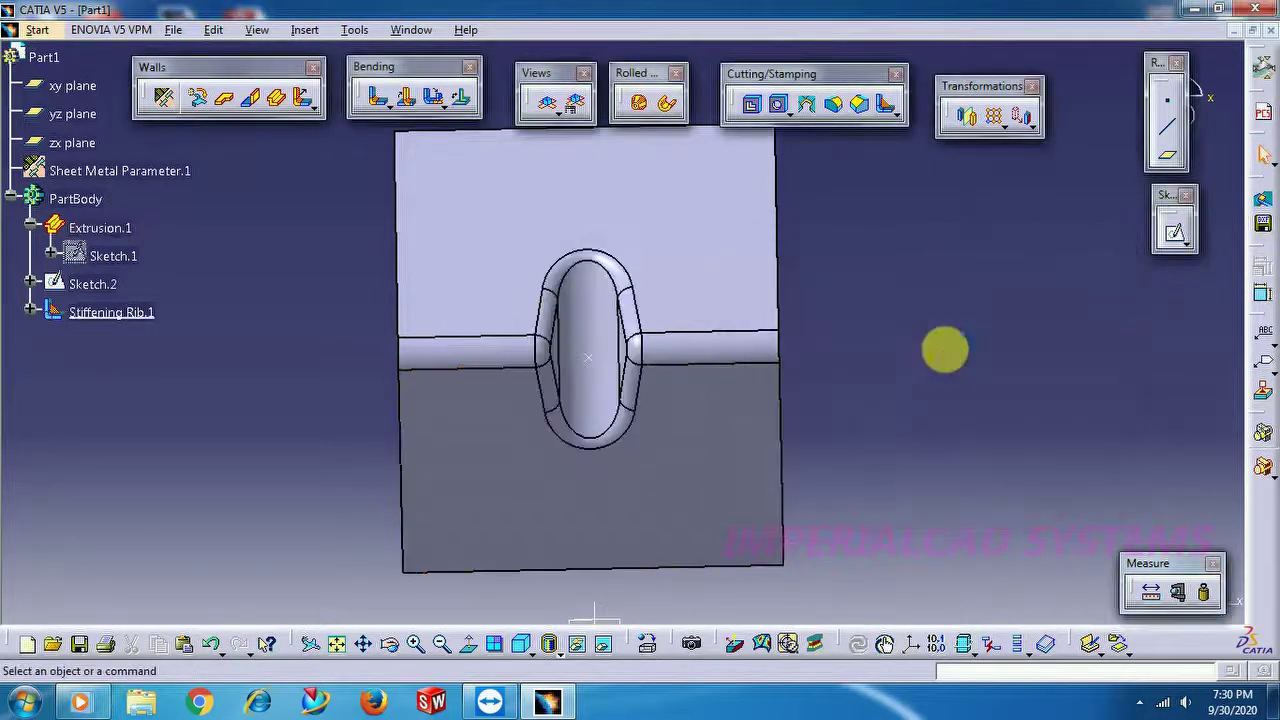
Step: Edit the stiffening rib and set its radius R1 to 4 mm
left_click(391, 489)
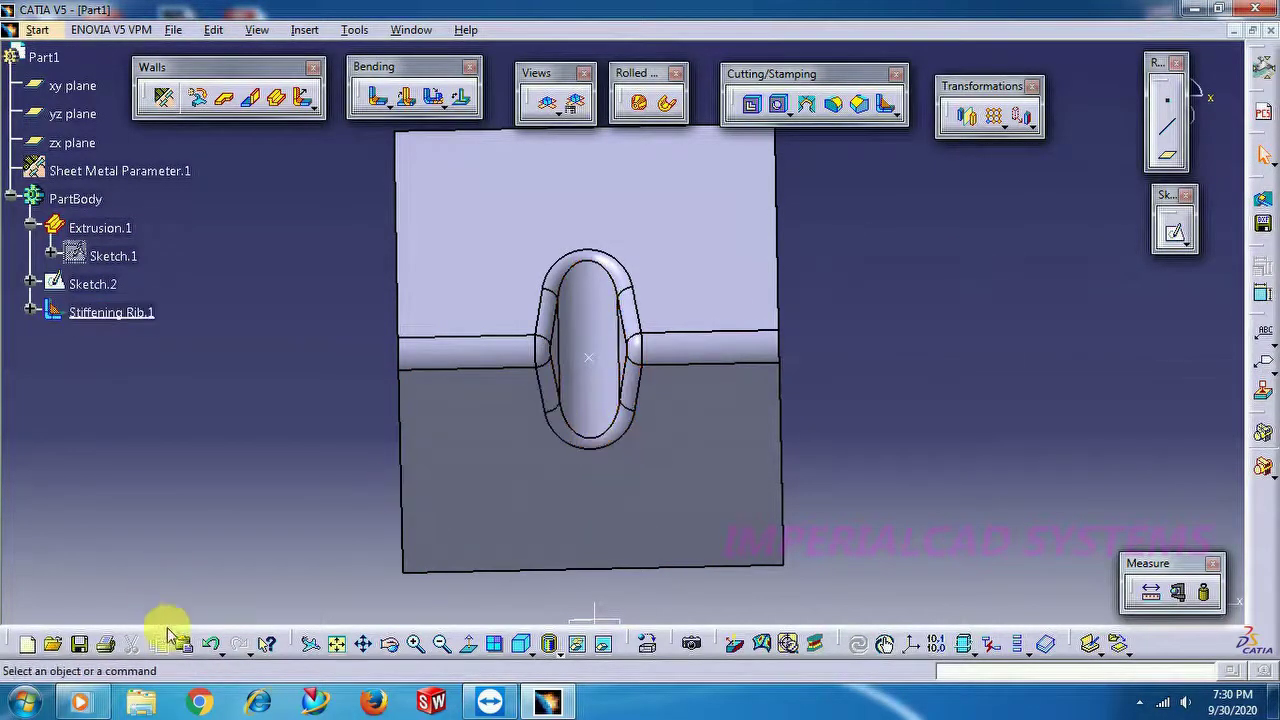
left_click(395, 645)
left_click_drag(786, 291, 311, 371)
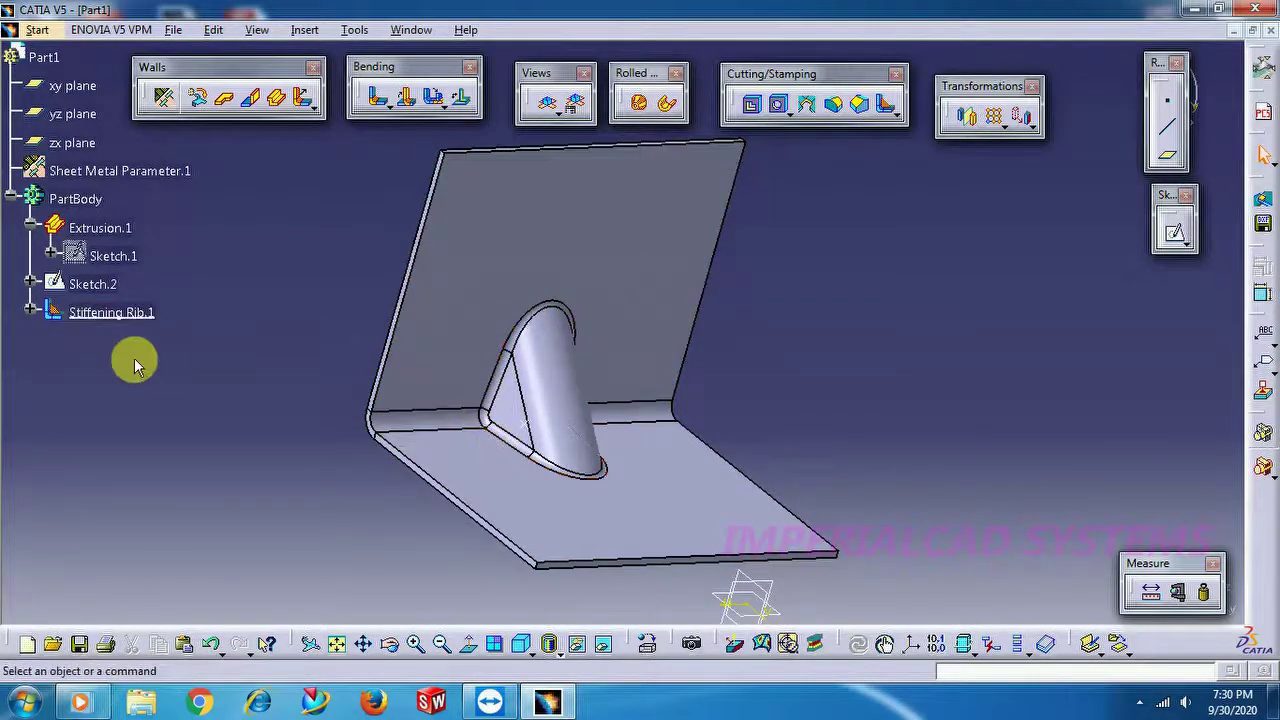
double_click(114, 318)
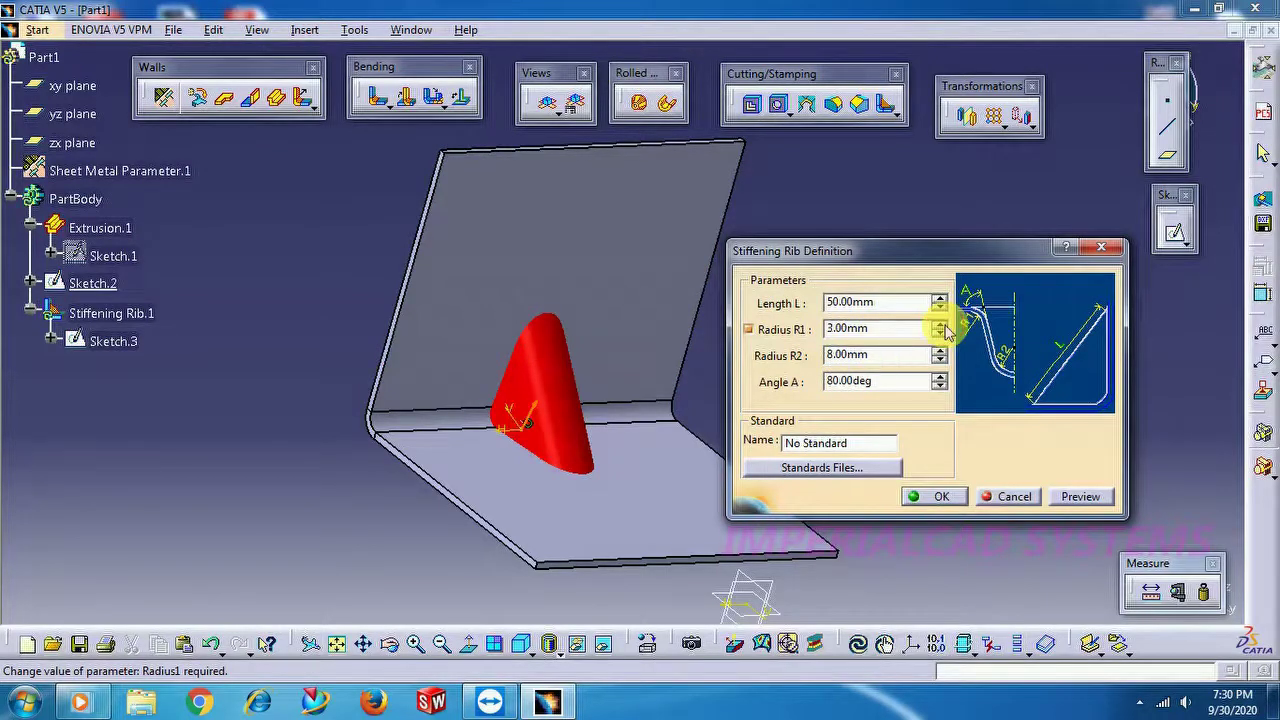
left_click(940, 324)
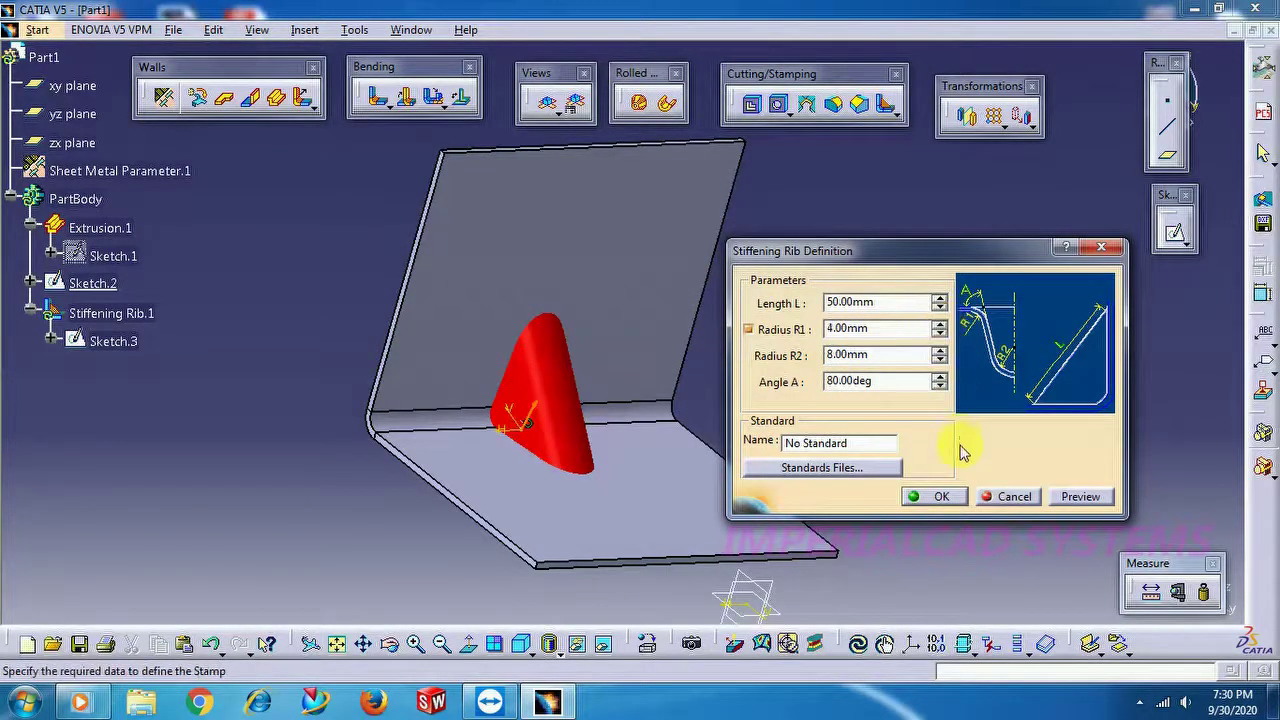
left_click(945, 497)
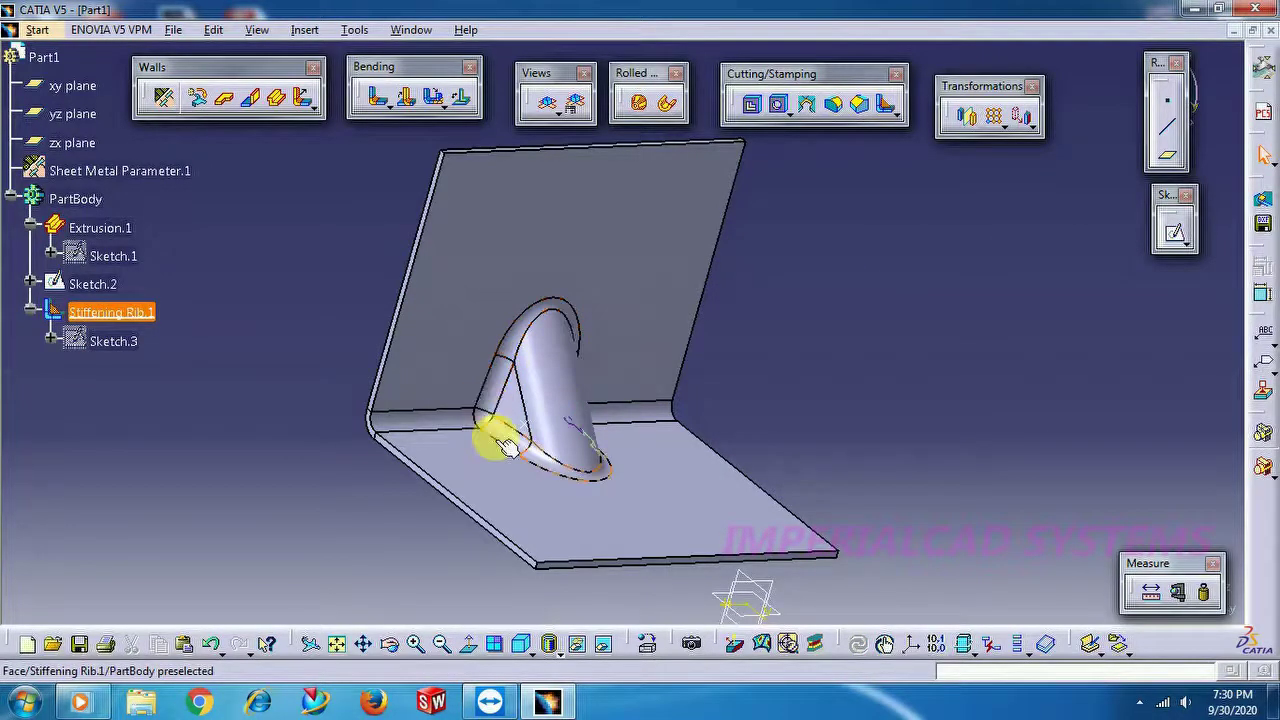
Step: Reduce the stiffening rib's radius R1 to 2 mm and apply the change
double_click(140, 316)
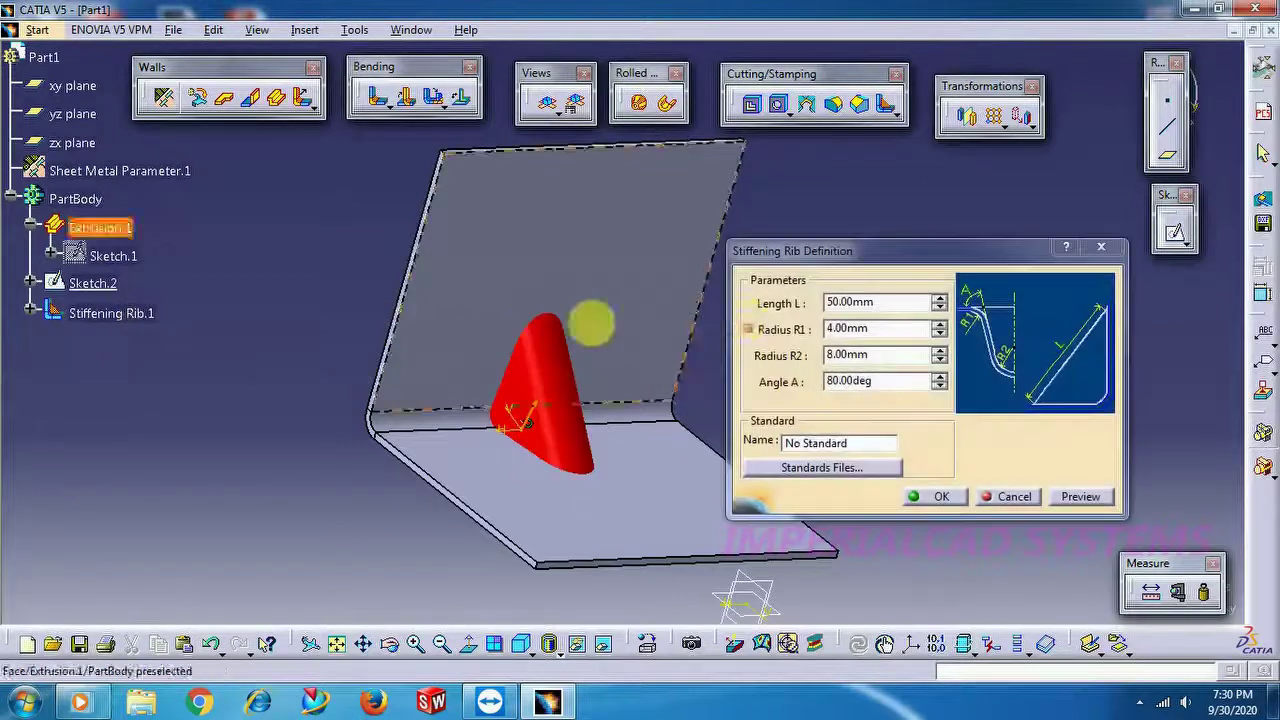
left_click(940, 334)
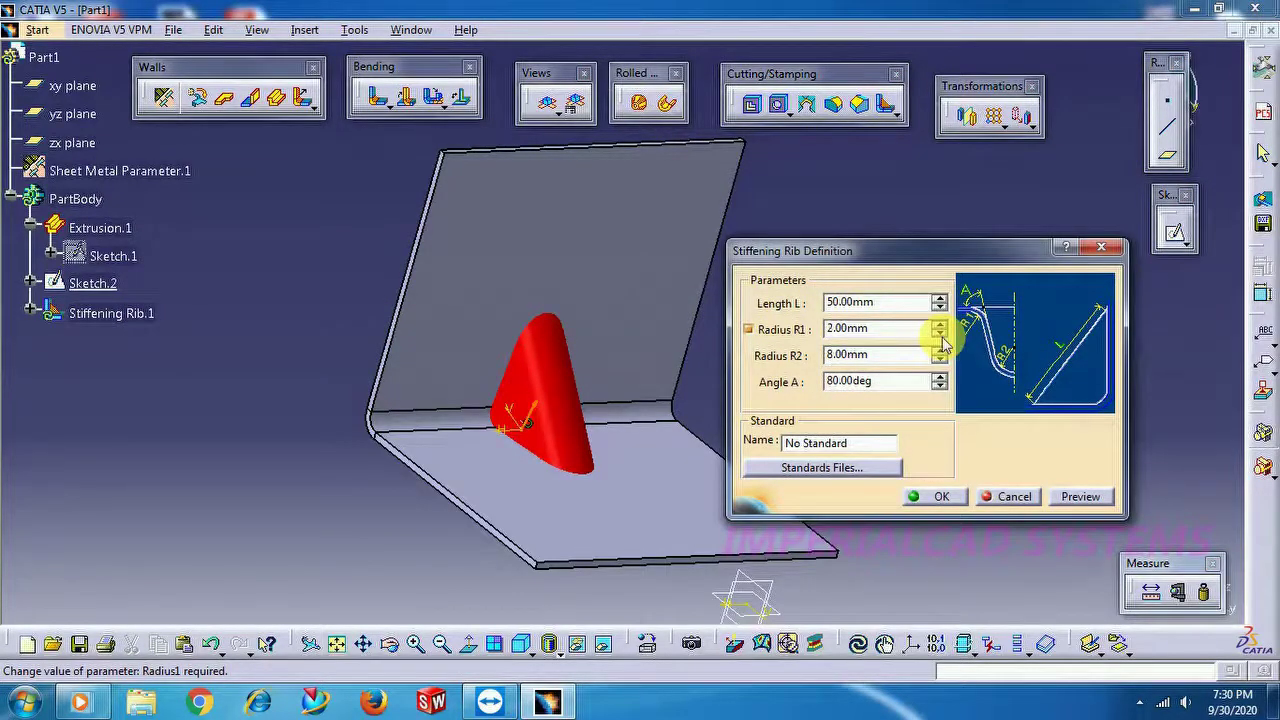
key("Return")
left_click(958, 500)
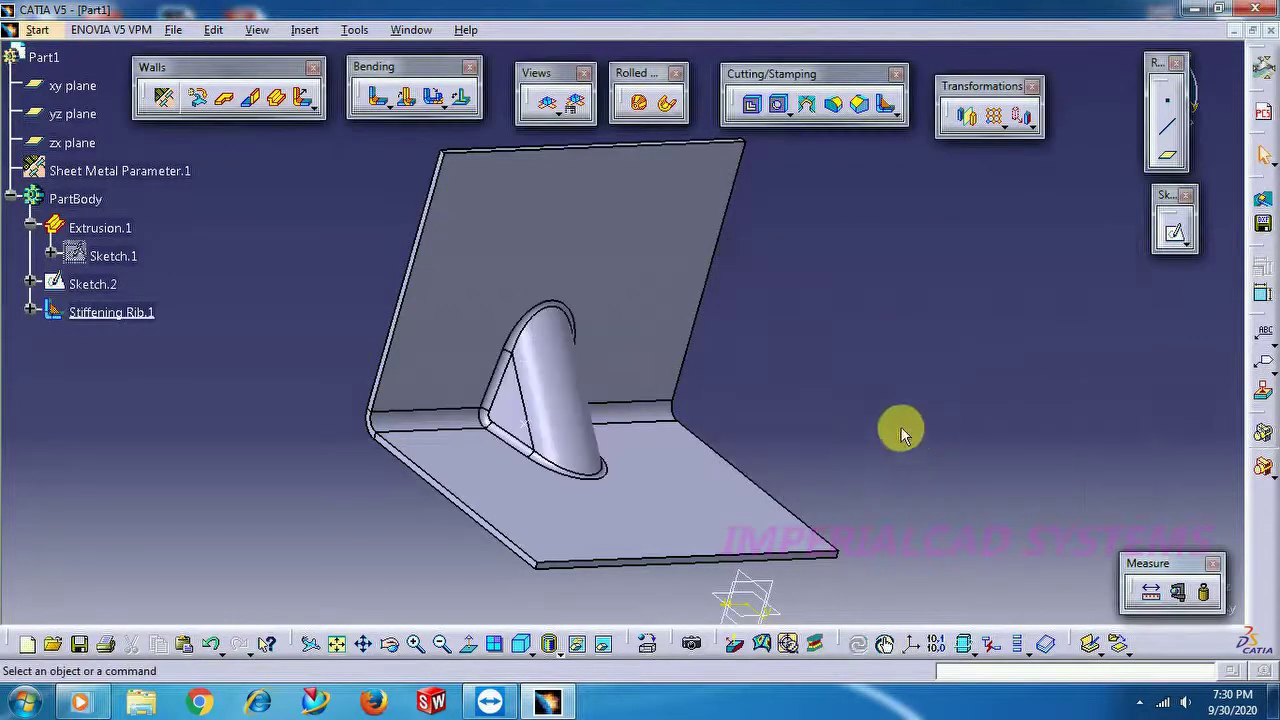
Step: Edit the stiffening rib and set its angle A to 90 deg
left_click(385, 648)
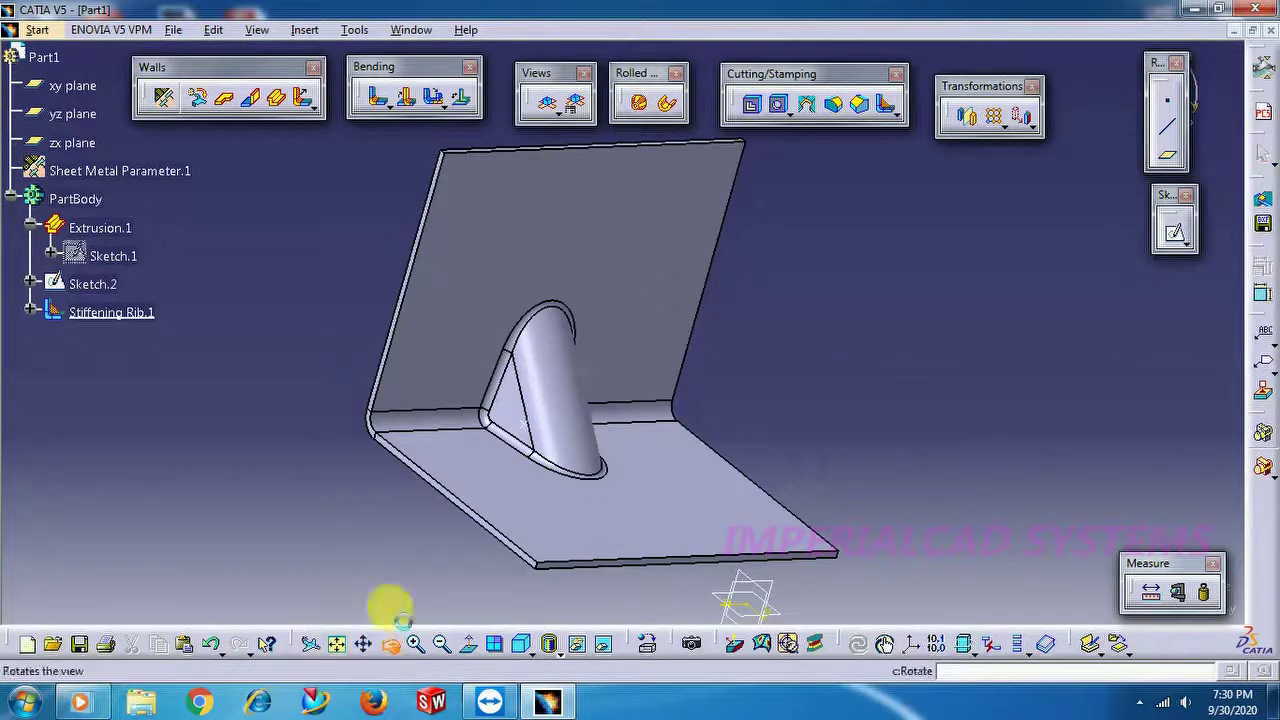
left_click_drag(363, 434, 885, 378)
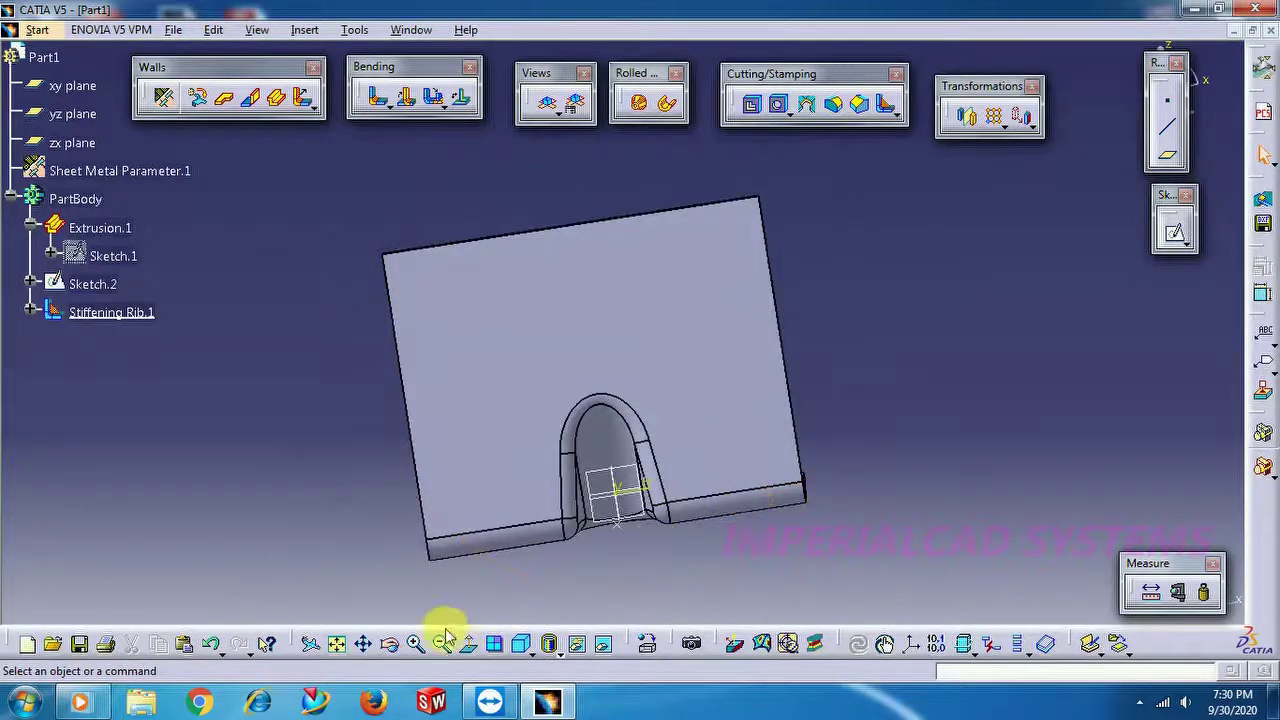
left_click(392, 646)
left_click_drag(394, 500, 414, 420)
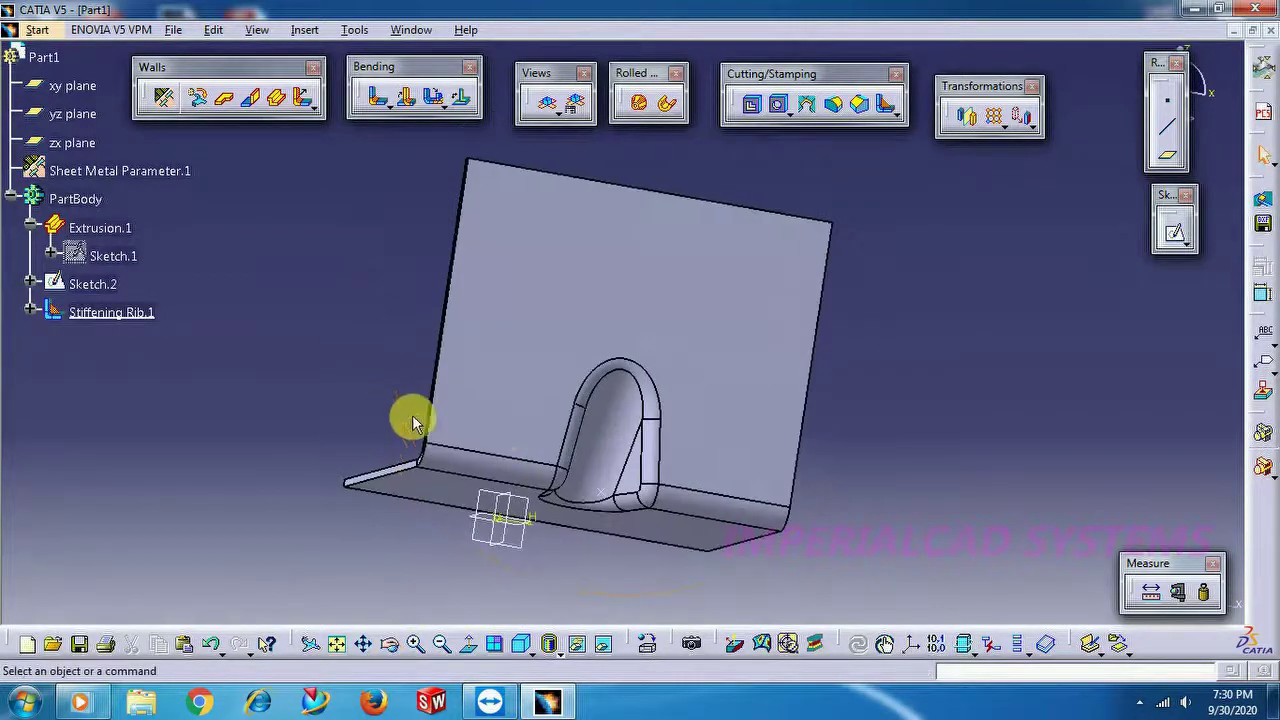
left_click(392, 646)
left_click_drag(871, 443, 845, 387)
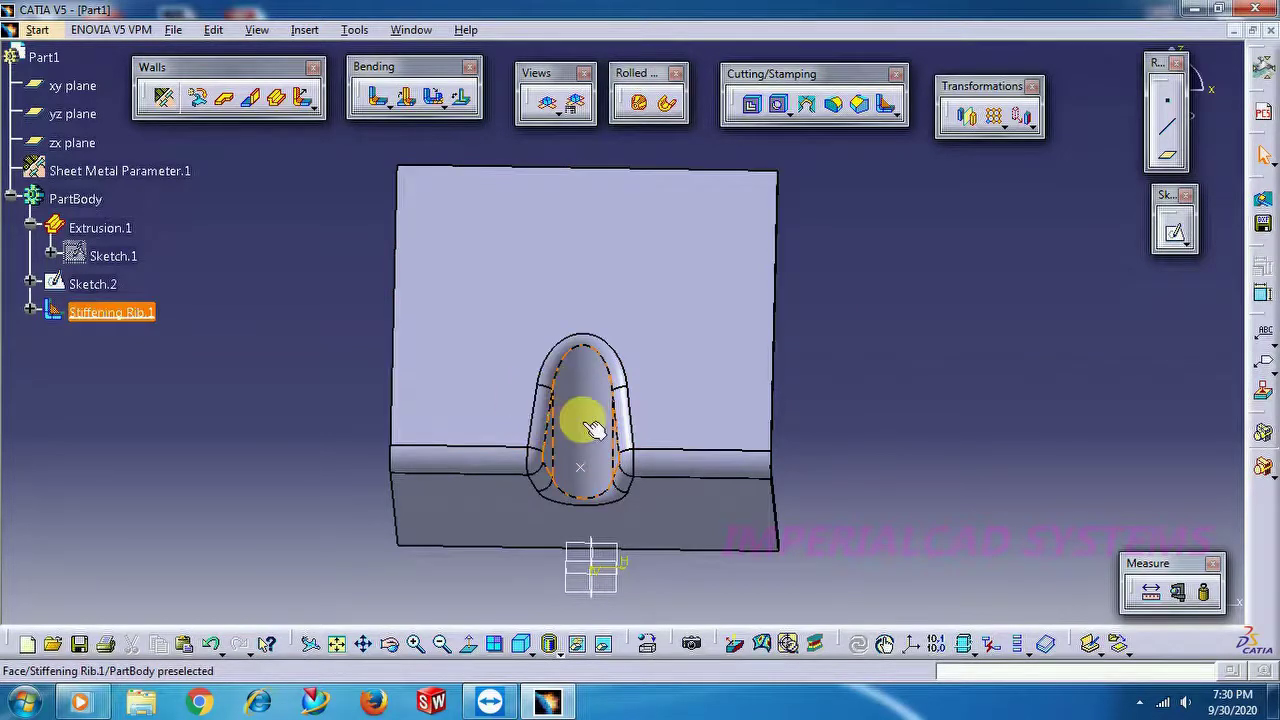
double_click(140, 313)
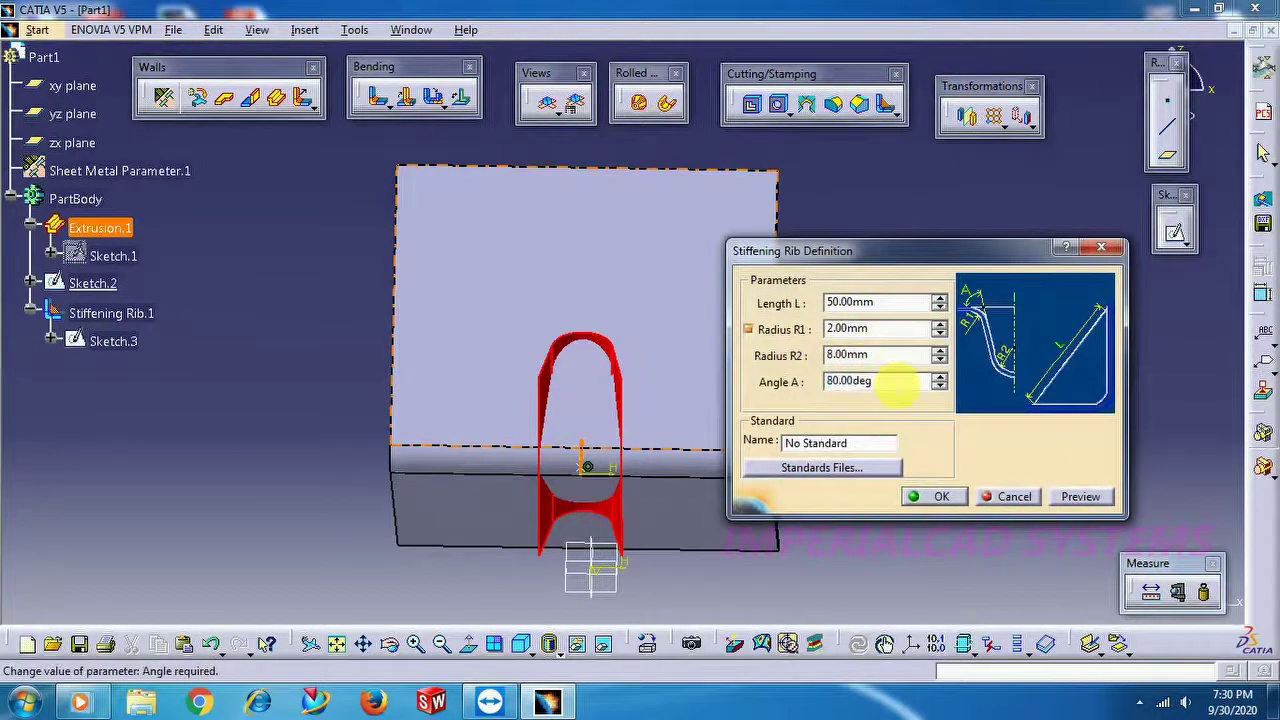
double_click(895, 381)
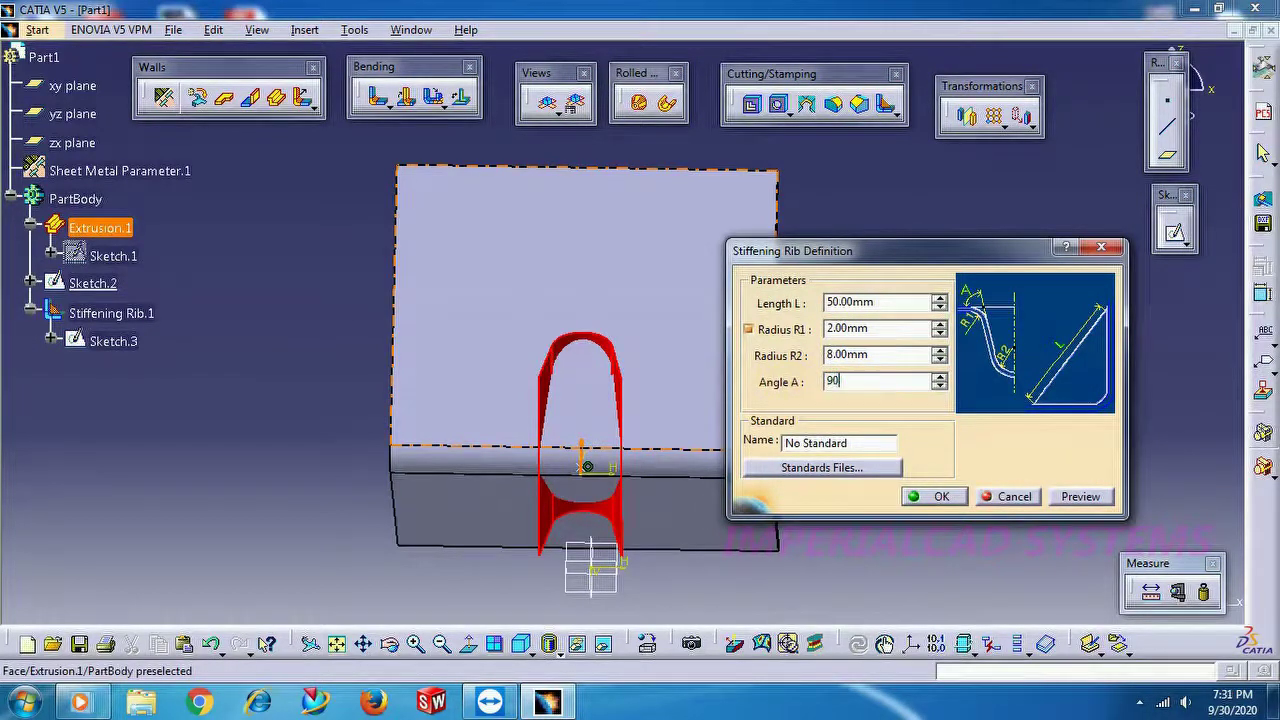
key("Return")
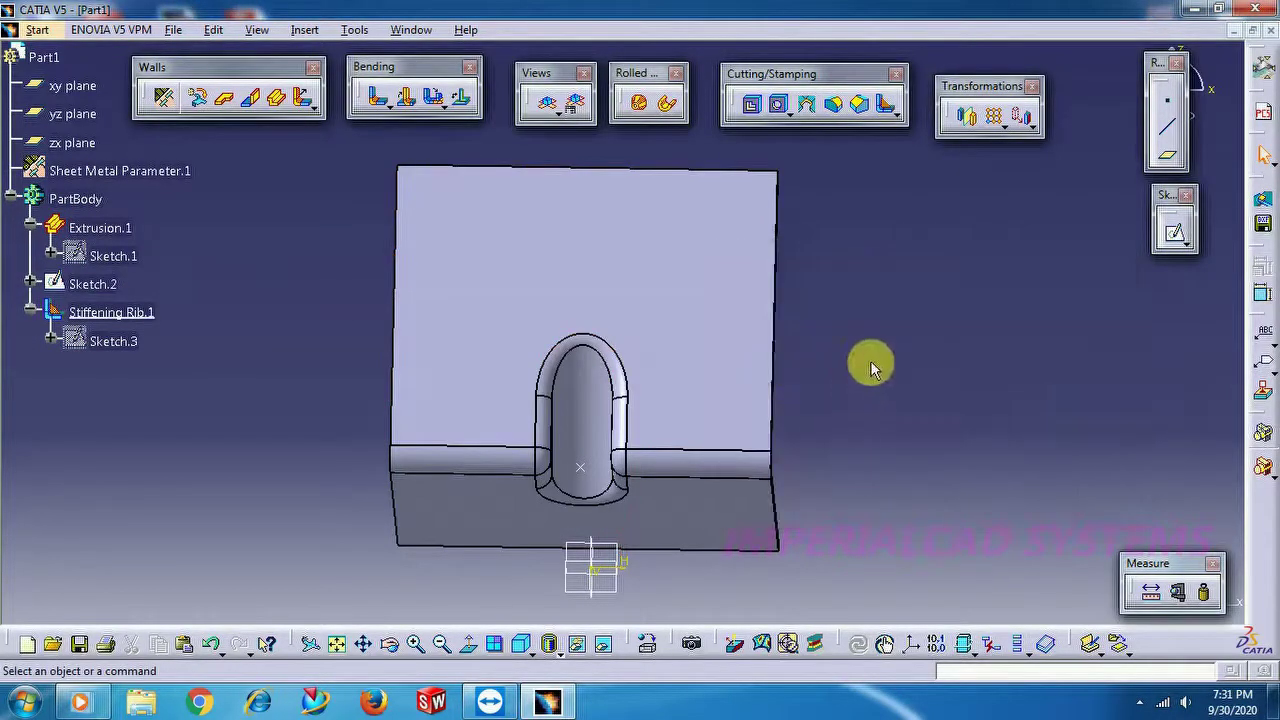
Step: Examine the shape of the stiffening rib's side walls from the inner and outer sides of the bend
left_click(393, 650)
left_click_drag(486, 310, 422, 360)
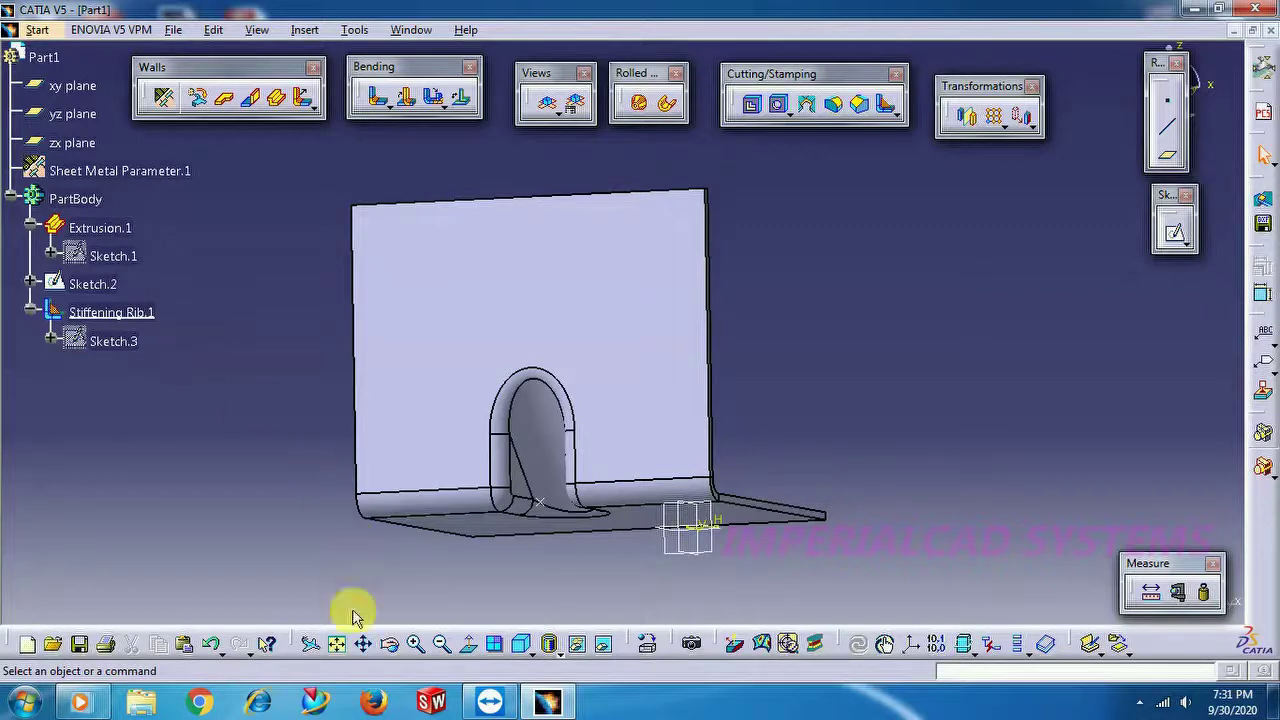
left_click(391, 644)
left_click_drag(814, 349, 529, 357)
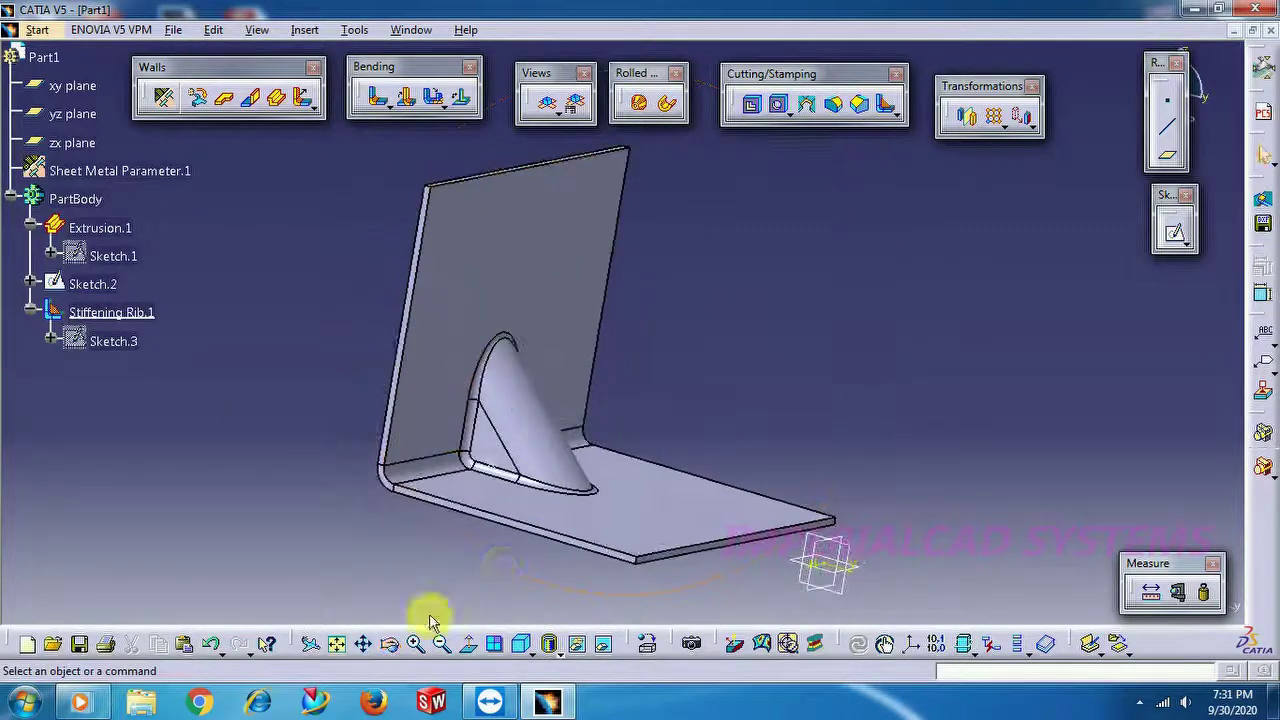
left_click(388, 645)
left_click_drag(447, 535, 543, 386)
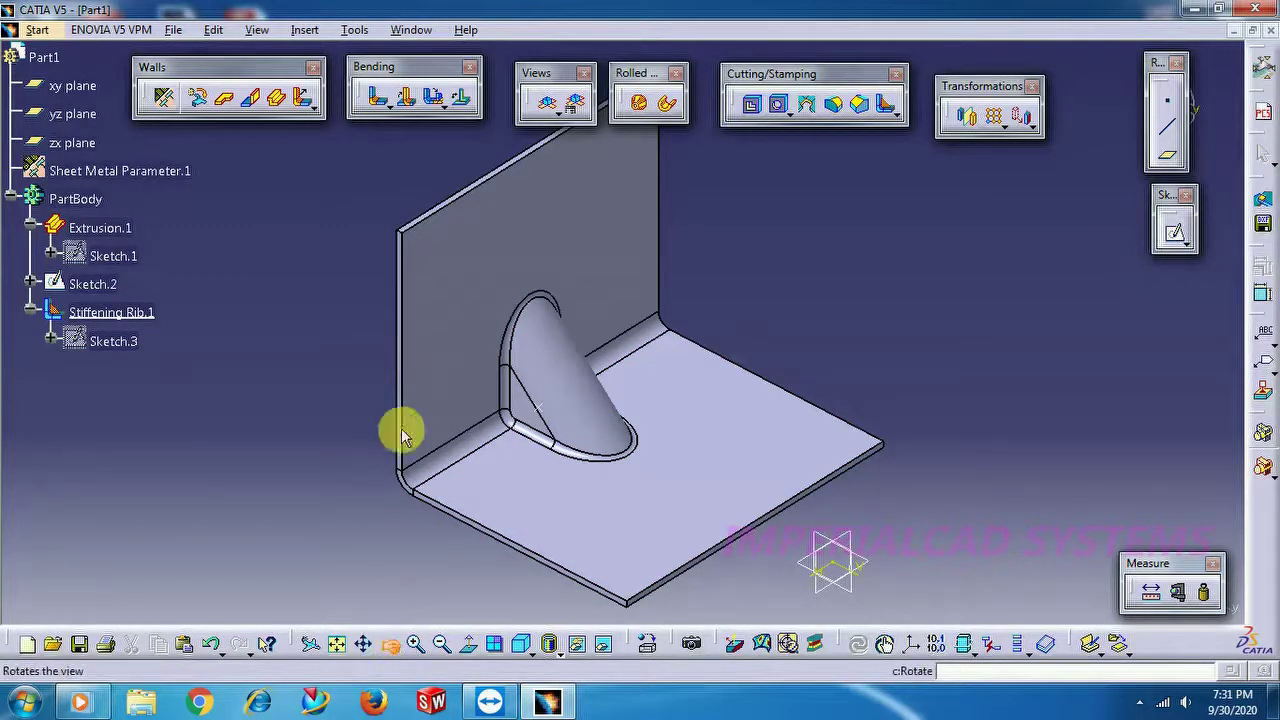
left_click_drag(405, 358, 859, 321)
middle_click_drag(845, 298, 820, 300)
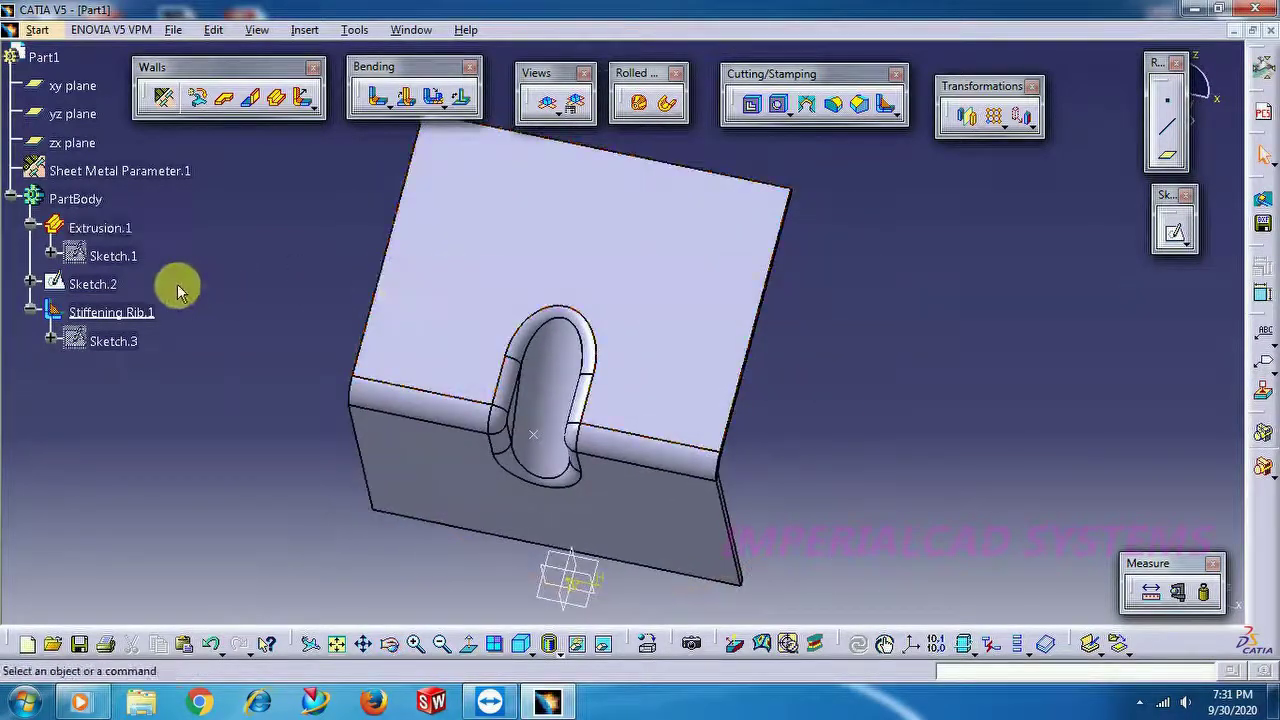
Step: Set the stiffening rib's angle A to 80 deg and apply the change
double_click(150, 311)
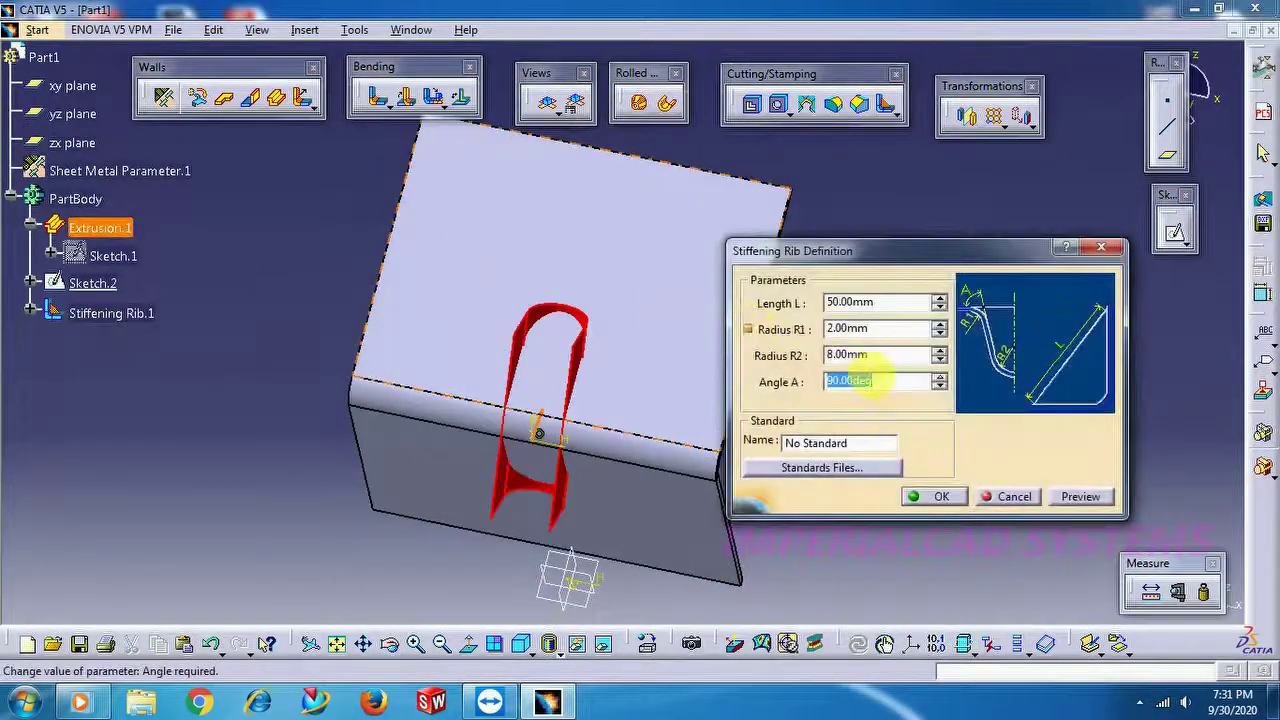
left_click_drag(893, 388, 780, 382)
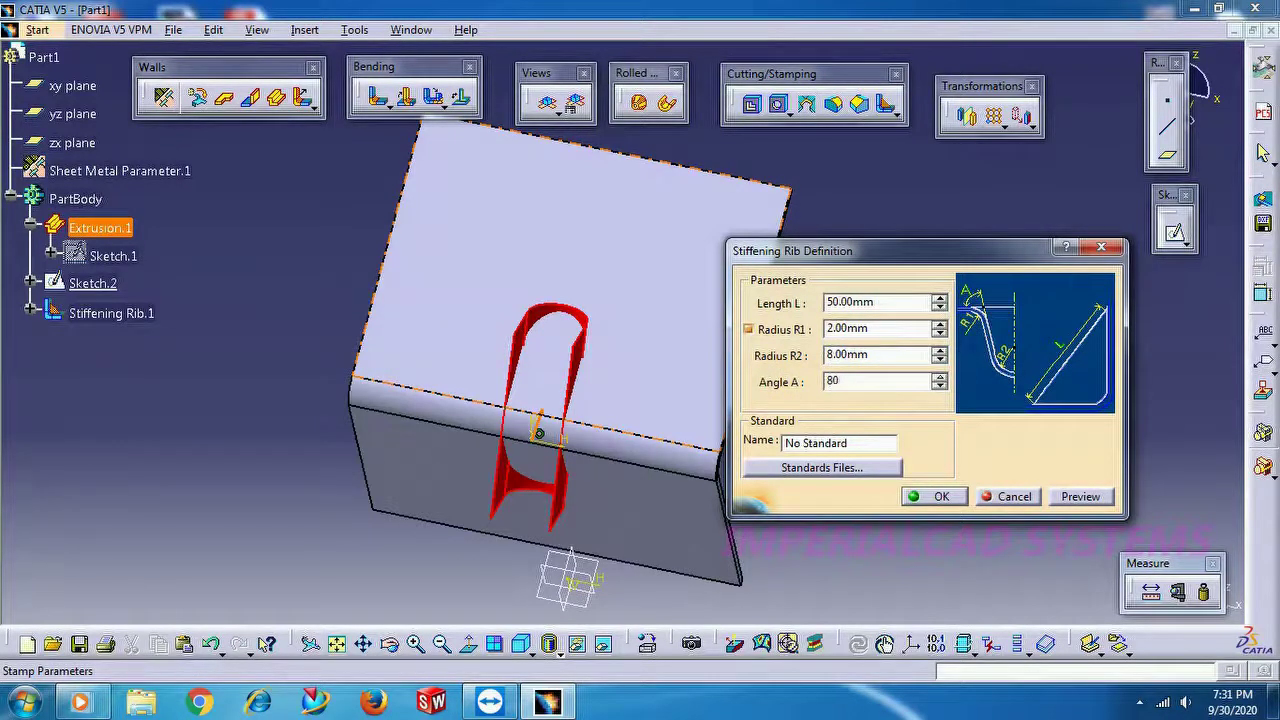
key("Return")
key("Return")
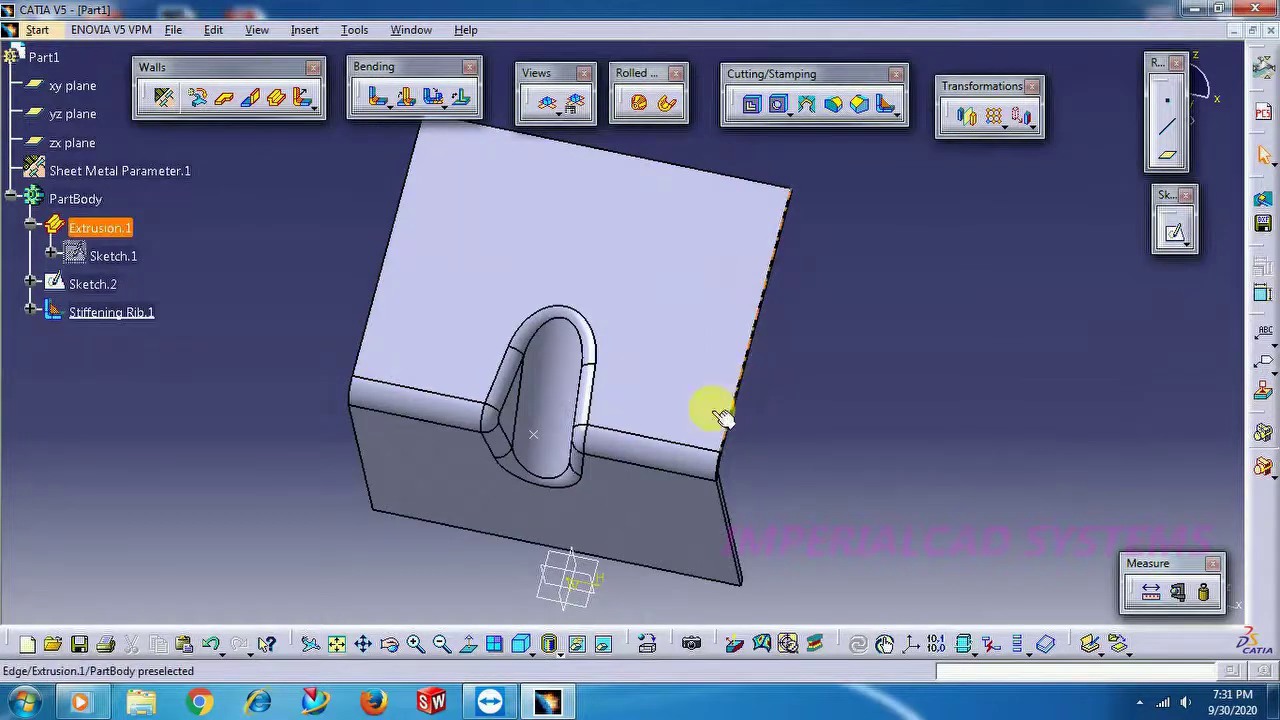
Step: Edit the stiffening rib and reduce its angle A below 80 deg so the side walls flare out more
left_click_drag(389, 642, 477, 523)
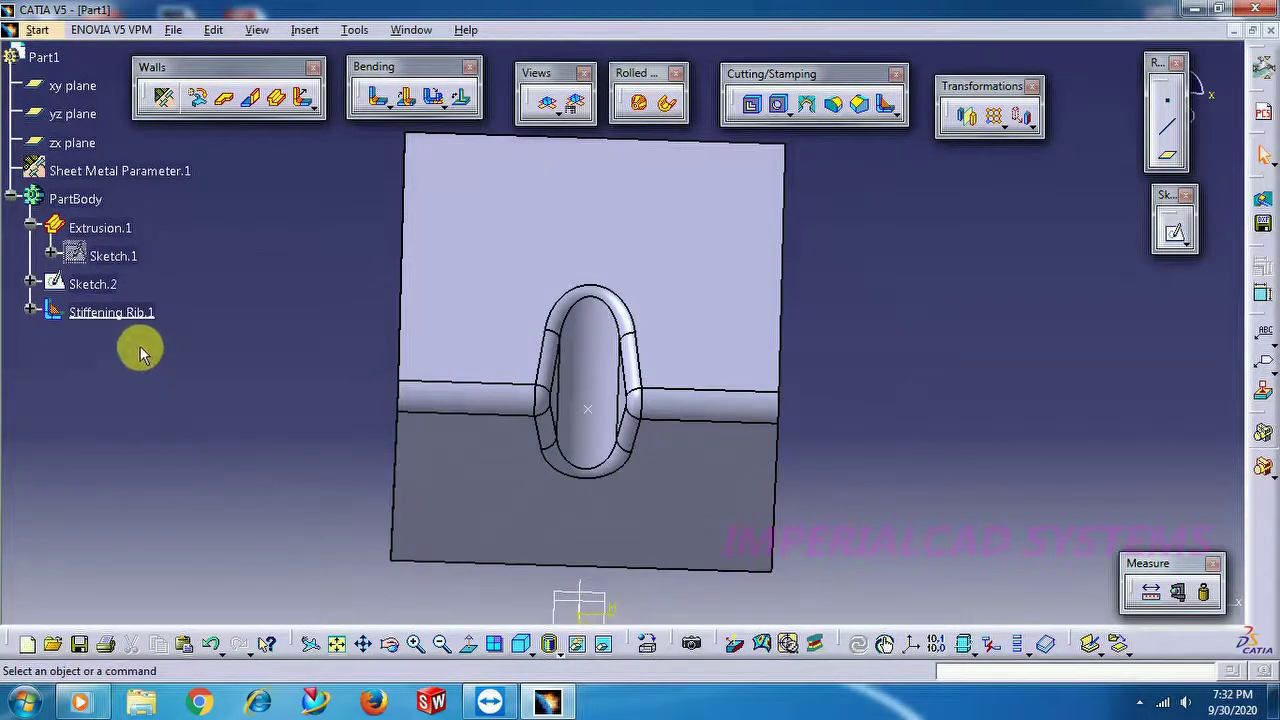
double_click(128, 318)
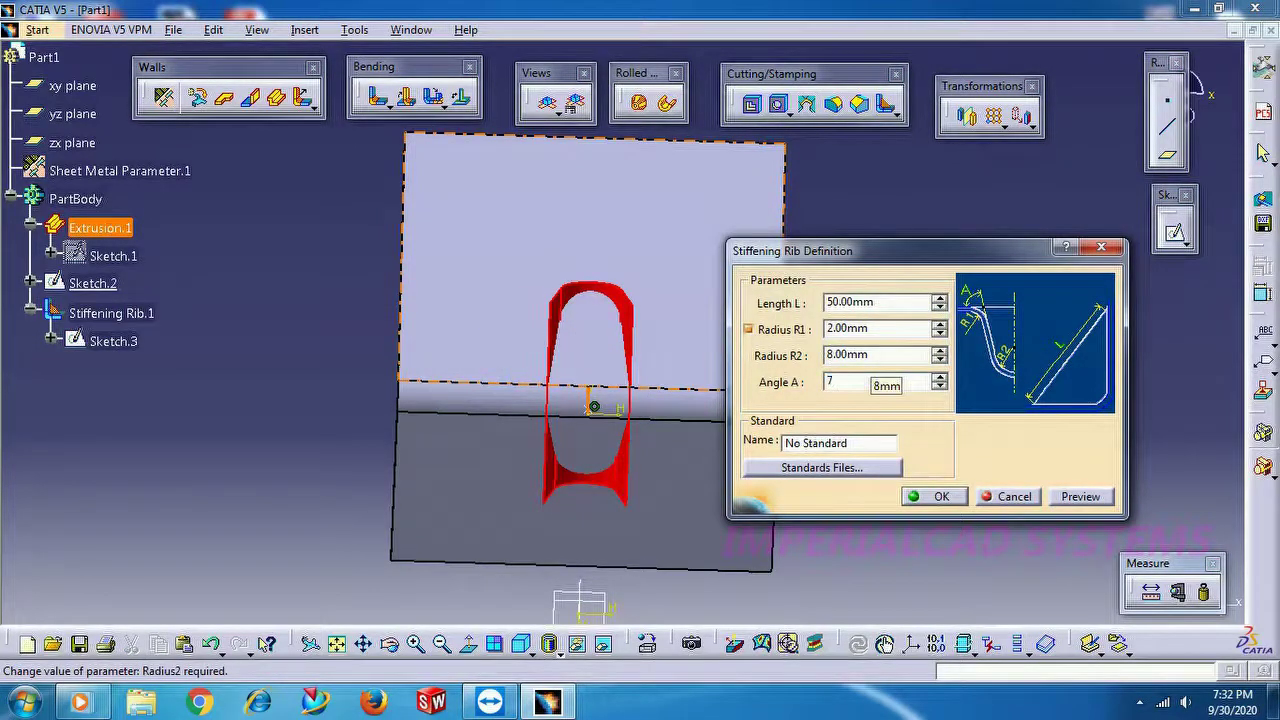
left_click(886, 358)
key("Return")
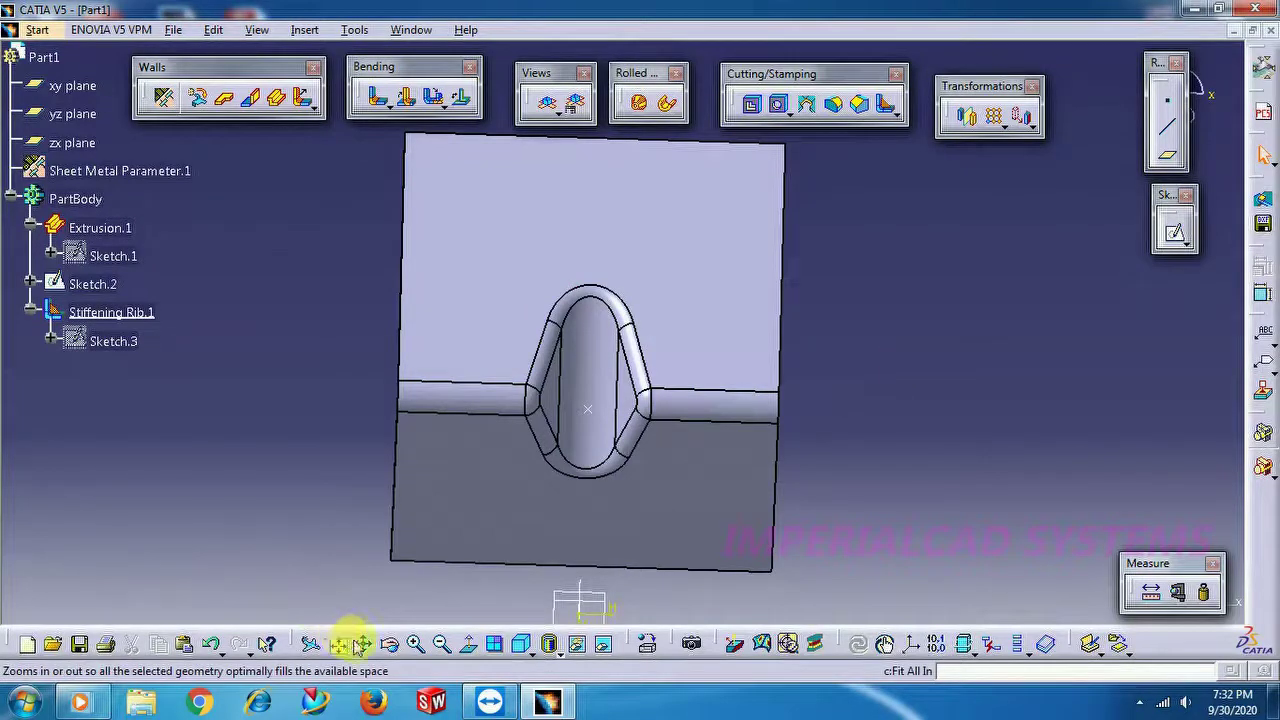
Step: Measure the radius of the inner arc edge at the end of the bend, without keeping the measurement
middle_click_drag(872, 298, 365, 371)
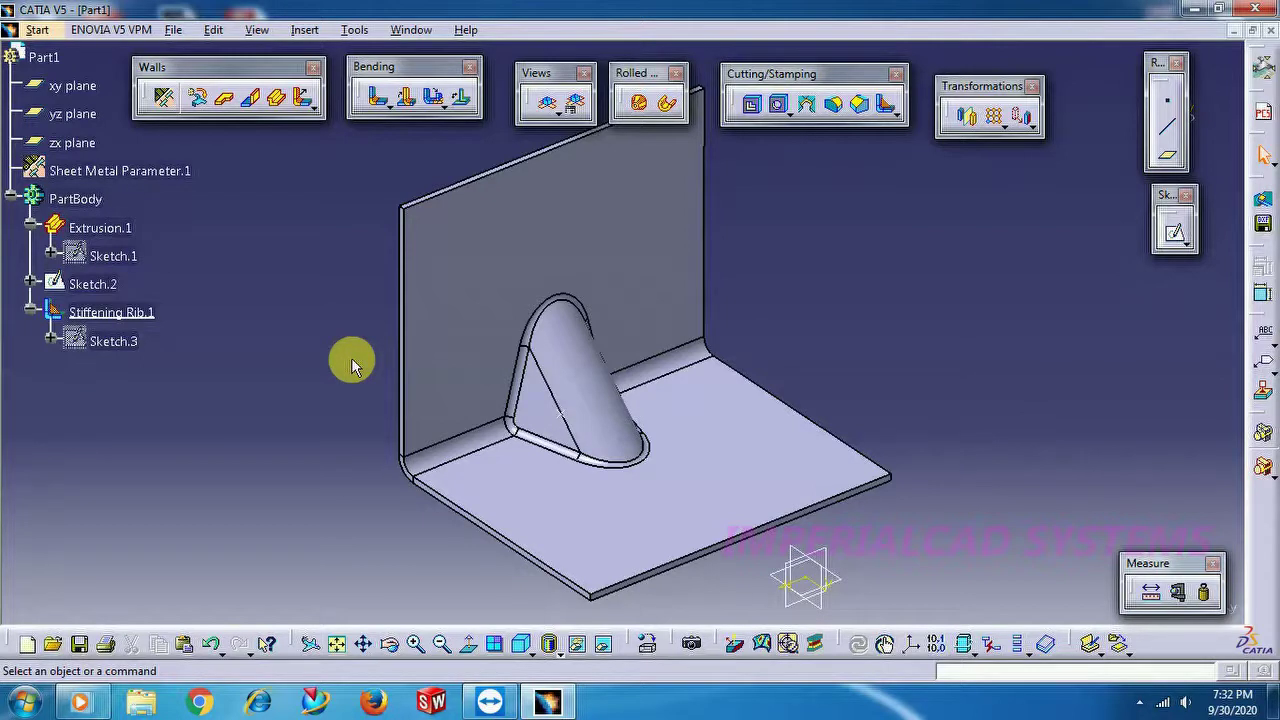
left_click(389, 643)
left_click_drag(358, 435, 417, 431)
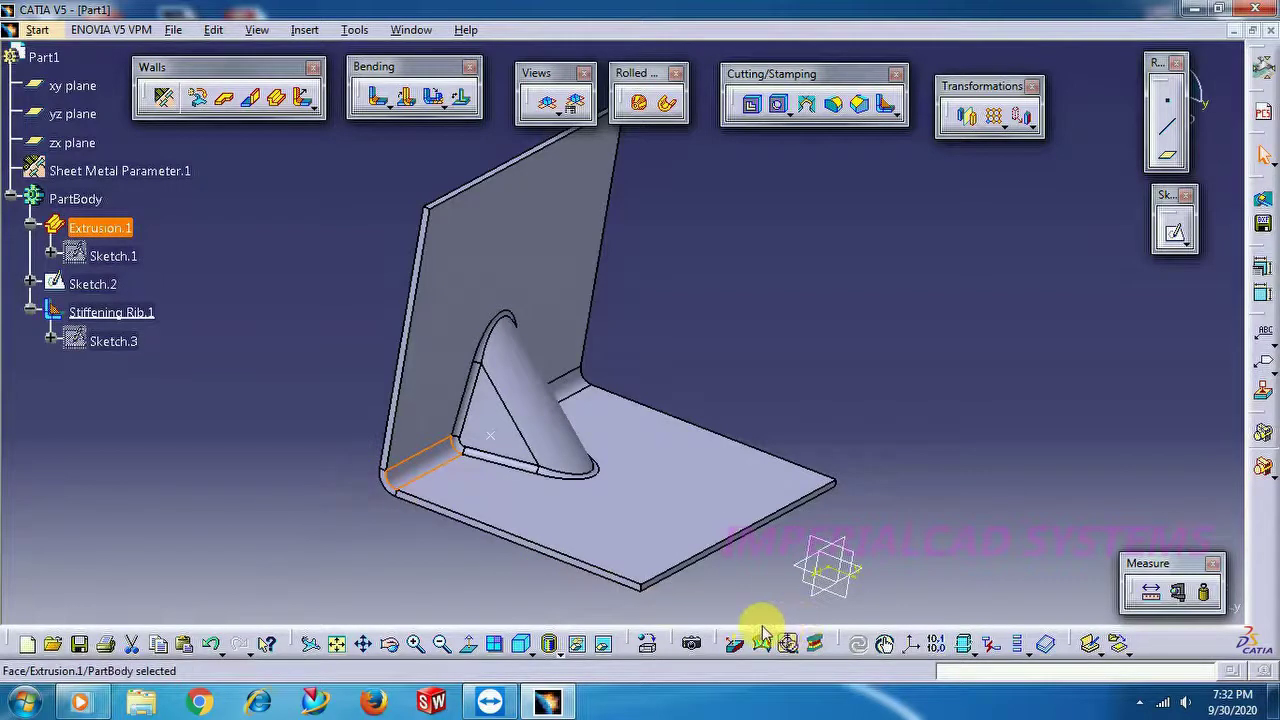
left_click(729, 606)
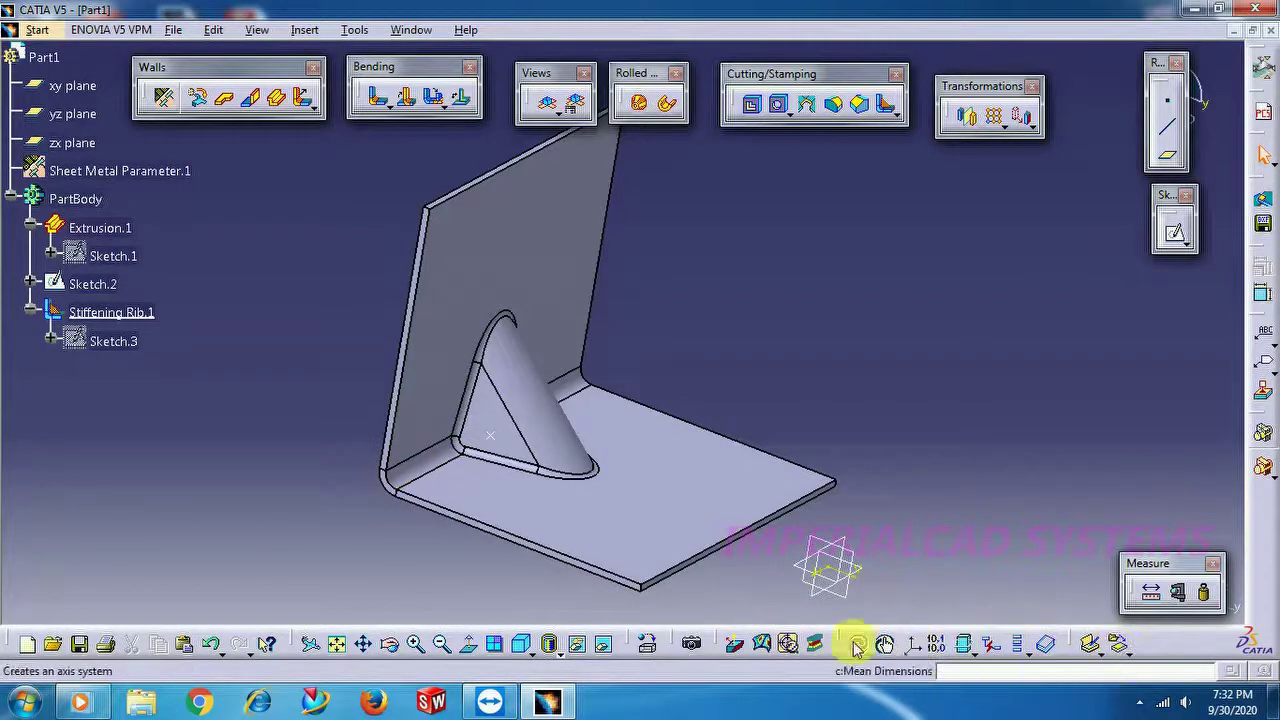
left_click(1177, 592)
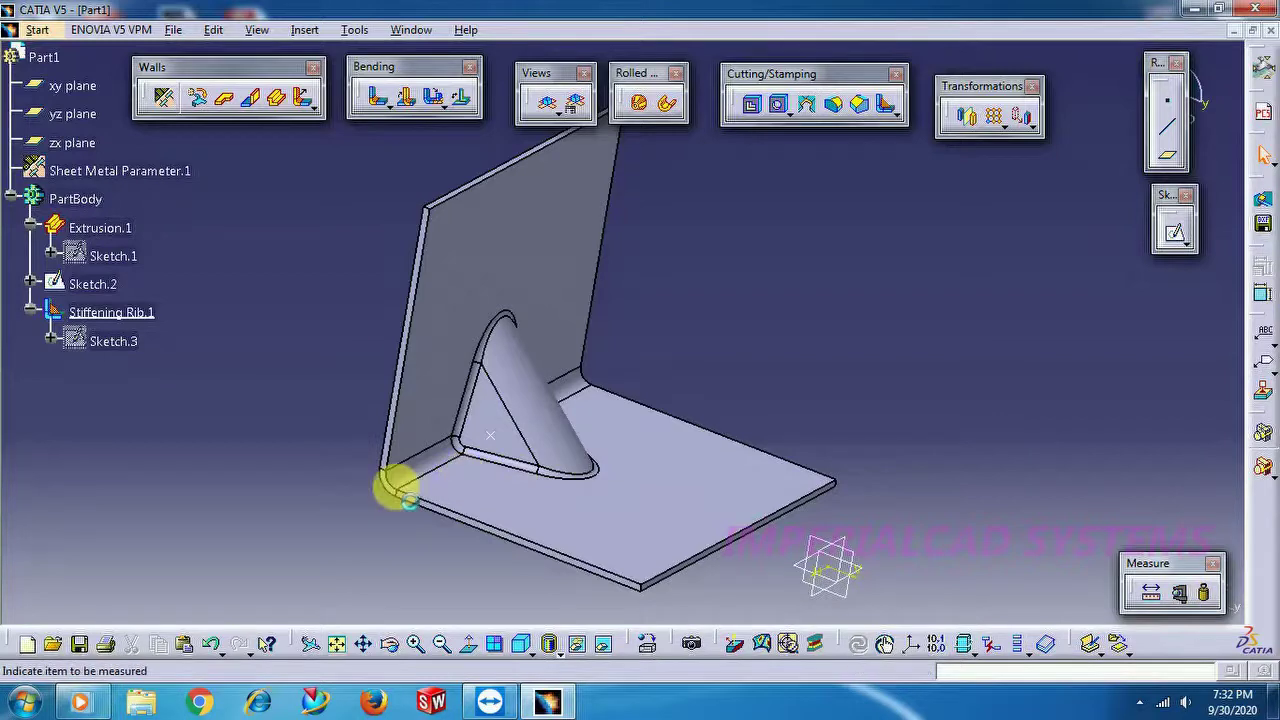
left_click(394, 490)
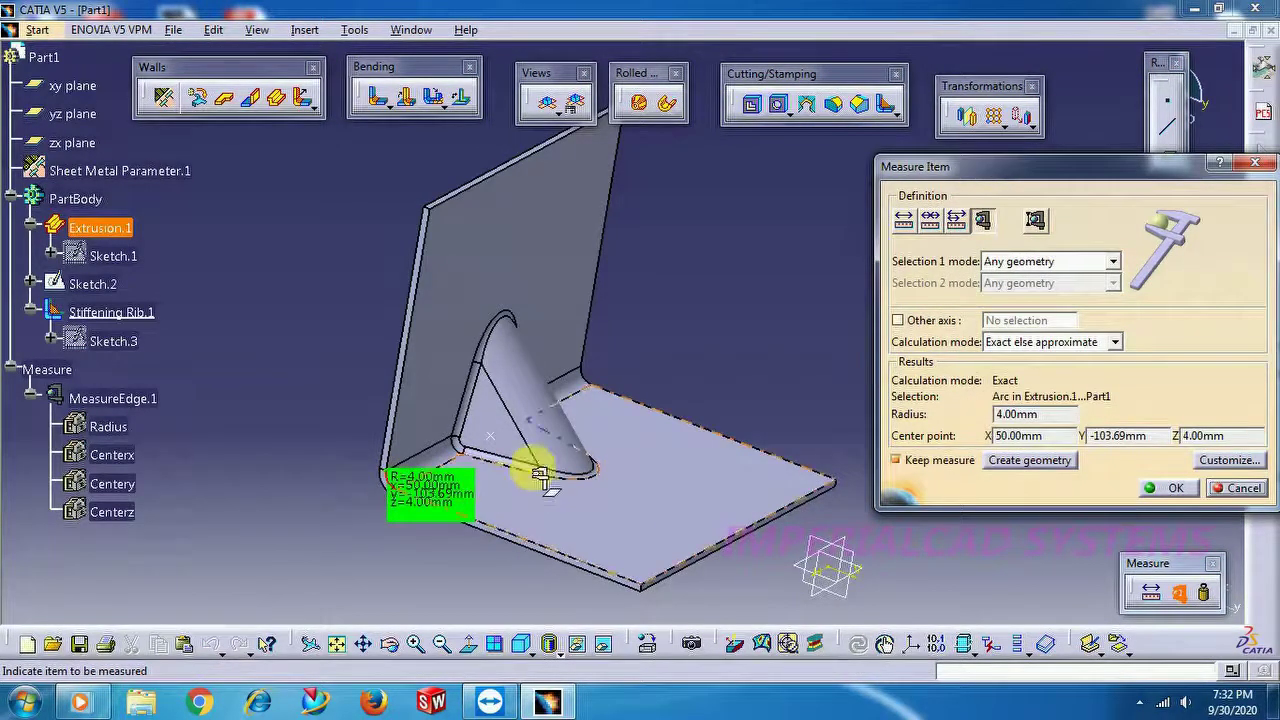
left_click(1237, 487)
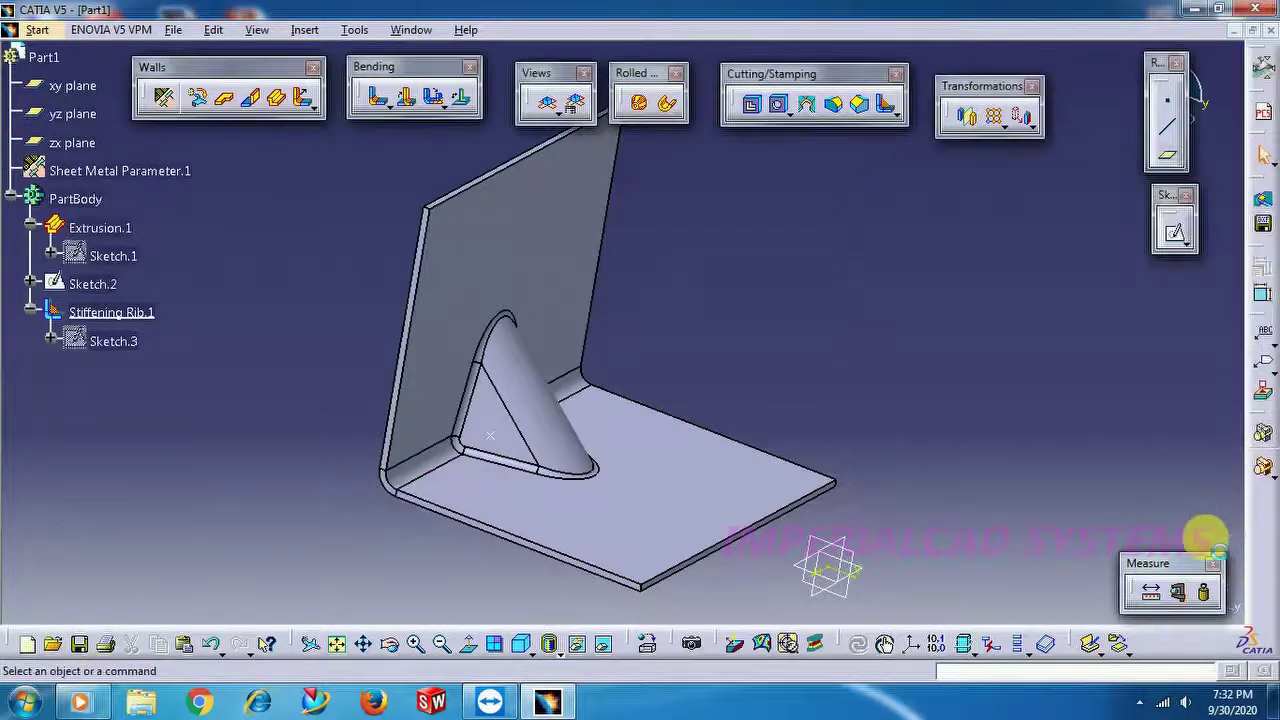
Step: Measure the radius of the outer arc edge at the end of the bend, without keeping the measurement
left_click(1179, 592)
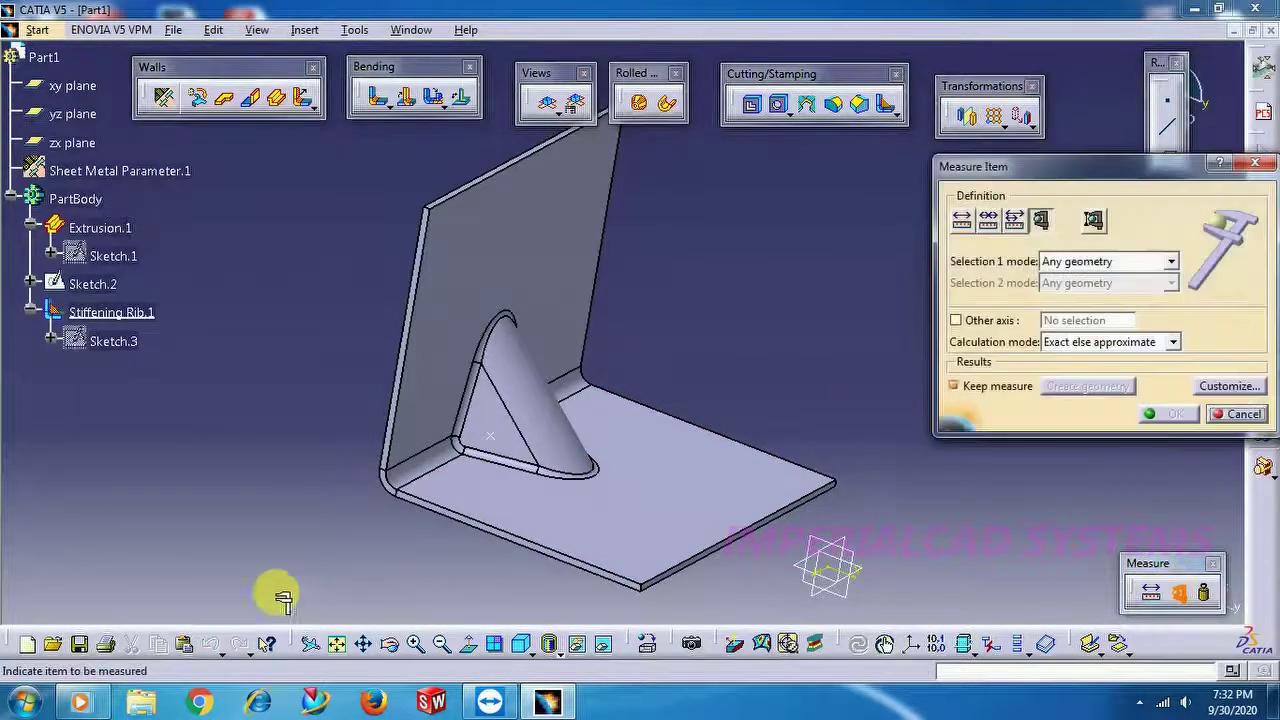
left_click(390, 492)
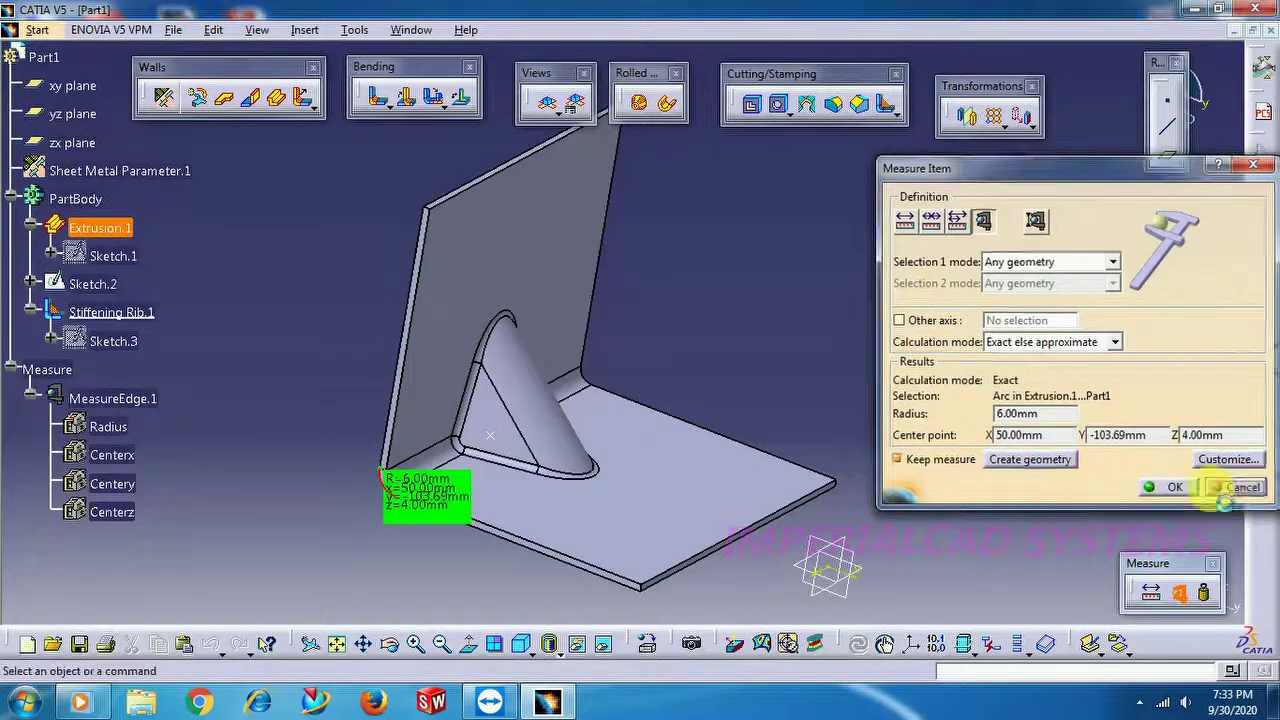
left_click(1240, 488)
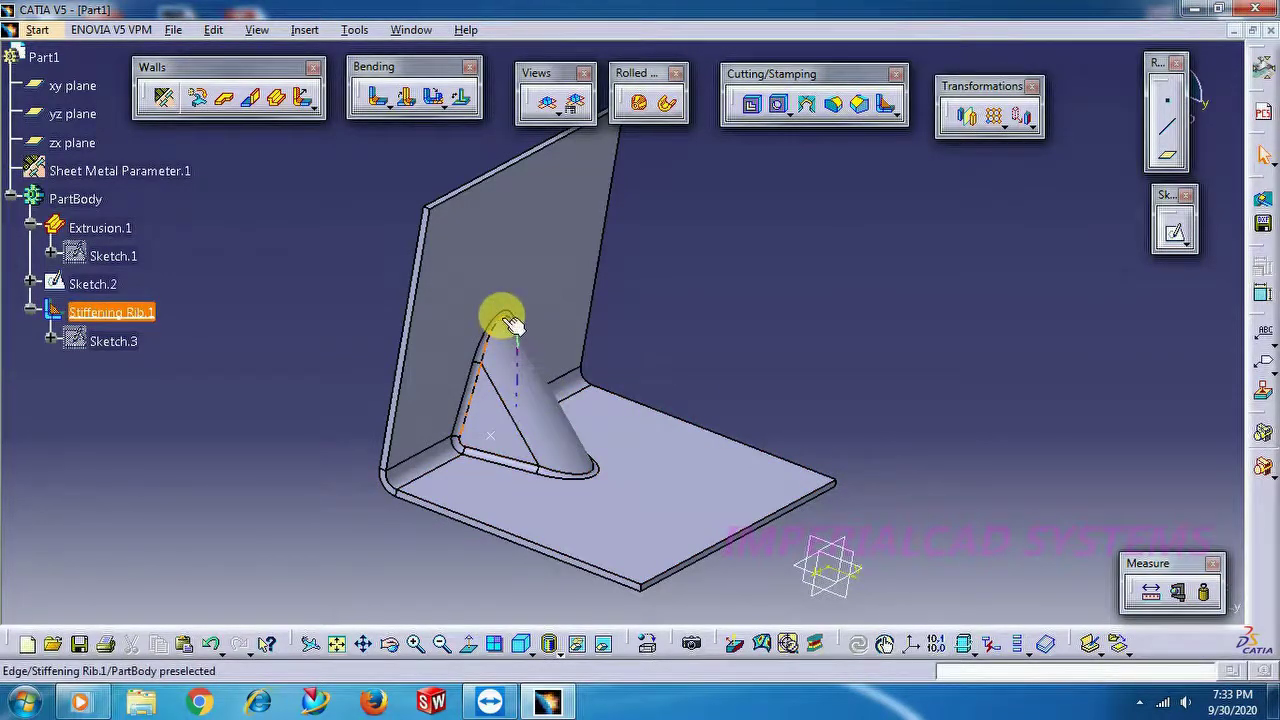
left_click(555, 405)
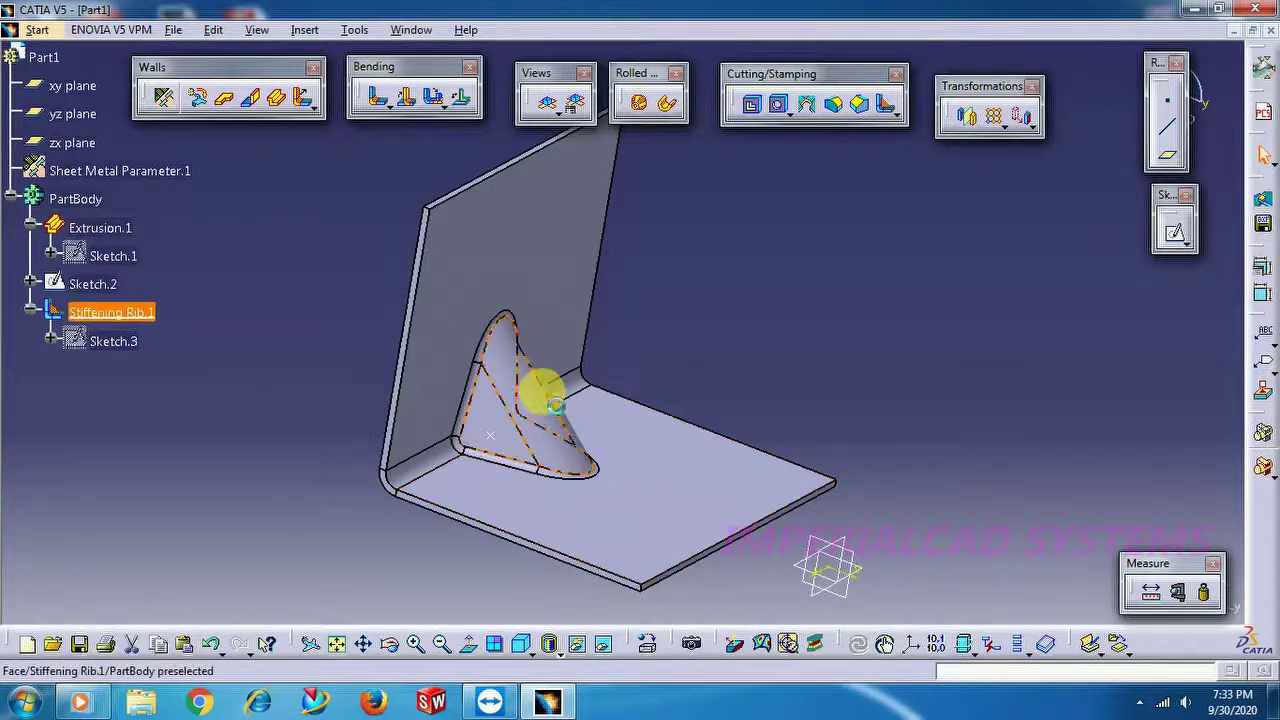
Step: Review the stiffening rib's length, radii and angle in its definition without changing any value
double_click(555, 405)
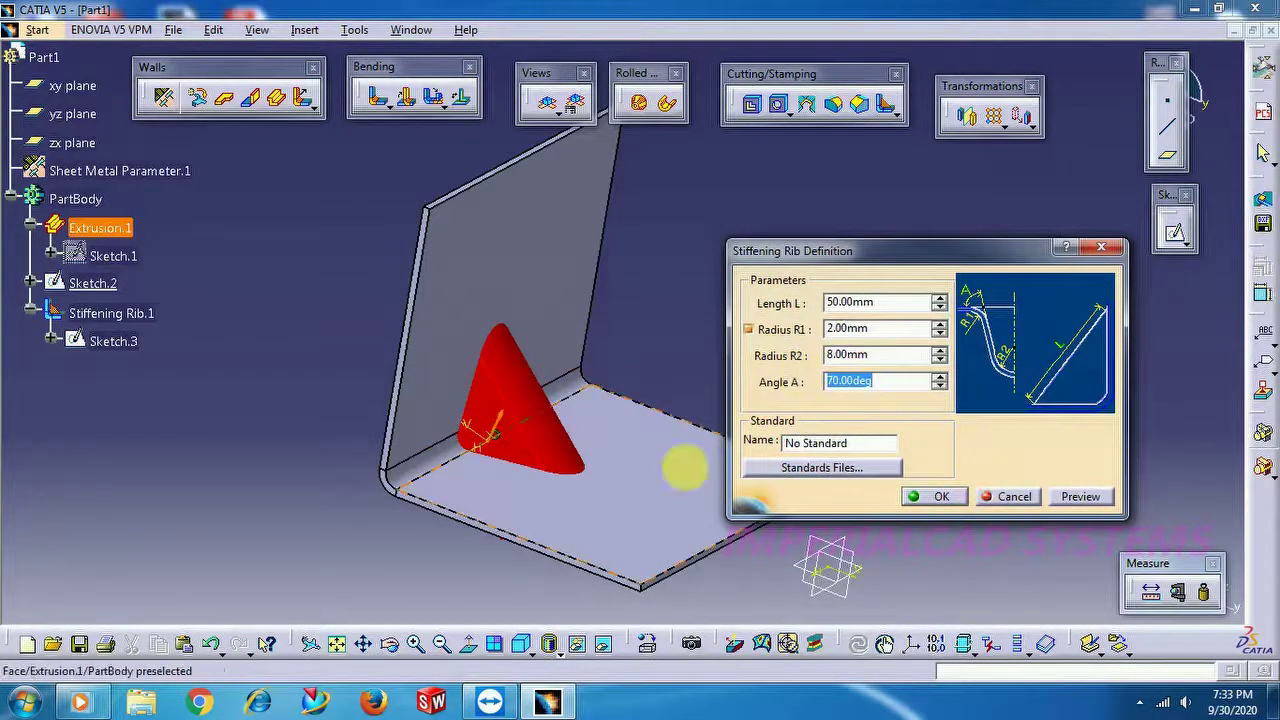
left_click(938, 498)
middle_click_drag(366, 472, 330, 375)
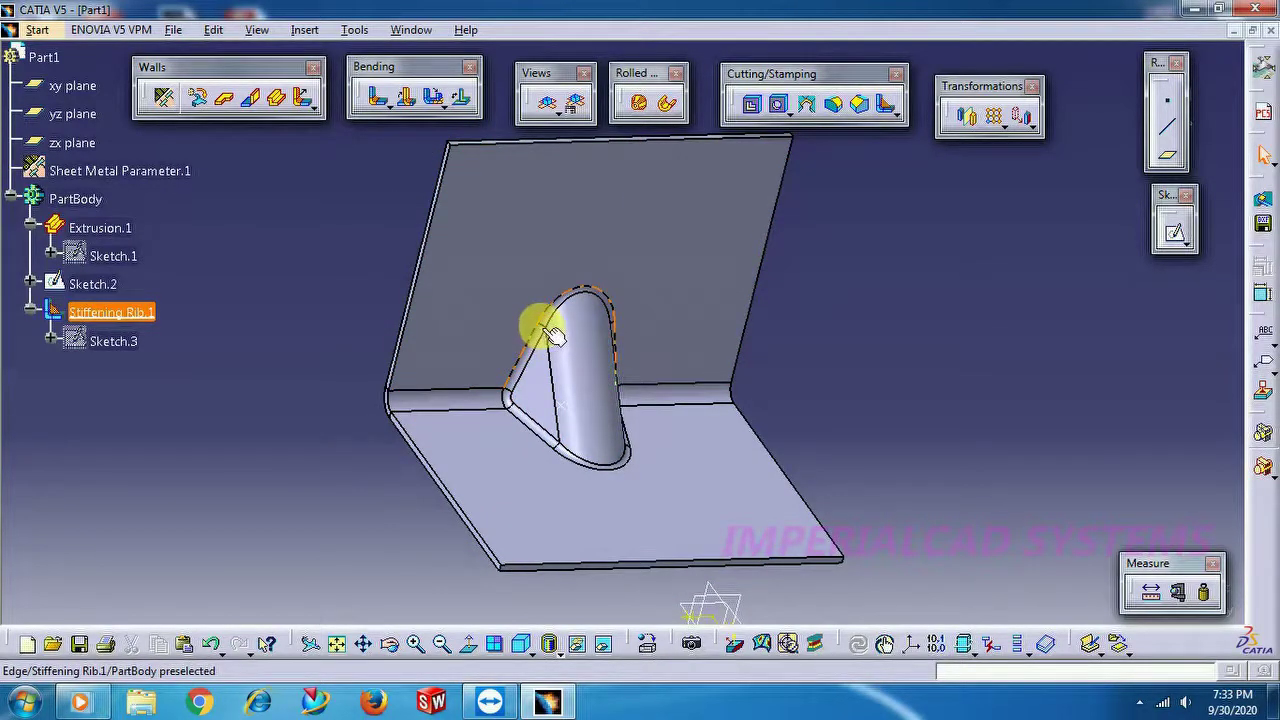
double_click(133, 311)
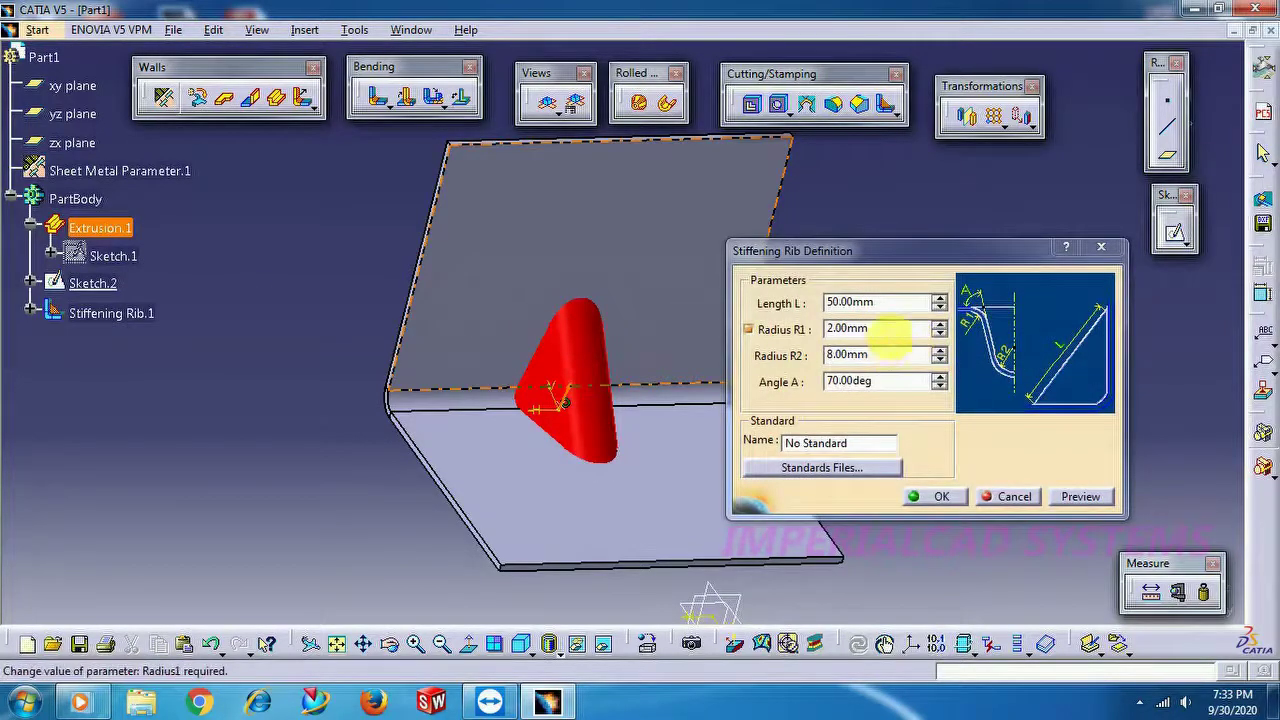
double_click(870, 329)
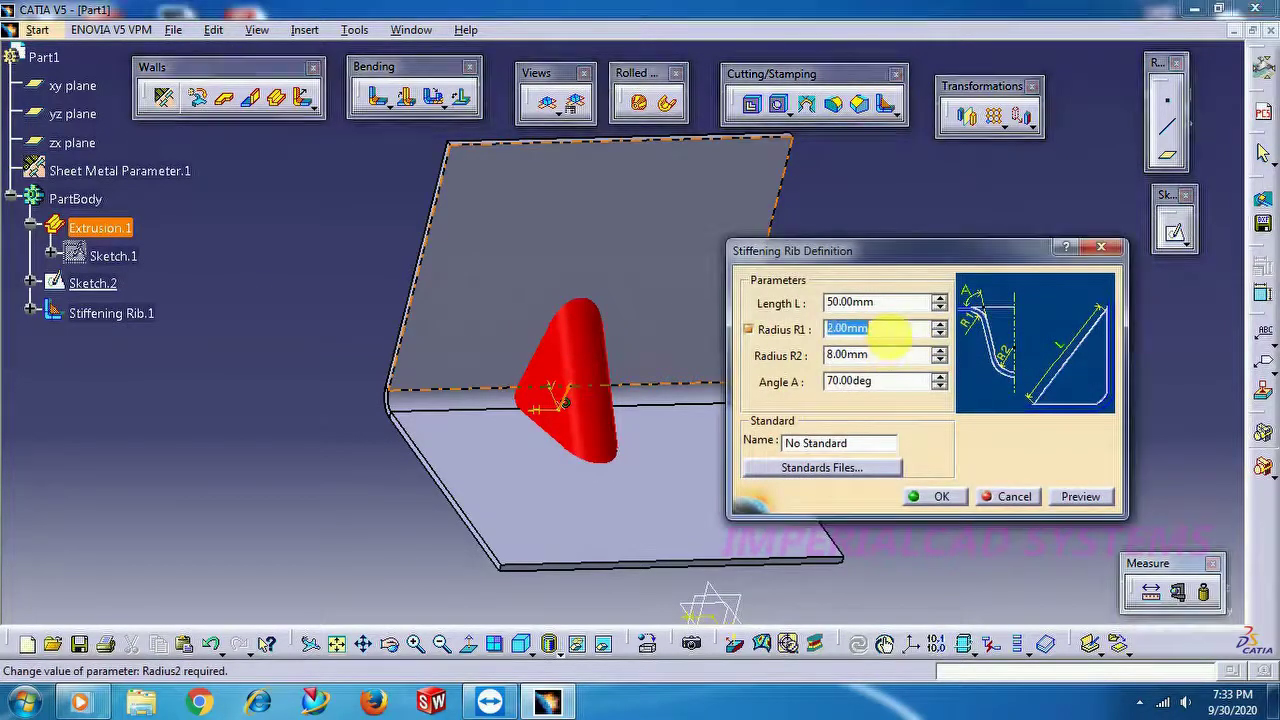
left_click(960, 498)
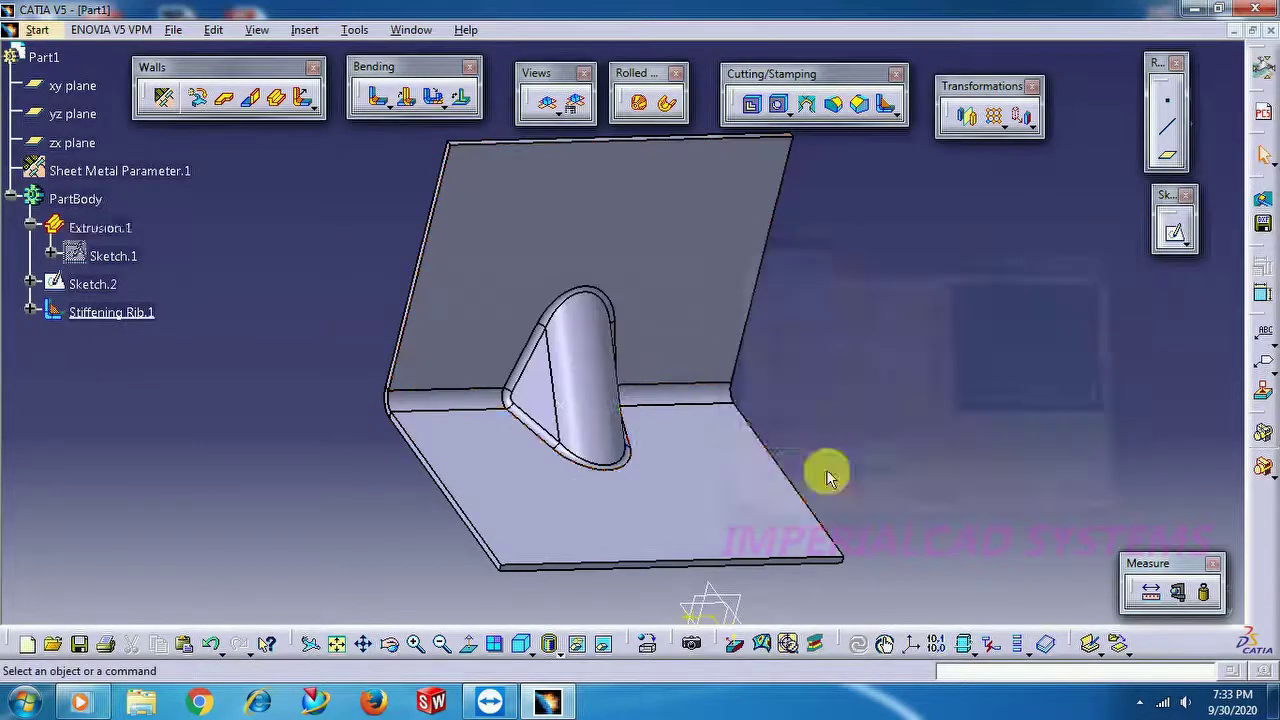
Step: Examine the stiffening rib and the arc edge at the end of the bracket's bend from several angles
left_click(395, 645)
left_click_drag(366, 400, 589, 377)
left_click_drag(699, 331, 591, 243)
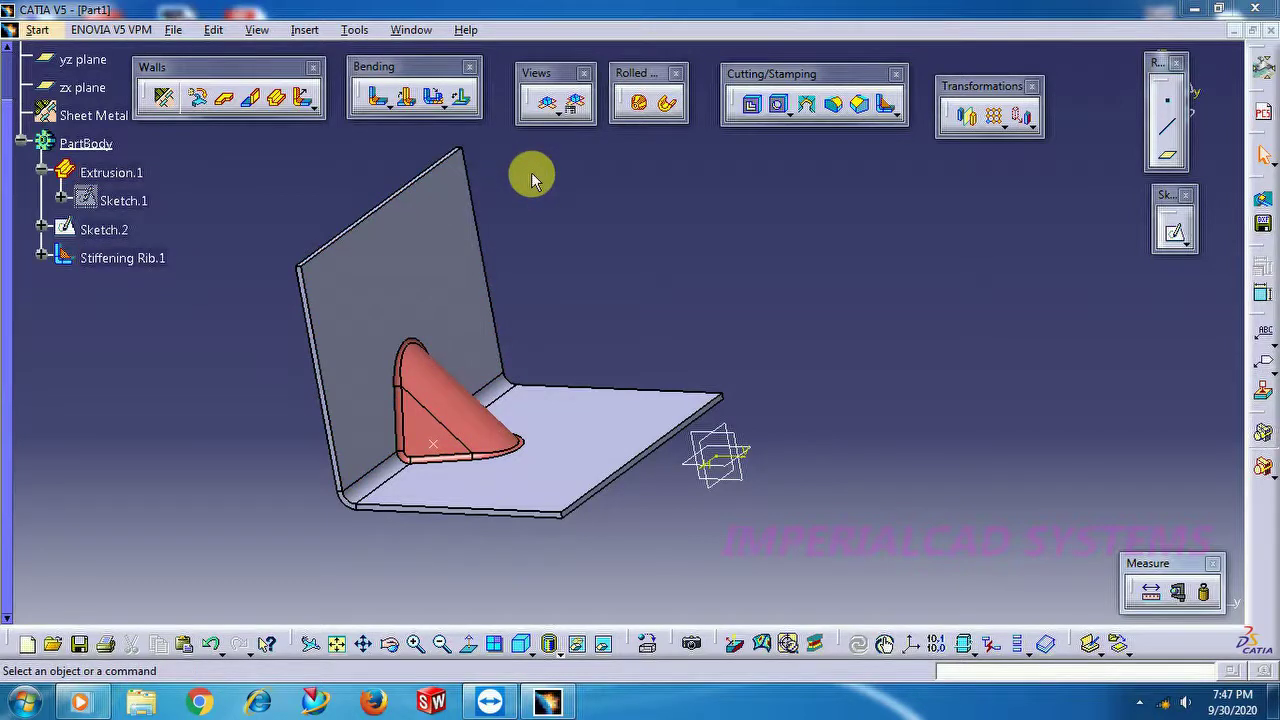
middle_click_drag(511, 281, 680, 313)
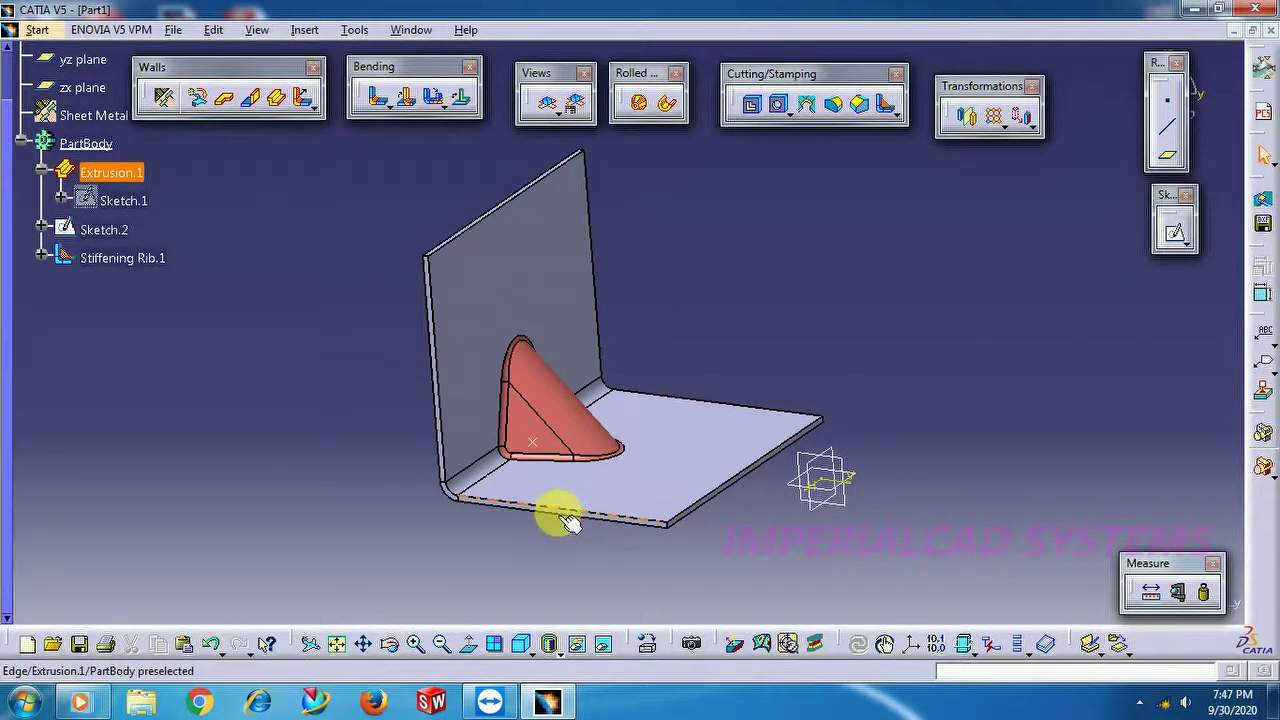
left_click(450, 489)
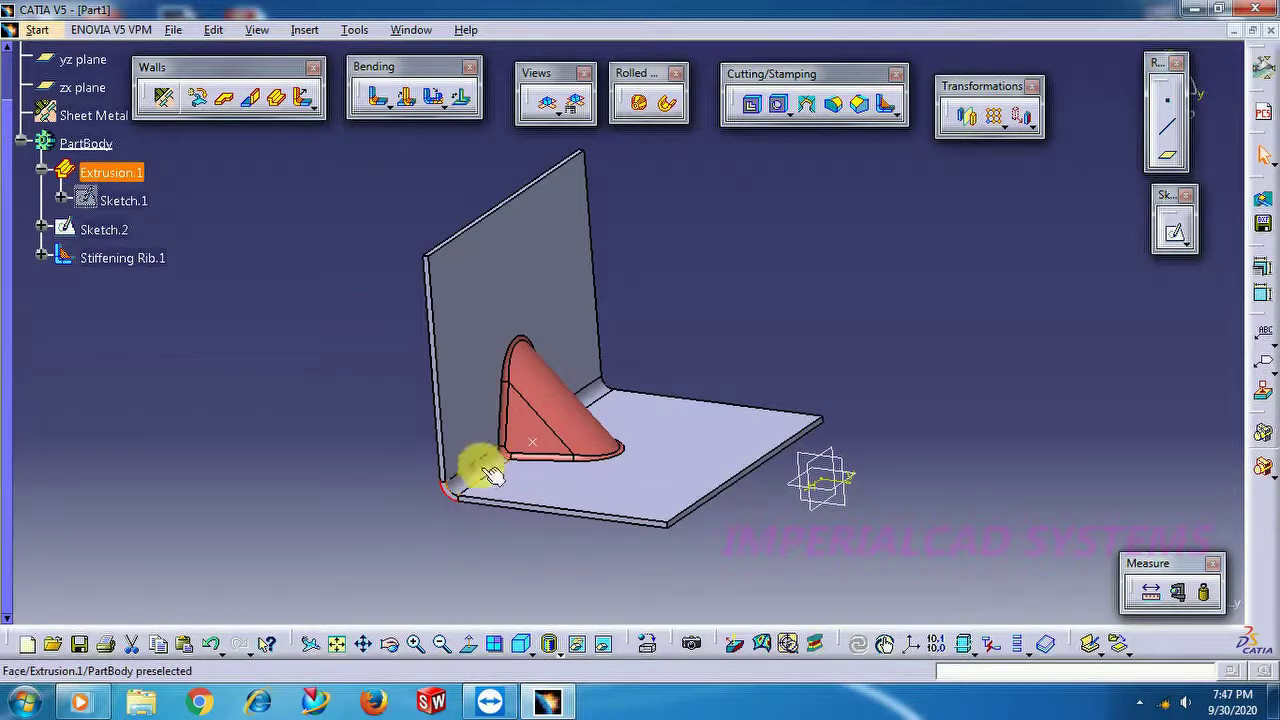
middle_click_drag(725, 360, 531, 451)
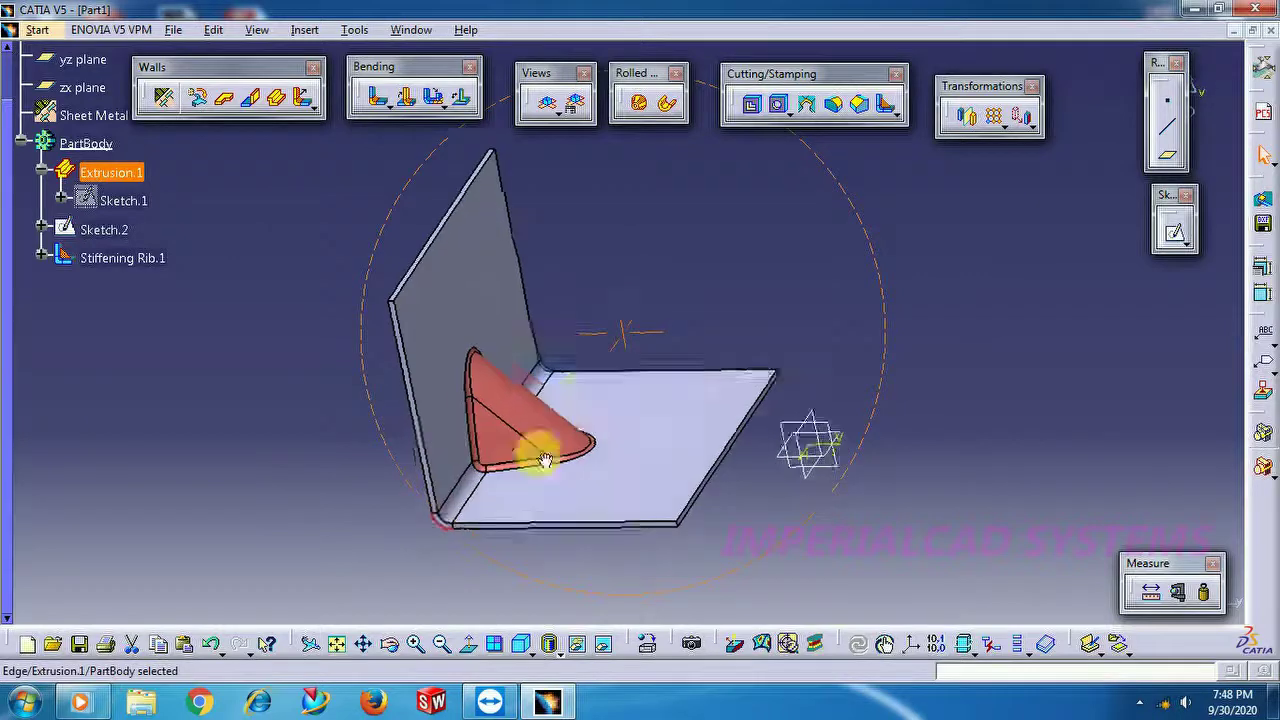
Step: Create a new part named Part2 with hybrid design enabled and switch it to the Part Design workbench
left_click(172, 29)
left_click(190, 55)
left_click(794, 351)
scroll(790, 360, "down", 2)
left_click(788, 352)
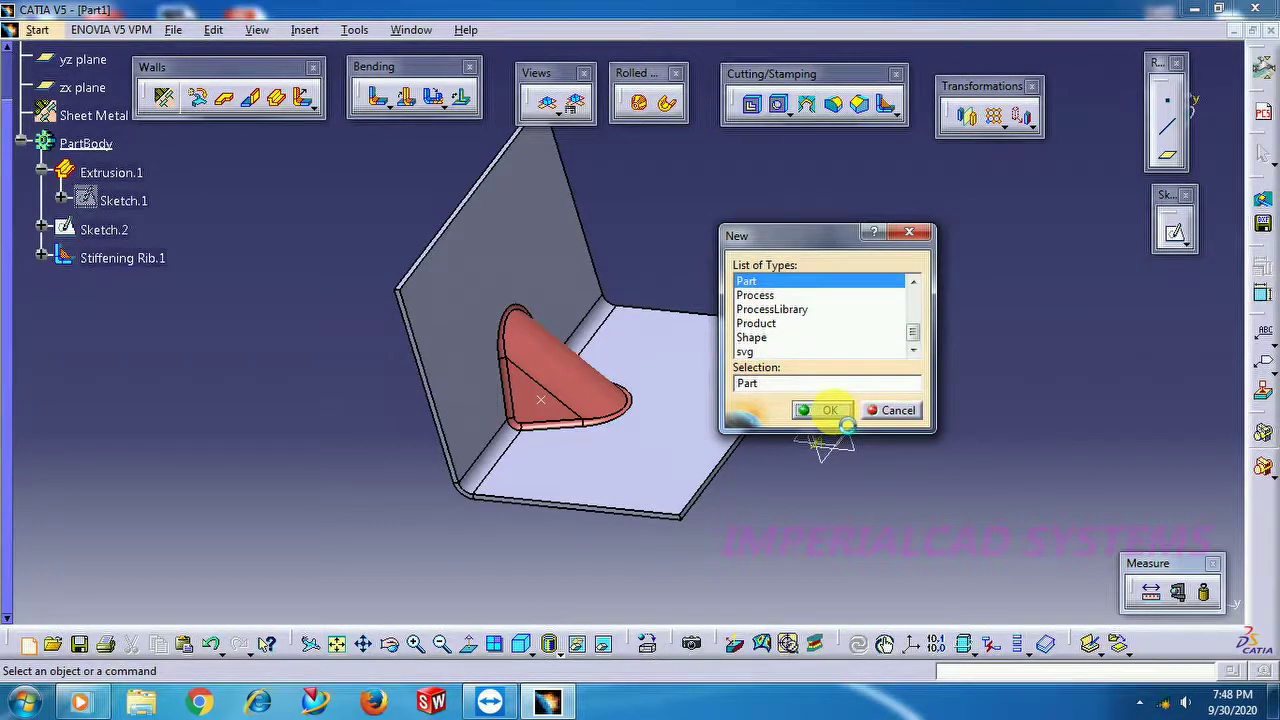
left_click(966, 436)
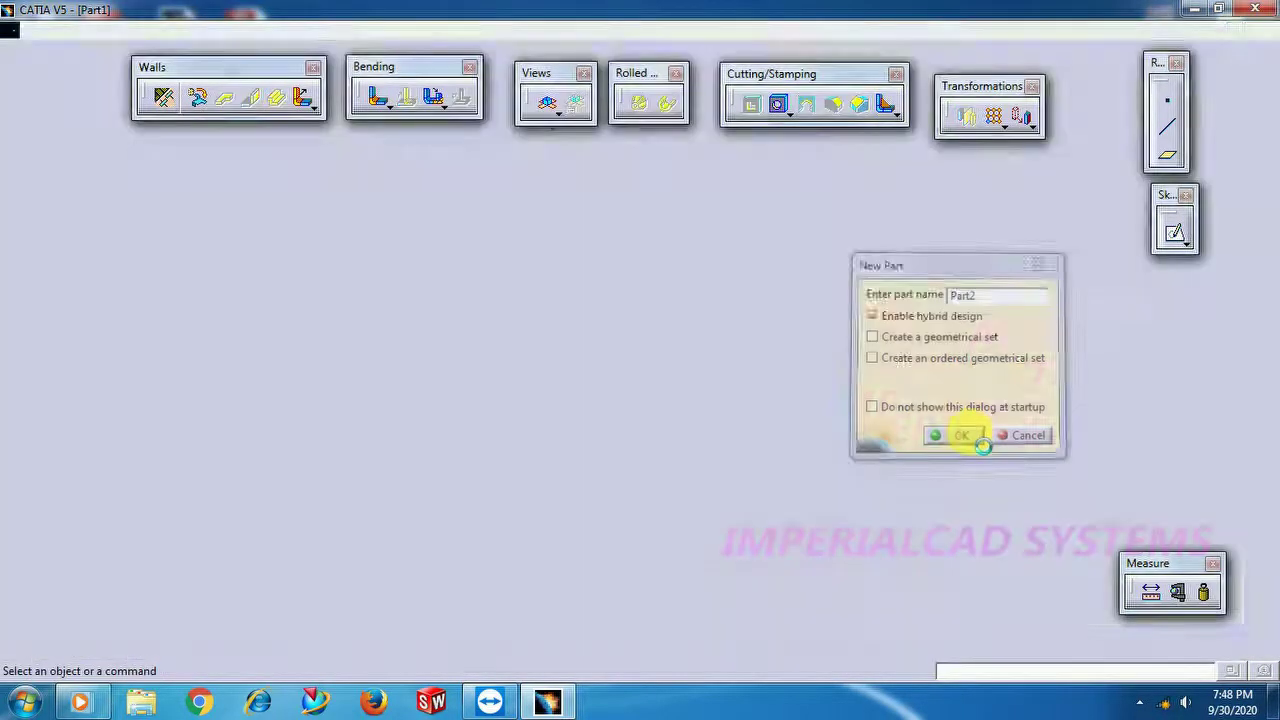
left_click(38, 31)
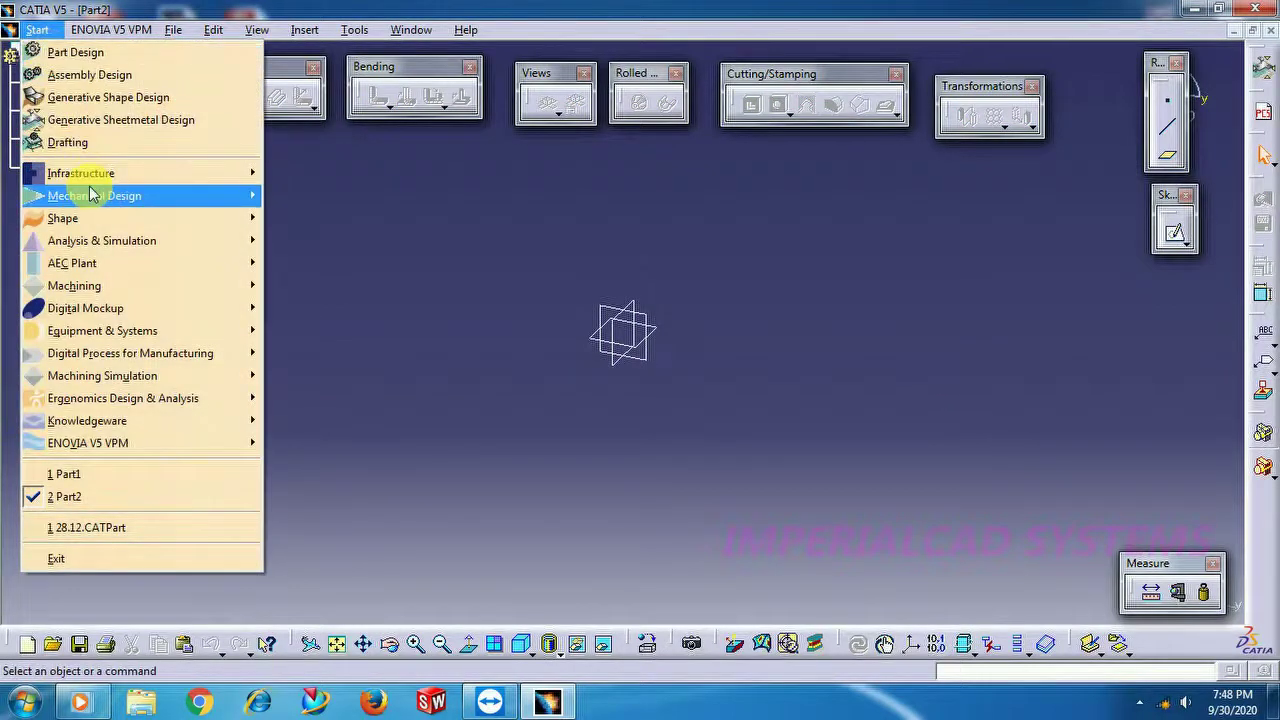
mouse_move(223, 196)
left_click(289, 199)
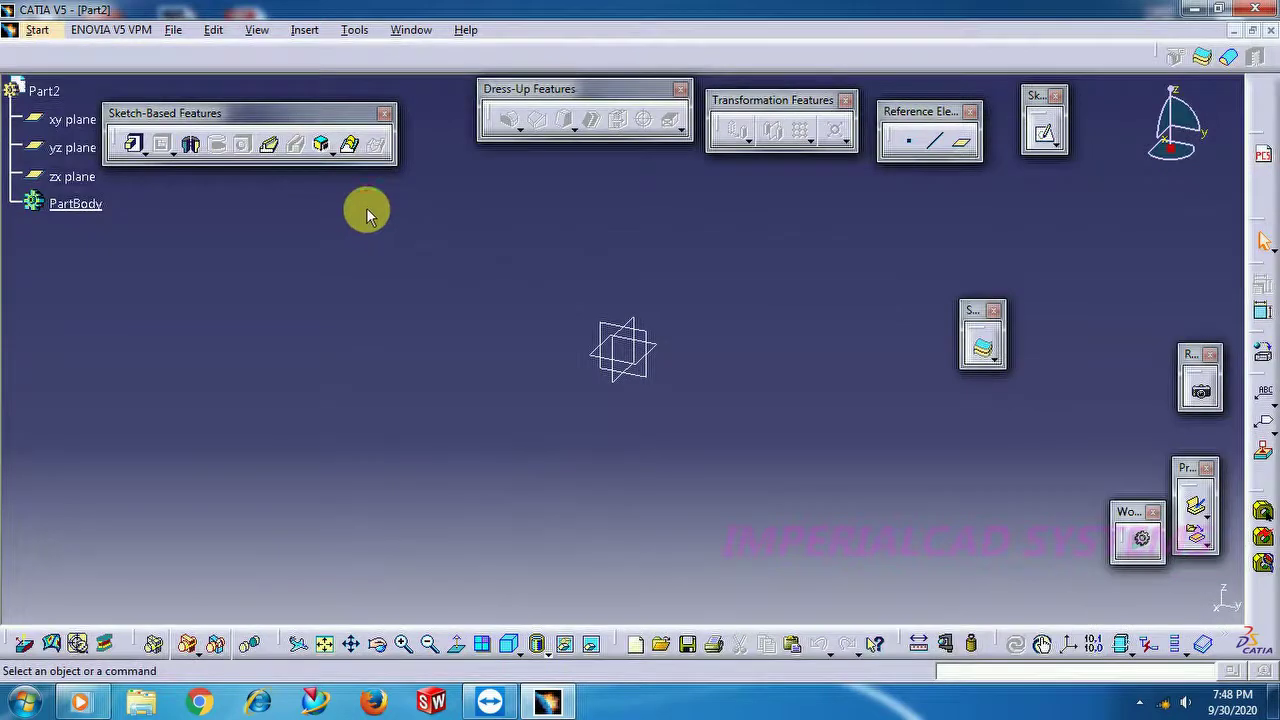
Step: View the sheet metal bracket in Part1 for reference and return to Part2
left_click(410, 30)
left_click(425, 150)
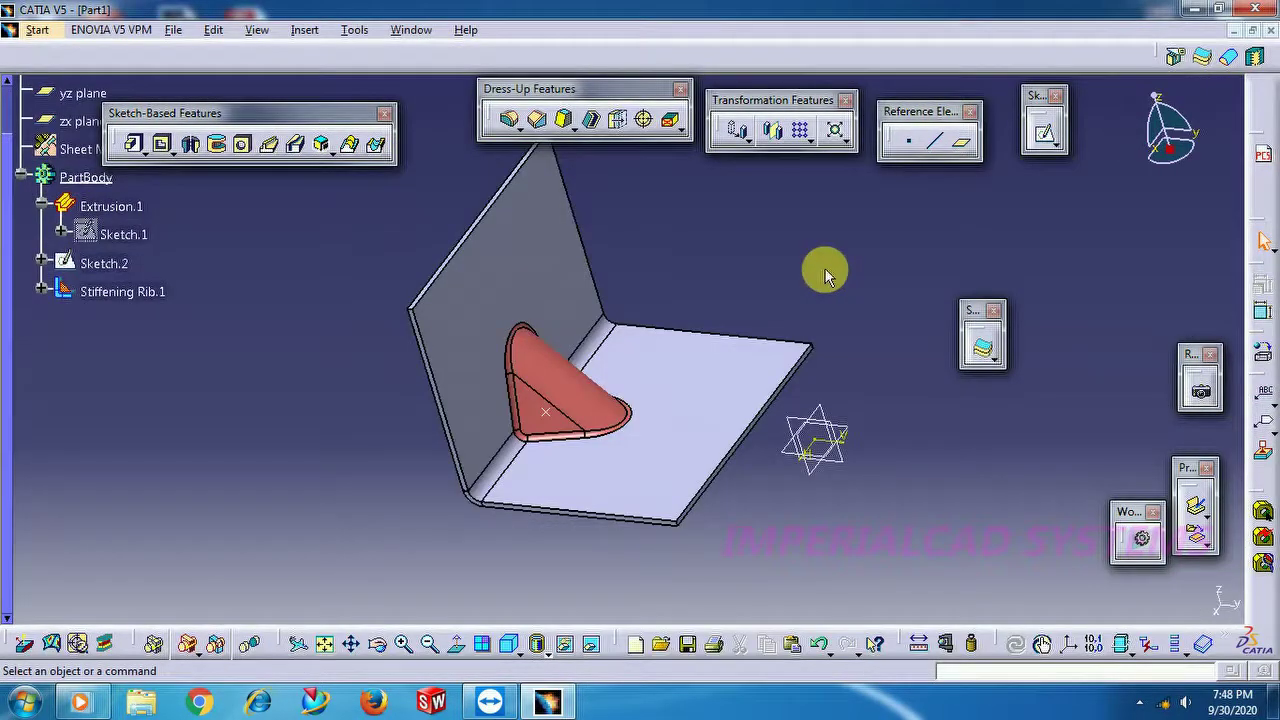
left_click(411, 31)
left_click(425, 173)
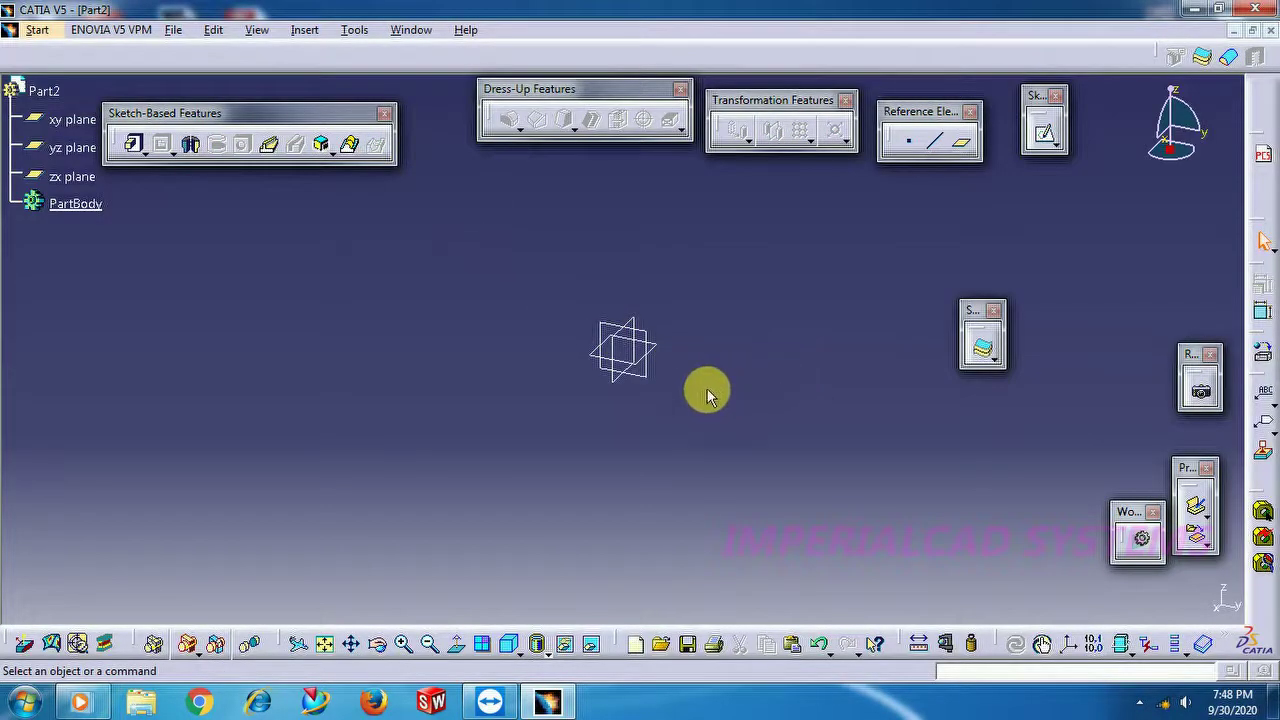
Step: Start a sketch on the yz plane and draw a rectangle about 90 by 93 mm, up and to the left of the origin
left_click(643, 371)
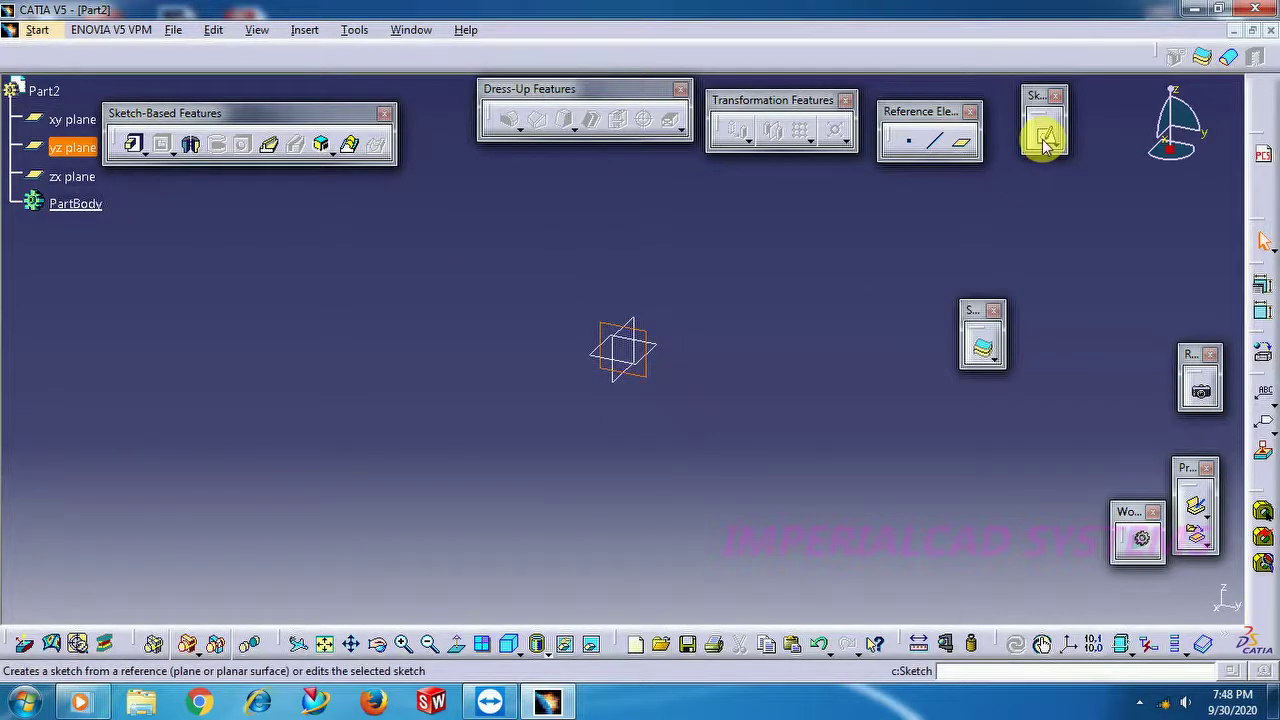
left_click(1043, 132)
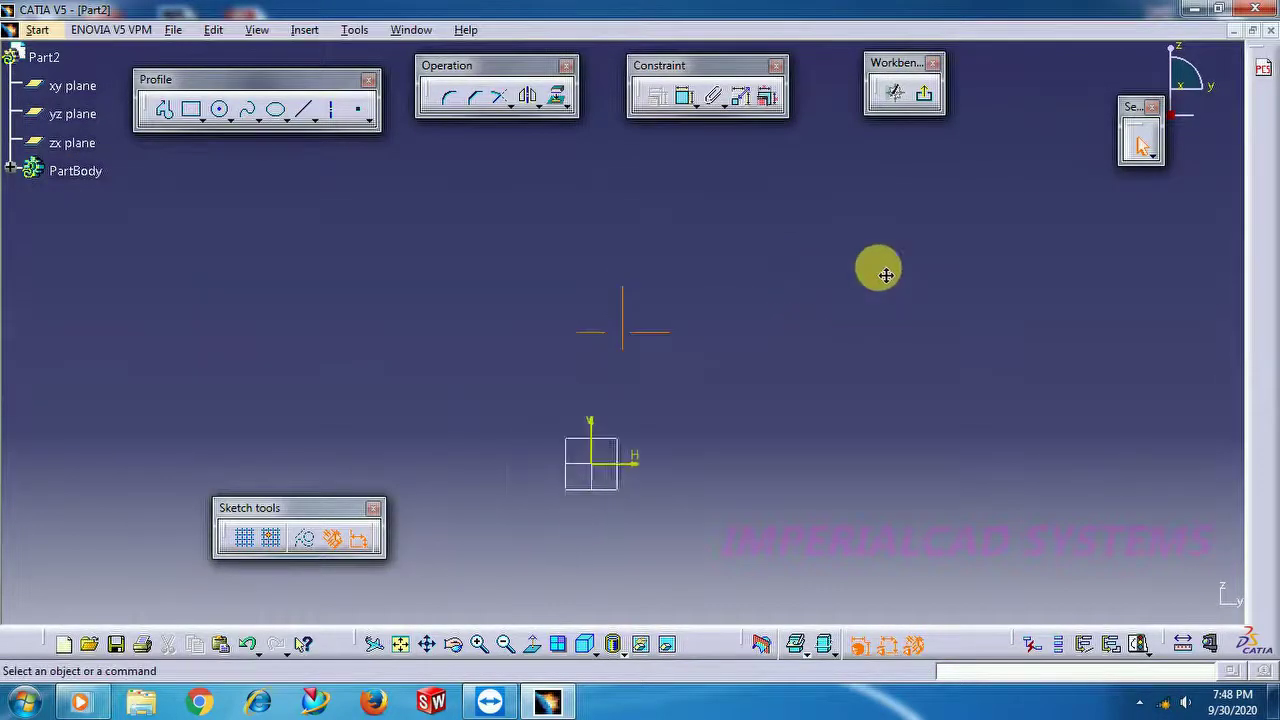
left_click(192, 108)
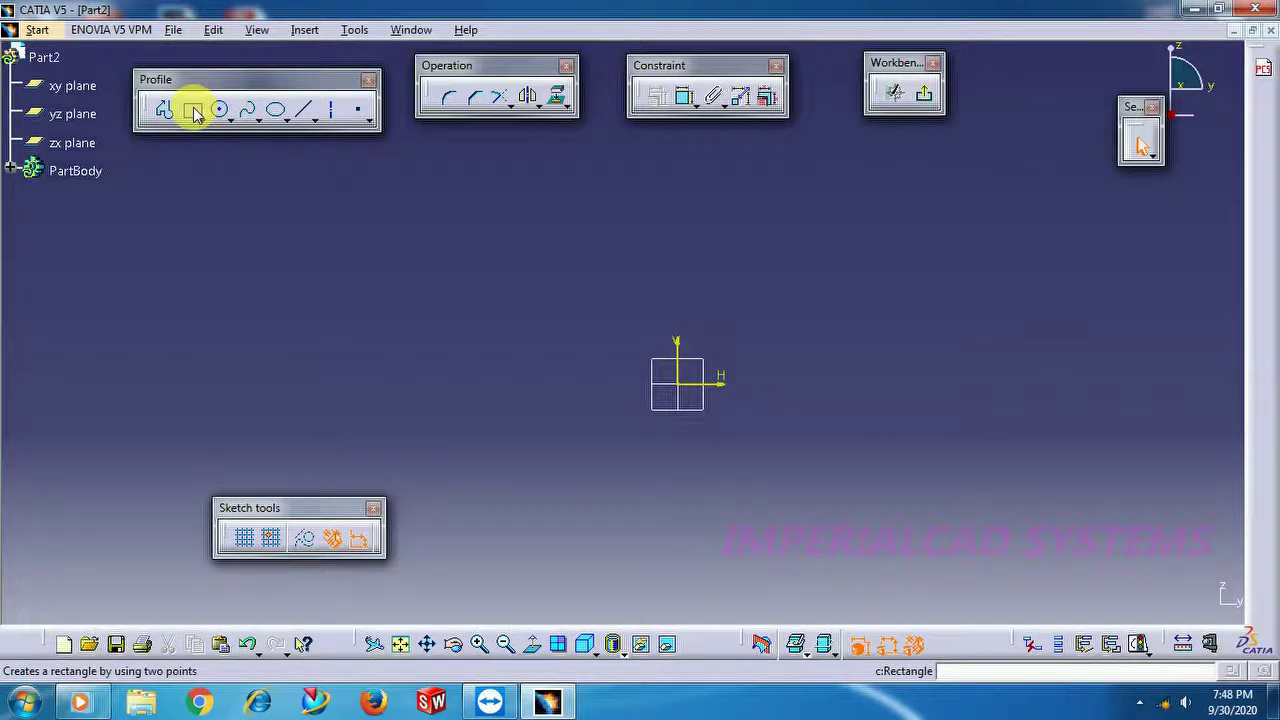
left_click(563, 384)
left_click(343, 157)
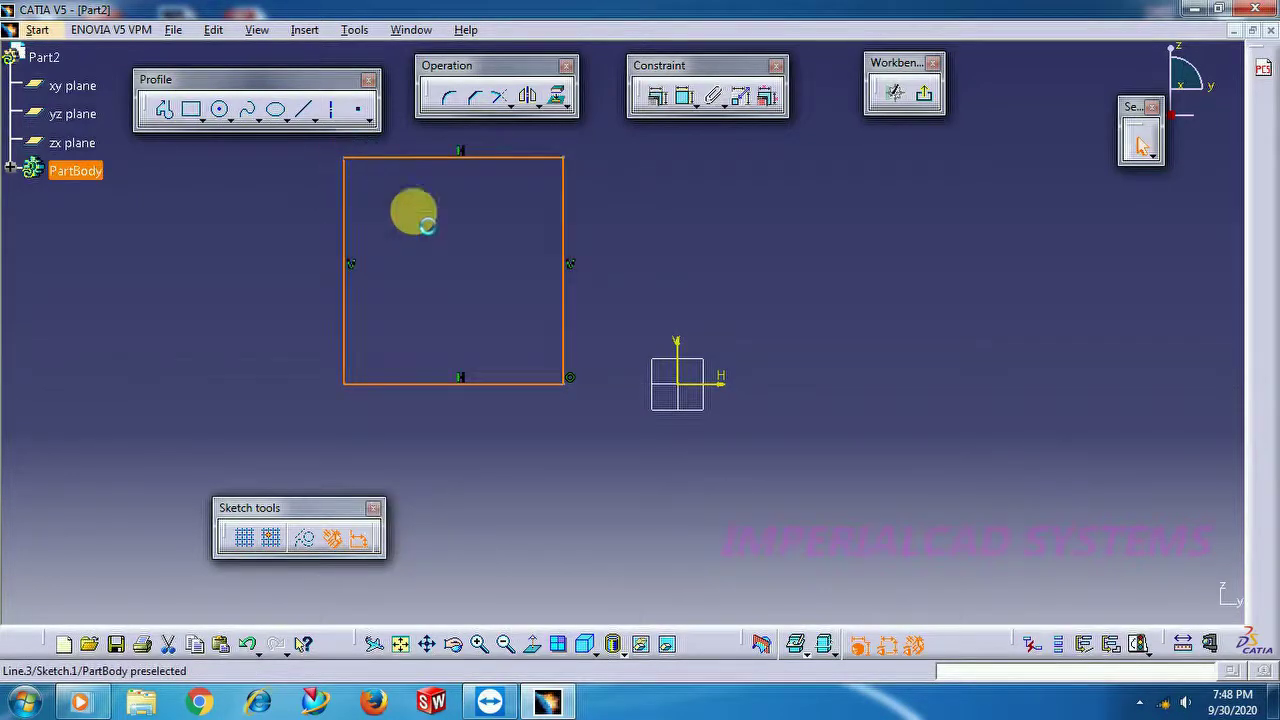
Step: Dimension the rectangle's bottom and left sides and set both lengths to 80 mm
left_click(684, 96)
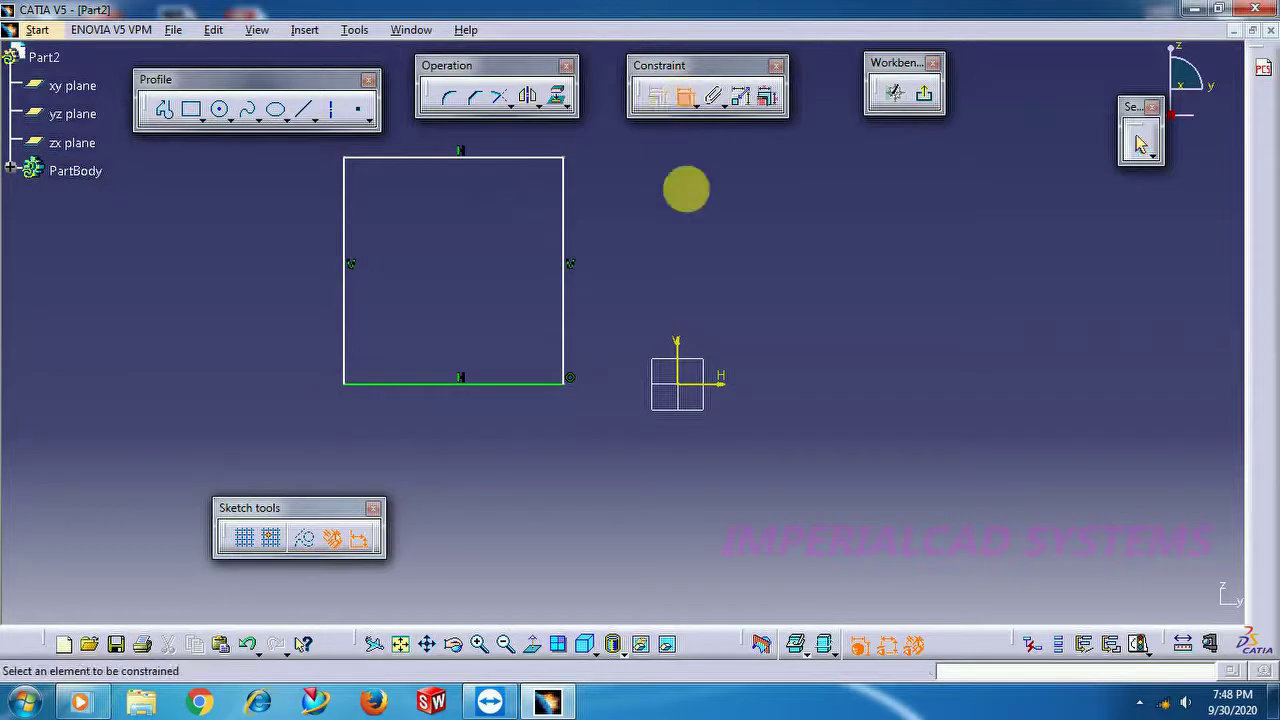
left_click(500, 382)
left_click(448, 419)
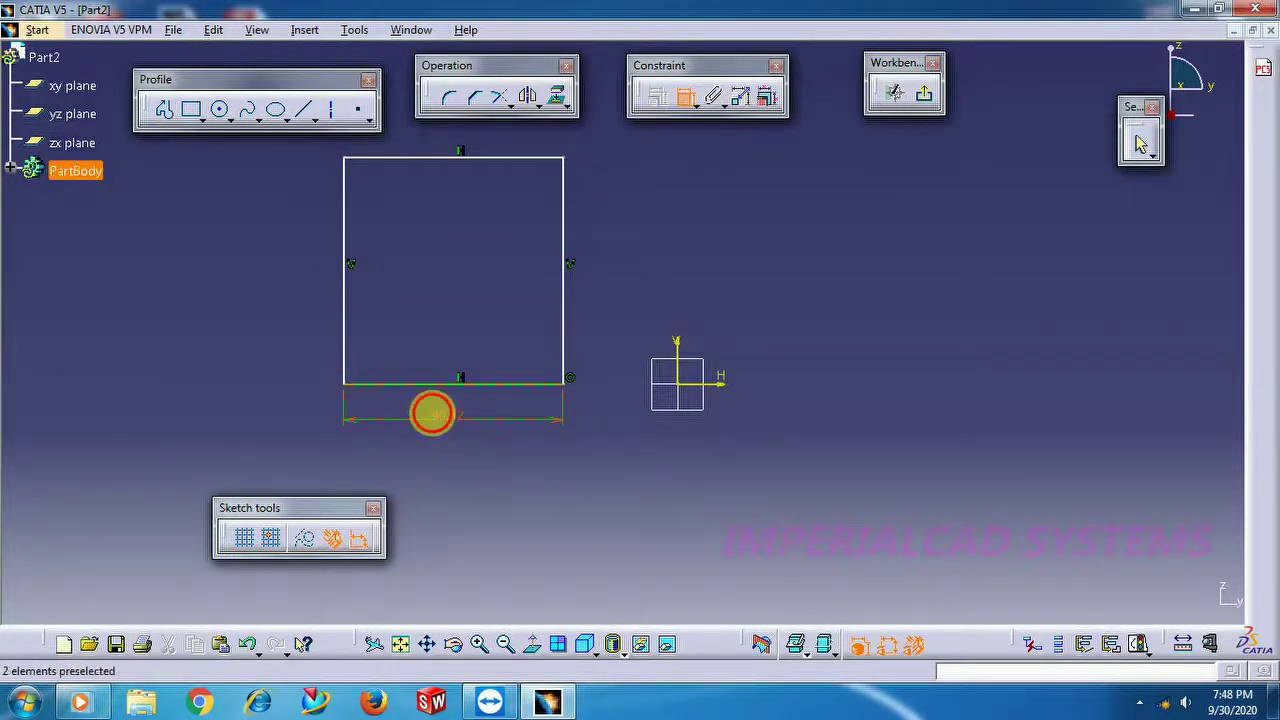
double_click(438, 416)
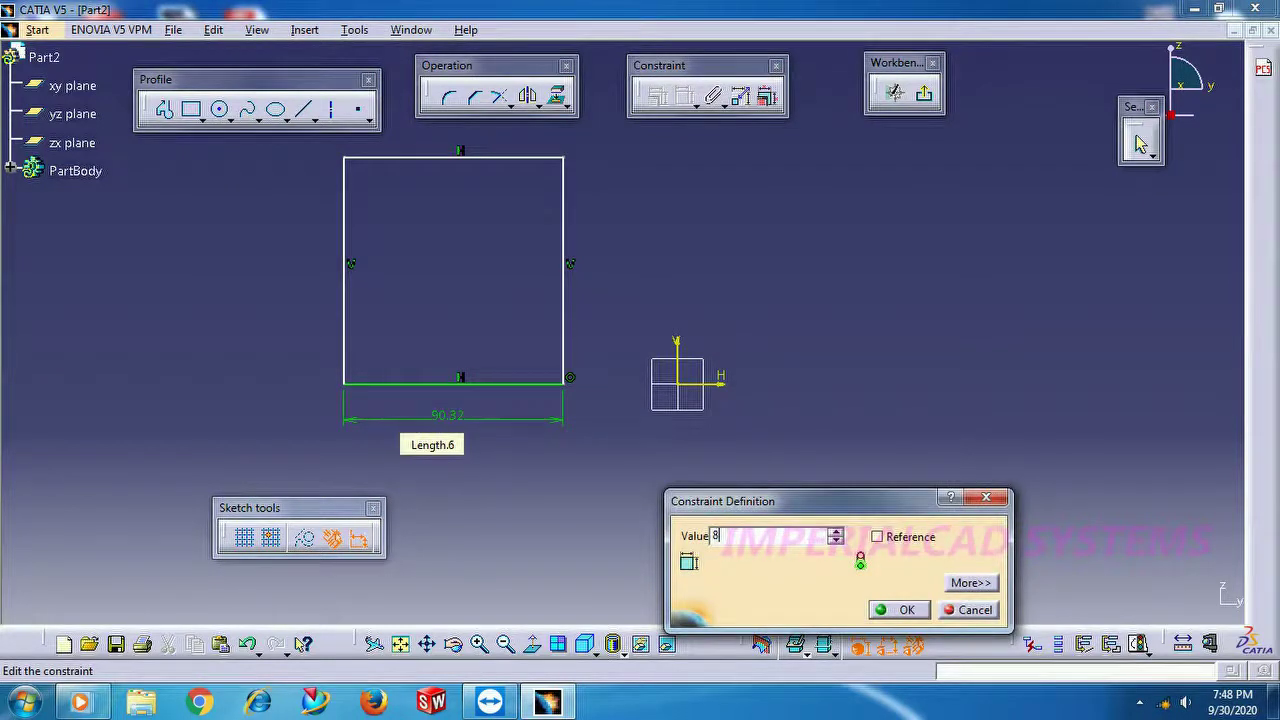
key("Return")
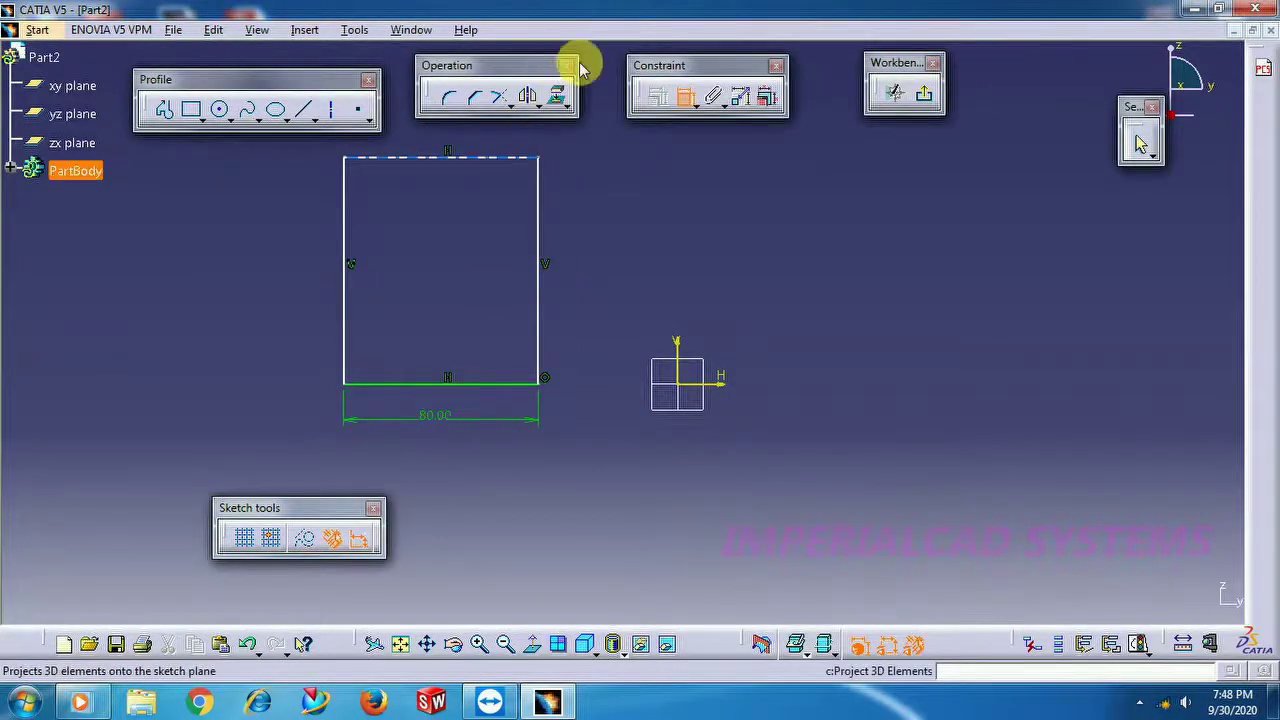
left_click(350, 245)
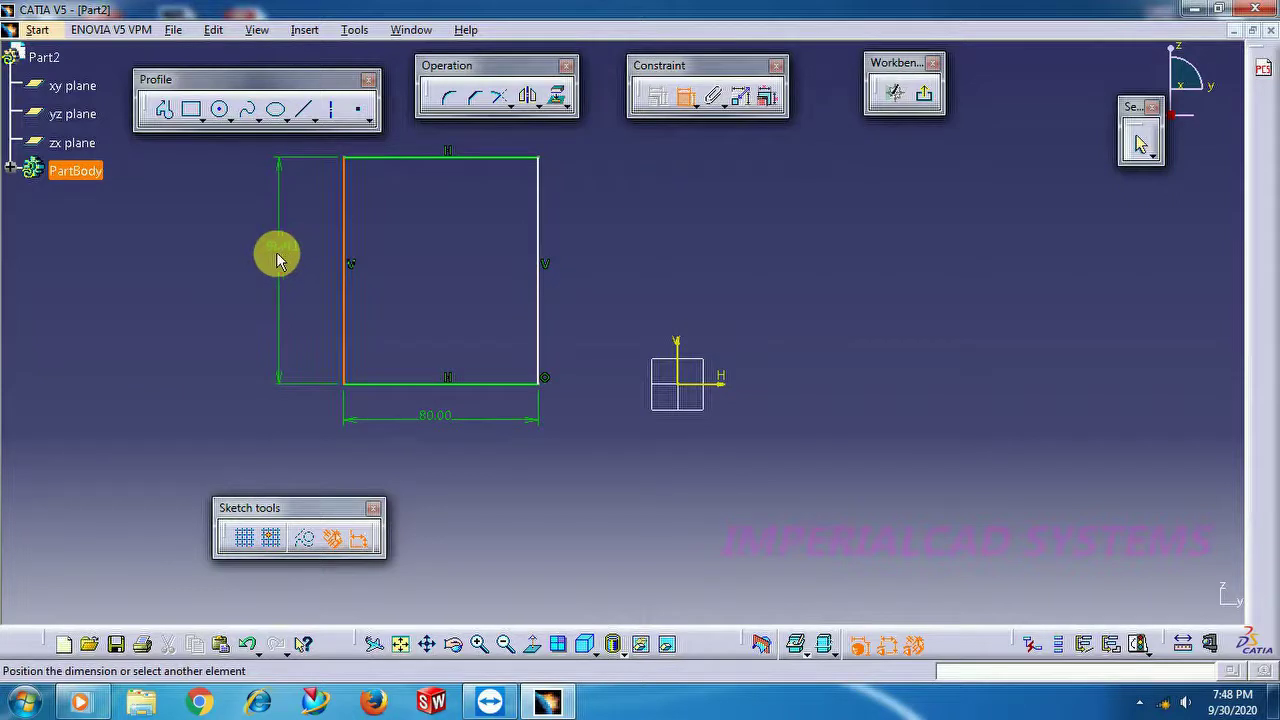
left_click(276, 252)
double_click(279, 249)
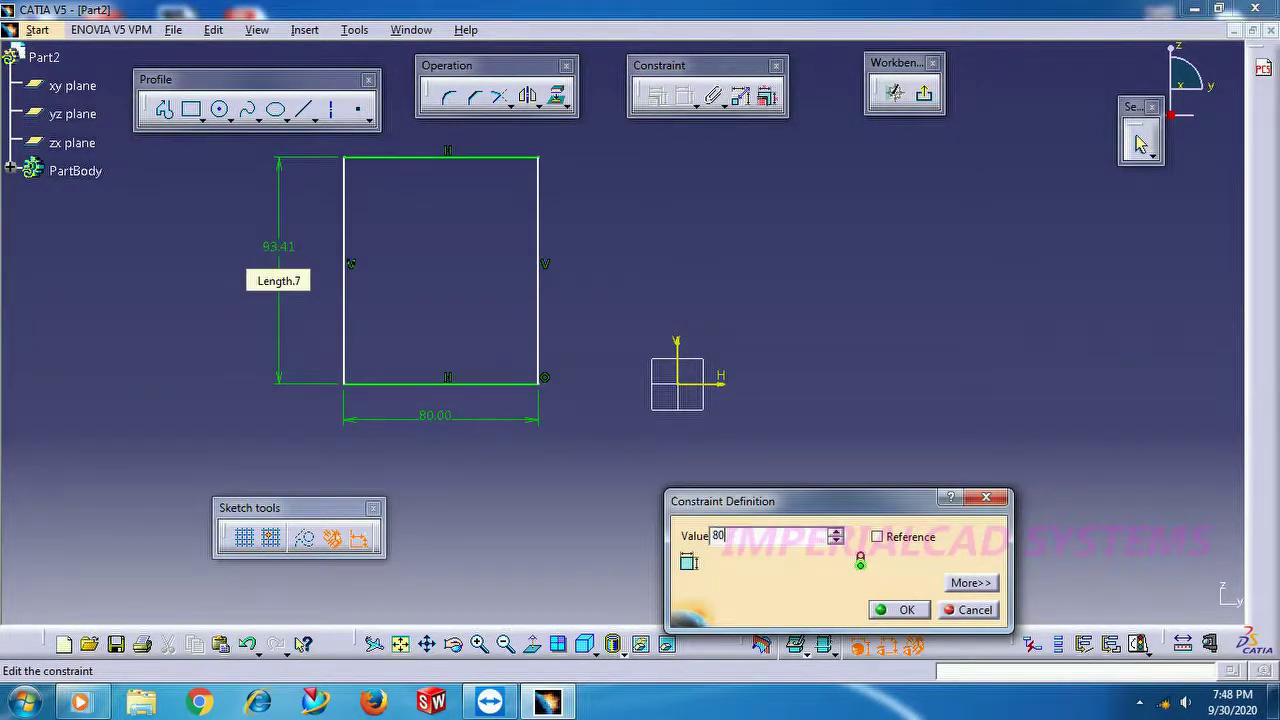
key("Return")
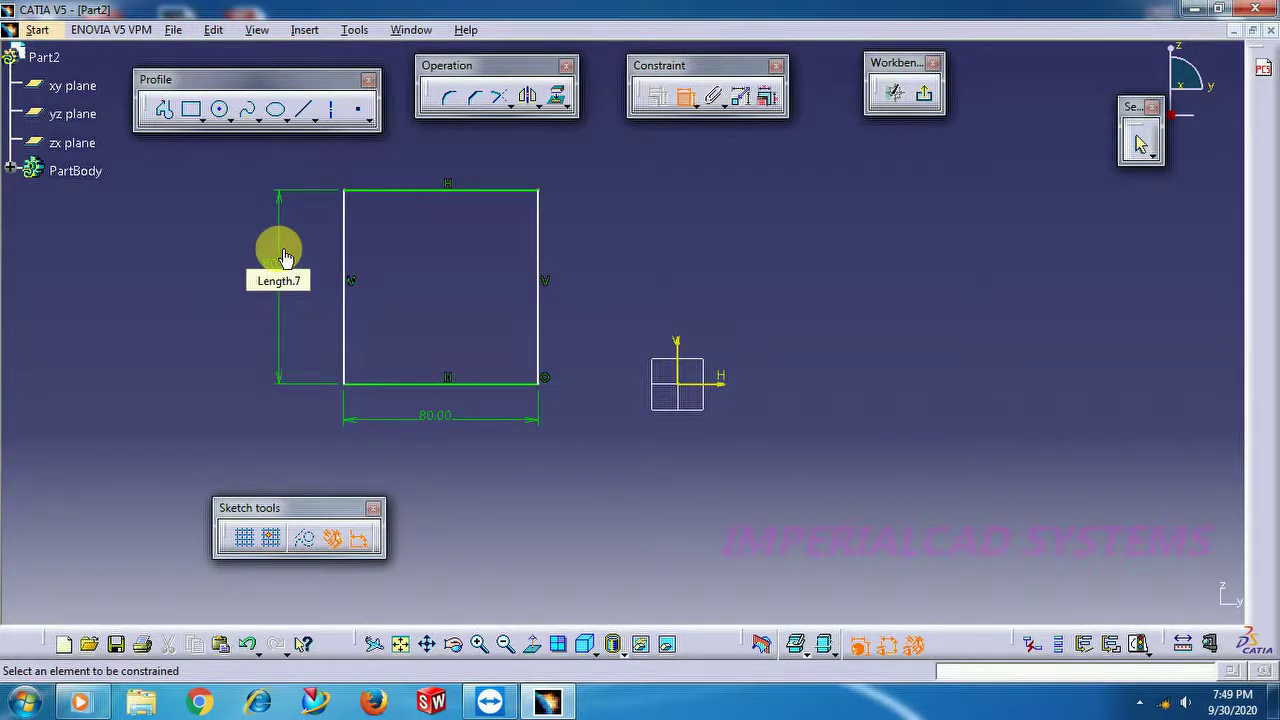
Step: Finish the sketch and pad the square profile with a 50 mm length and mirrored extent
left_click(927, 100)
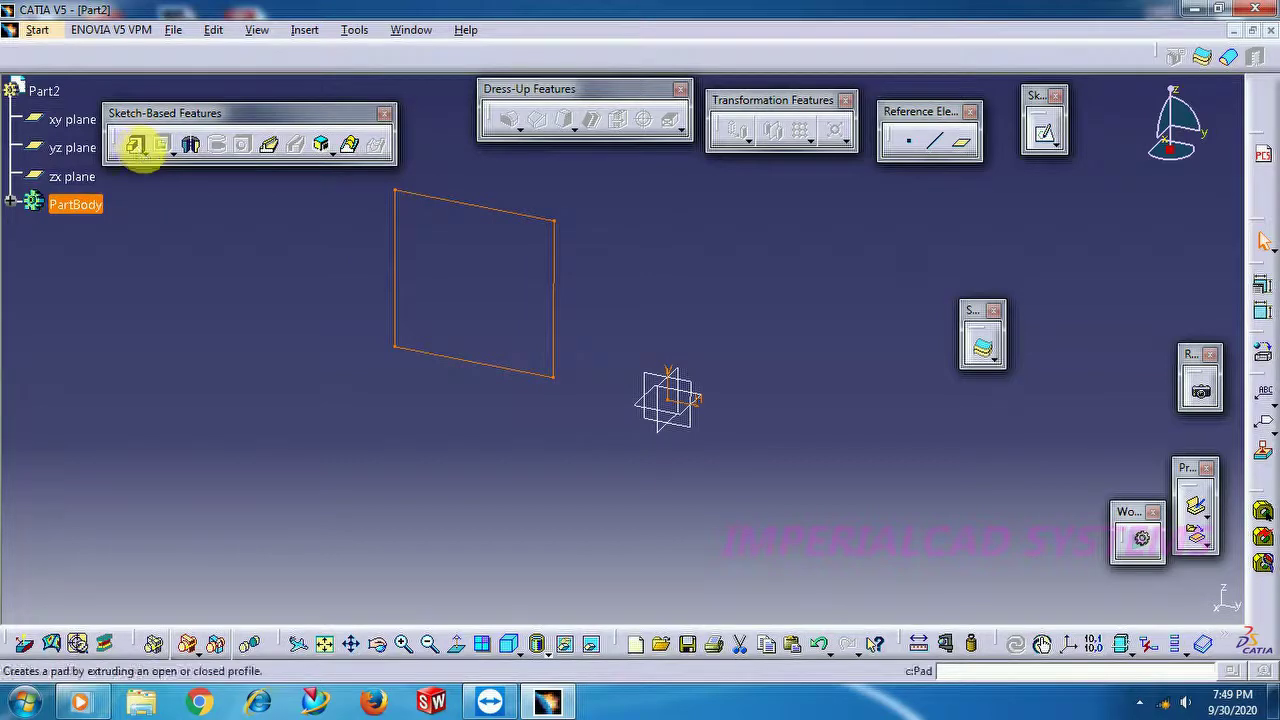
left_click(136, 146)
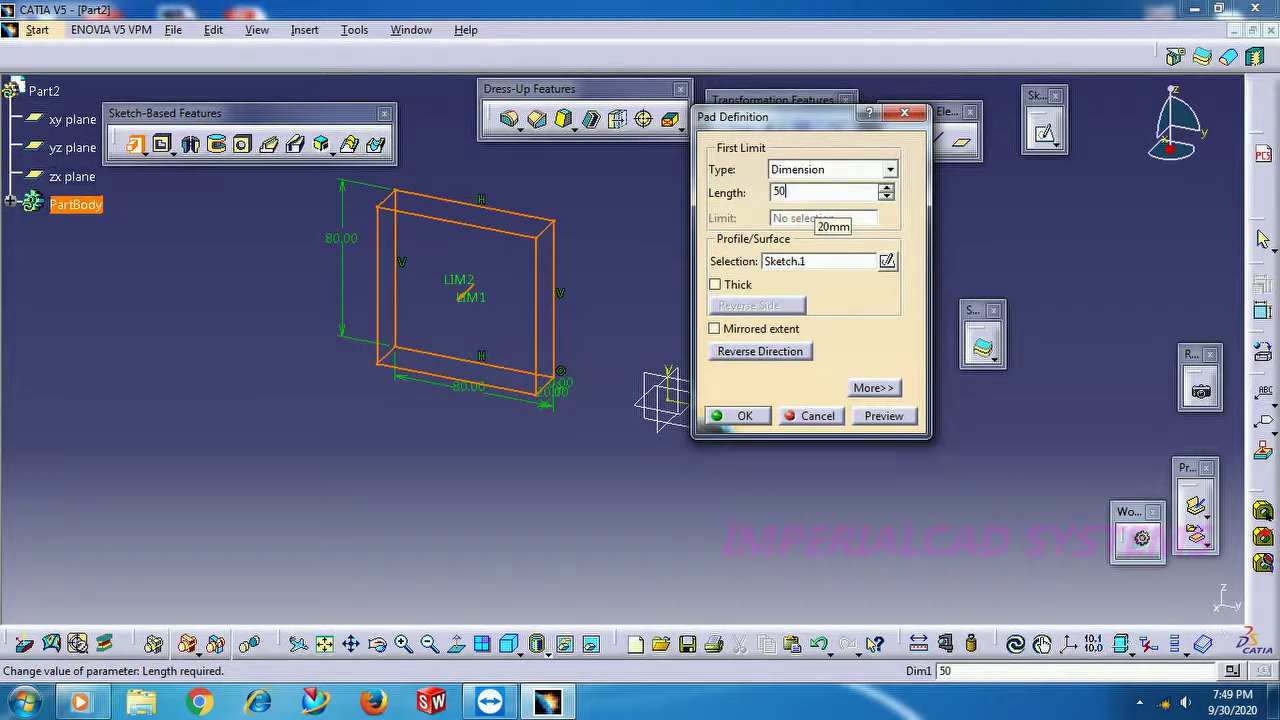
key("Return")
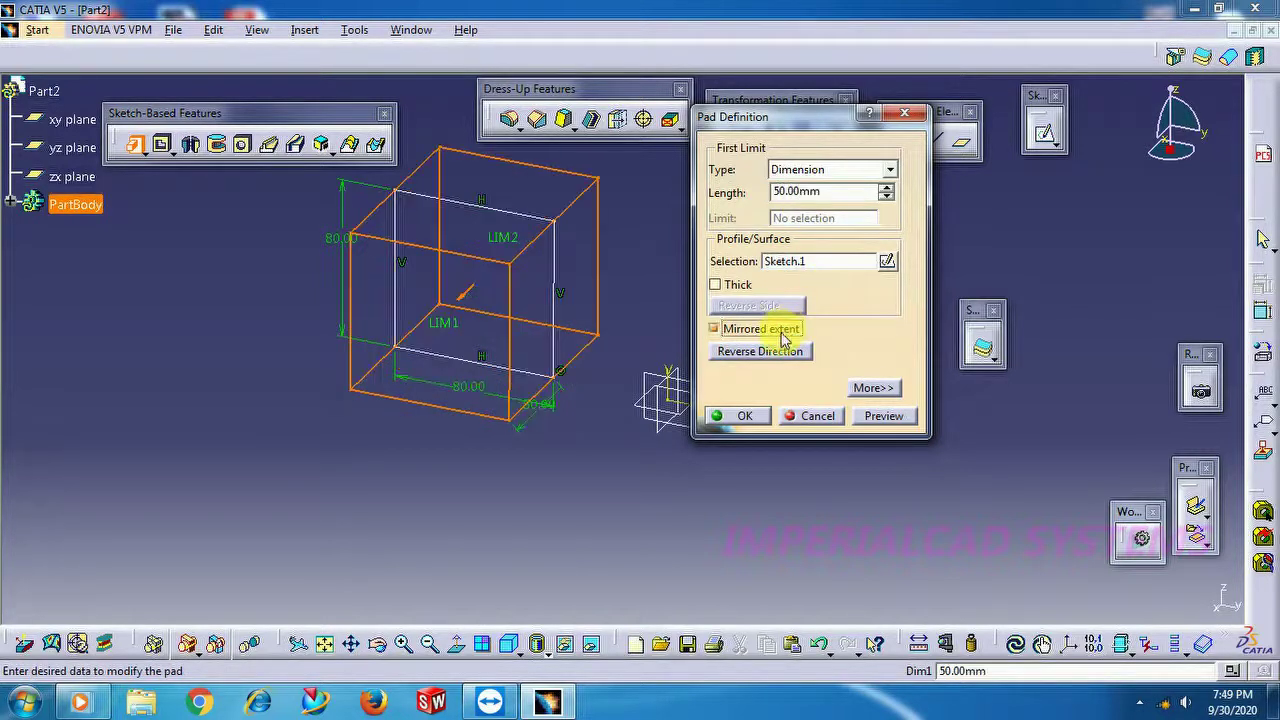
left_click(755, 420)
middle_click_drag(517, 516, 645, 543)
Step: Examine the arc edges at the end of the bend in Part1, and return to Part2 to view the block's underside
left_click(411, 30)
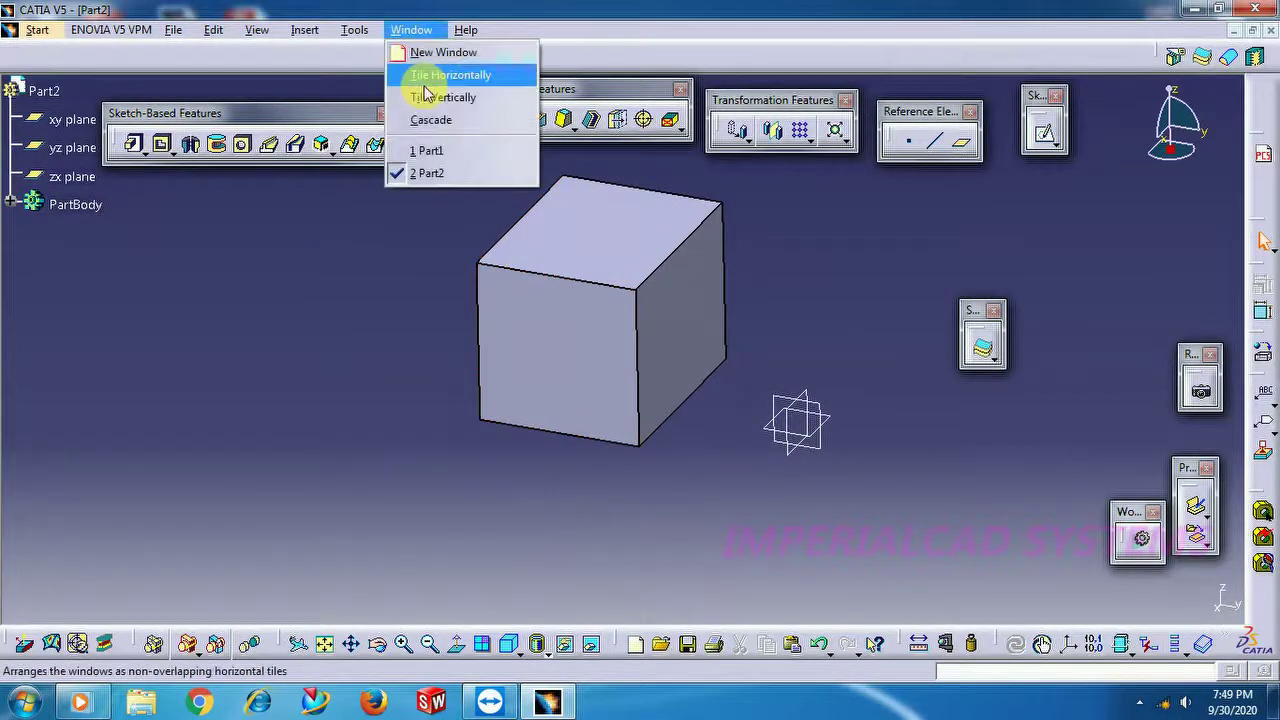
left_click(431, 152)
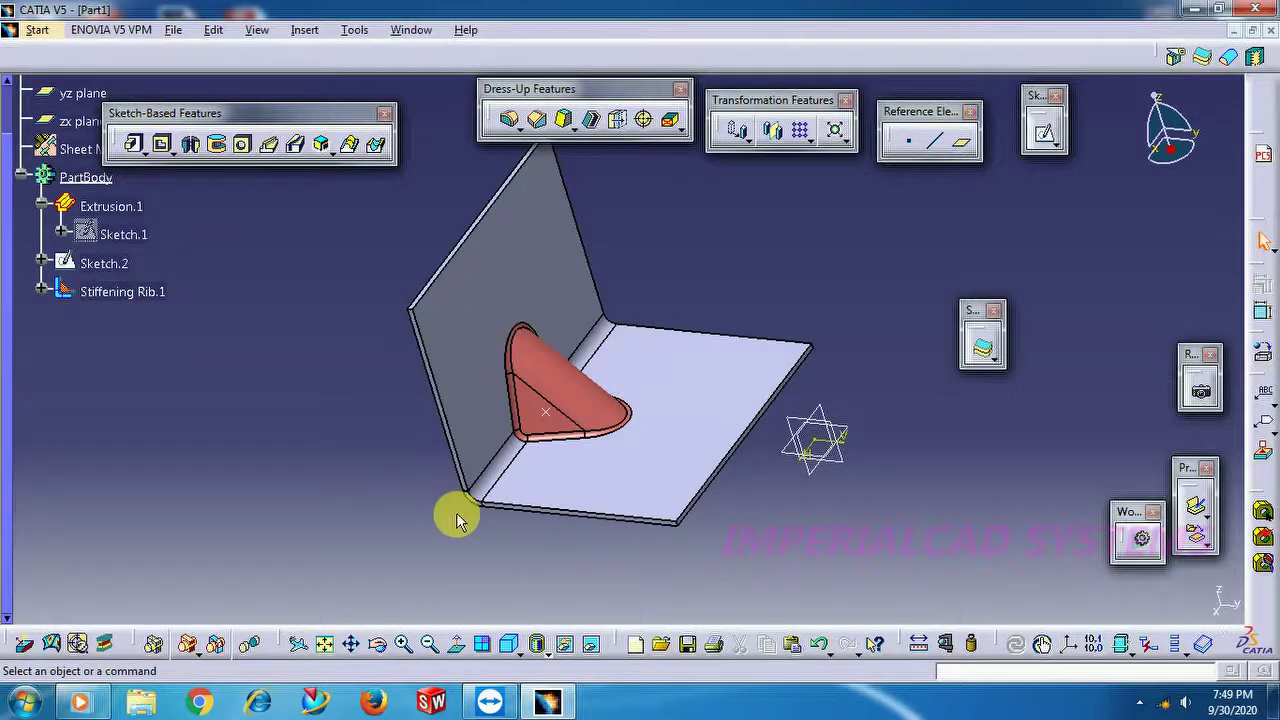
left_click(466, 503)
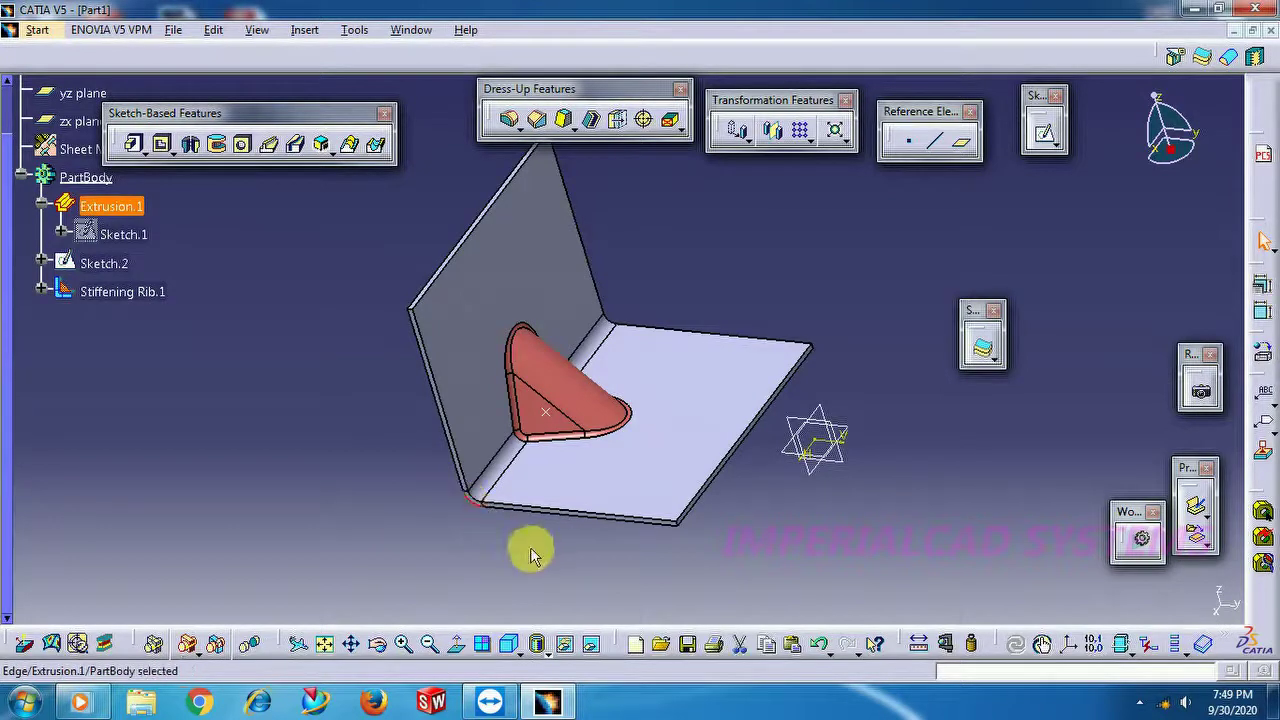
left_click(485, 500)
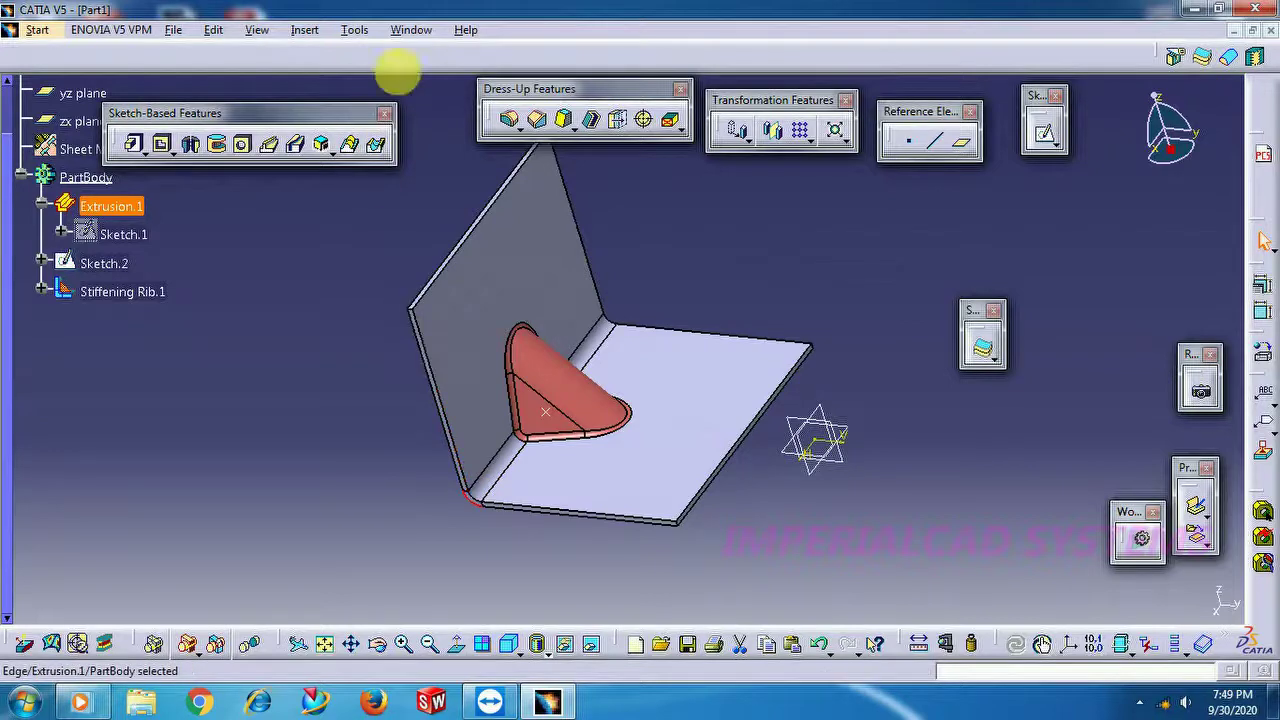
left_click(405, 34)
left_click(435, 172)
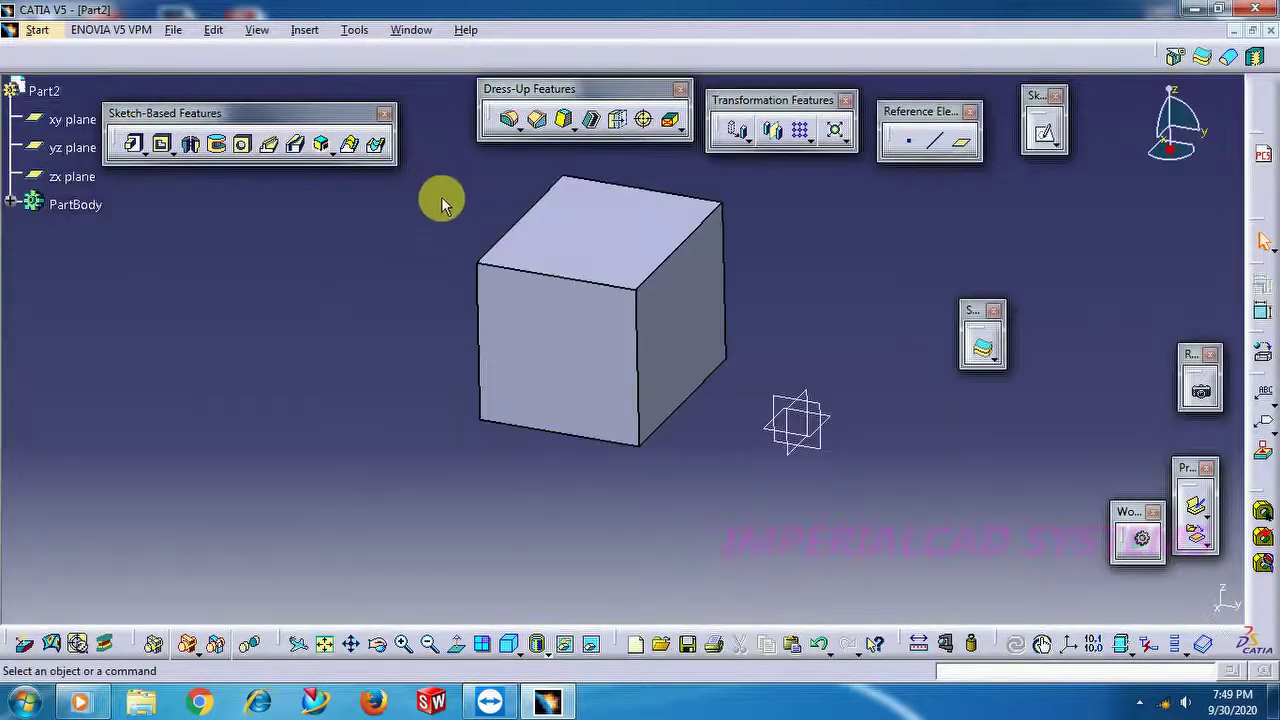
left_click_drag(424, 476, 614, 371)
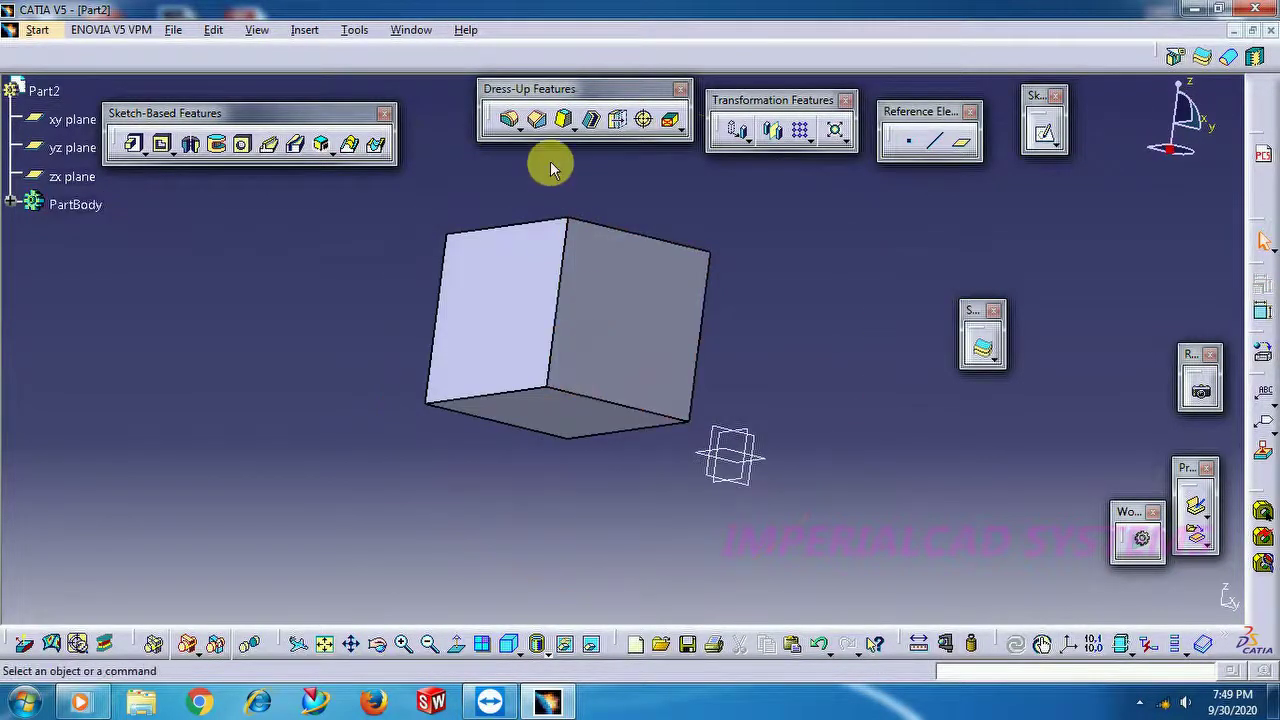
Step: Fillet the block's lower edge on the side farthest from the origin with a 6 mm radius
left_click(508, 120)
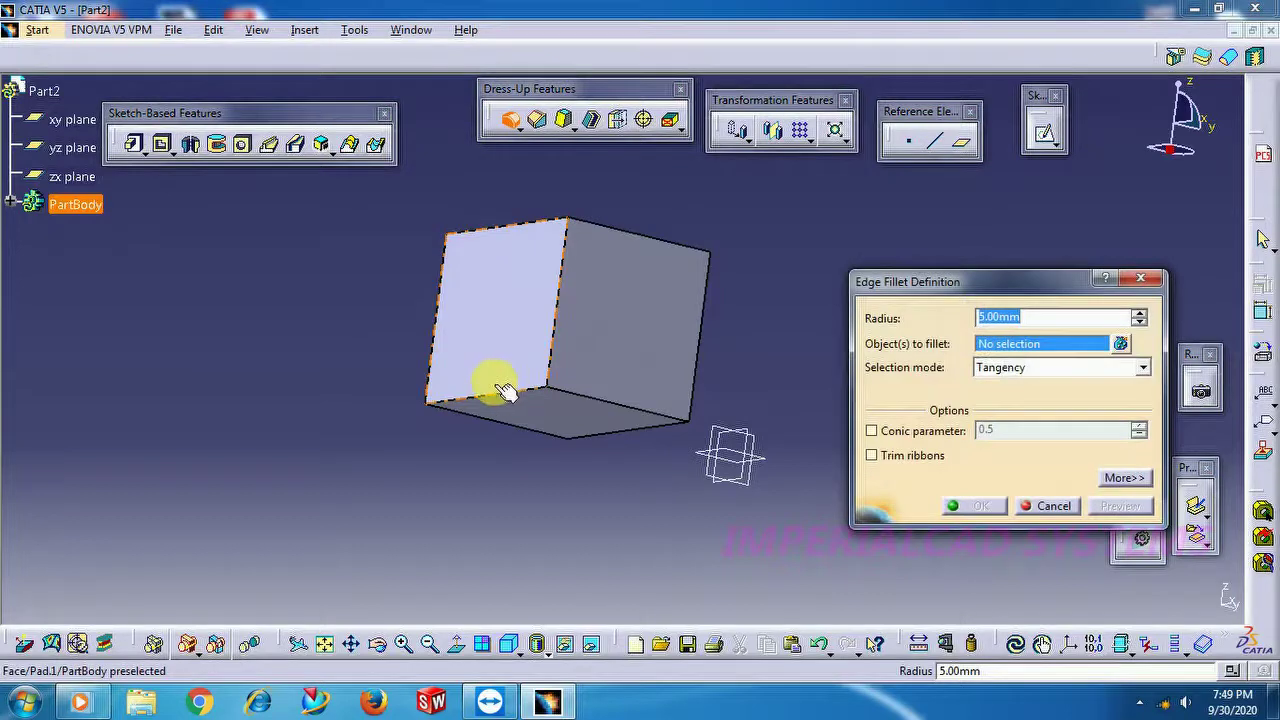
left_click(490, 400)
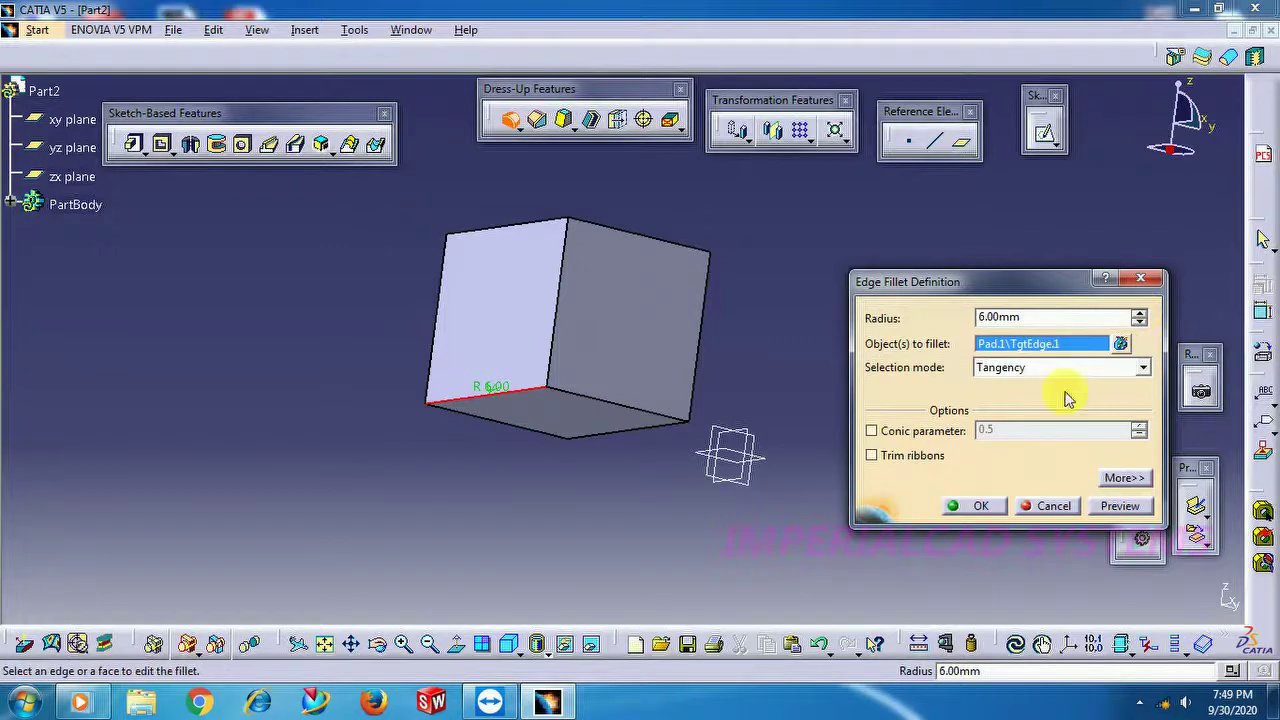
left_click(982, 505)
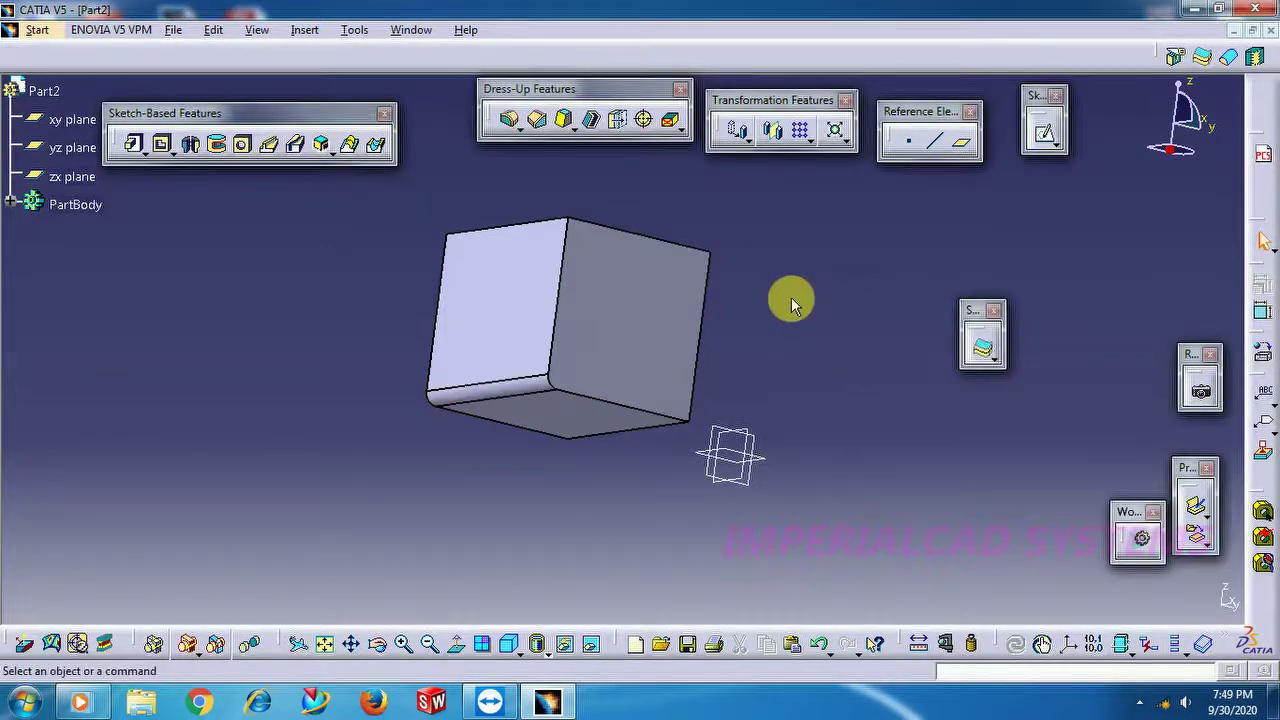
Step: Start a sketch on the yz plane and draw a closed right triangle about 41 by 42 mm at the block's rounded corner
left_click(380, 650)
left_click_drag(766, 294, 514, 367)
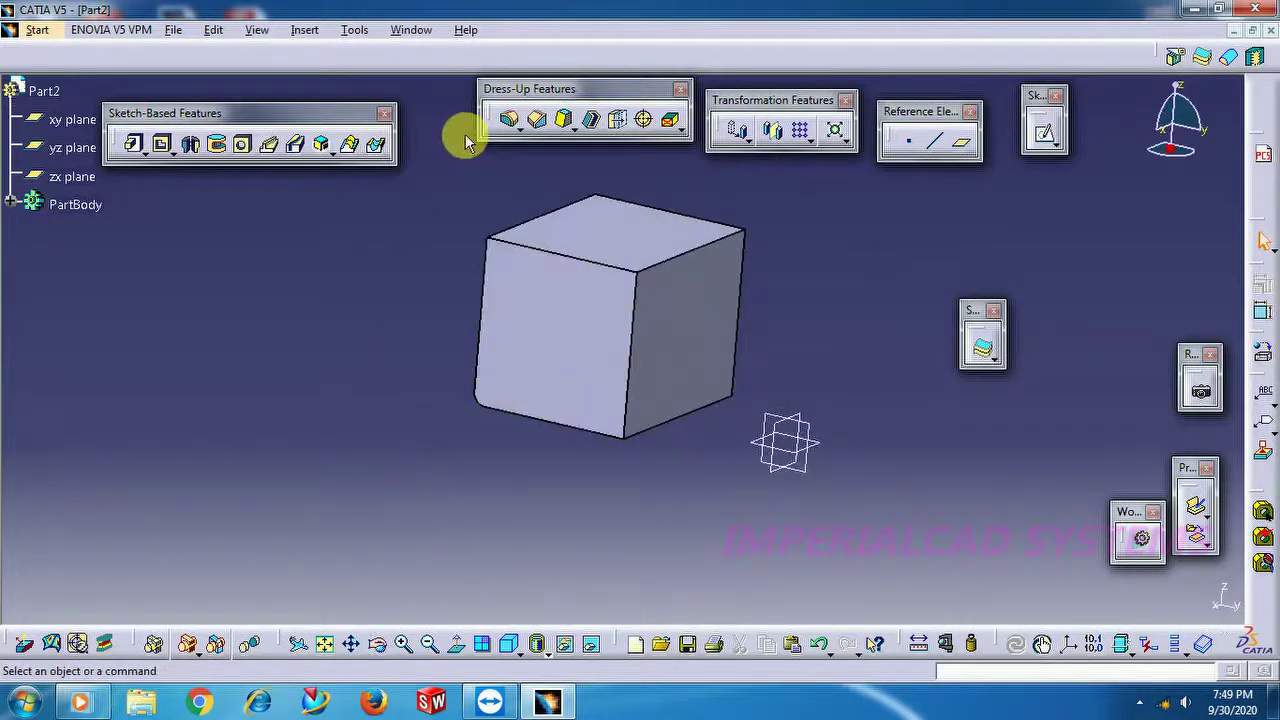
middle_click_drag(796, 260, 672, 251)
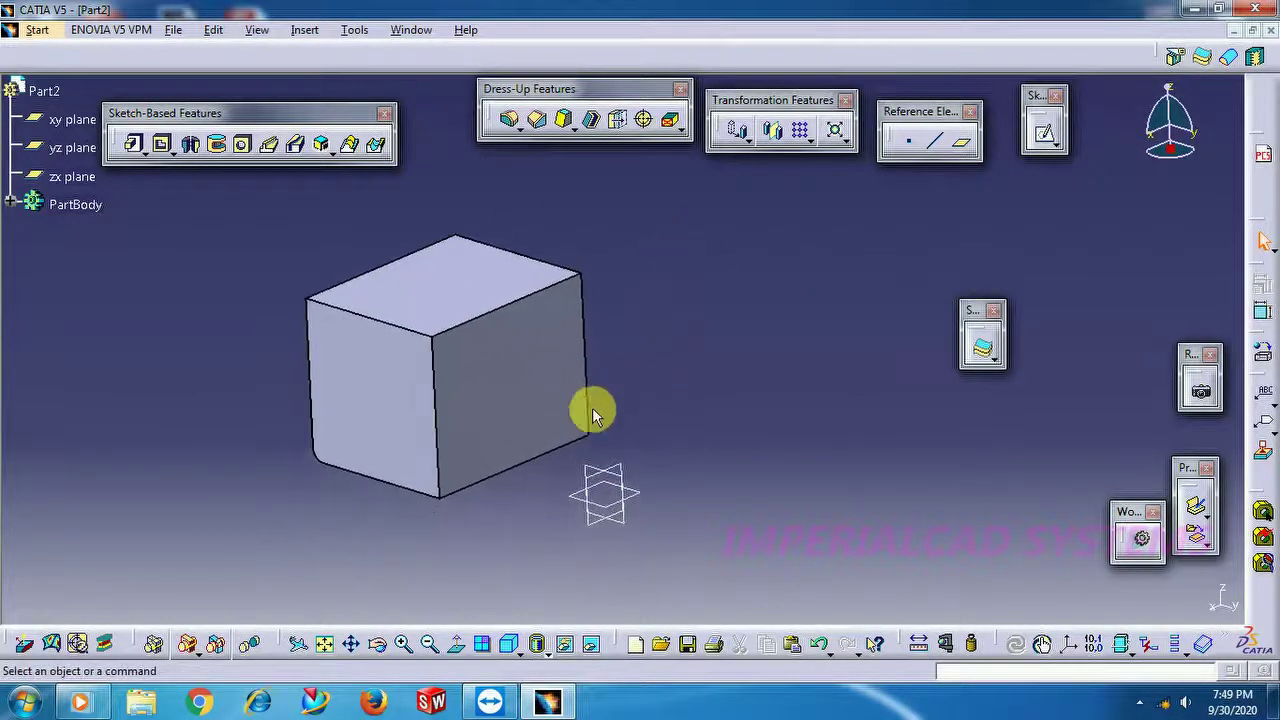
left_click(600, 476)
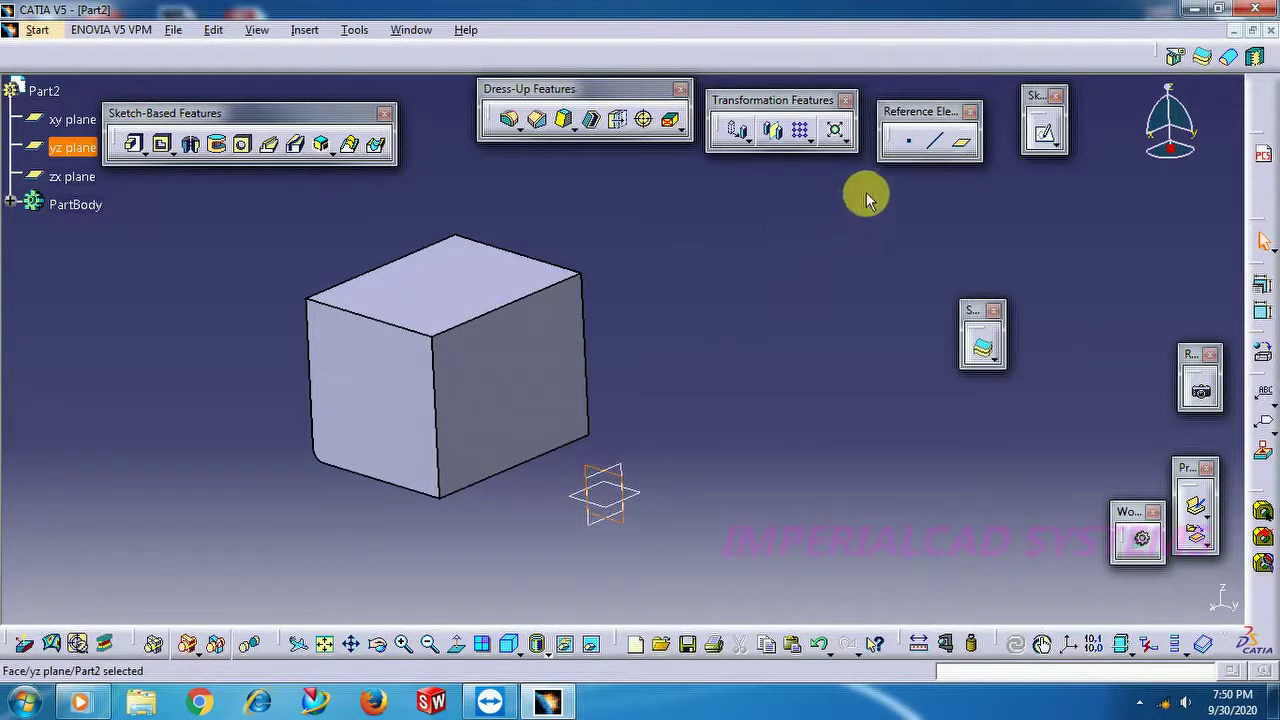
left_click(1045, 136)
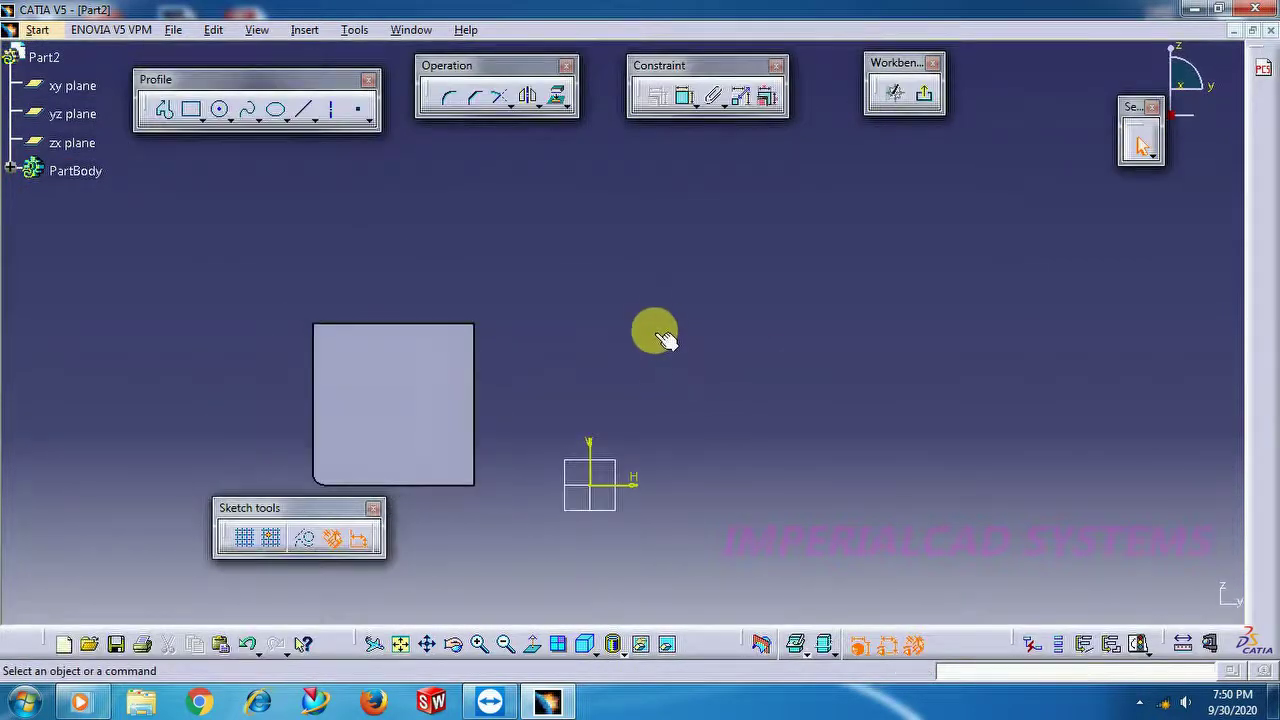
left_click(162, 109)
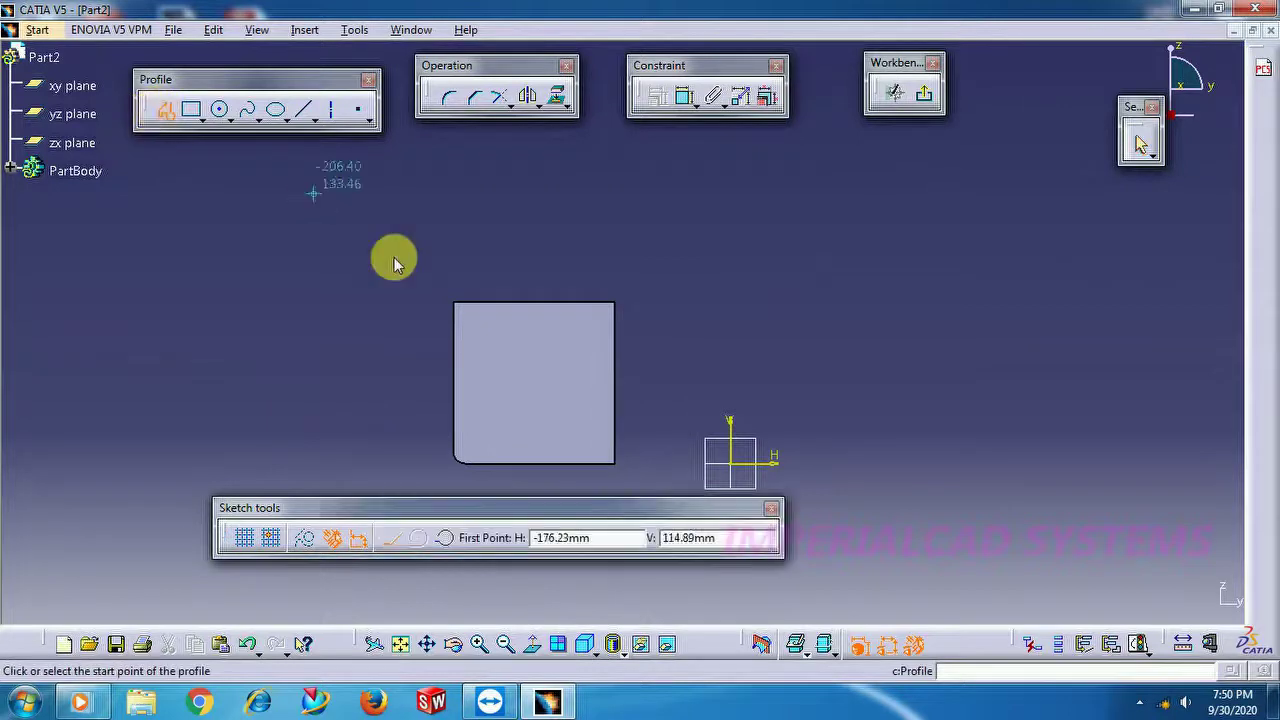
left_click(449, 384)
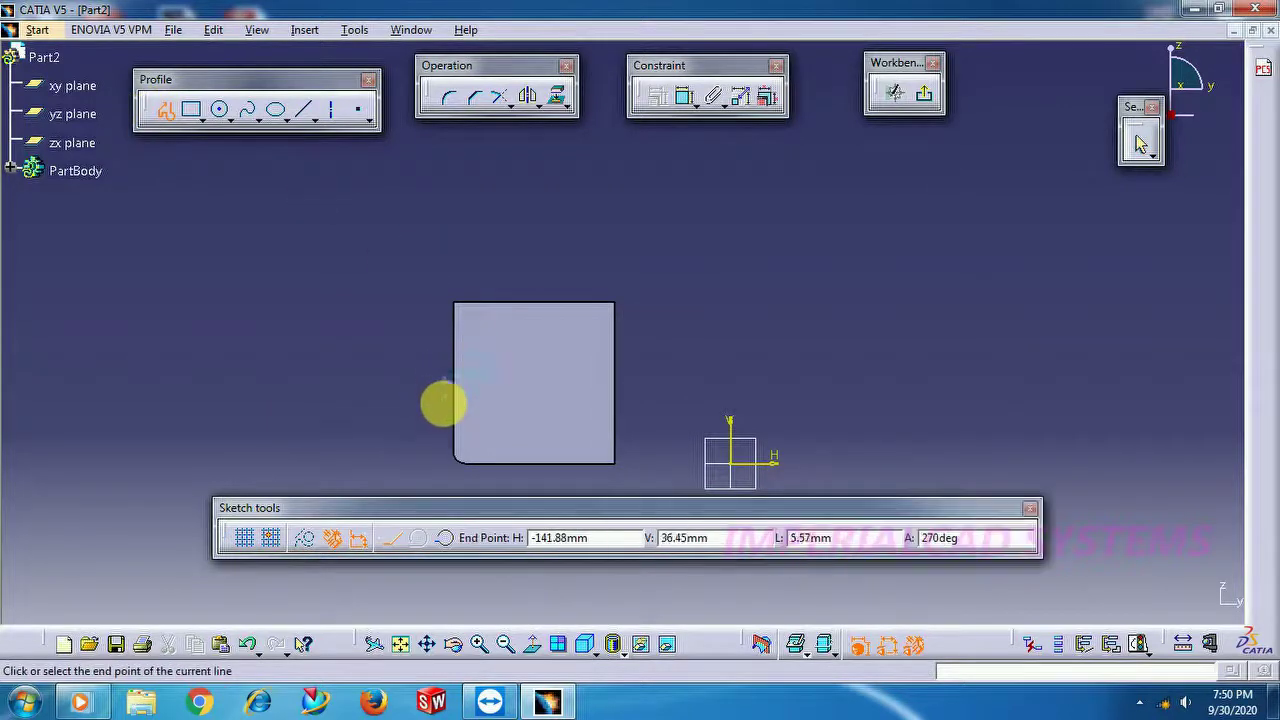
left_click(448, 463)
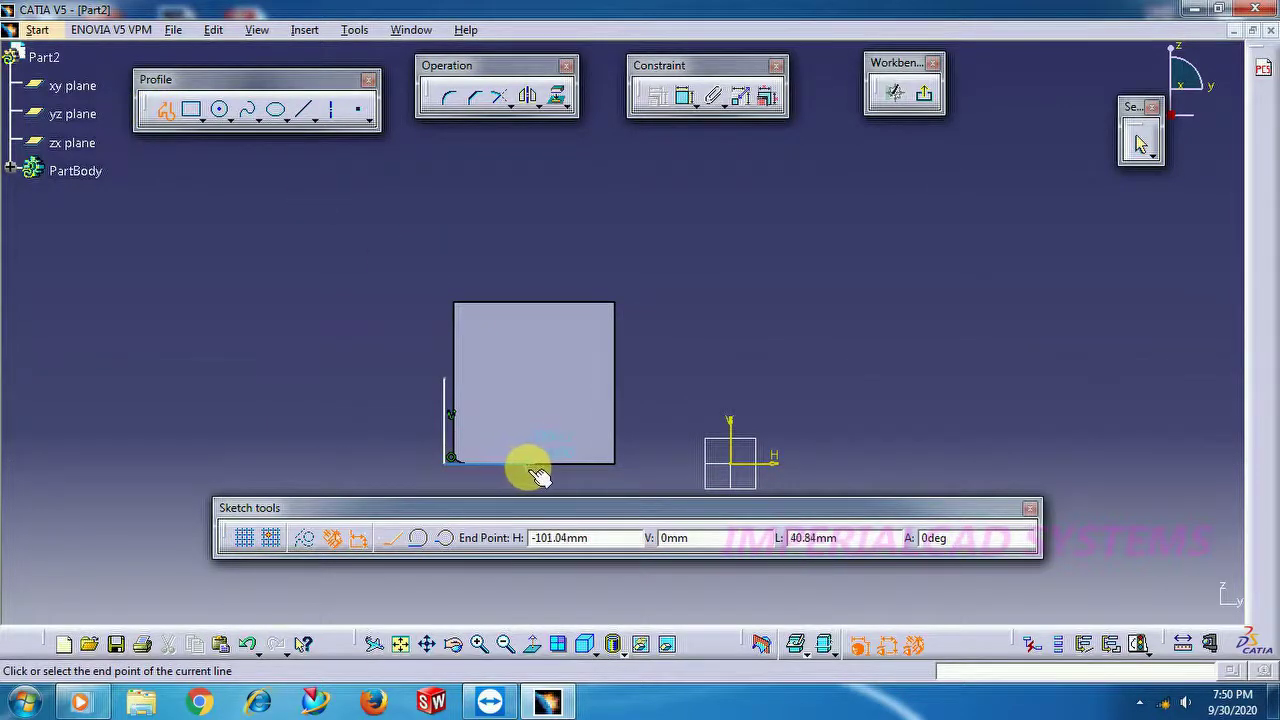
left_click(527, 463)
left_click(446, 382)
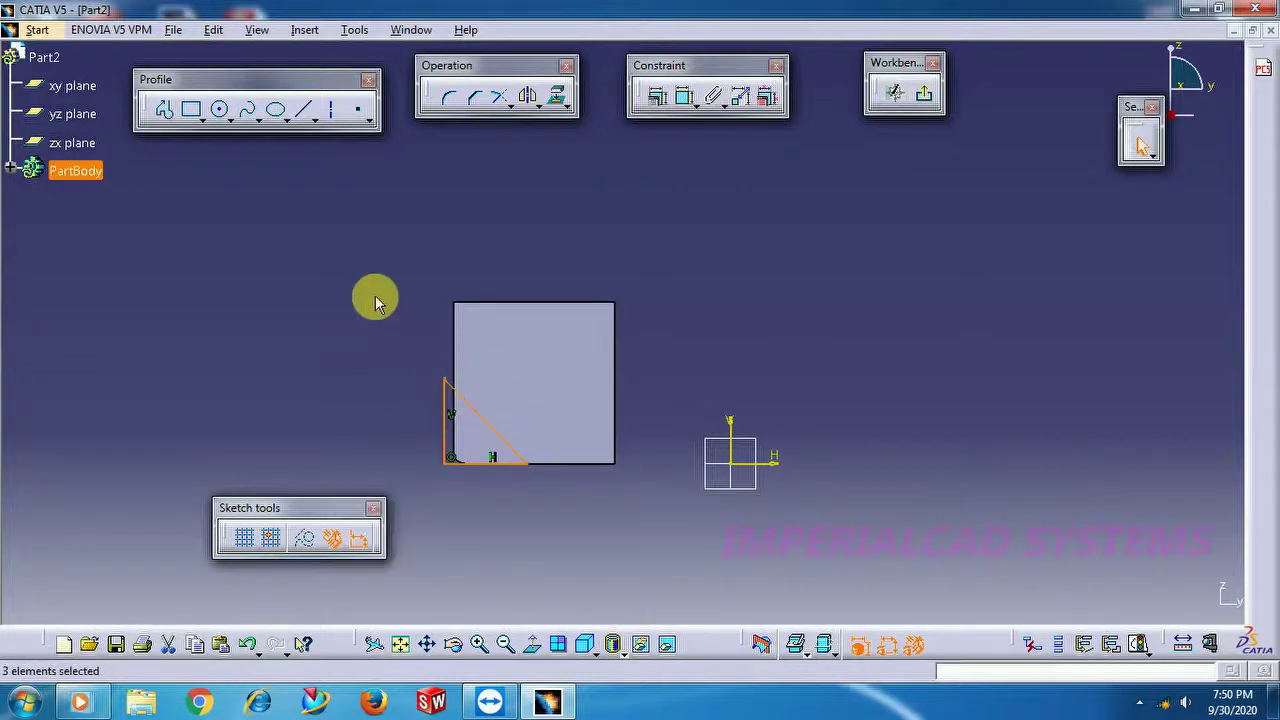
Step: Dimension the triangle's sloping side and set its length to 50 mm
left_click(683, 99)
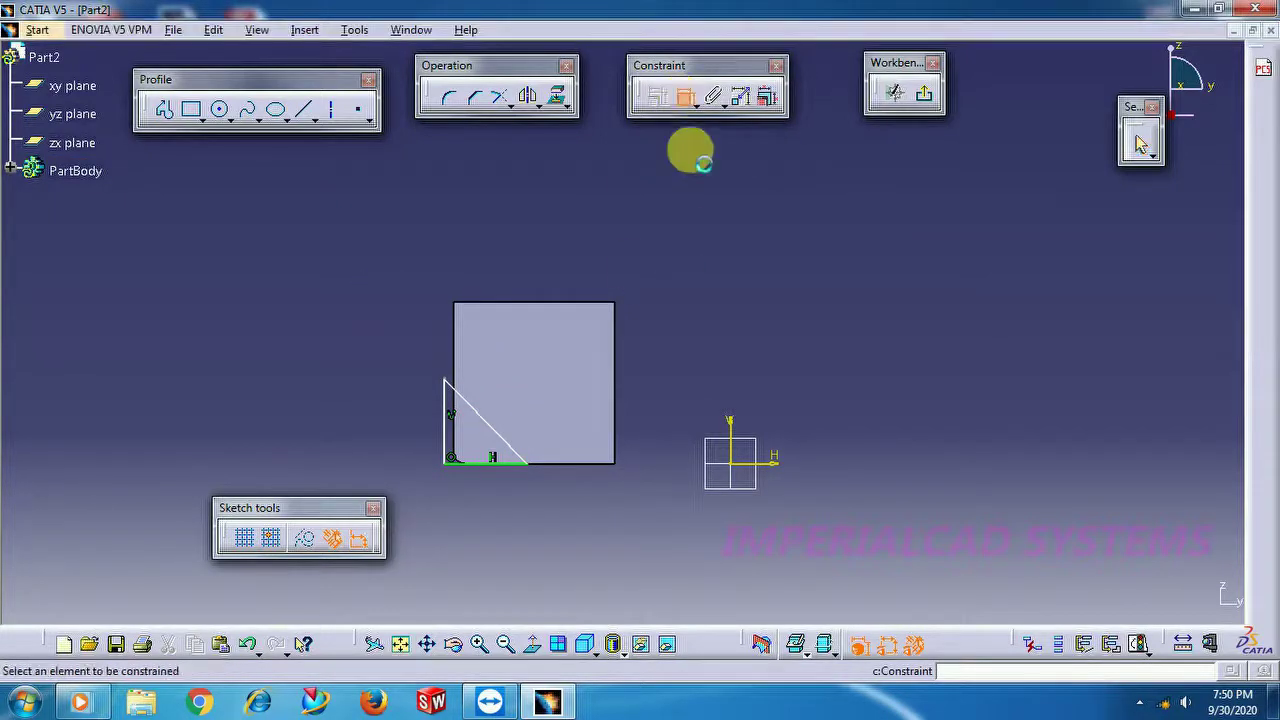
left_click(490, 418)
left_click(665, 252)
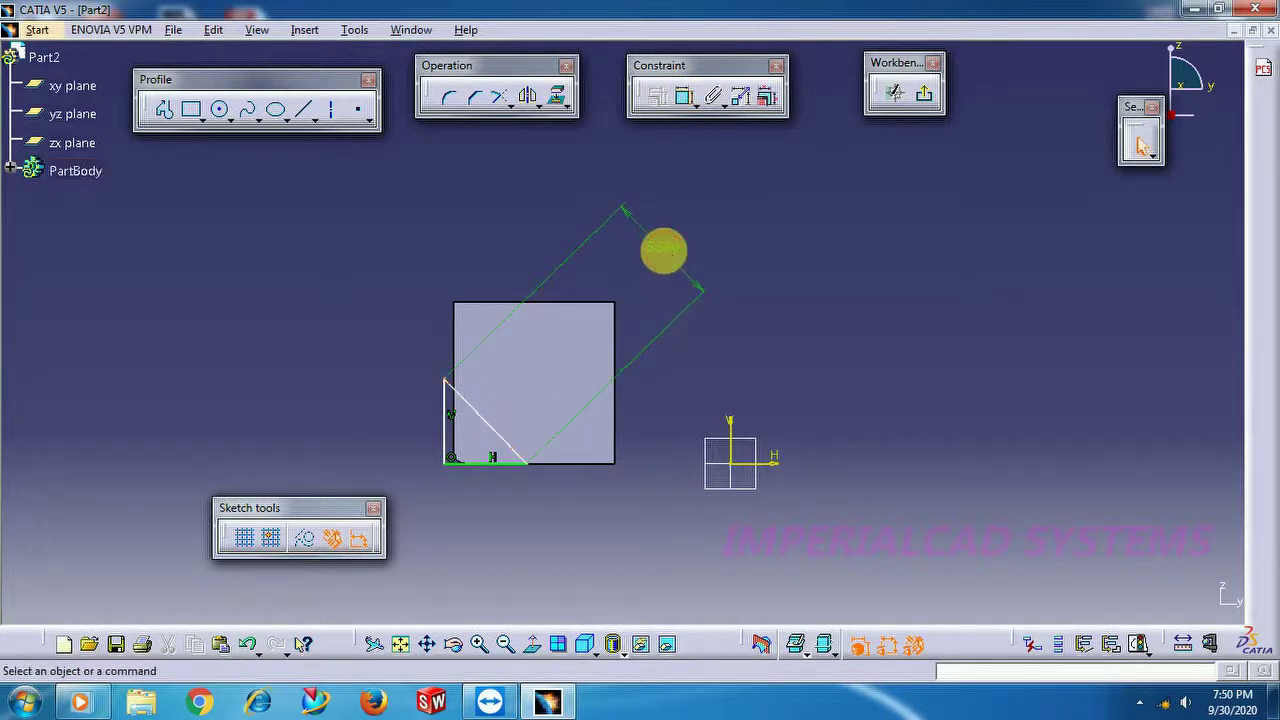
double_click(673, 252)
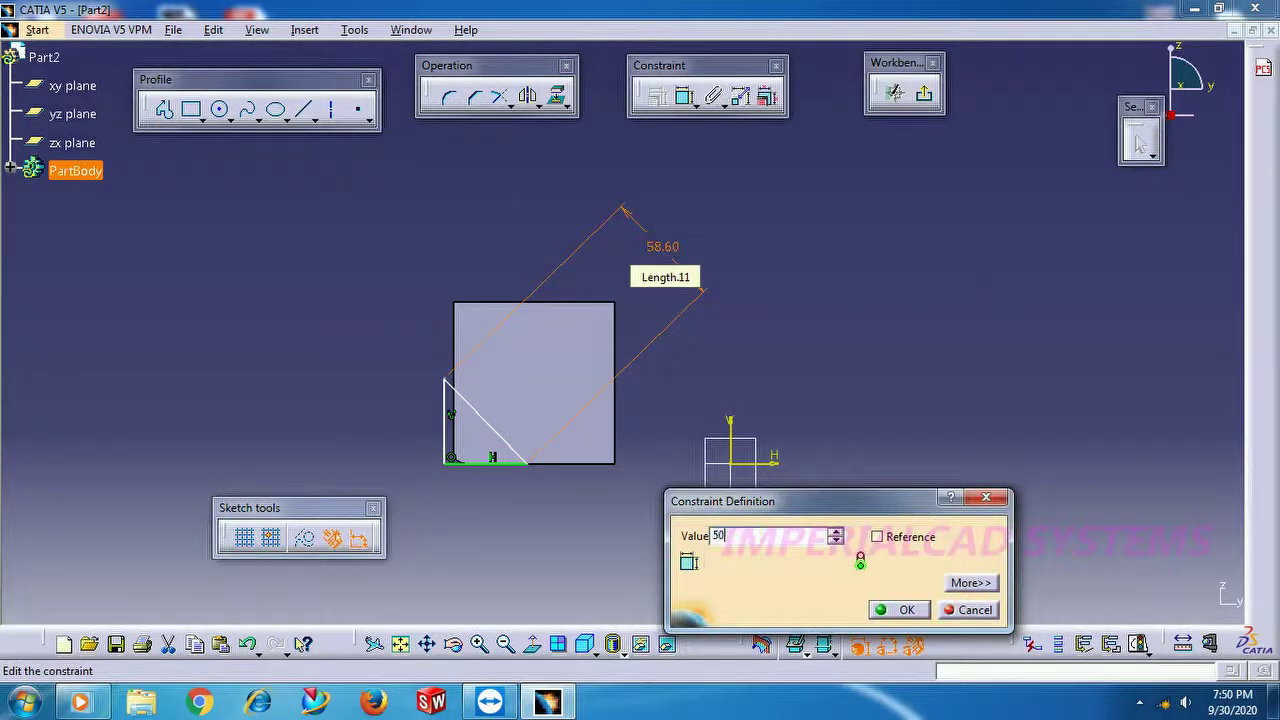
key("Return")
Step: Move the triangle clear of the block's side and make its vertical side coincident with the block's adjacent vertical edge
mouse_move(714, 386)
middle_mouse_down()
mouse_move(886, 340)
mouse_move(929, 266)
mouse_move(913, 298)
middle_mouse_up()
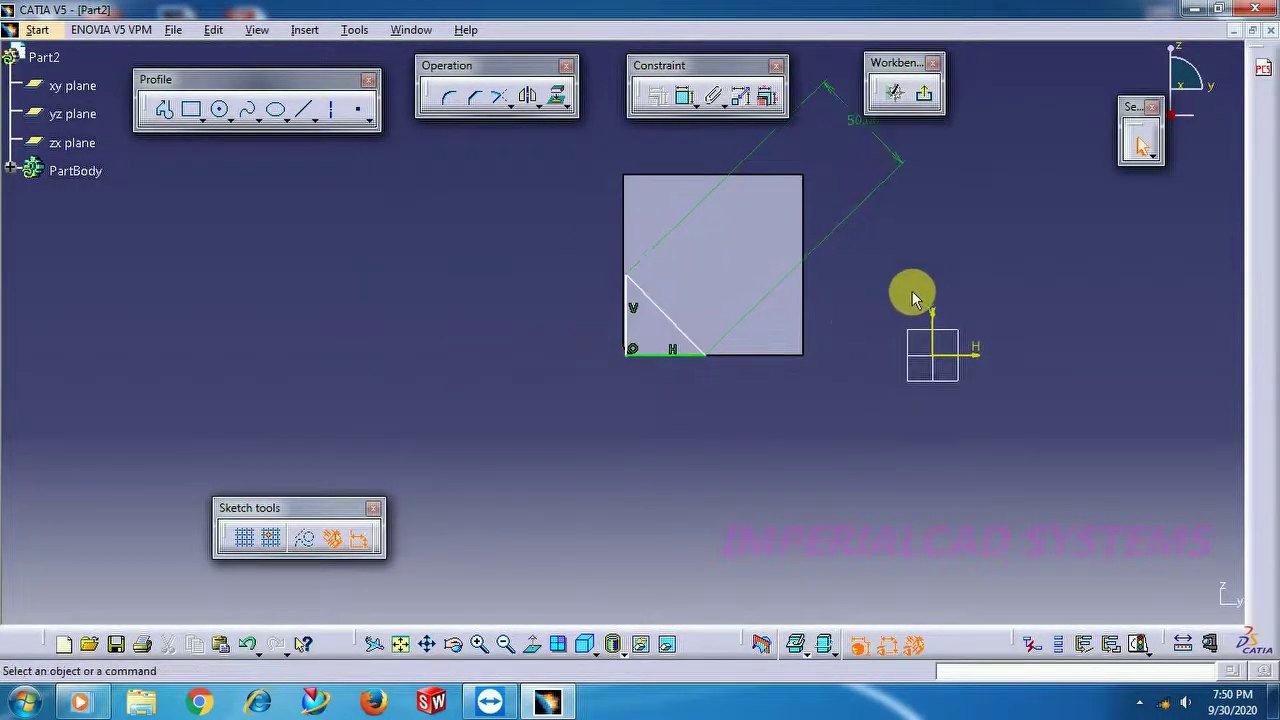
left_click_drag(652, 346, 611, 334)
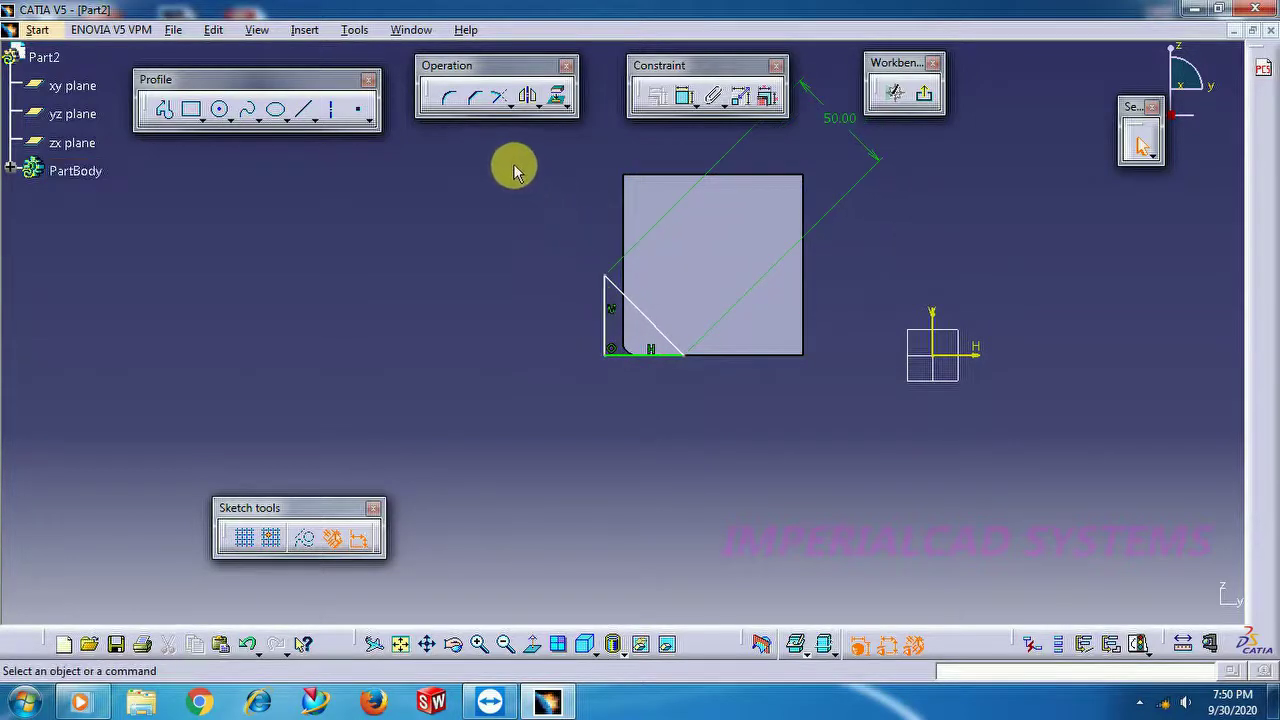
left_click(681, 99)
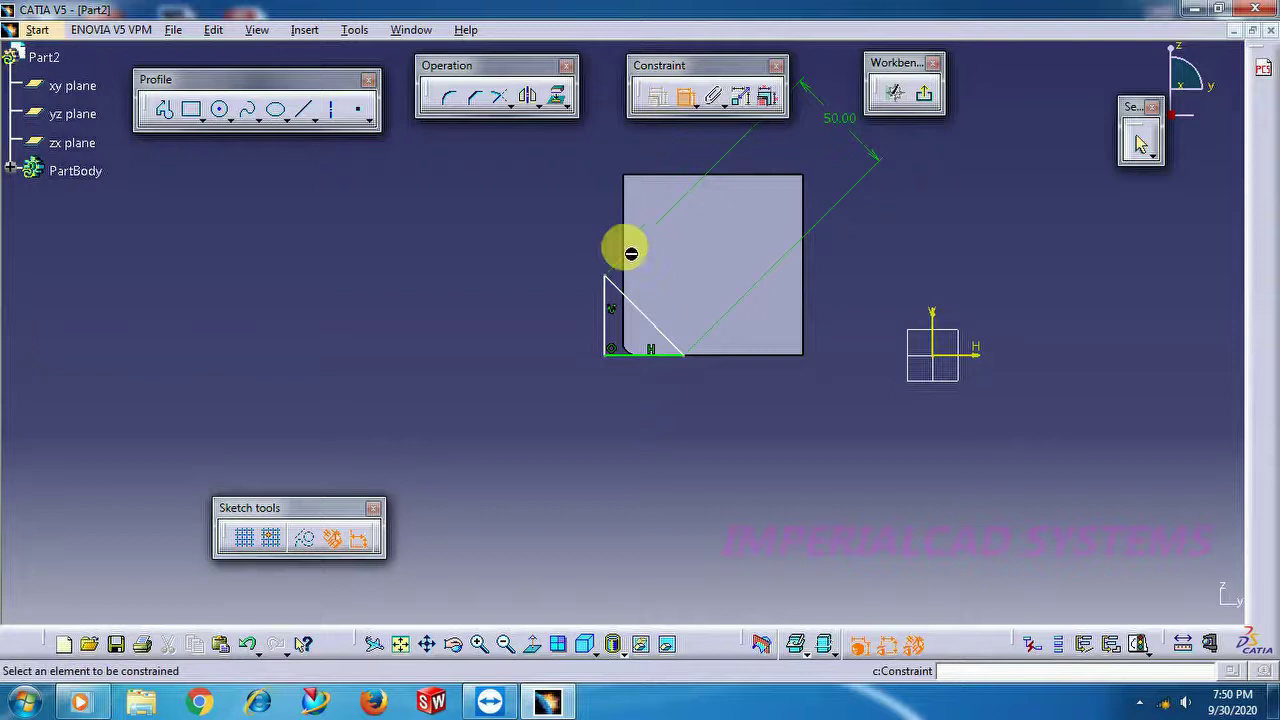
left_click(618, 316)
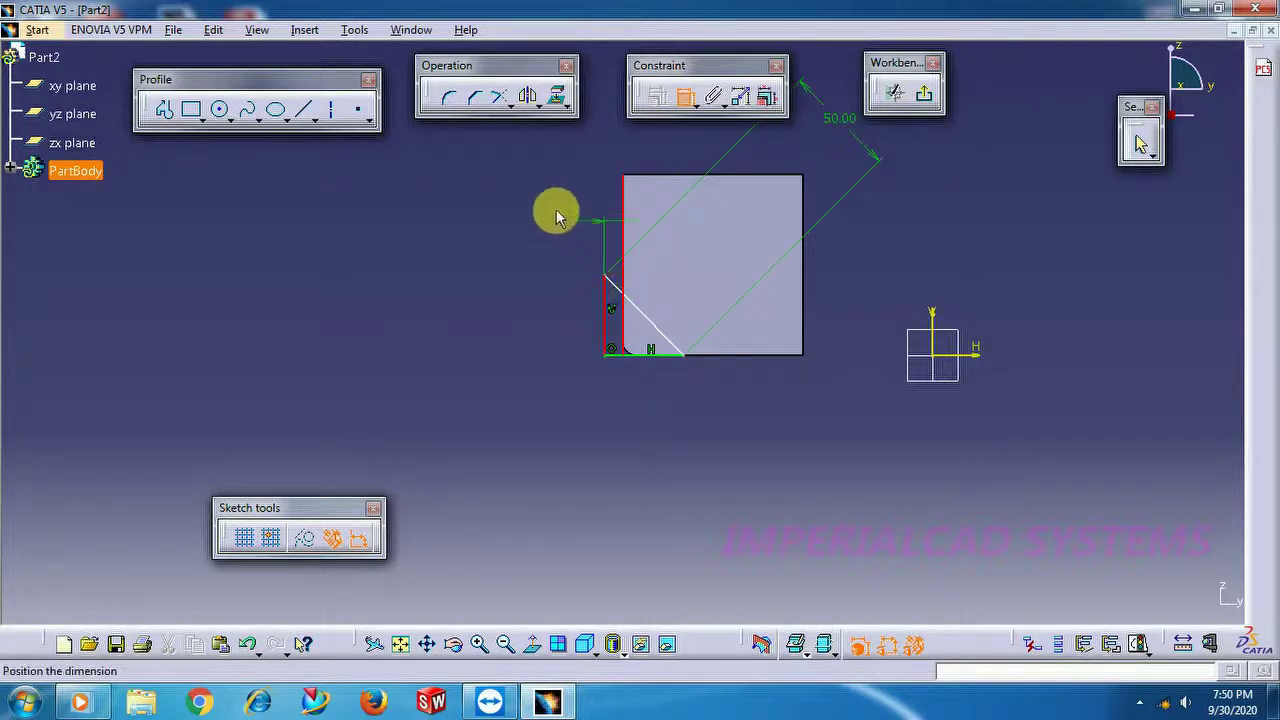
right_click(531, 194)
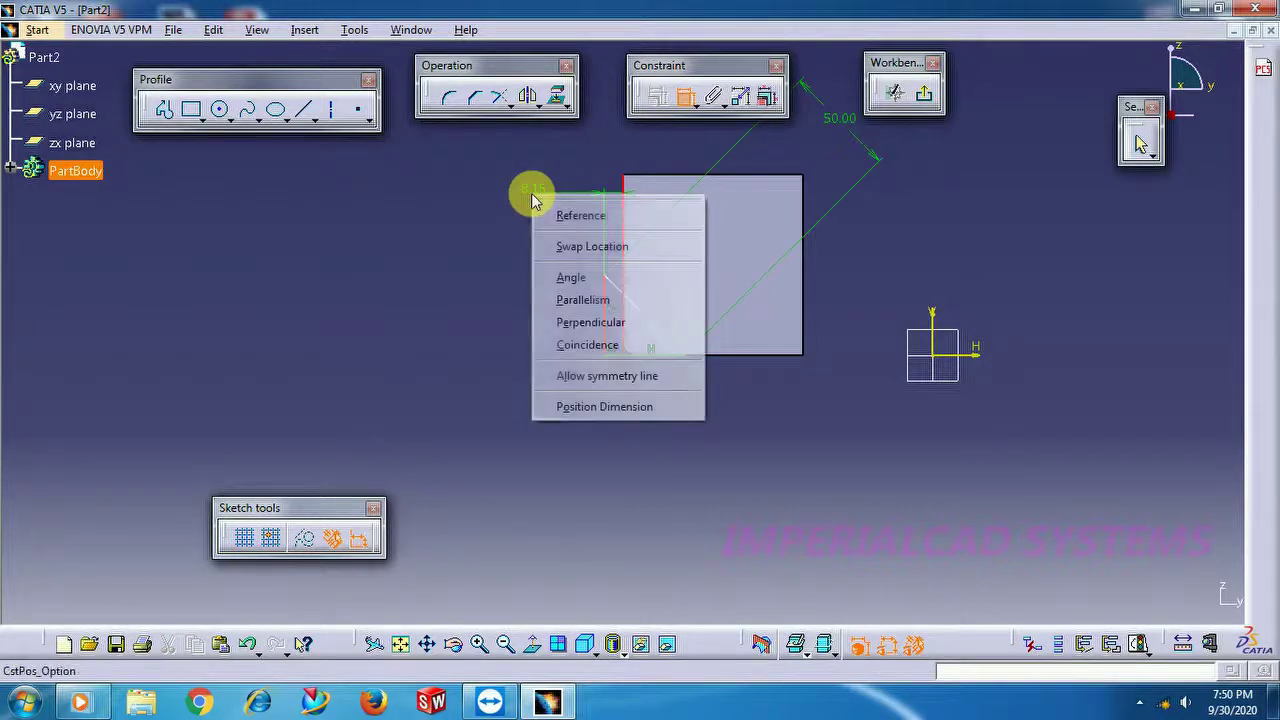
left_click(587, 345)
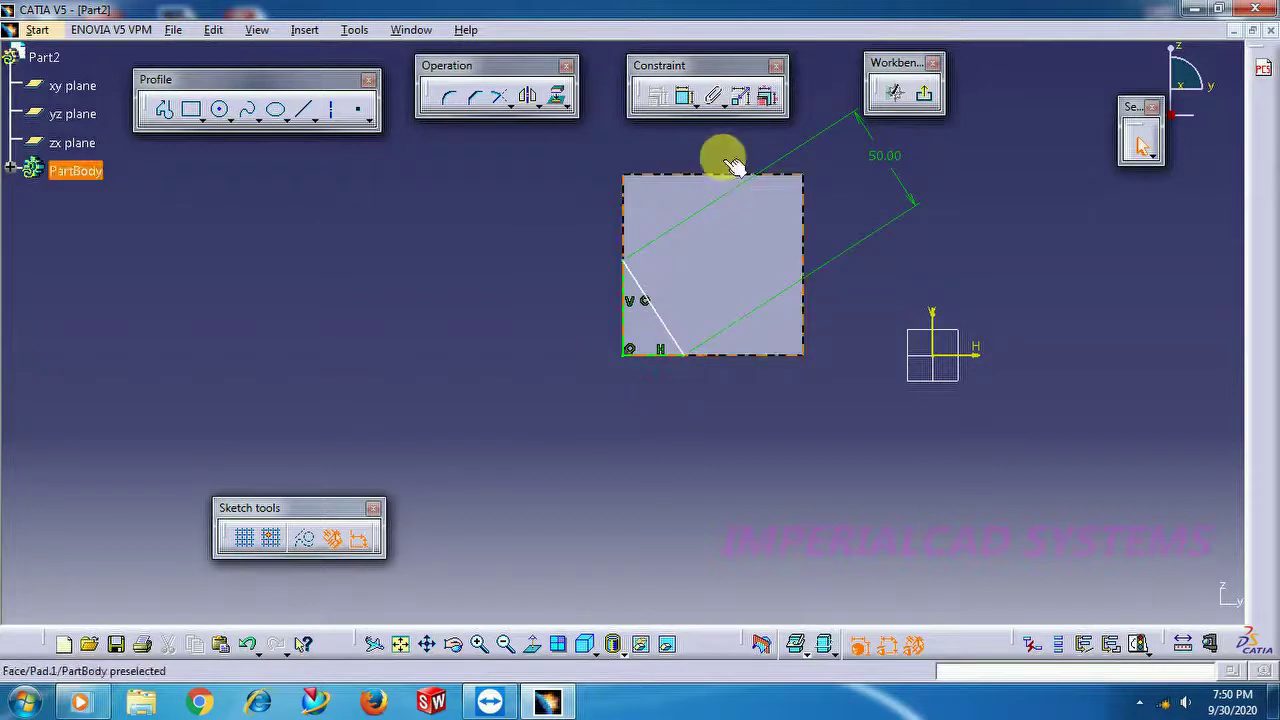
Step: Constrain the angle between the triangle's sloping and horizontal sides to 45° and finish the sketch
left_click(685, 96)
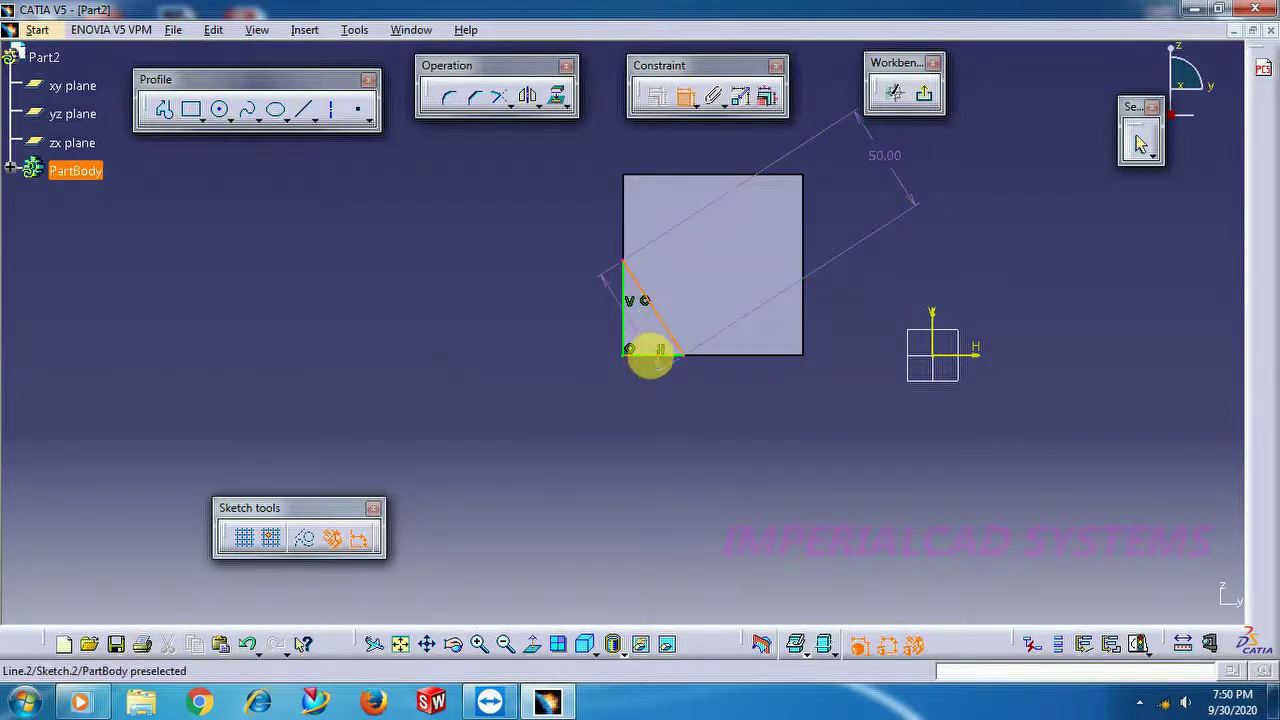
left_click(645, 350)
double_click(582, 324)
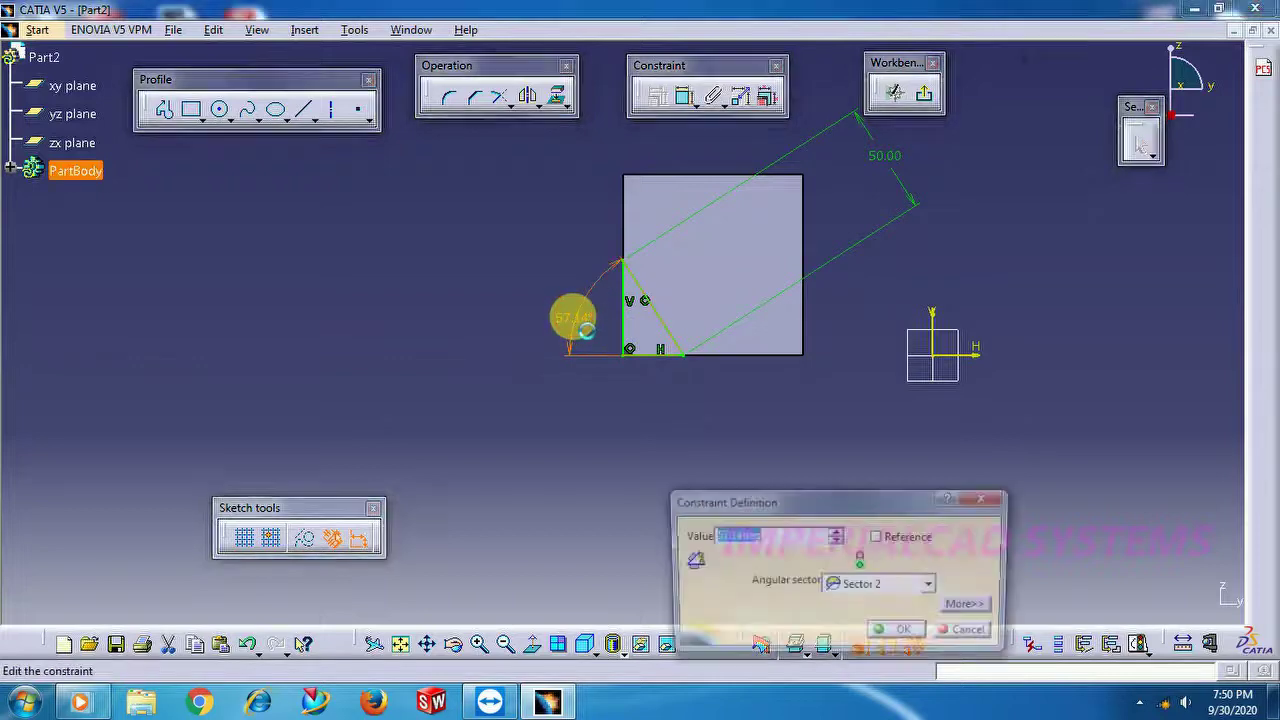
key("Return")
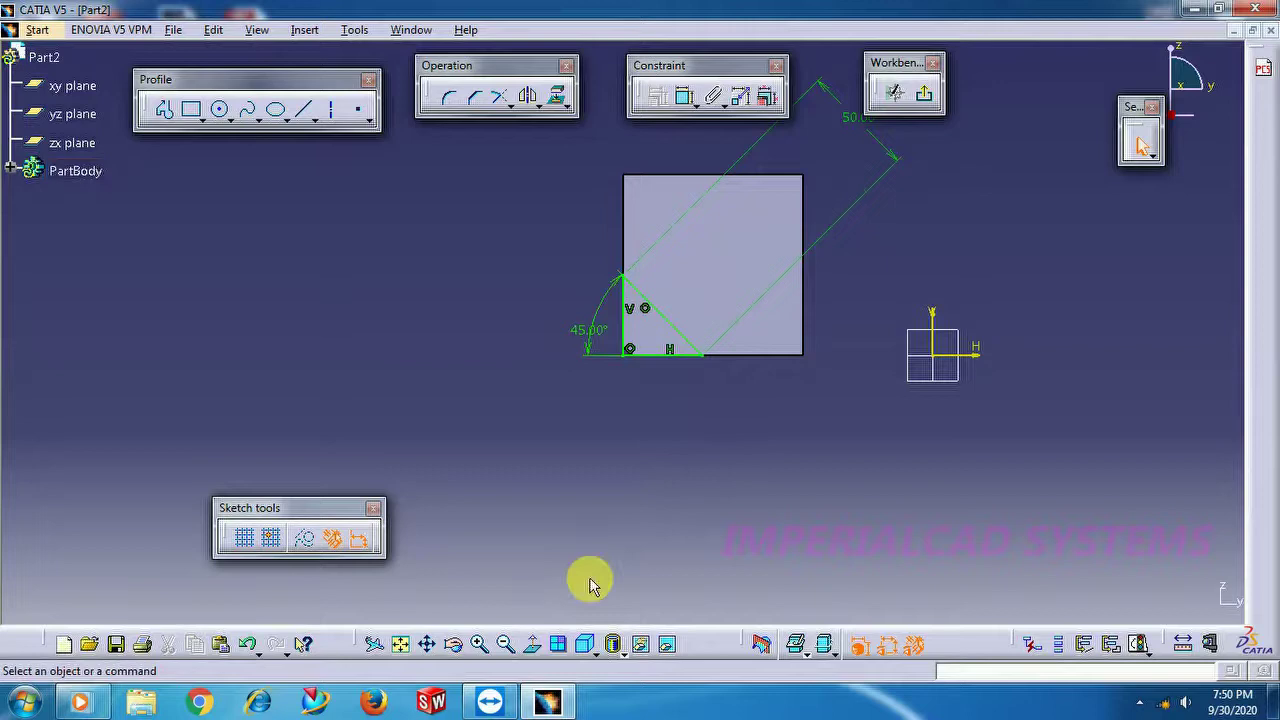
left_click(480, 643)
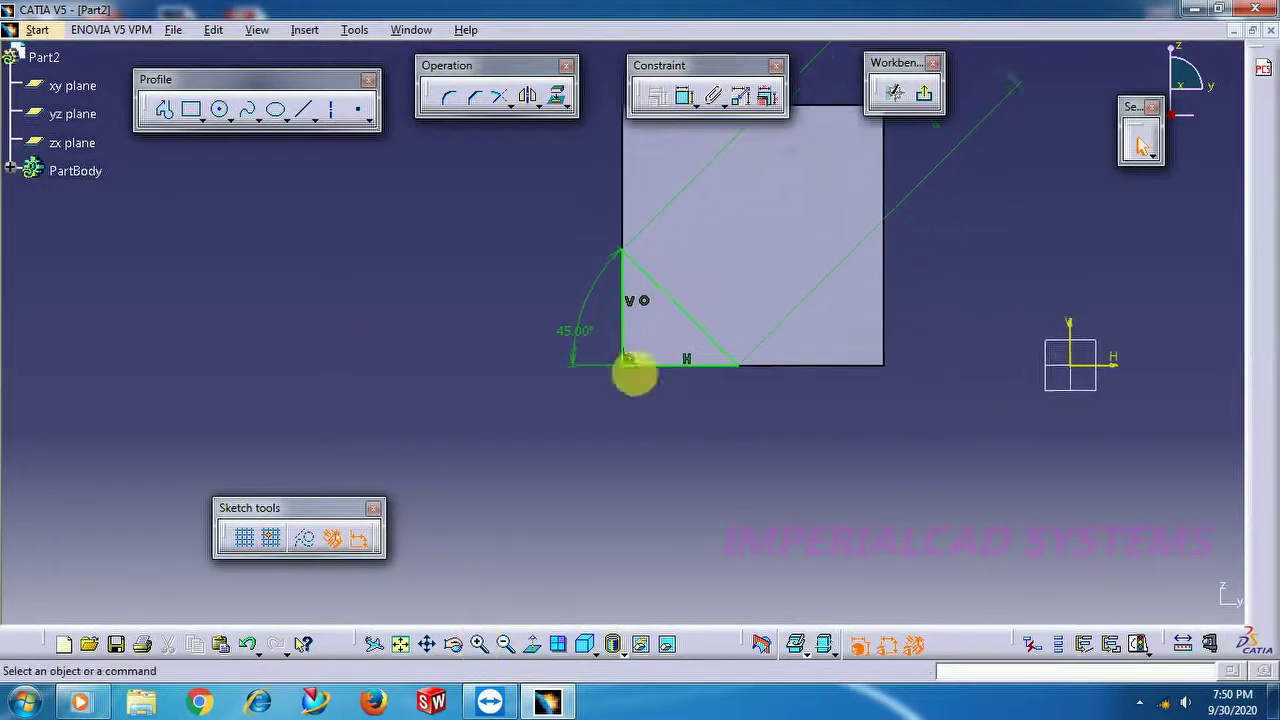
left_click(923, 93)
Step: View the triangle sketch on the block, compare it with the stiffening rib in Part1, and return to Part2
left_click(377, 643)
left_click_drag(371, 551, 891, 274)
left_click(891, 278)
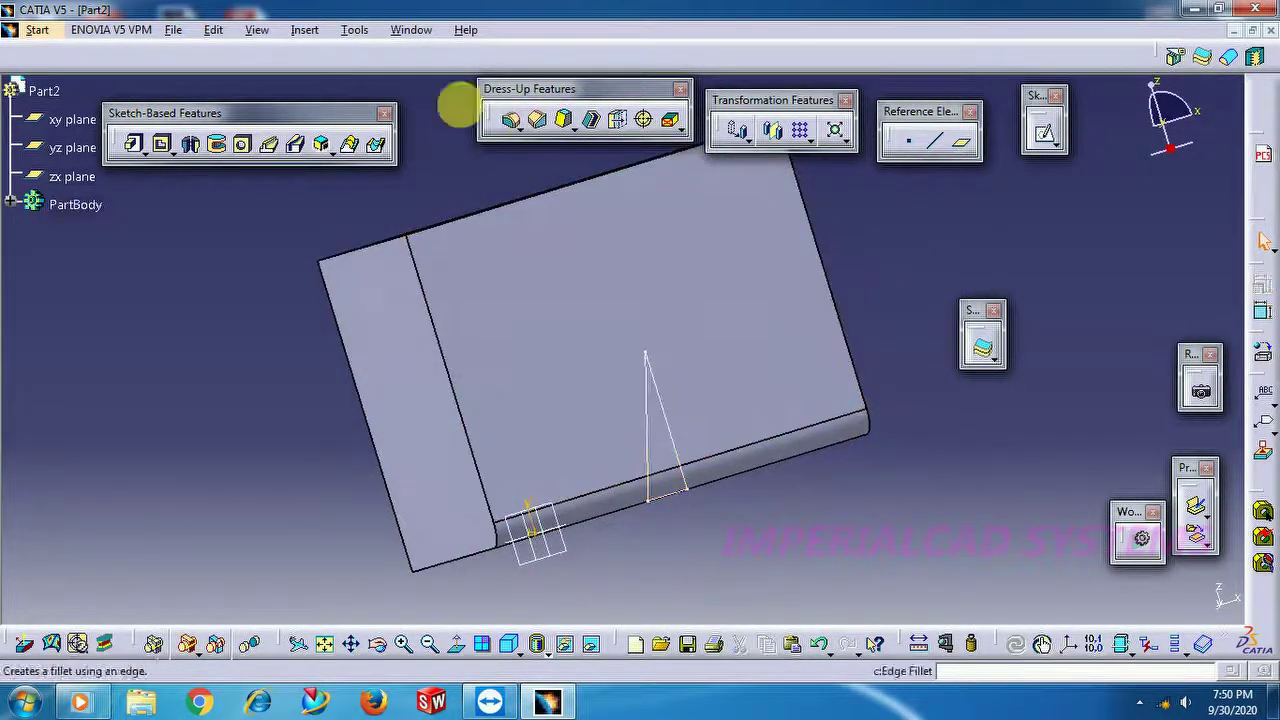
left_click(411, 30)
left_click(428, 150)
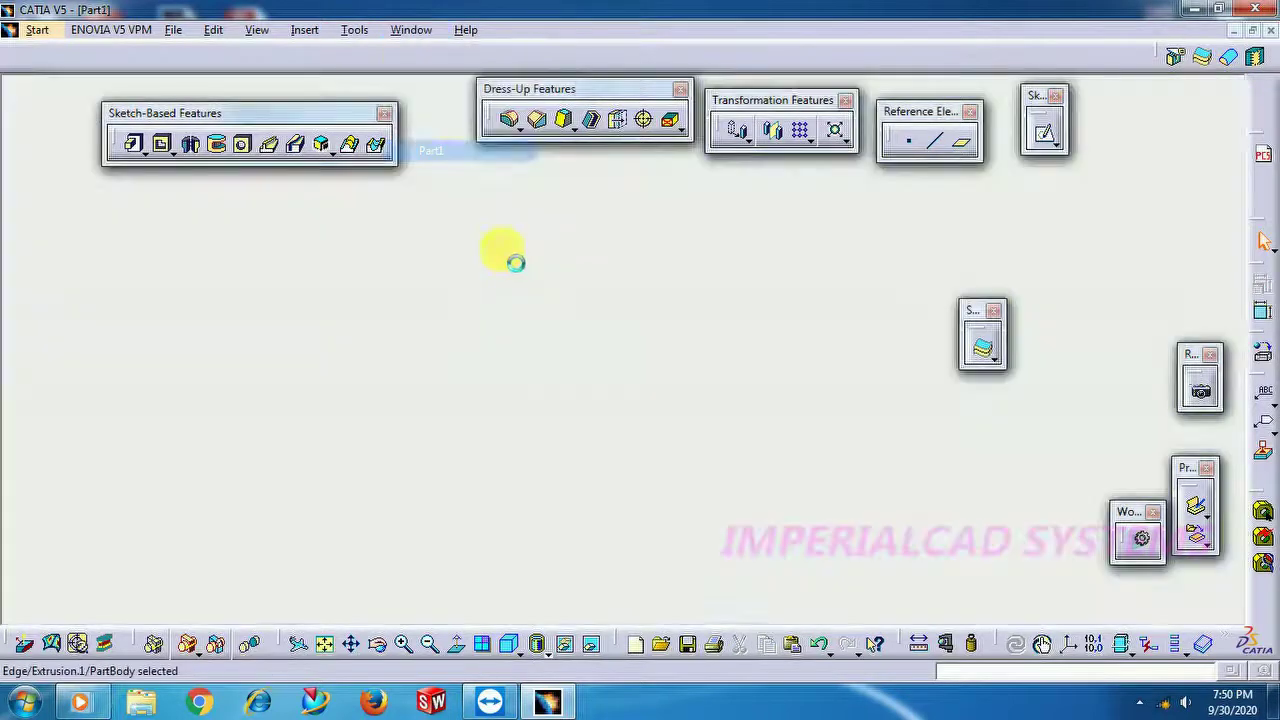
left_click(377, 643)
left_click_drag(394, 486, 773, 295)
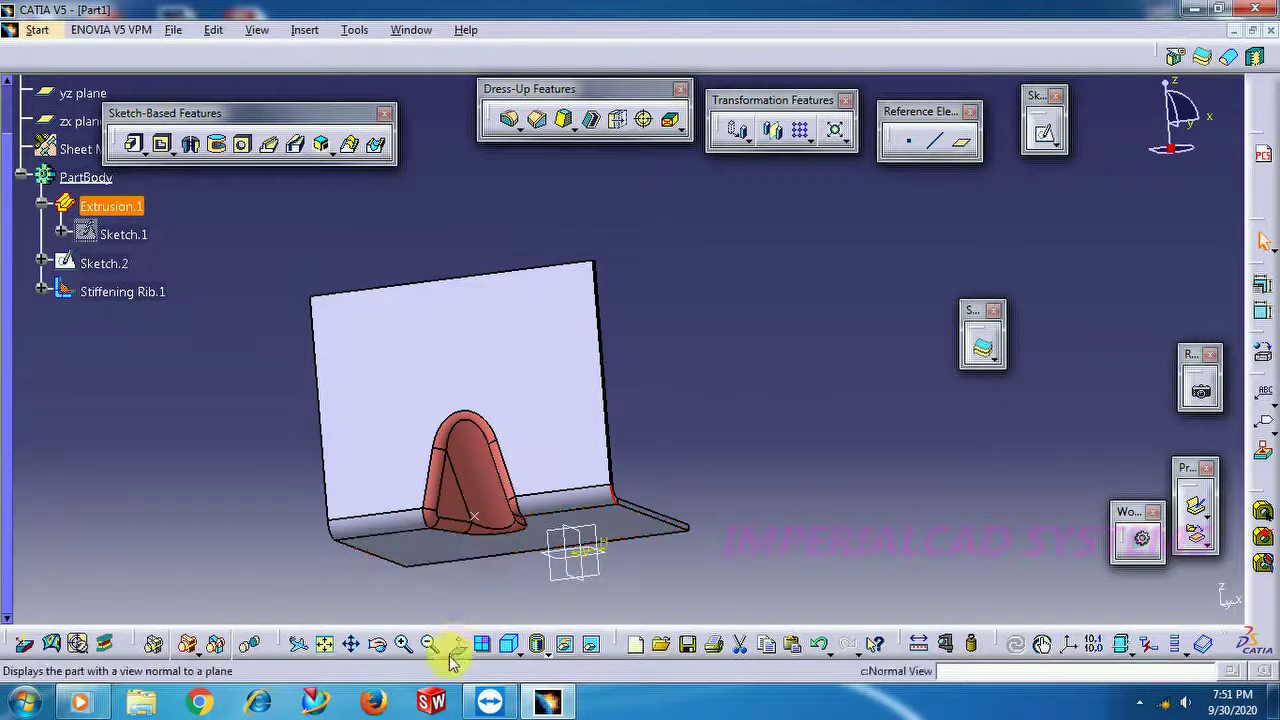
left_click(408, 36)
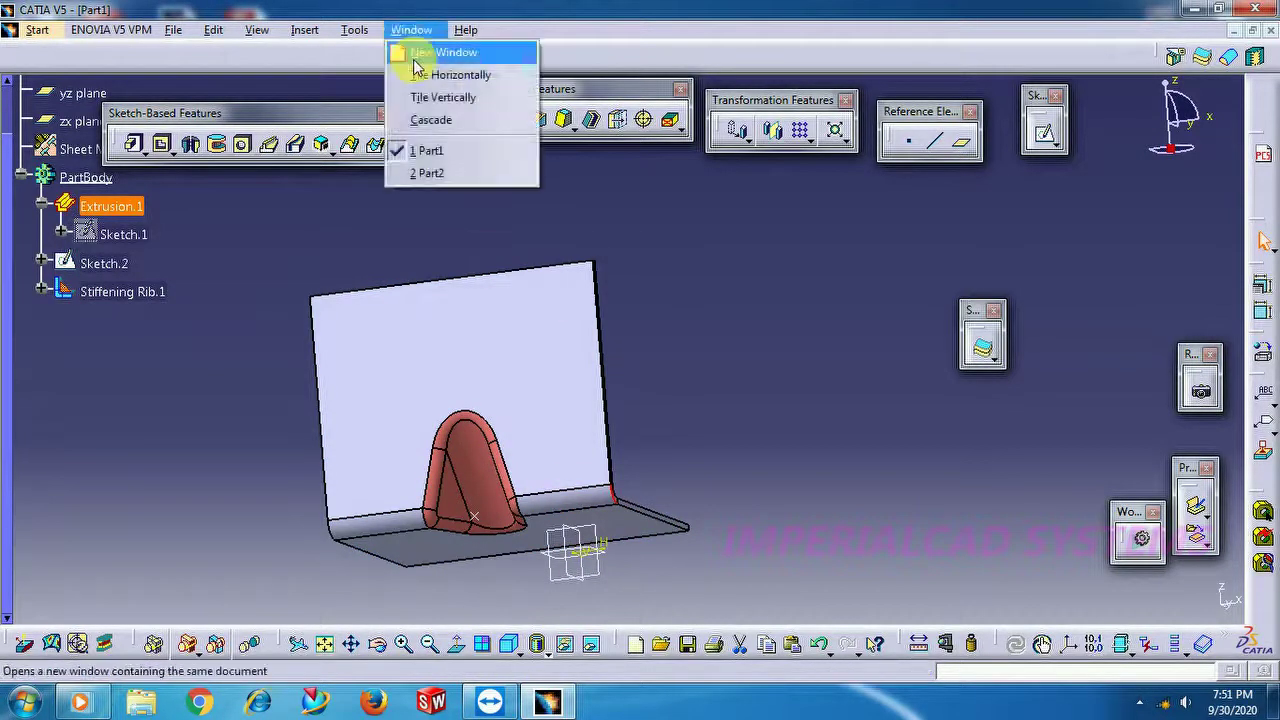
left_click(427, 177)
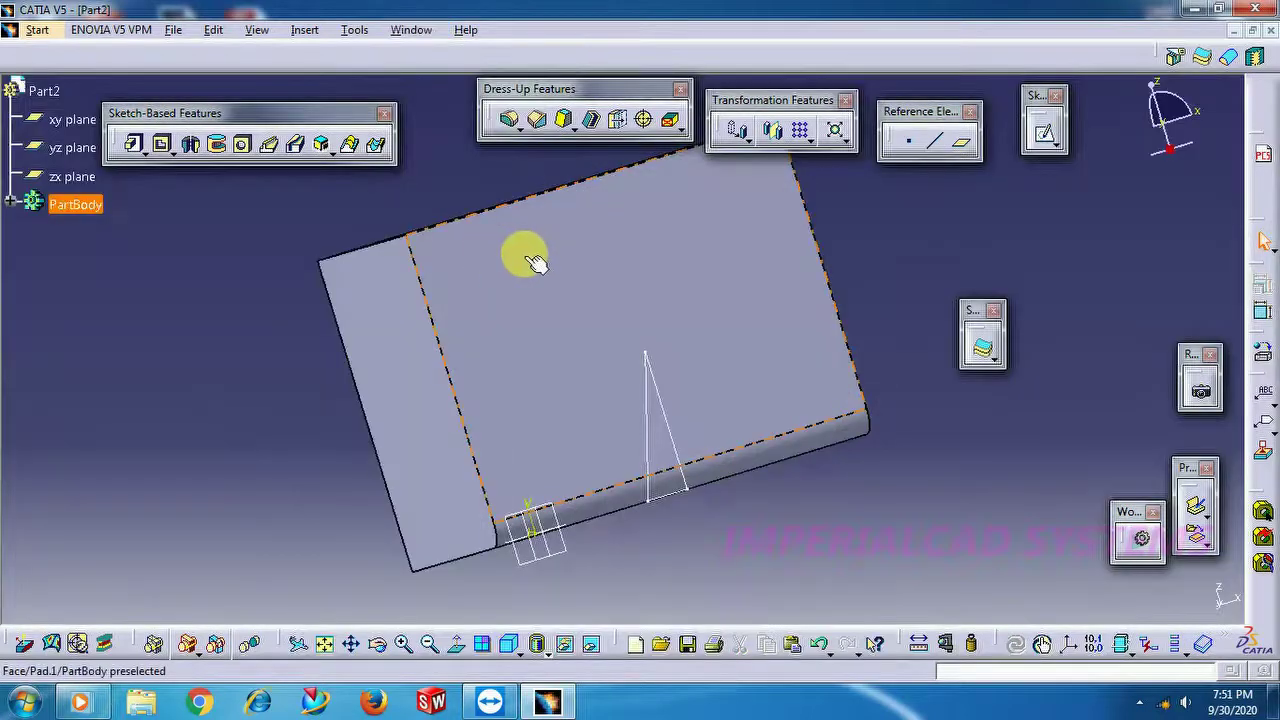
Step: Cut a pocket from the triangle sketch with an 8 mm depth and mirrored extent
left_click(162, 147)
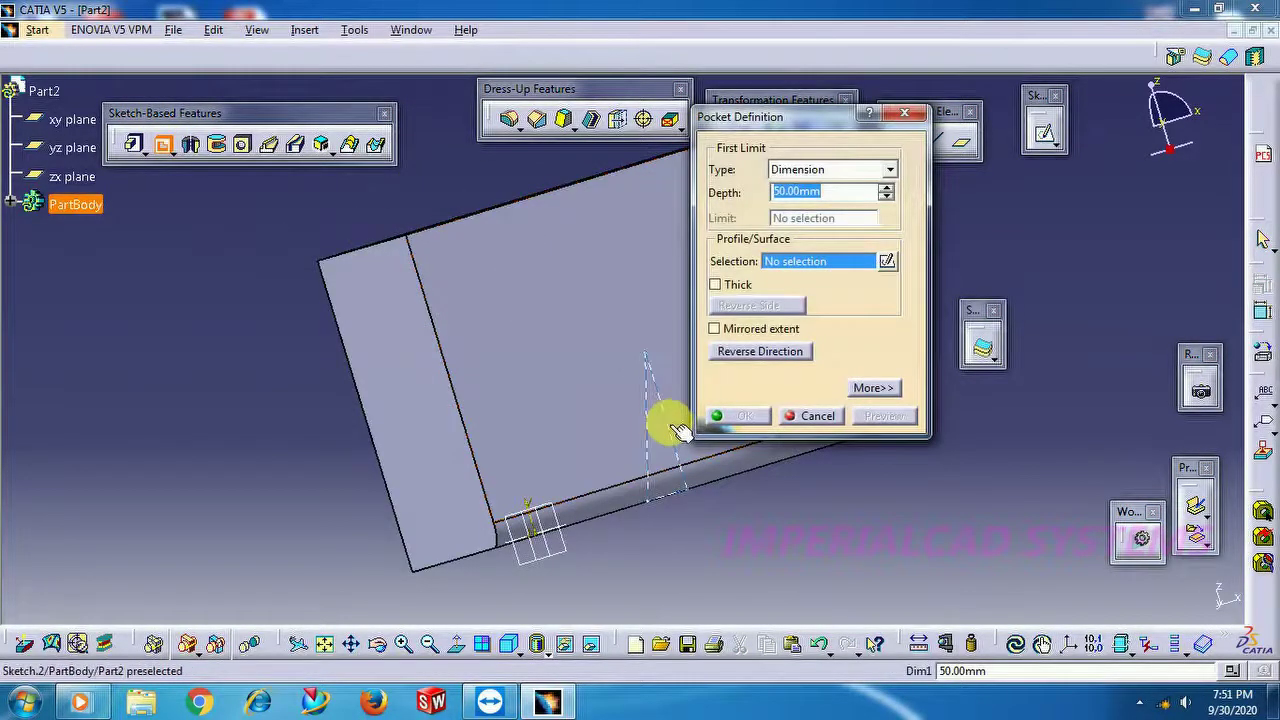
left_click(665, 423)
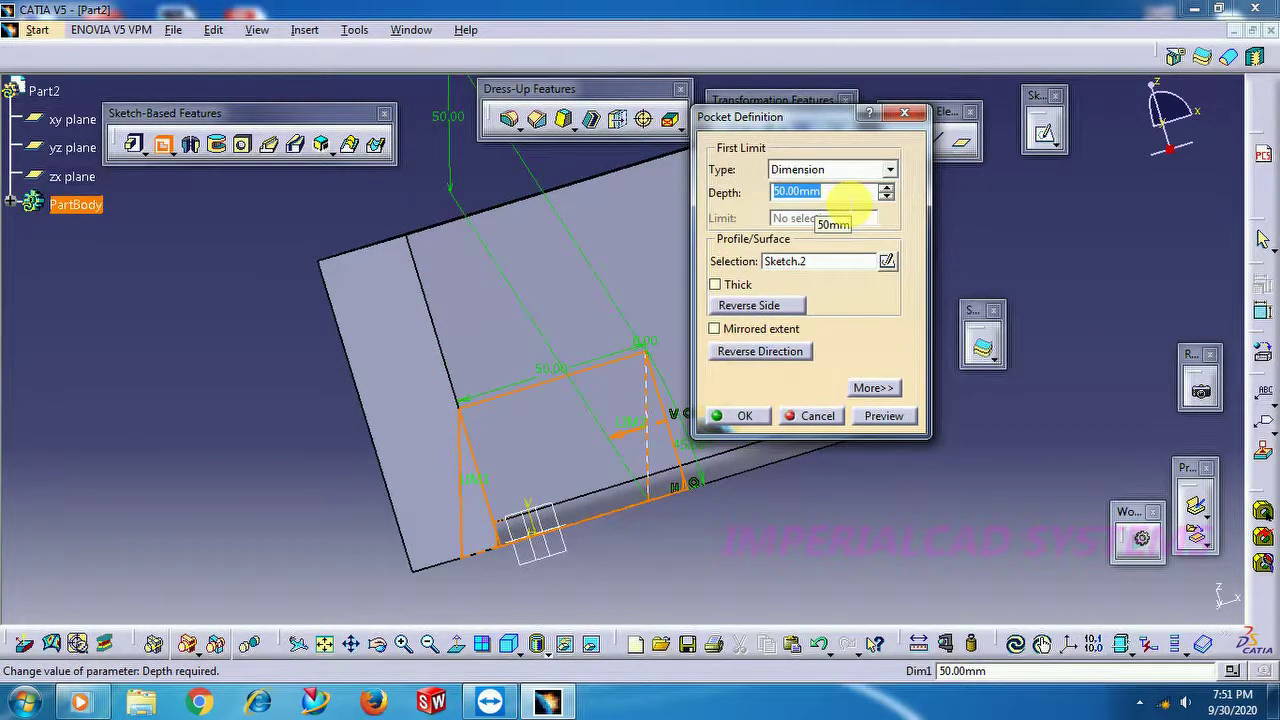
type("8")
key("Return")
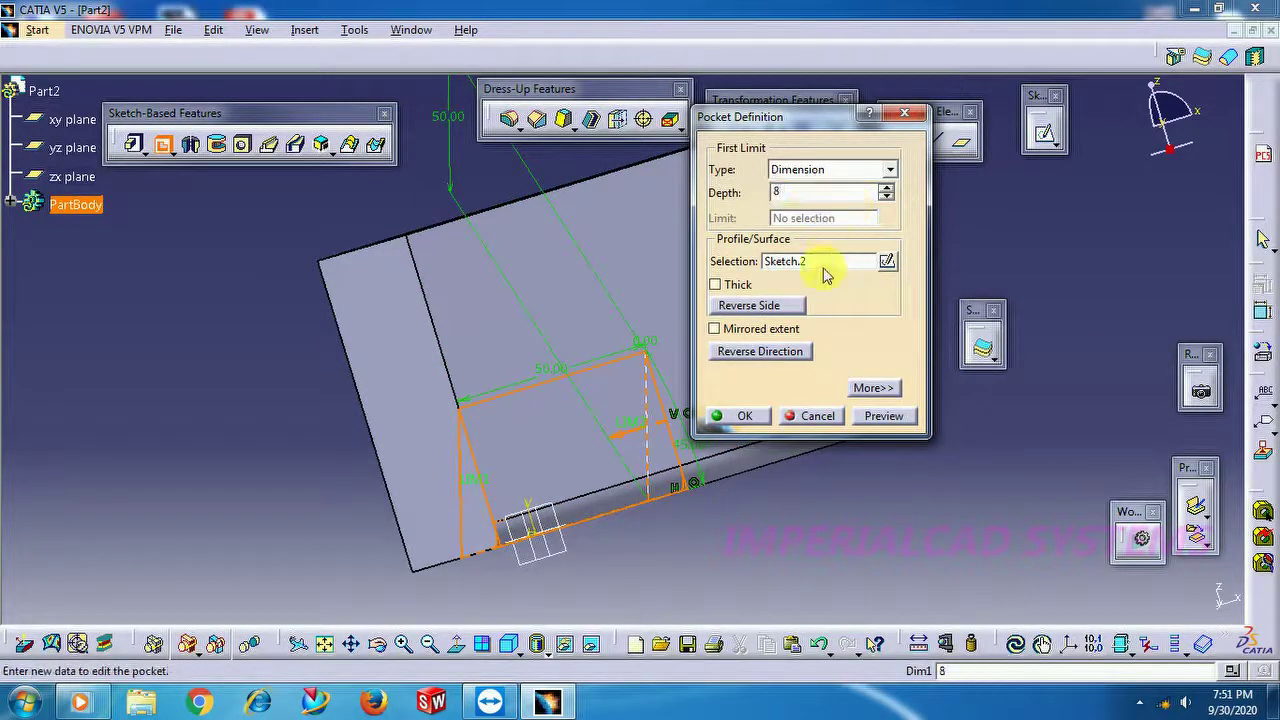
left_click(790, 329)
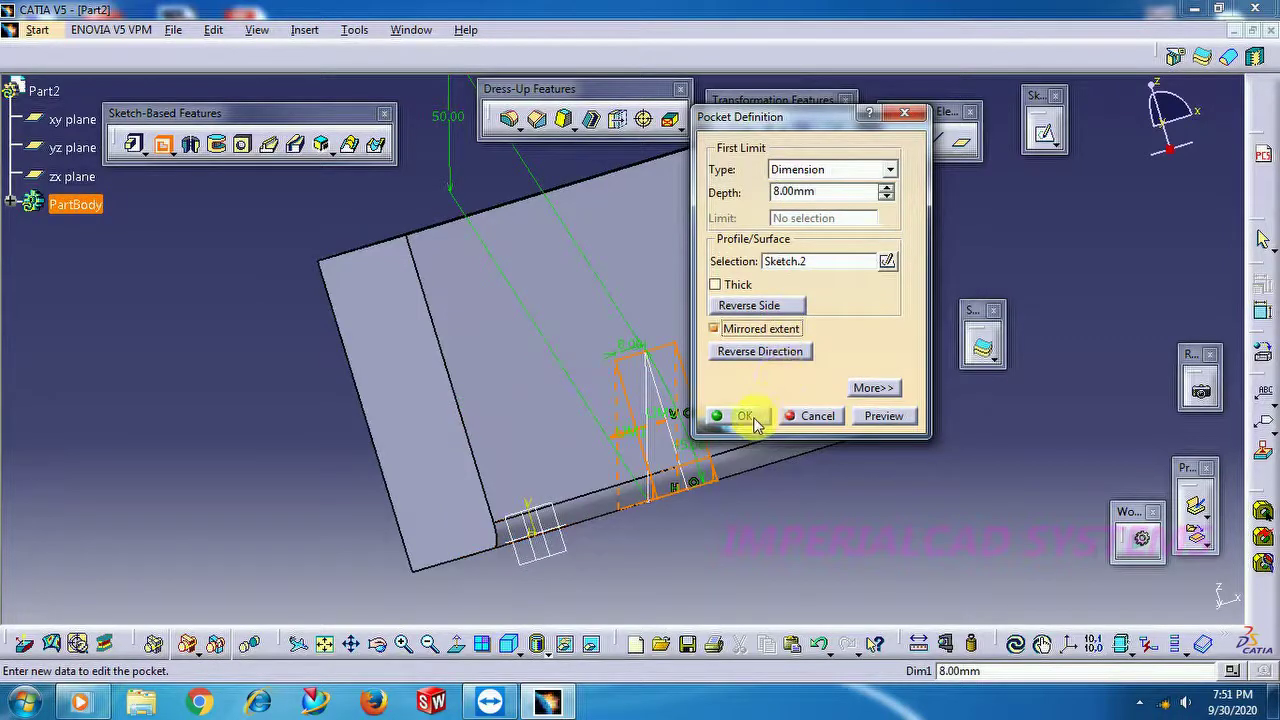
left_click(745, 416)
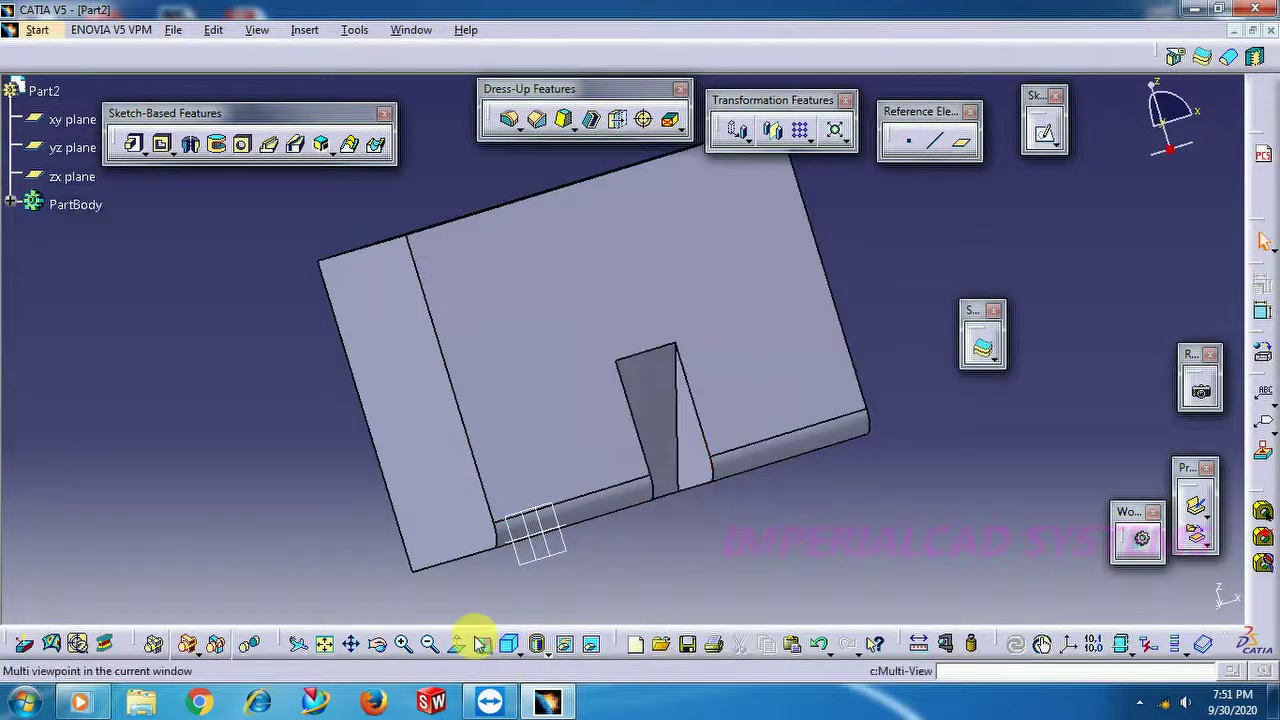
Step: Inspect the notch, examine the stiffening rib's definition parameters in Part1 without changing them, and return to Part2
left_click(377, 643)
left_click_drag(657, 534, 600, 371)
left_click(411, 30)
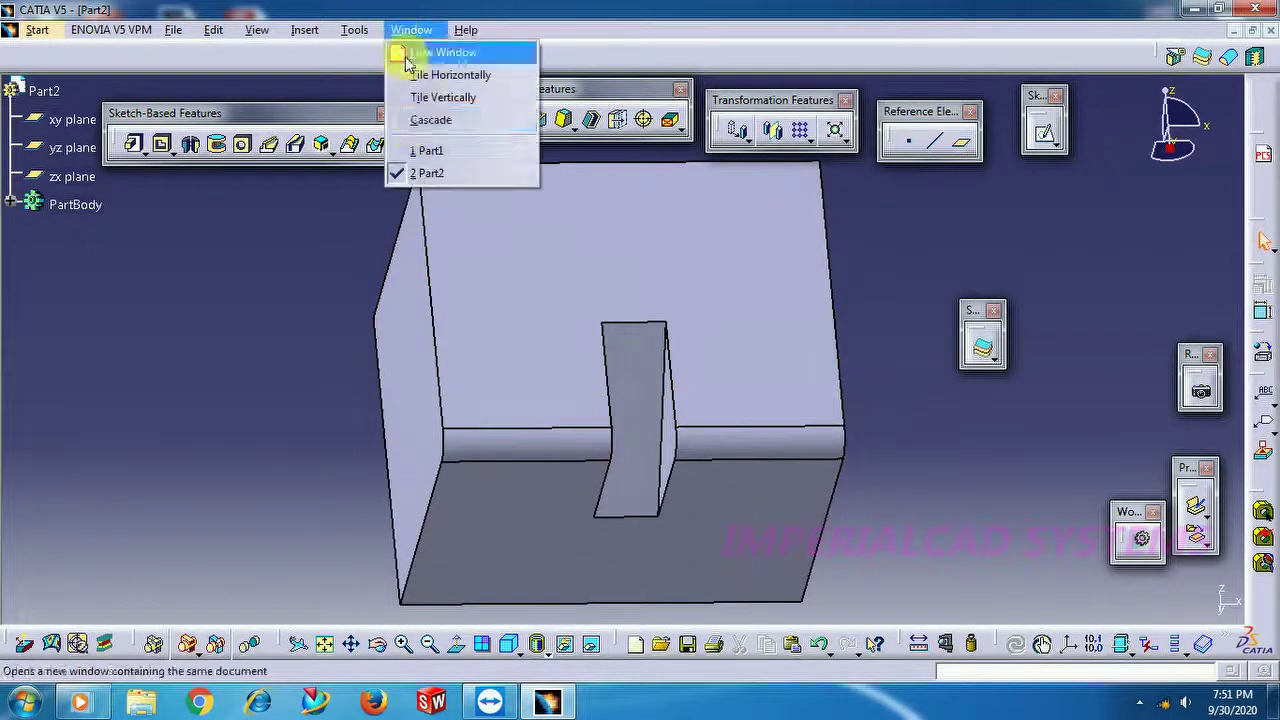
left_click(427, 150)
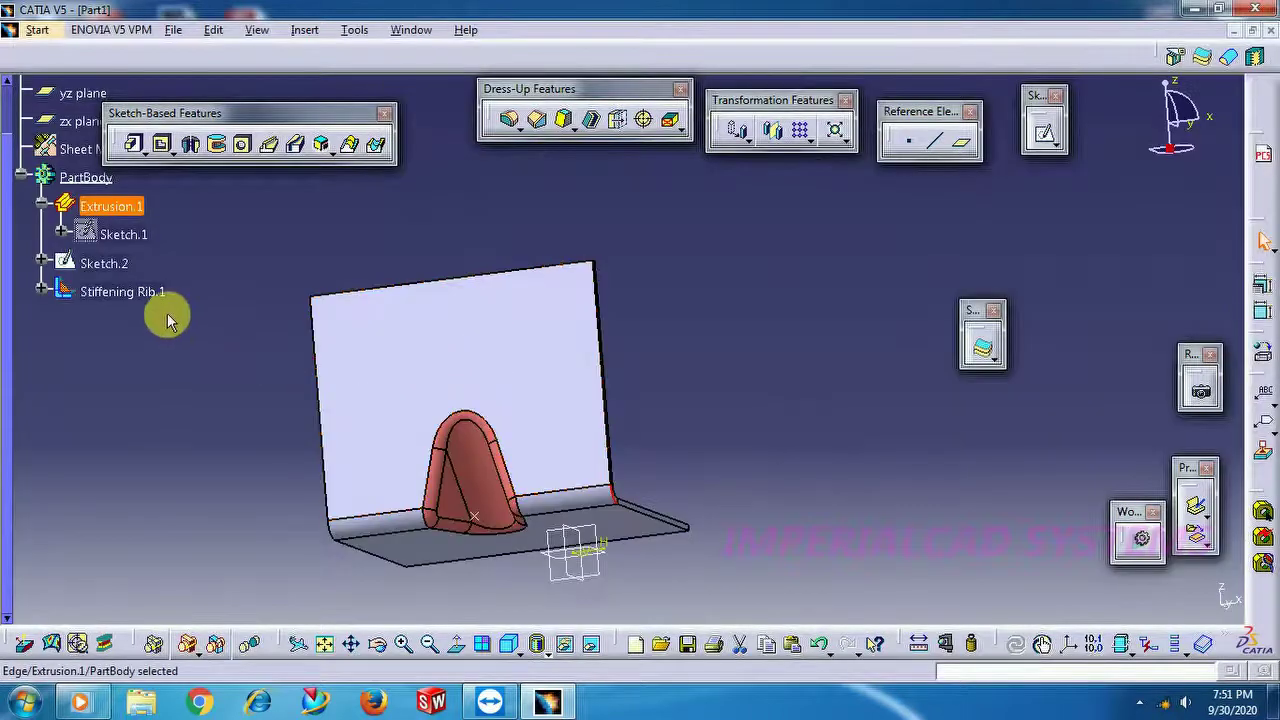
double_click(140, 291)
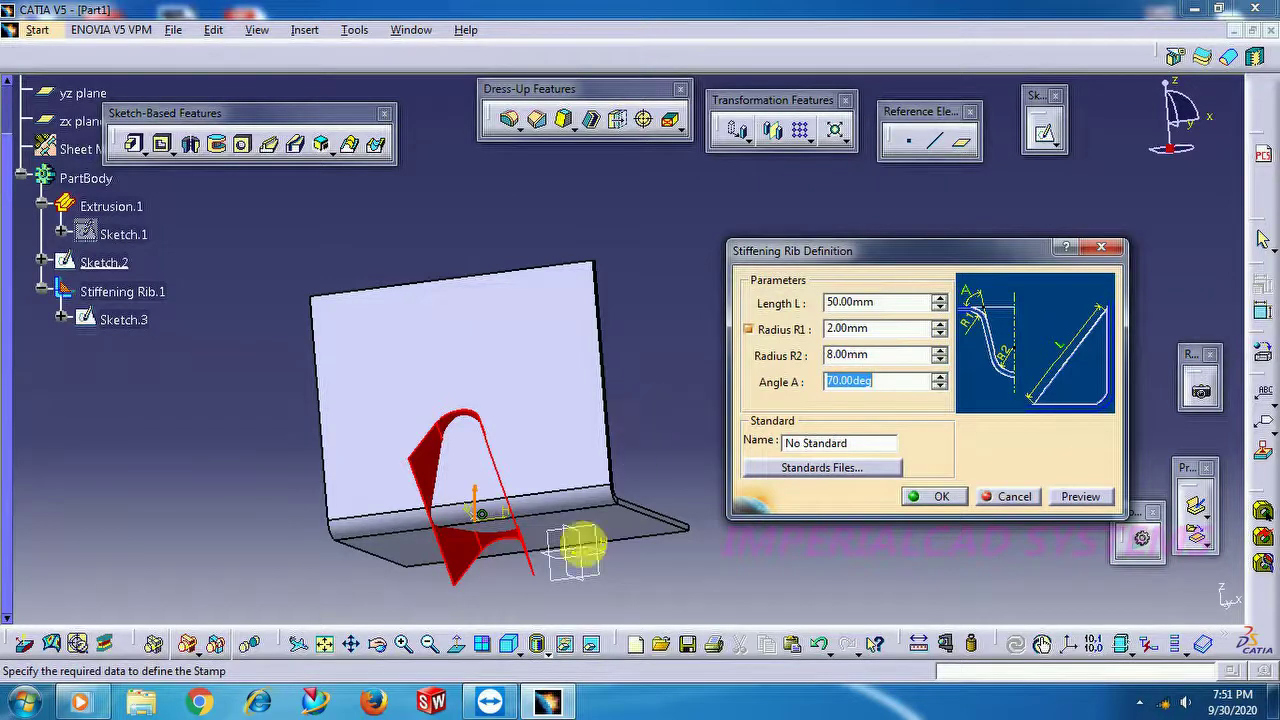
left_click(543, 705)
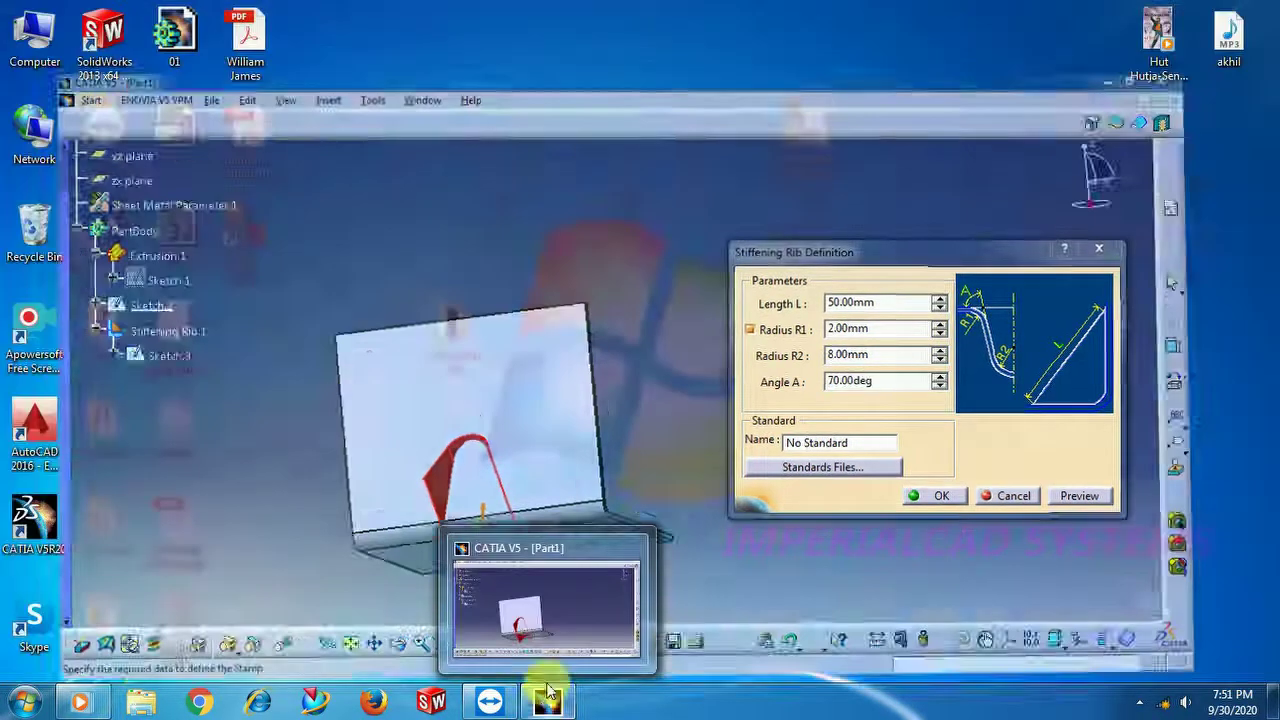
left_click(537, 708)
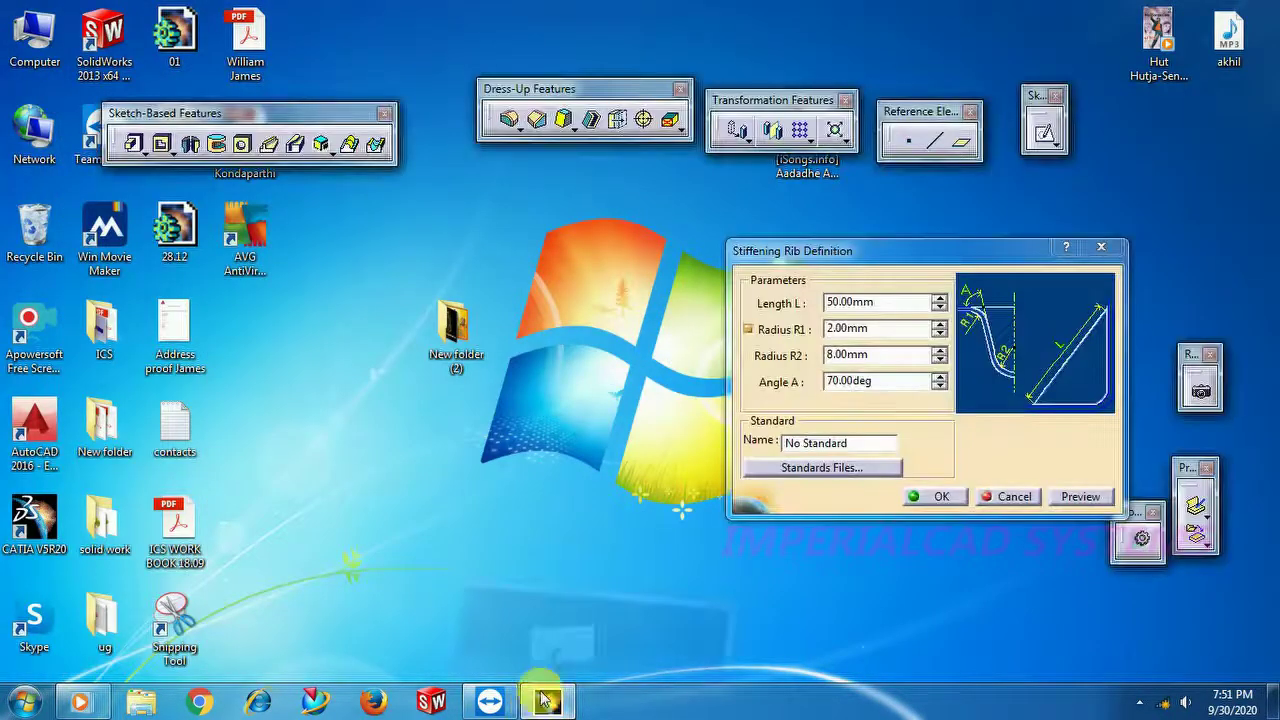
left_click(1014, 497)
left_click(411, 30)
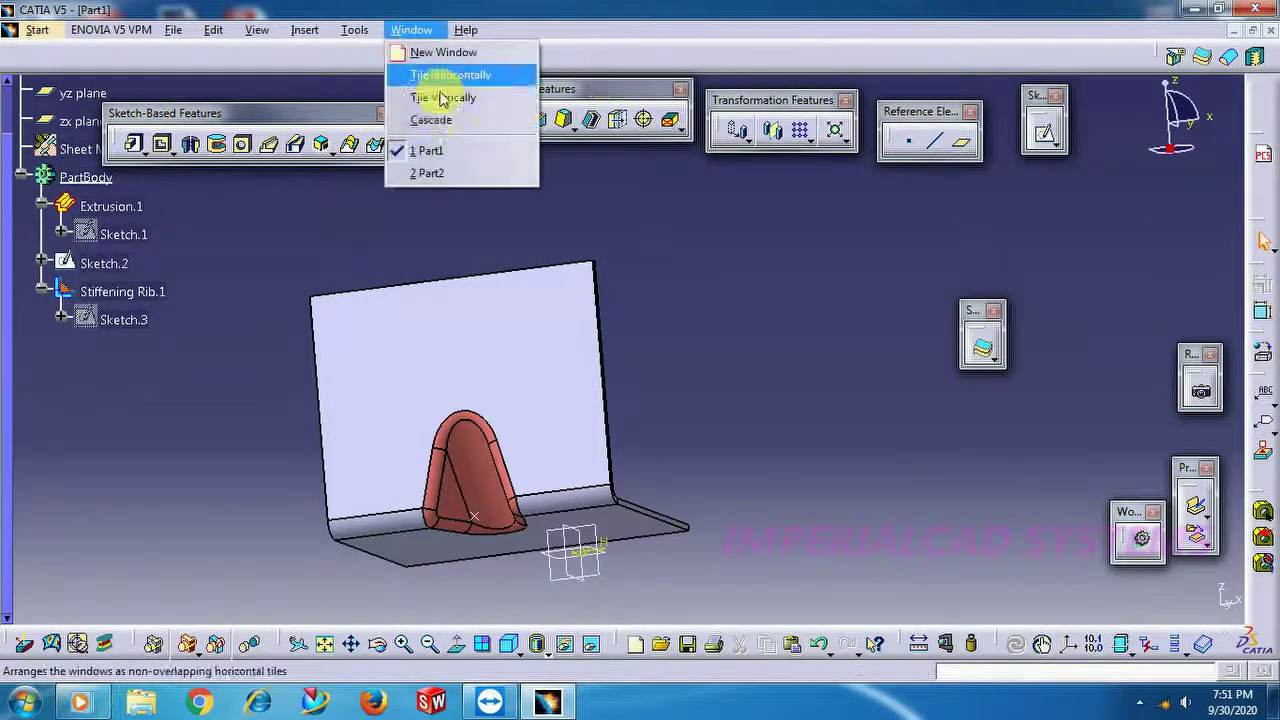
left_click(427, 173)
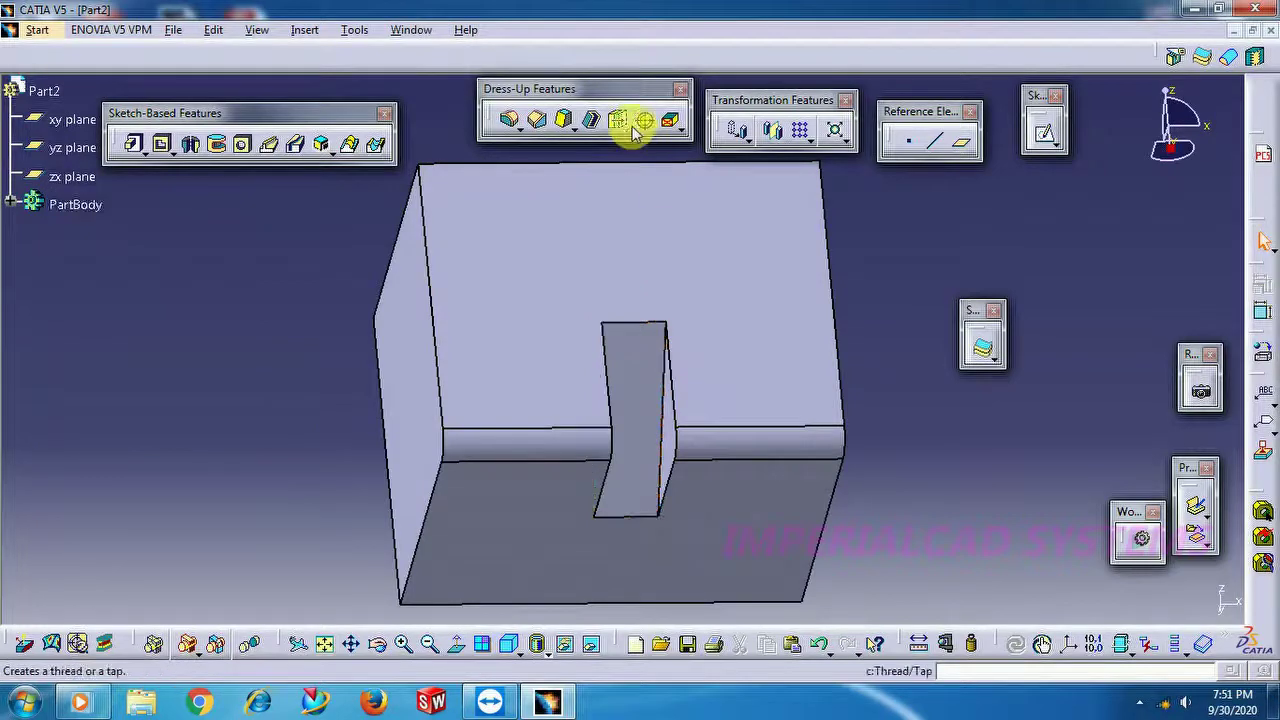
Step: Draft the notch's two triangular side faces by 20°, using the notch's sloping inner face as the neutral element
left_click(565, 120)
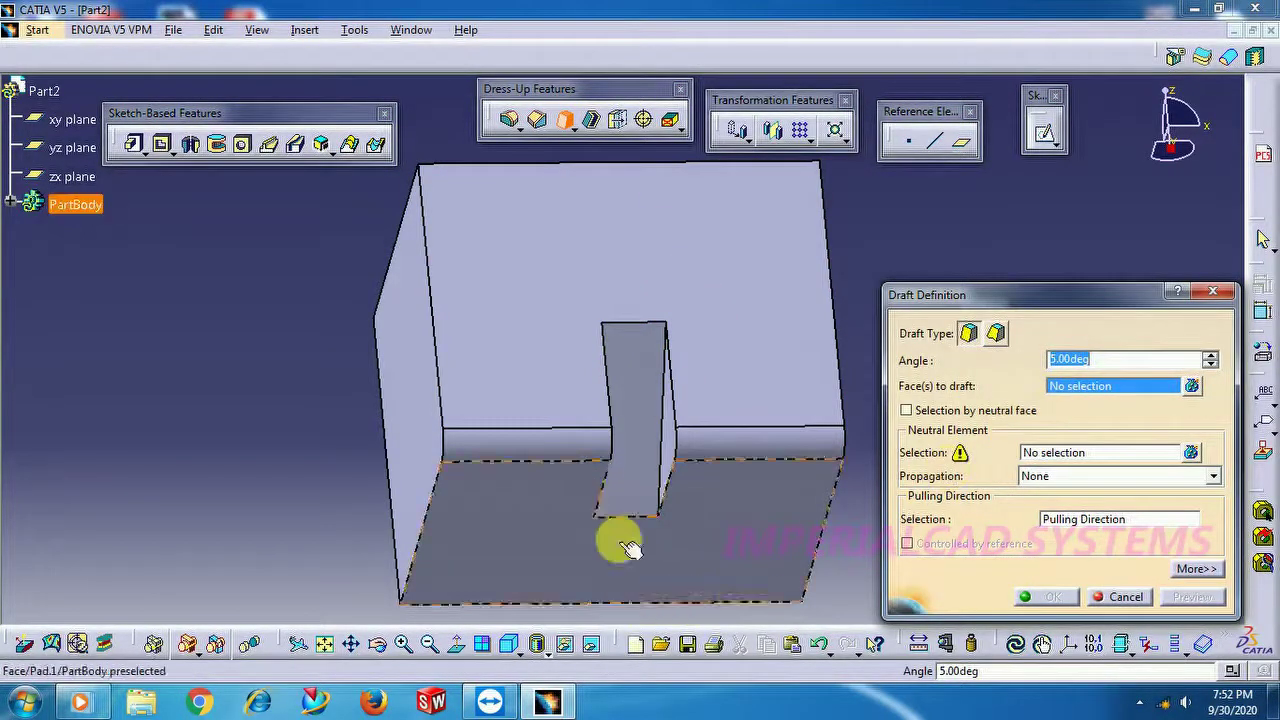
left_click(676, 452)
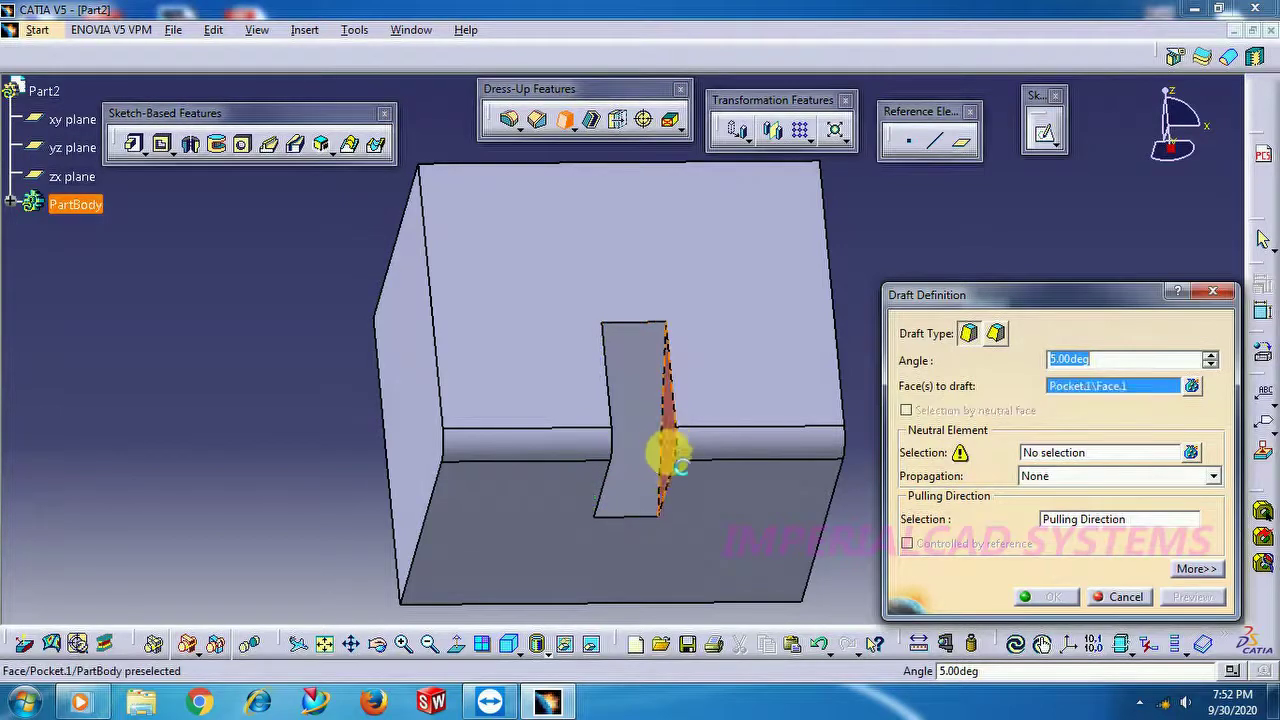
left_click_drag(754, 368, 566, 409)
left_click(562, 428)
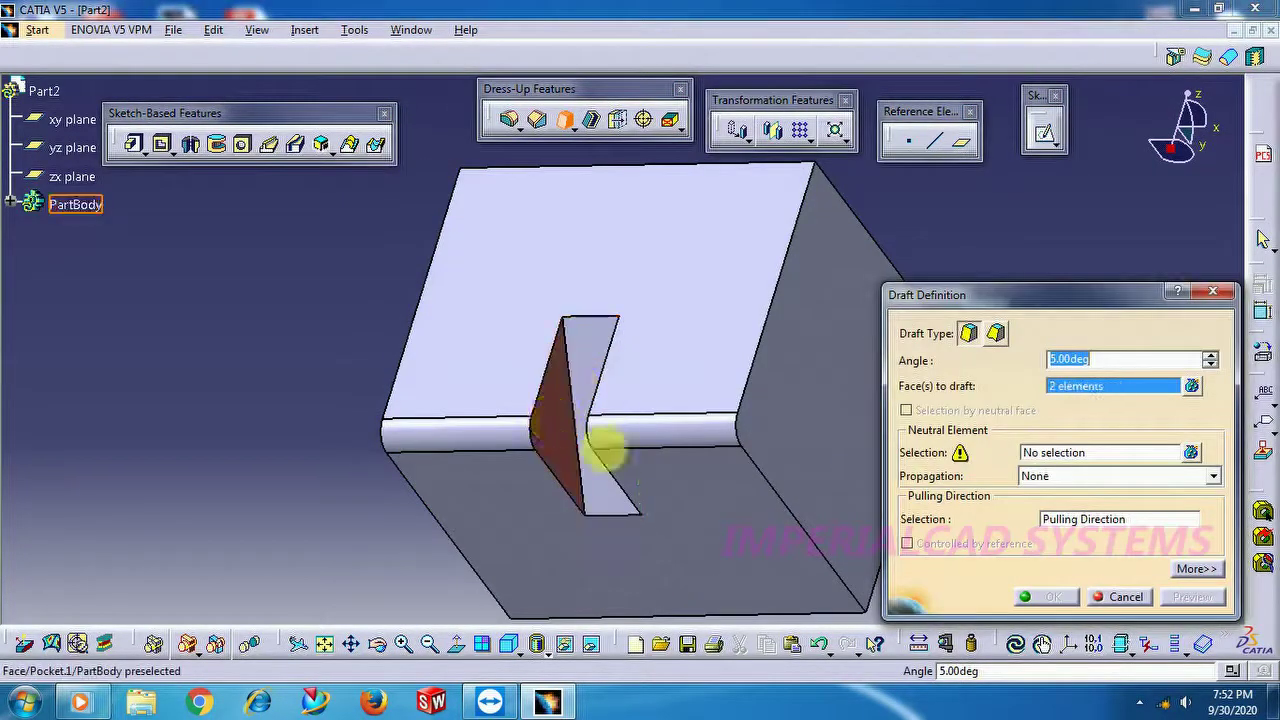
left_click(382, 647)
left_click_drag(691, 463, 829, 434)
left_click(1105, 452)
left_click(663, 400)
left_click(1194, 598)
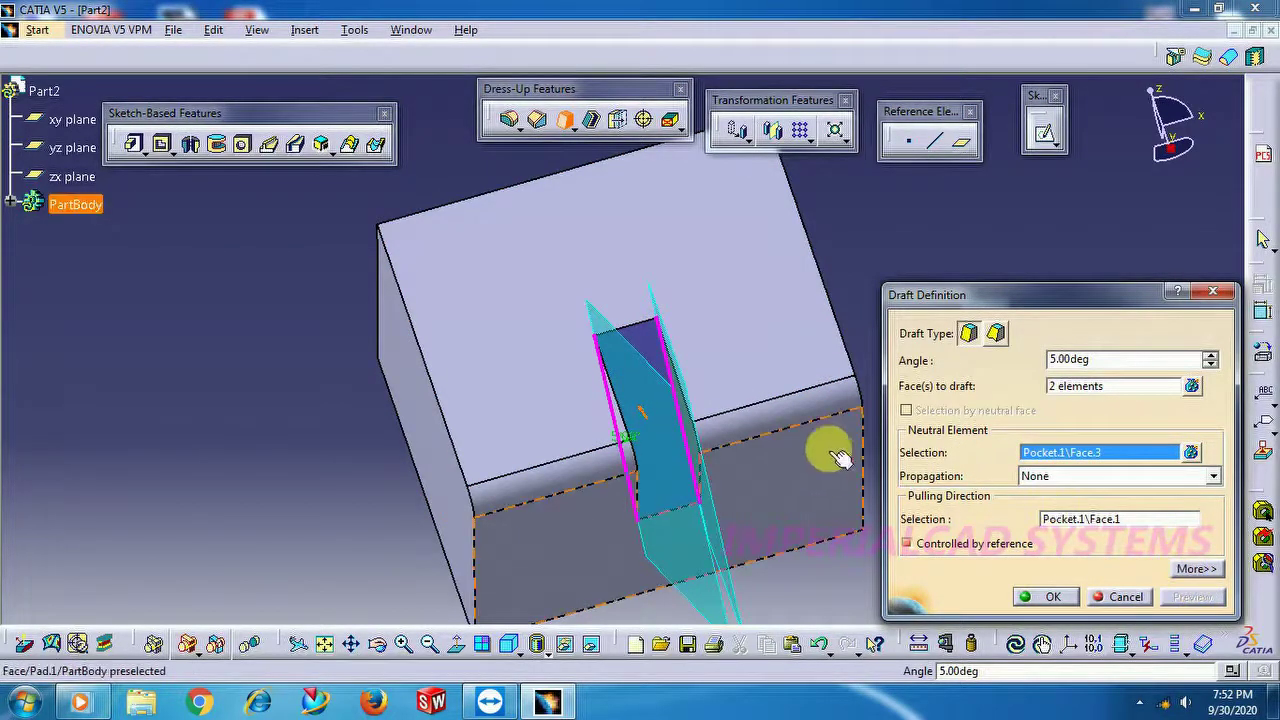
left_click(645, 418)
left_click(1178, 597)
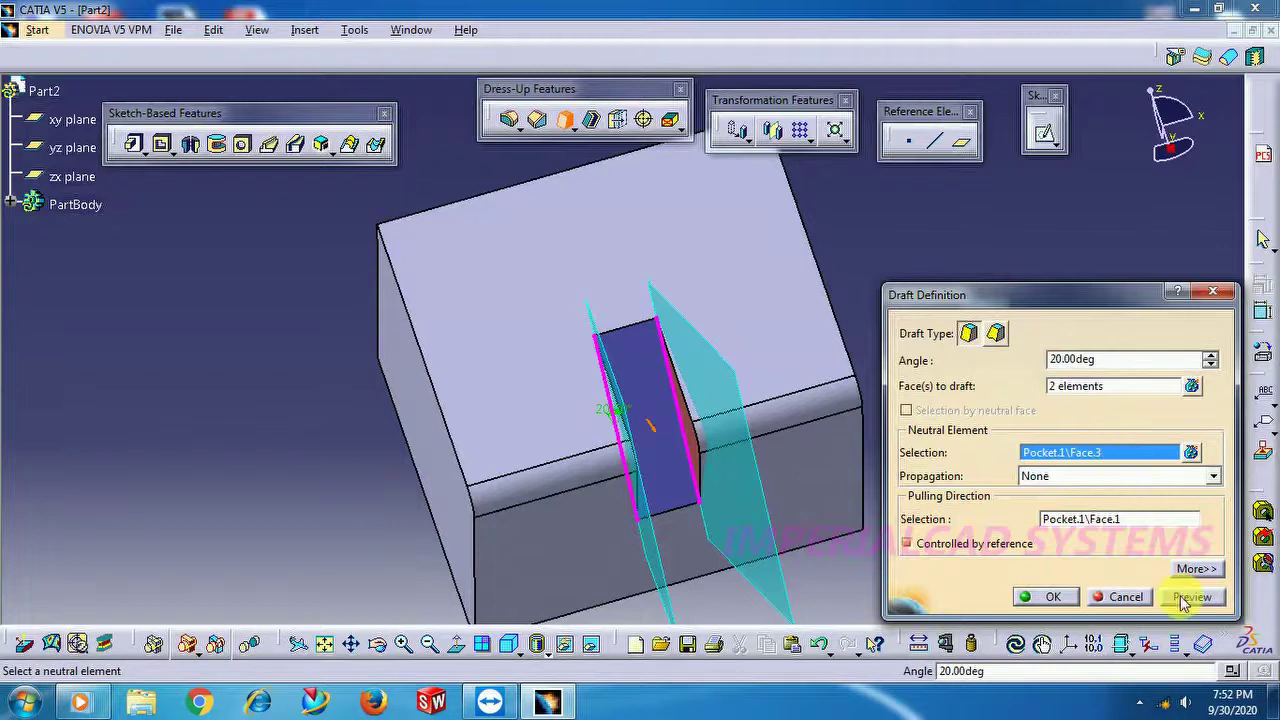
left_click(1185, 599)
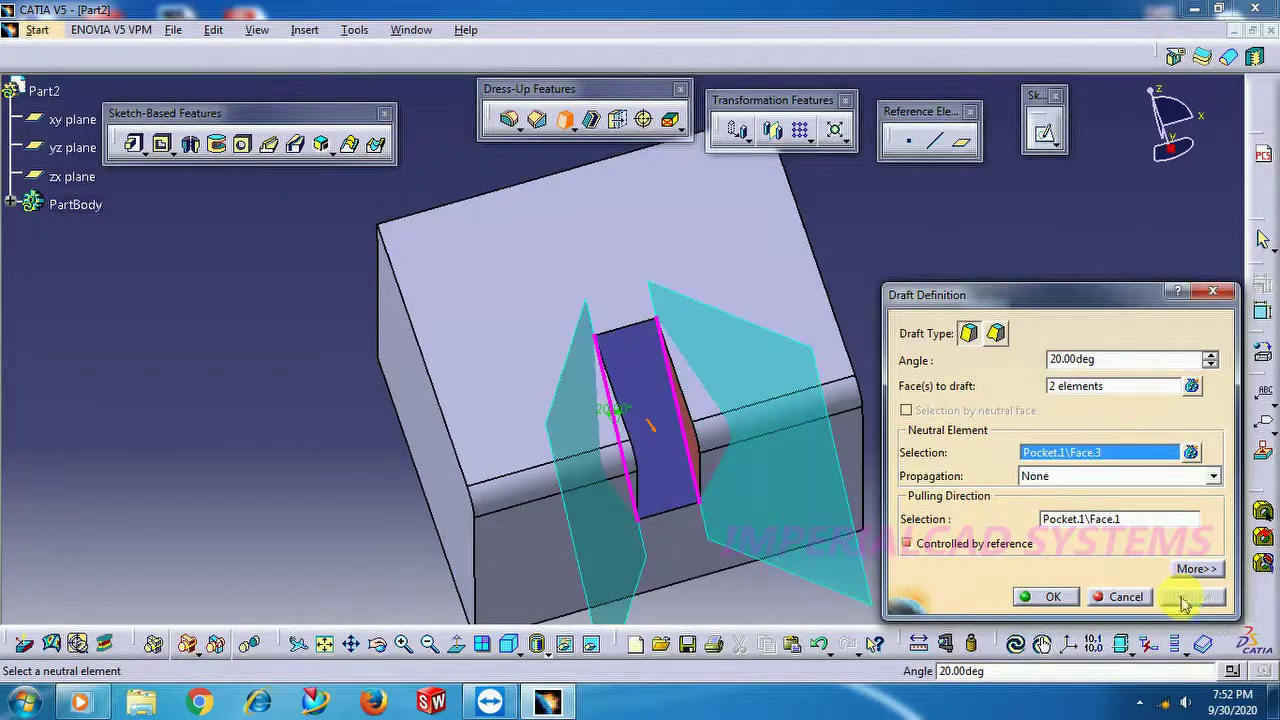
left_click(1043, 597)
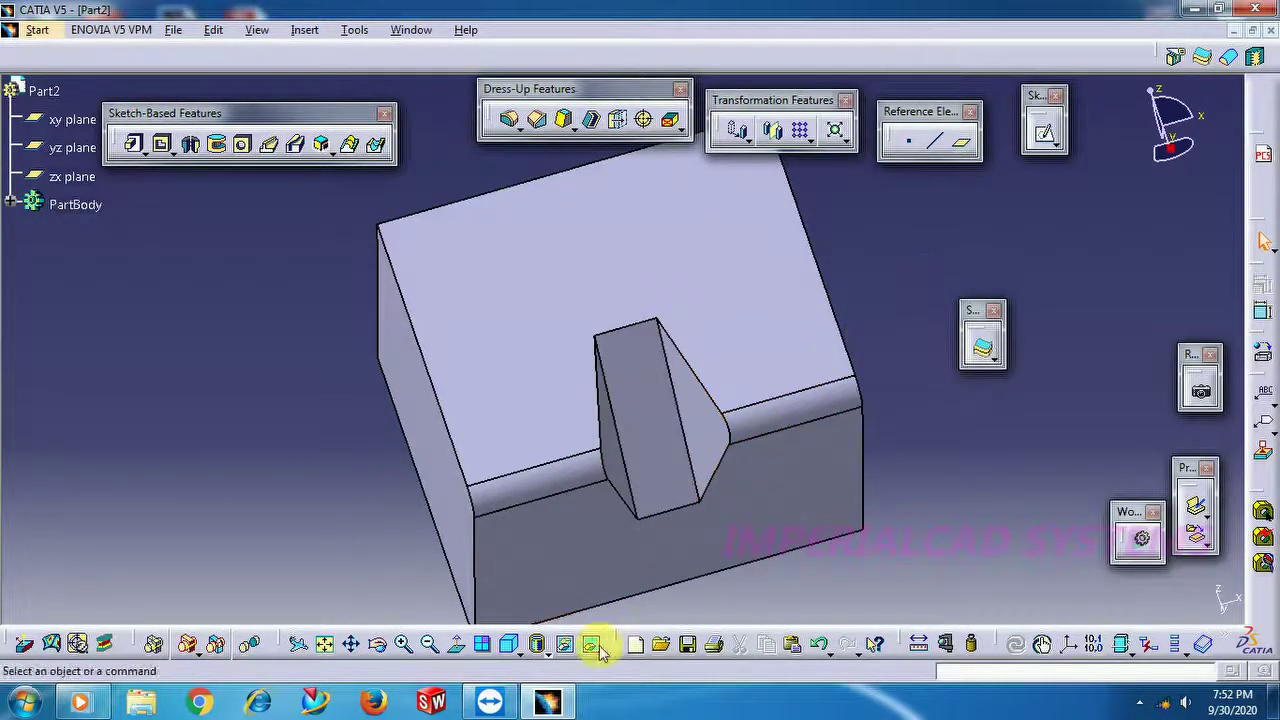
Step: Compare the drafted notch with the stiffening rib in Part1 from both sides of the bracket, and return to Part2
left_click(377, 645)
left_click_drag(526, 536, 634, 411)
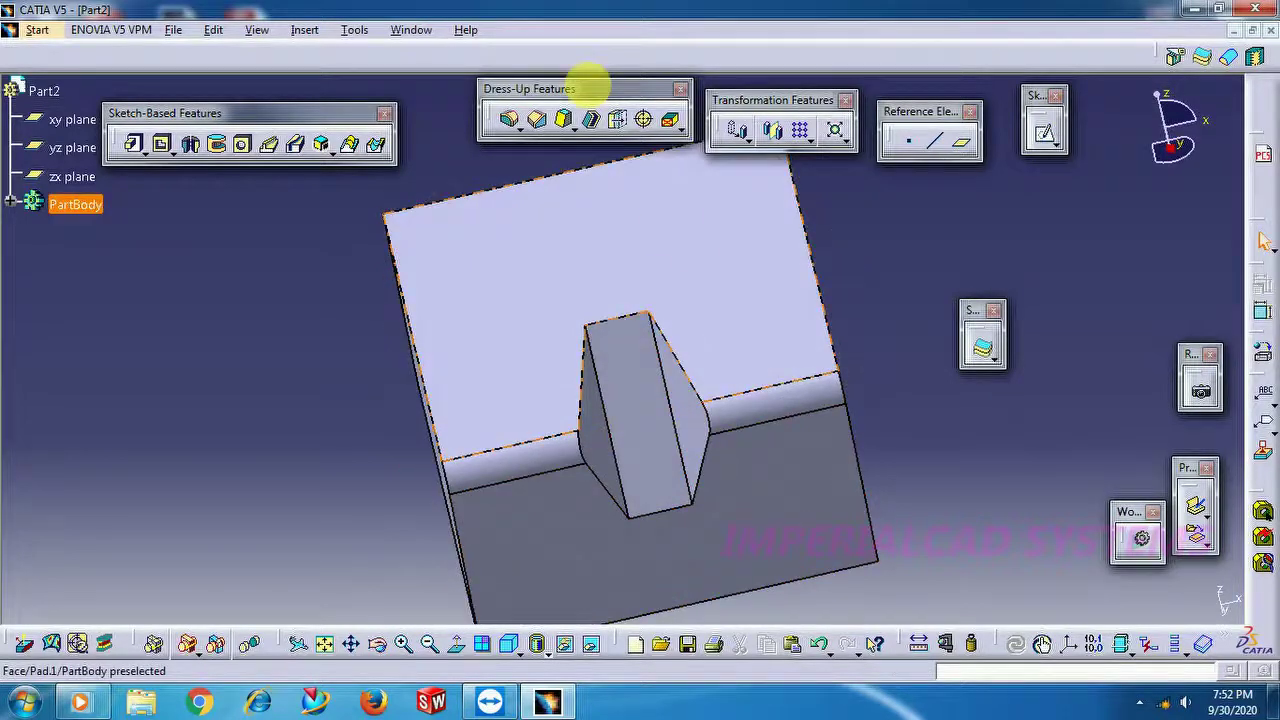
left_click(413, 33)
left_click(432, 150)
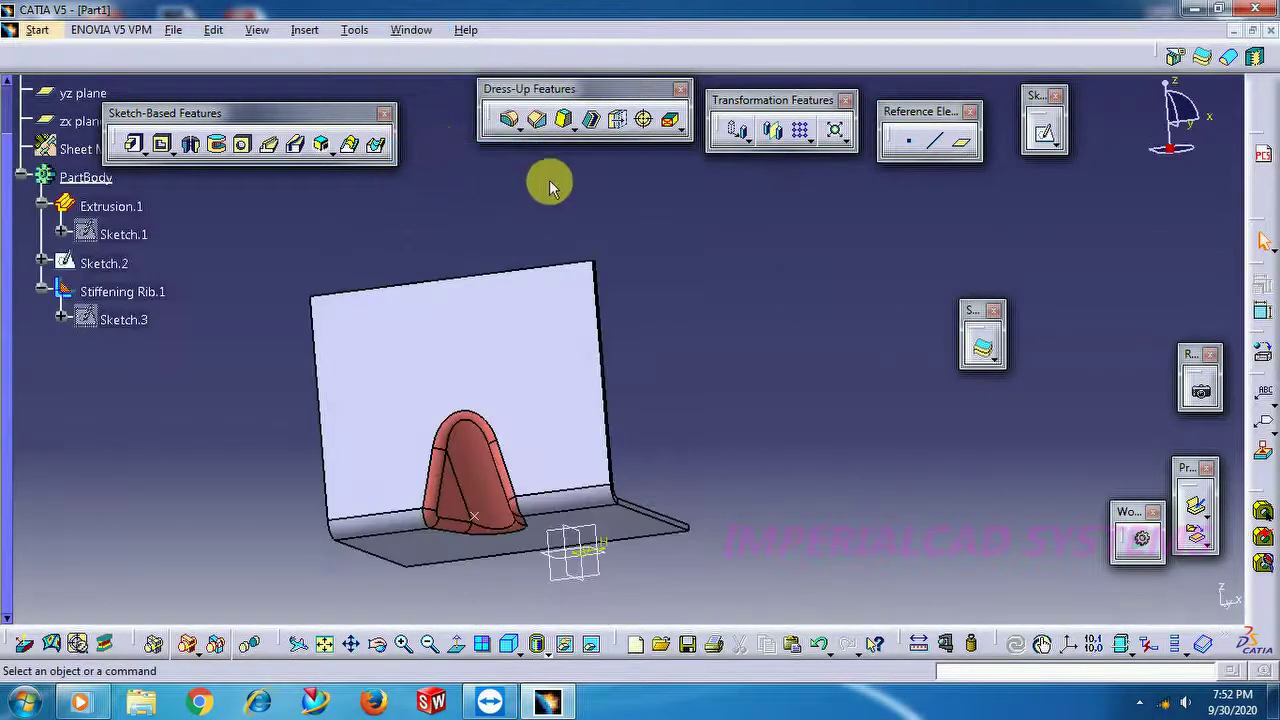
left_click(379, 647)
left_click_drag(496, 456, 560, 372)
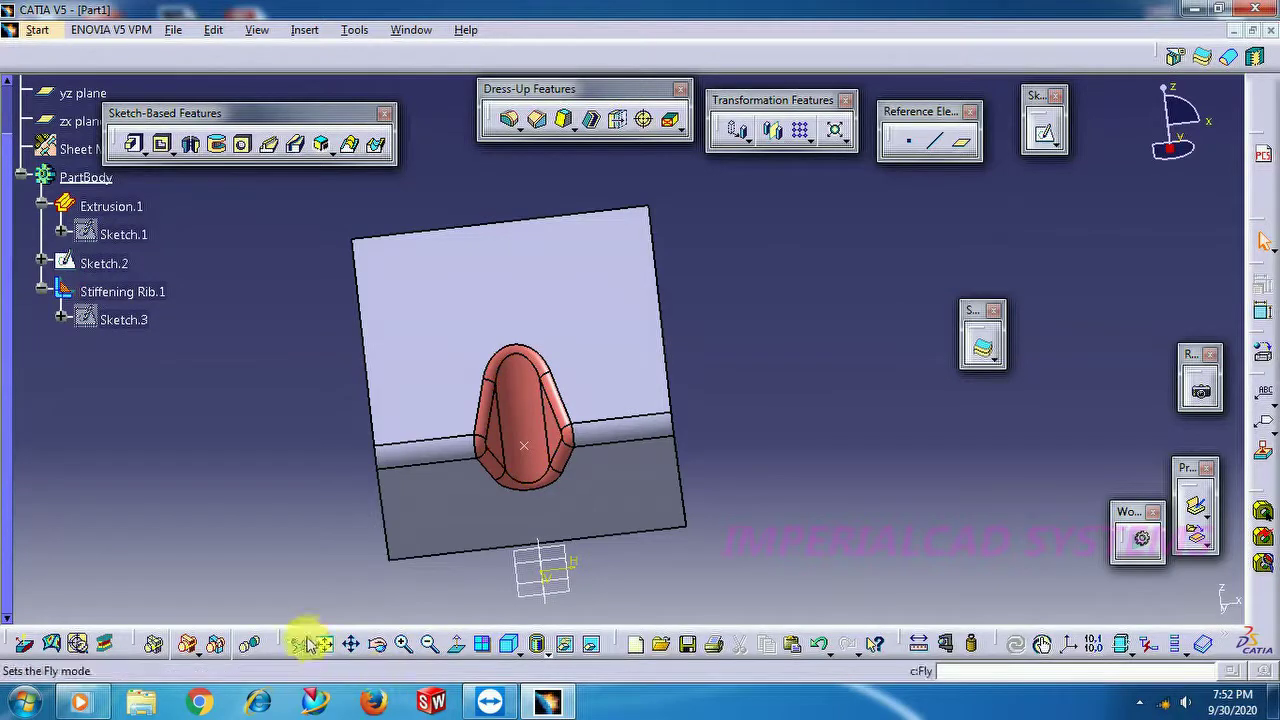
left_click(379, 647)
left_click_drag(743, 363, 373, 420)
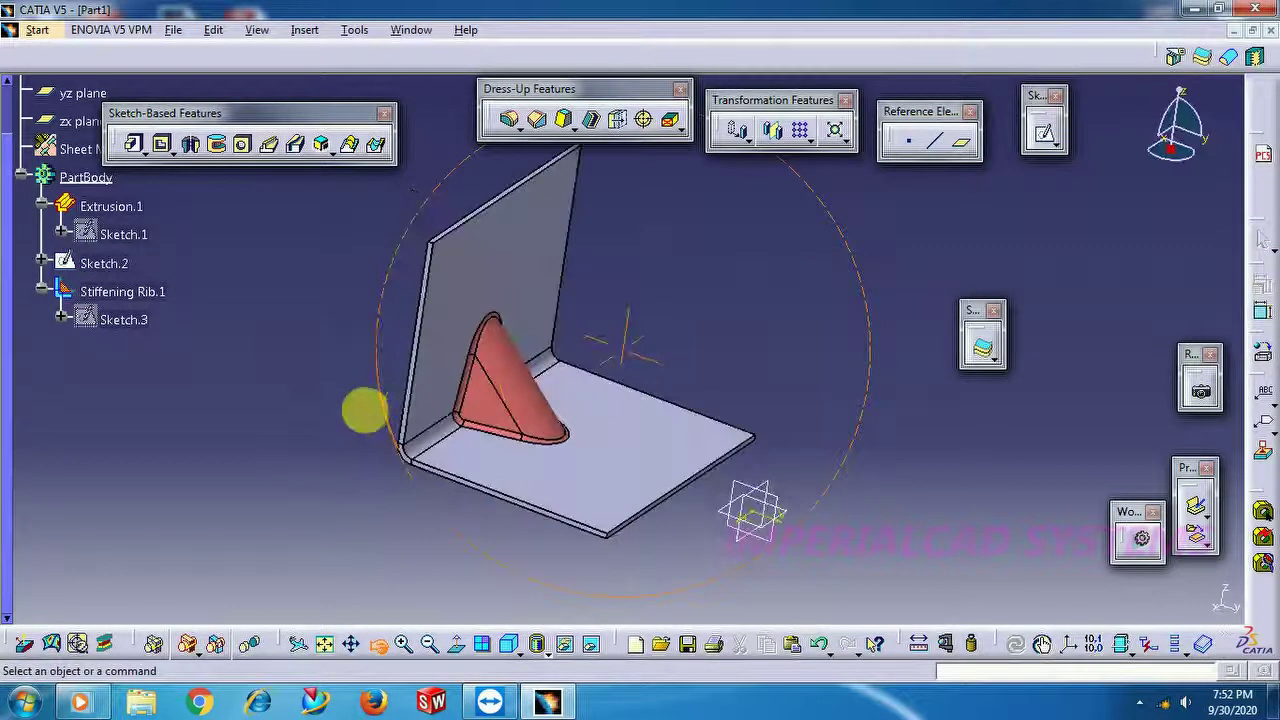
left_click(423, 30)
left_click(434, 166)
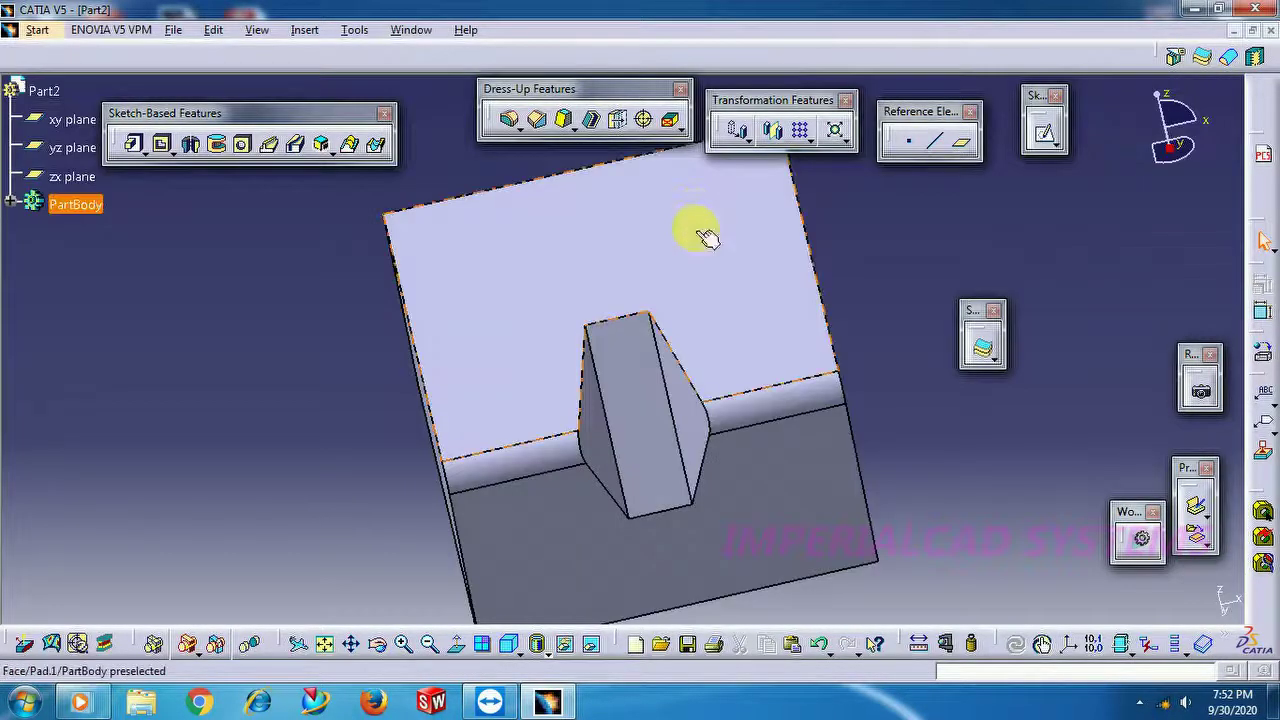
Step: Apply a tritangent fillet between the notch's two drafted side faces, removing the sloping face between them
left_click(526, 137)
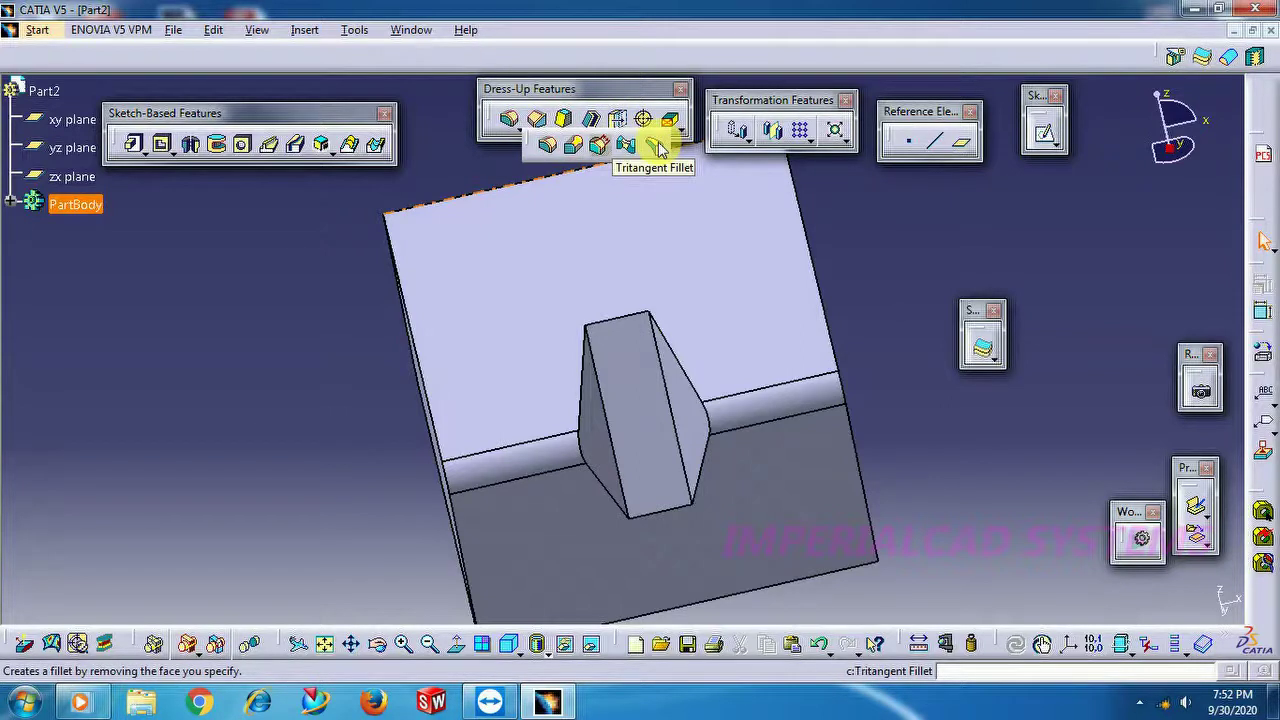
left_click(658, 147)
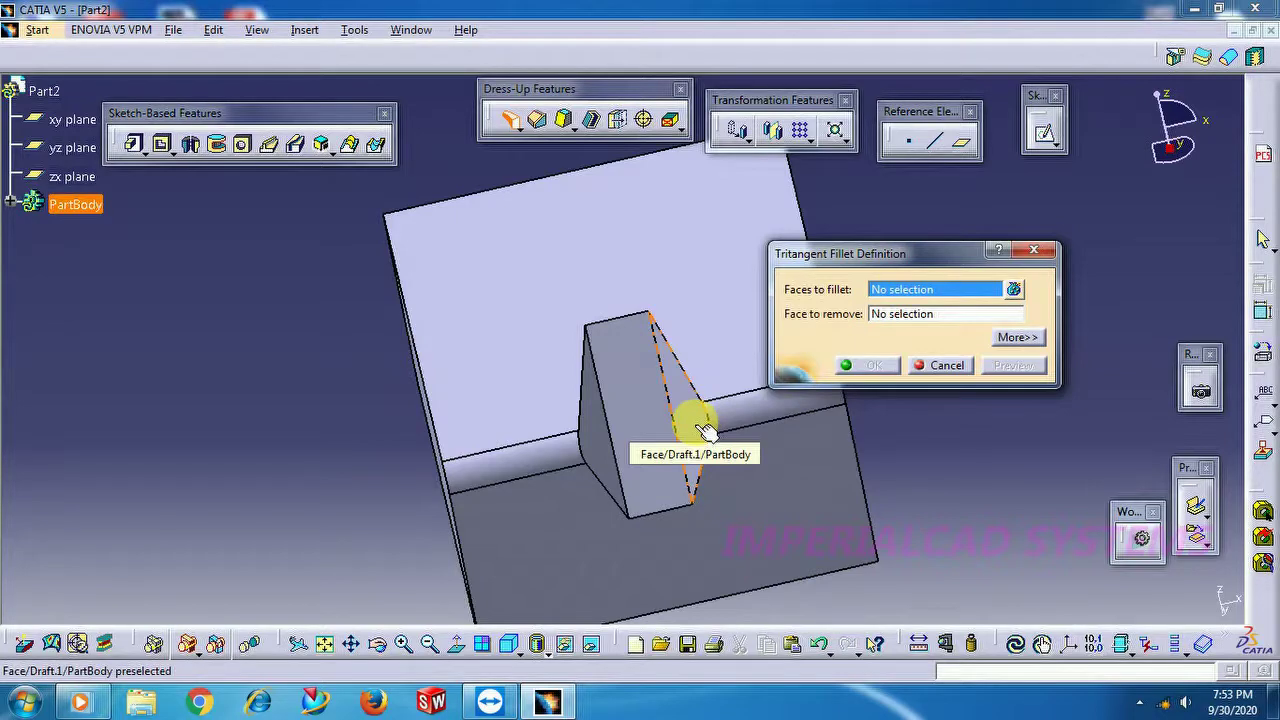
left_click(705, 430)
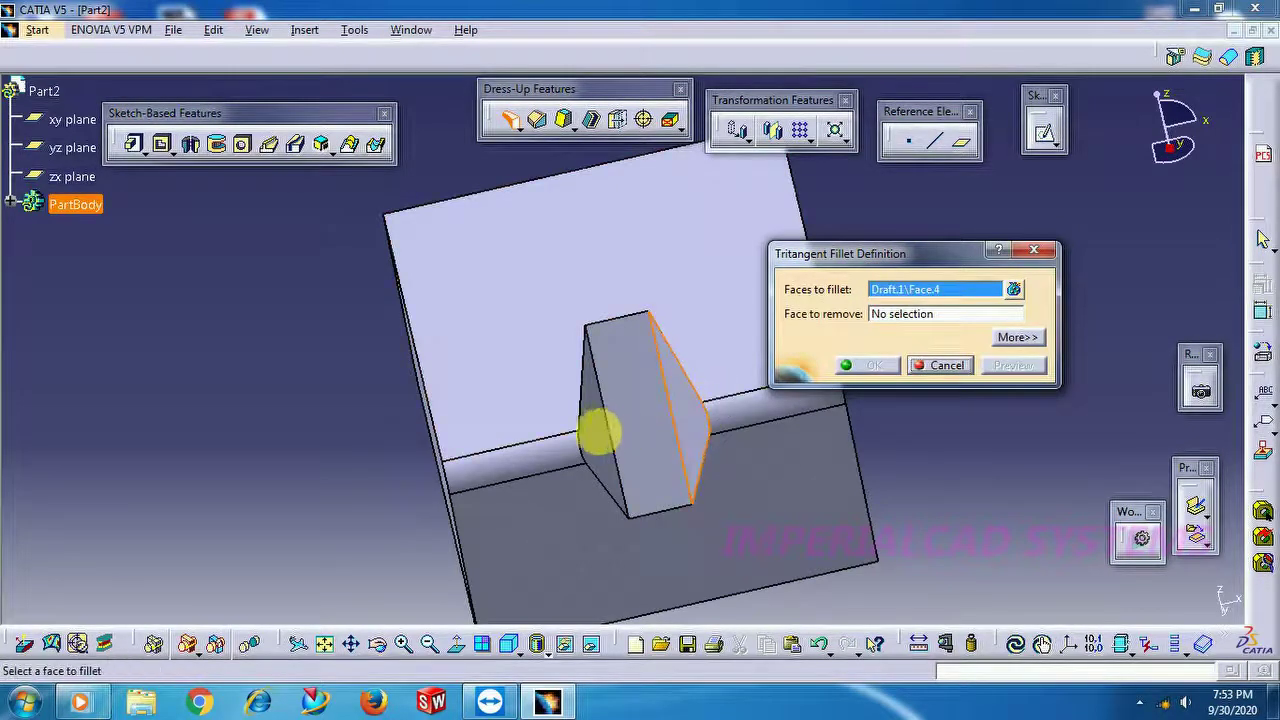
left_click(605, 440)
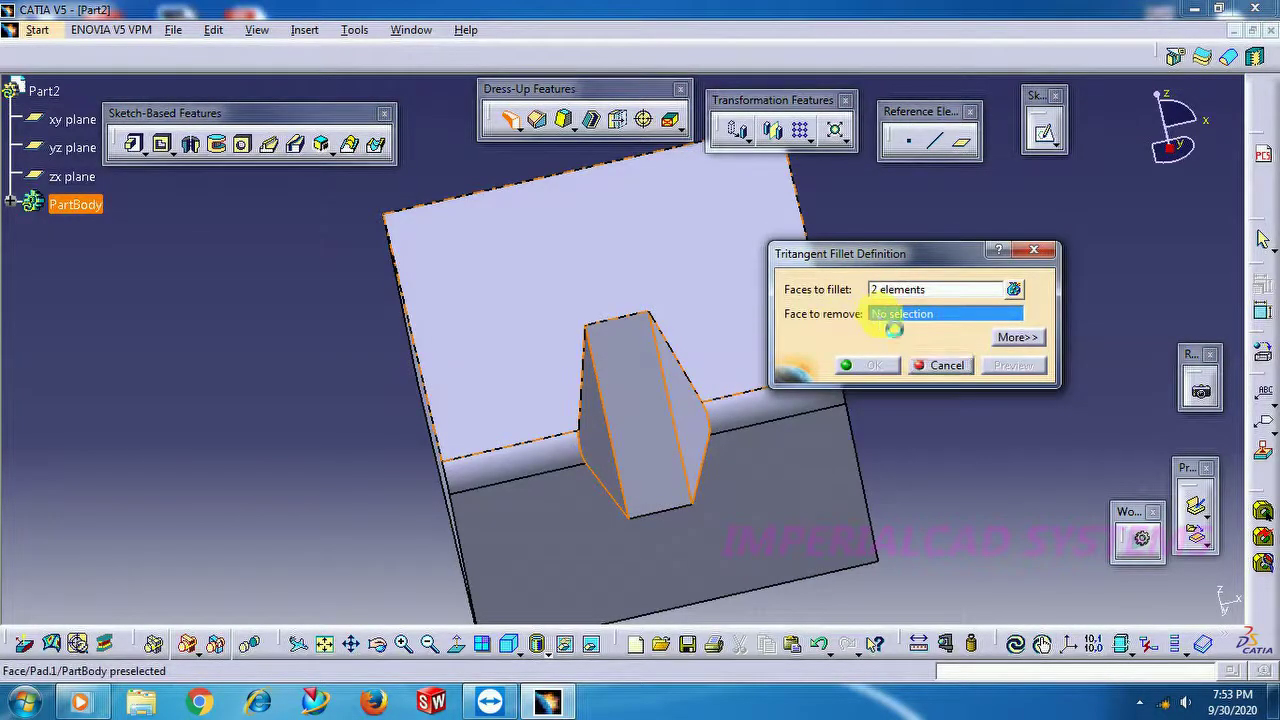
left_click(648, 405)
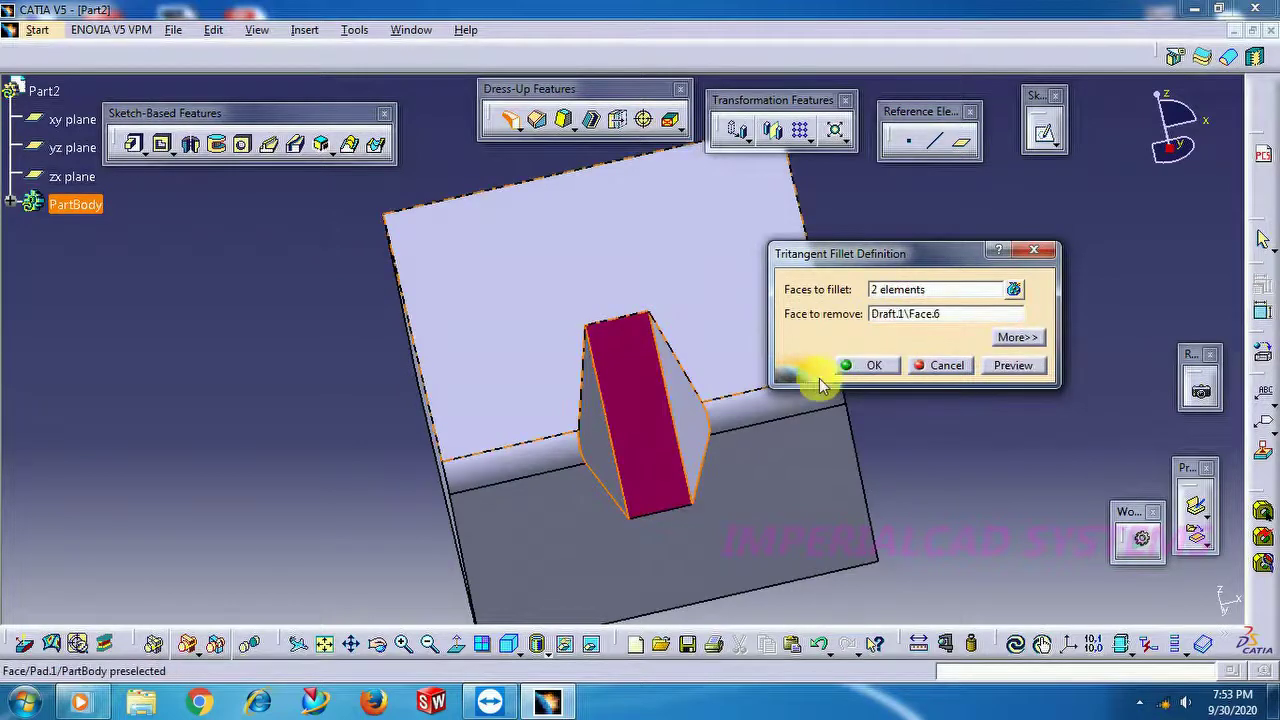
left_click(877, 366)
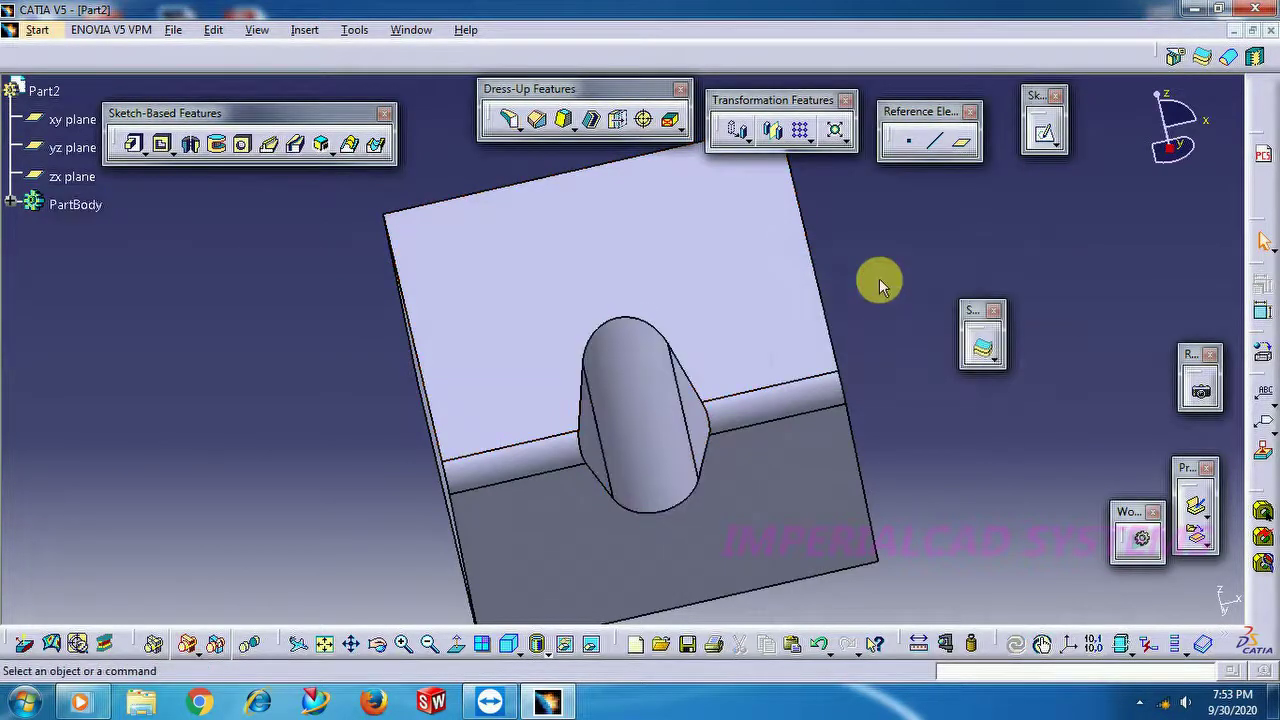
Step: Examine the rounded shape and edge radii of Part1's stiffening rib from several angles, and return to Part2
left_click(408, 30)
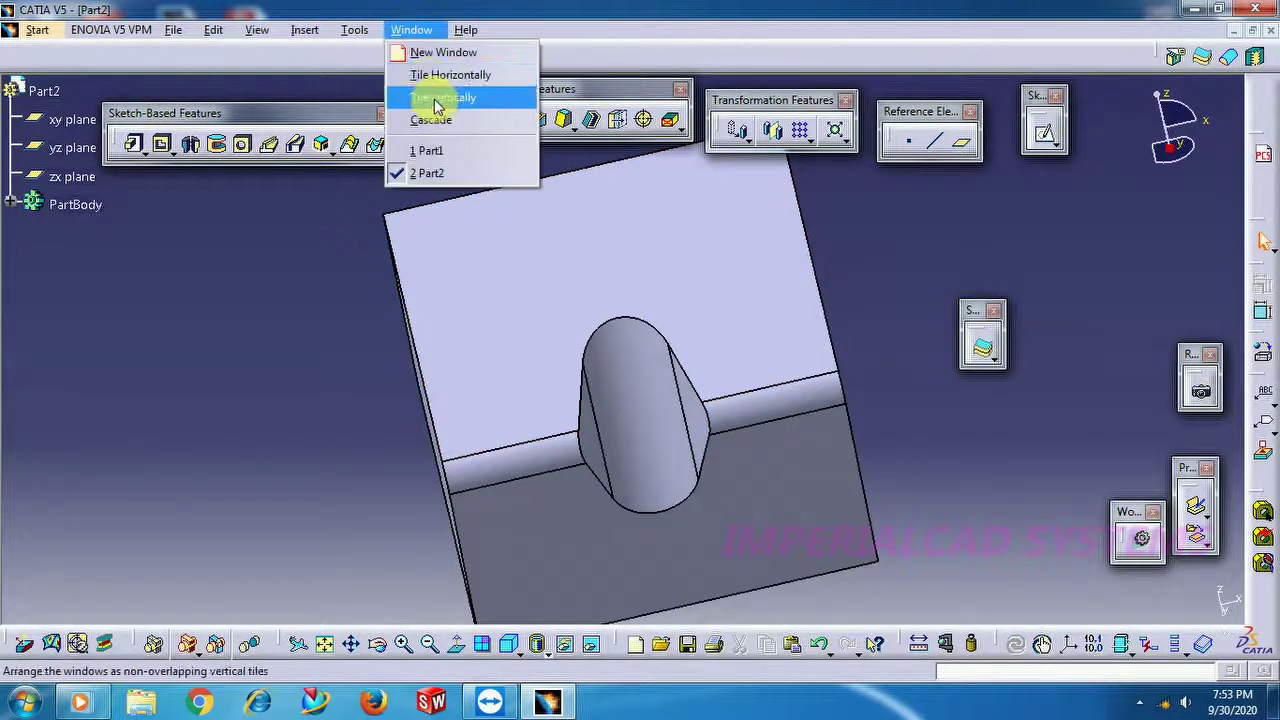
left_click(437, 152)
middle_click_drag(337, 477, 352, 643)
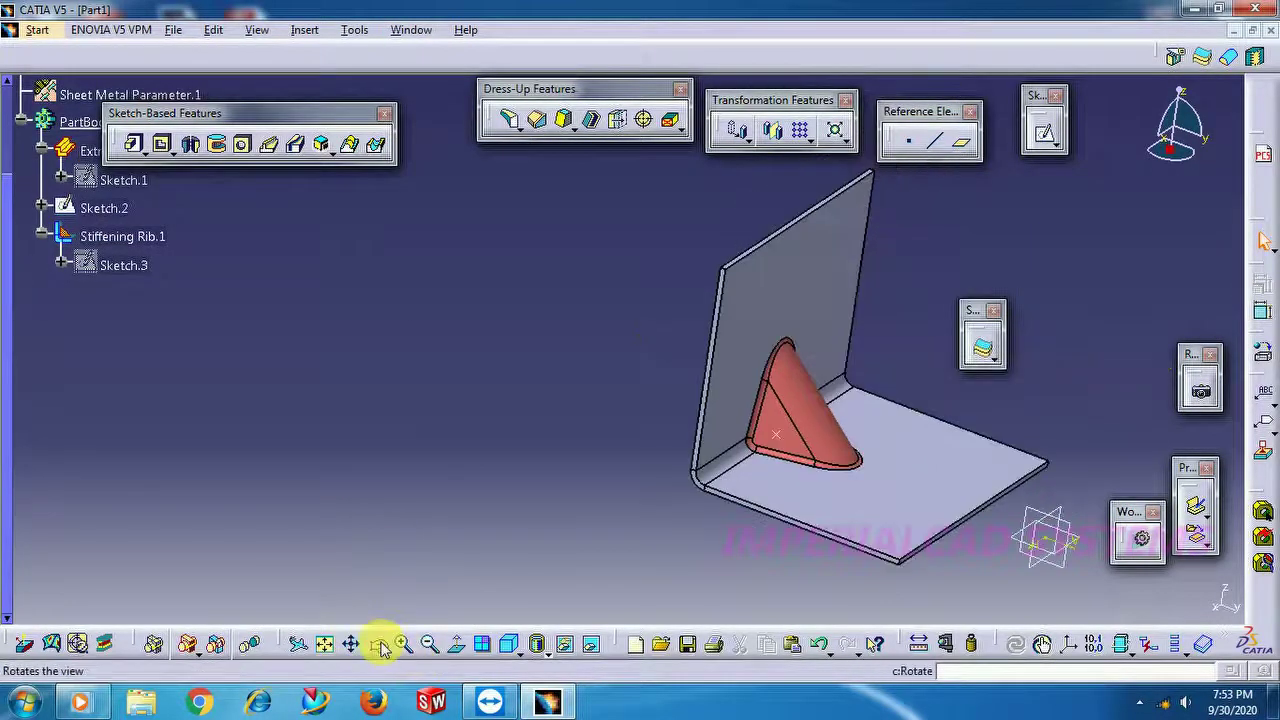
left_click(380, 648)
left_click_drag(557, 449, 943, 294)
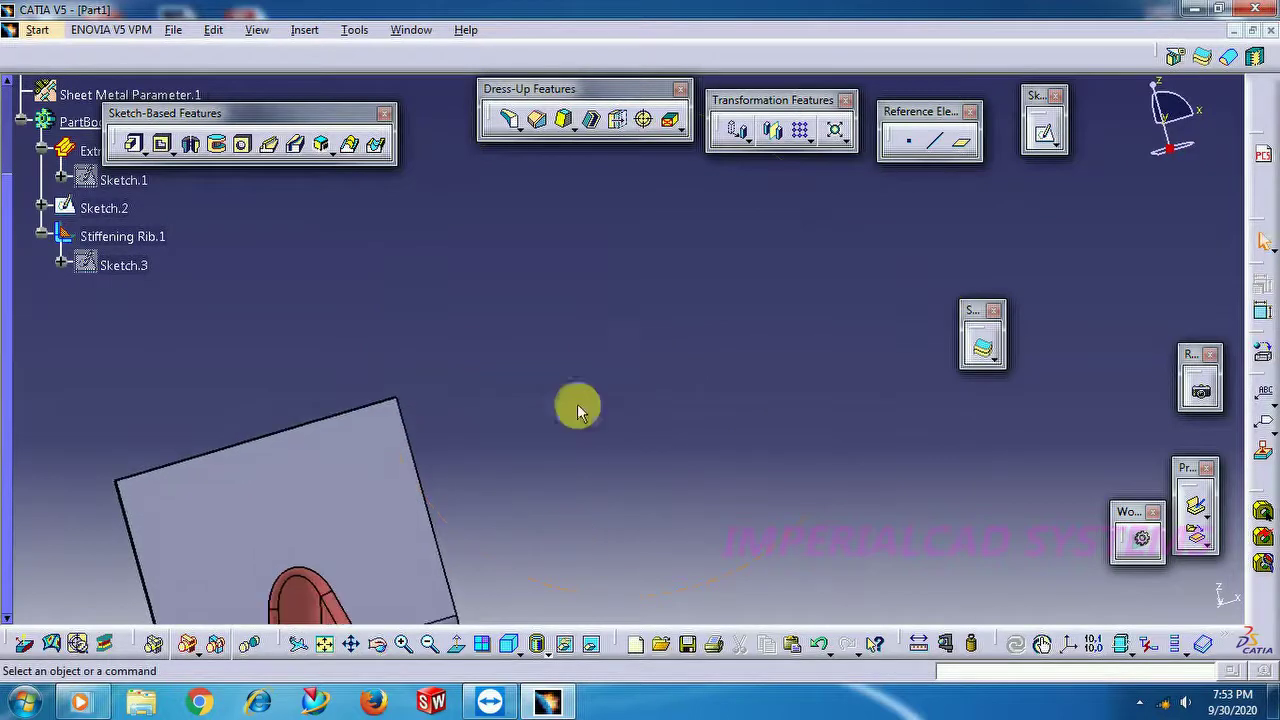
middle_click_drag(665, 262, 718, 144)
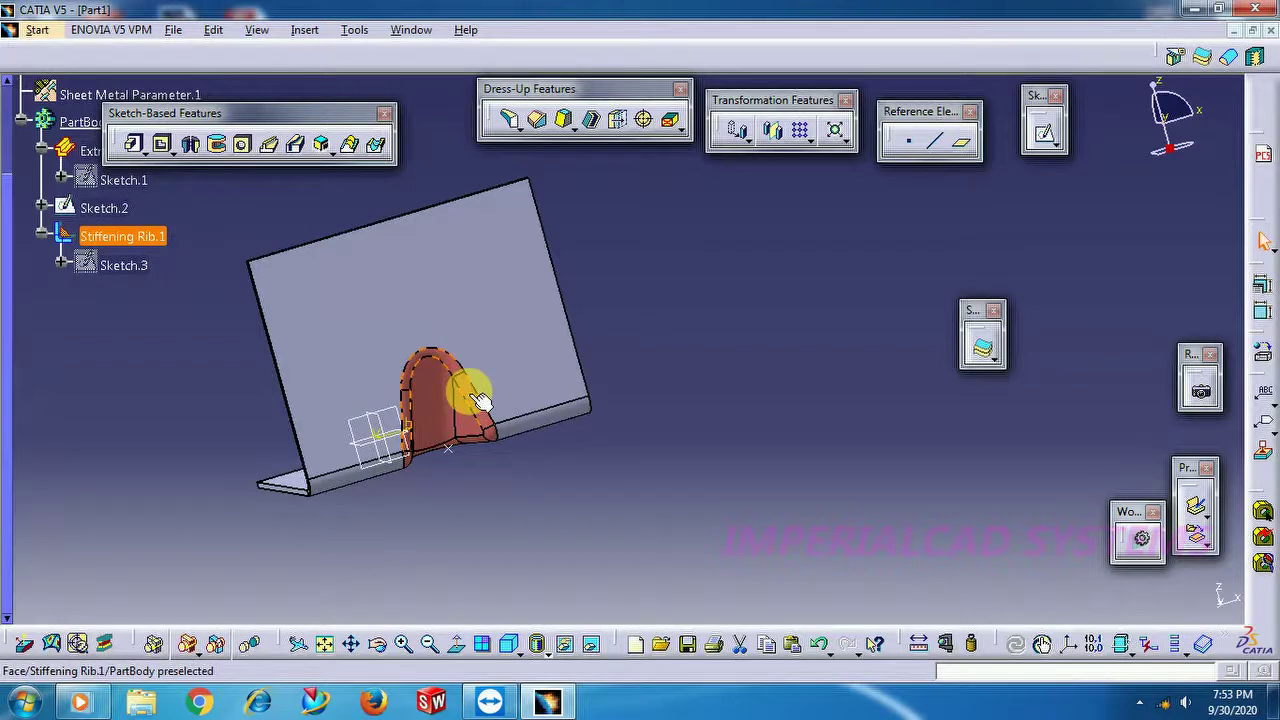
left_click(386, 648)
left_click_drag(351, 309, 588, 405)
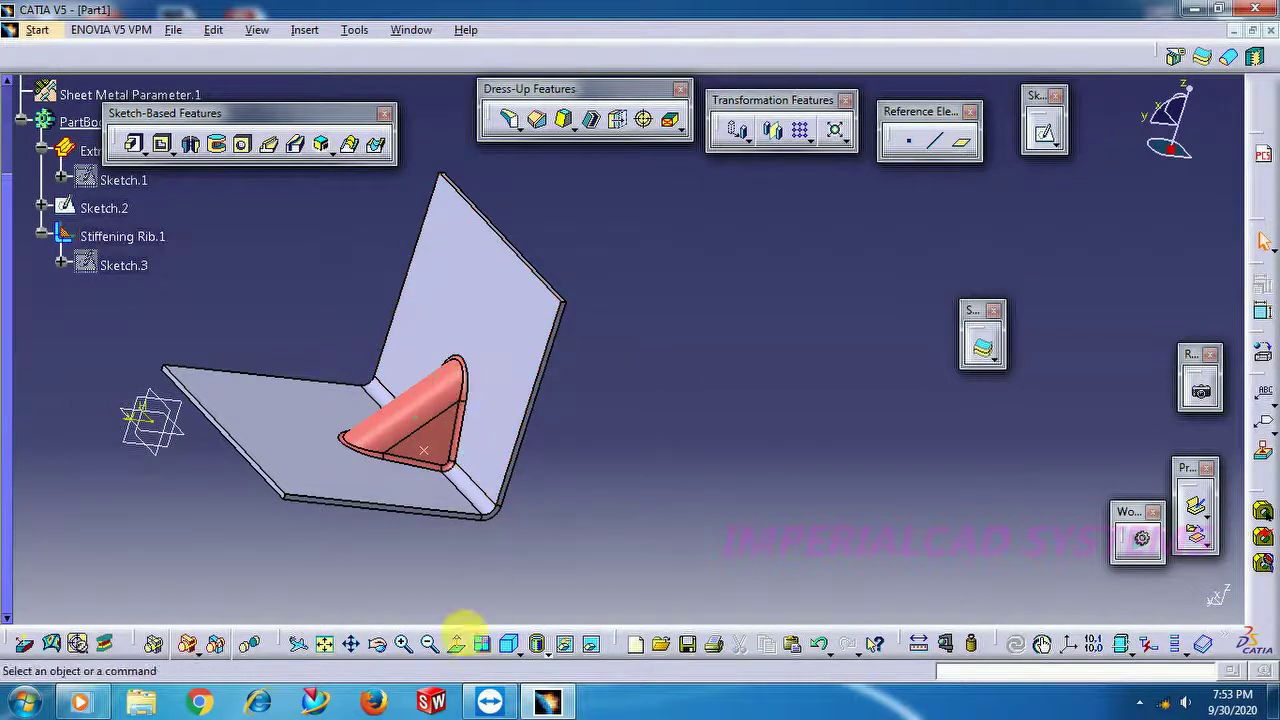
middle_click_drag(667, 400, 337, 251)
middle_click_drag(466, 454, 464, 620)
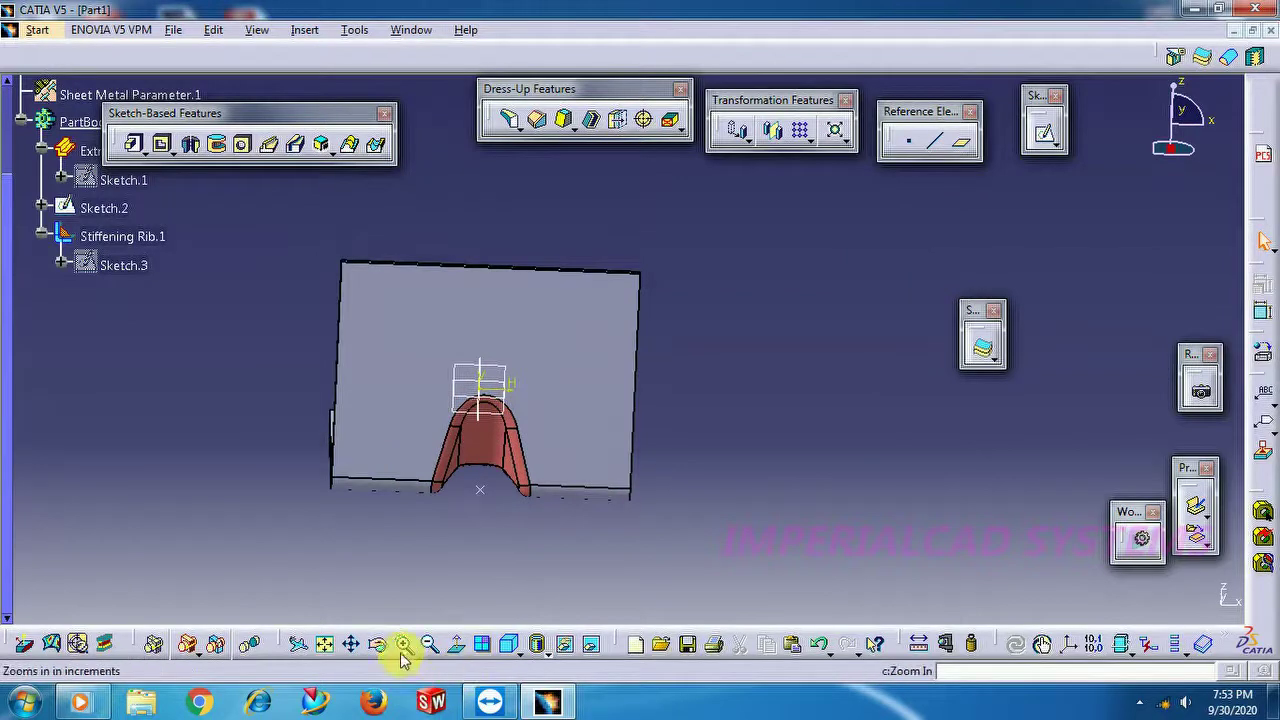
middle_click_drag(475, 552, 849, 337)
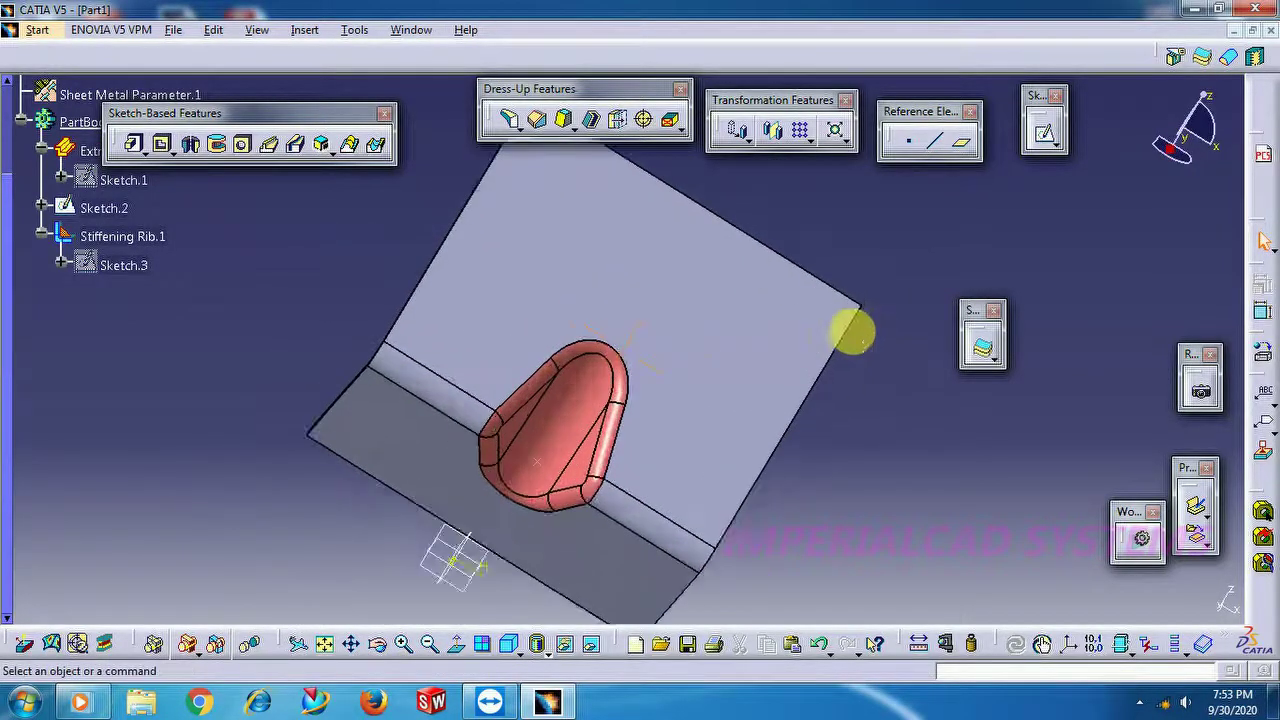
left_click(405, 31)
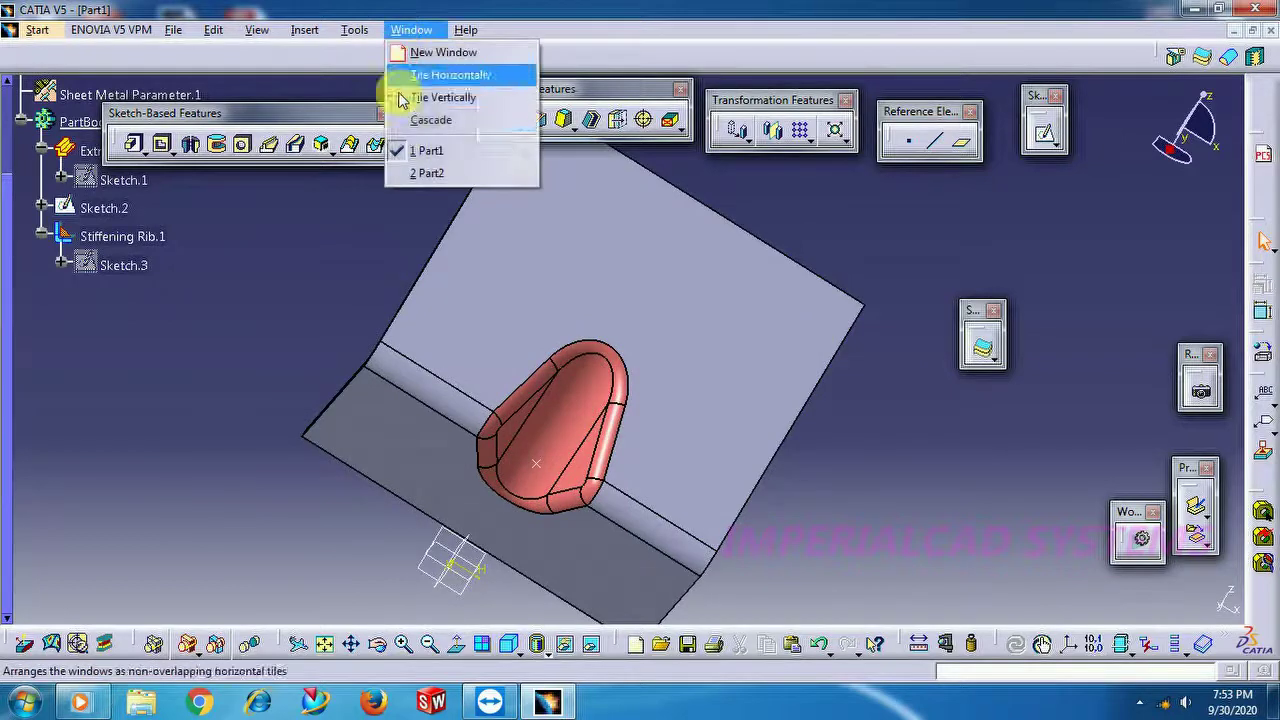
left_click(412, 169)
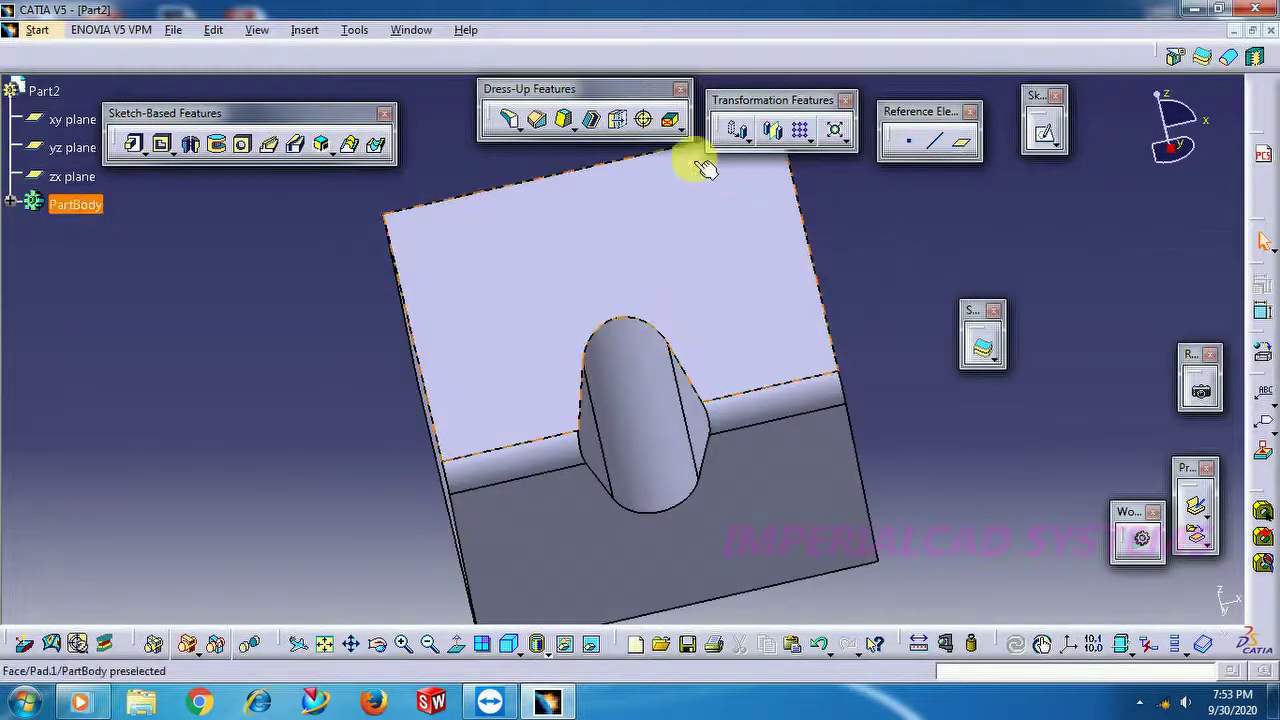
Step: Round the notch's entire rim with a 5 mm edge fillet, using tangency selection
left_click(522, 130)
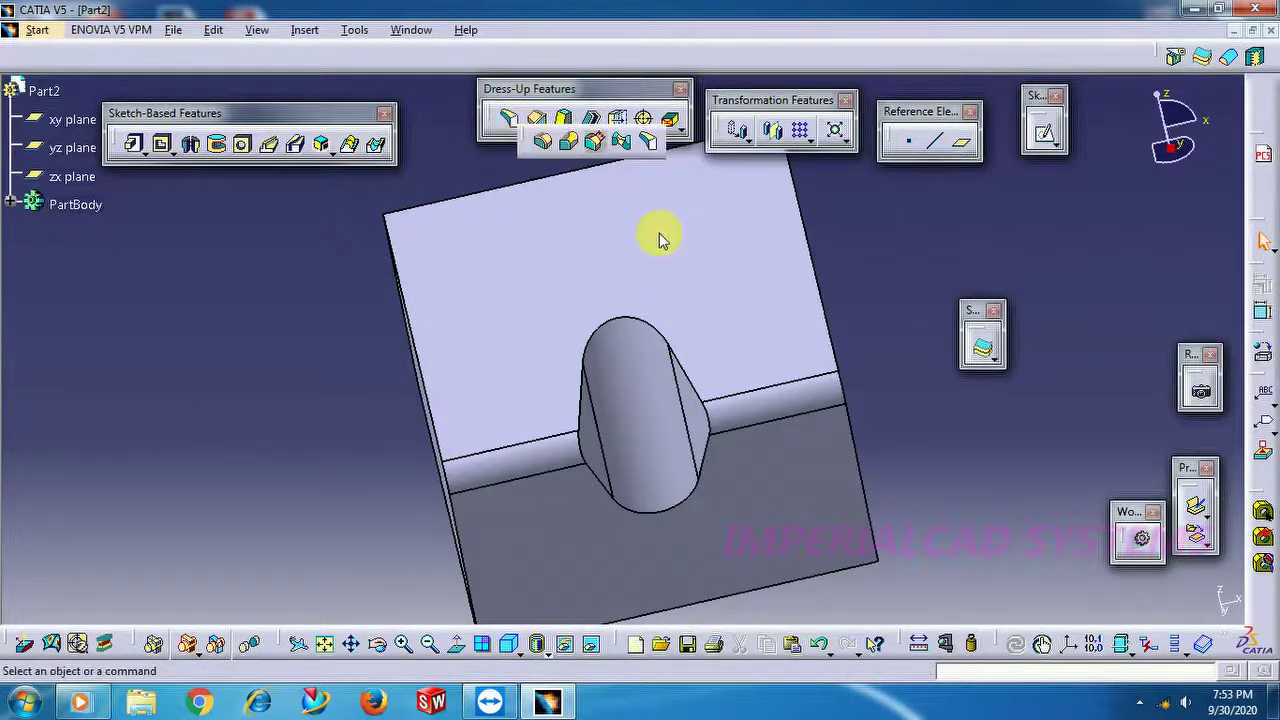
left_click(625, 322)
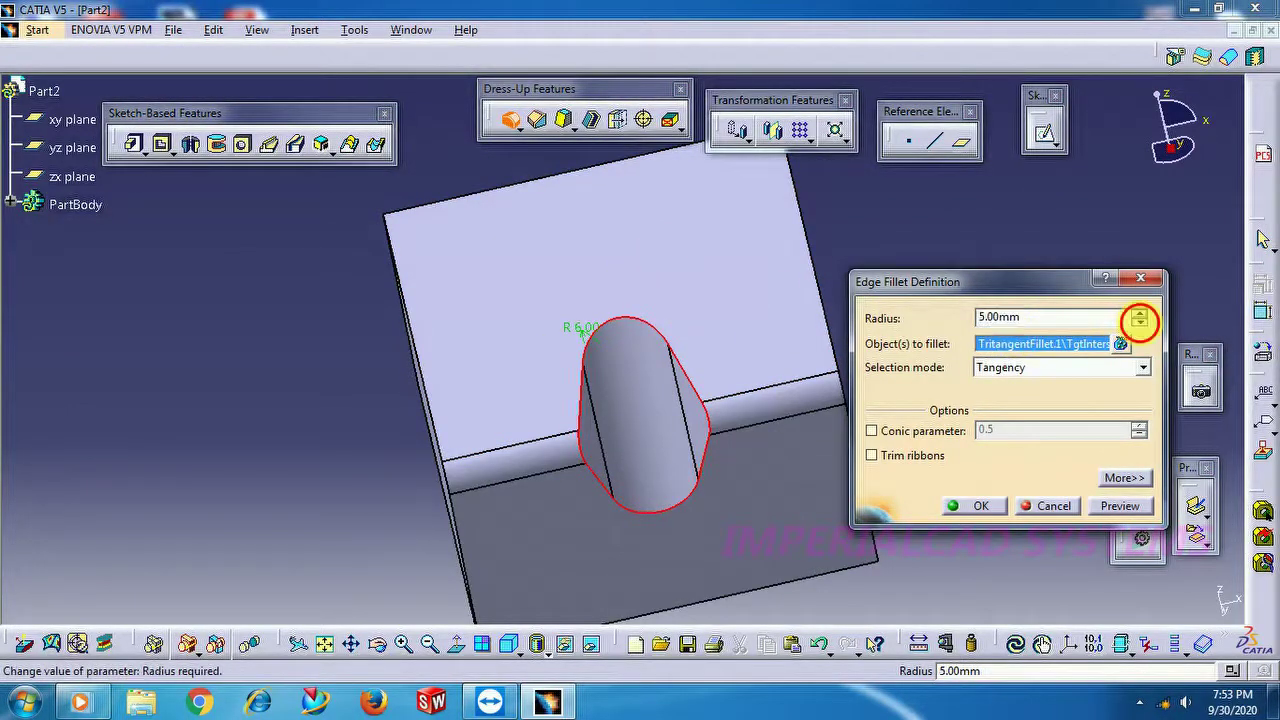
left_click(982, 507)
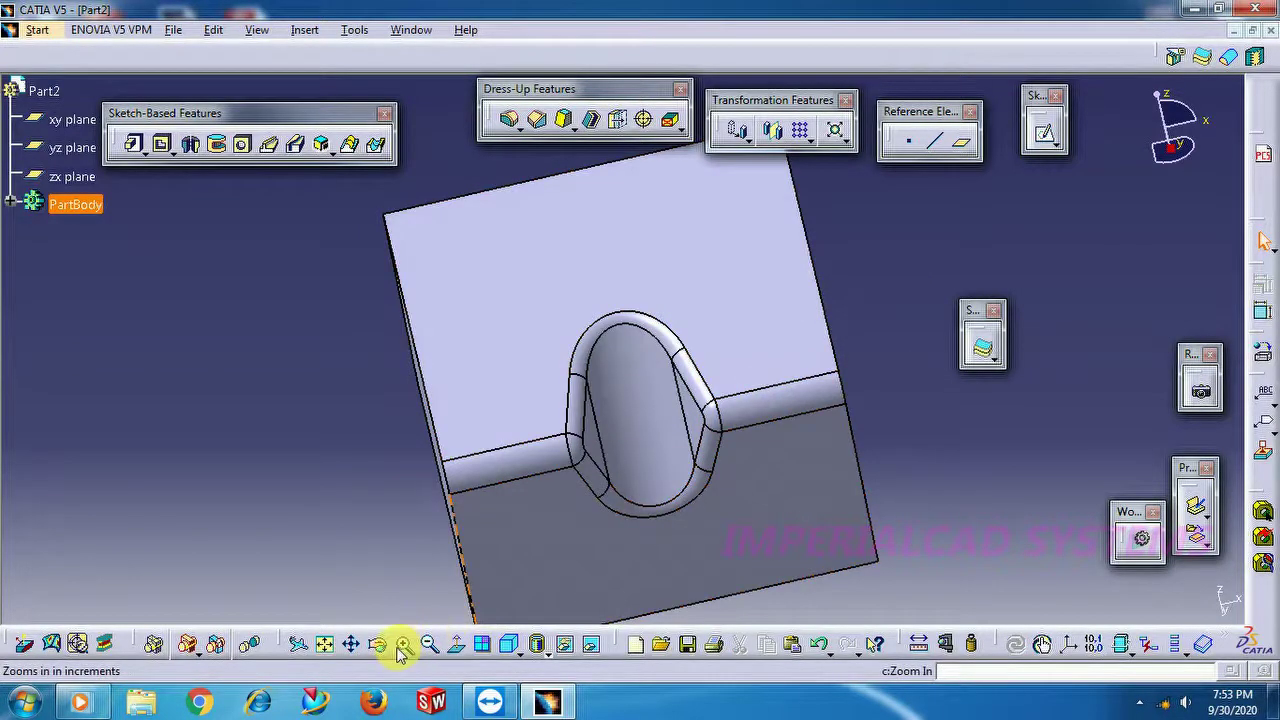
Step: Shell the block to a 2 mm inside thickness, removing its top, back and both end faces to leave an L-shaped bracket
middle_click_drag(829, 251, 417, 386)
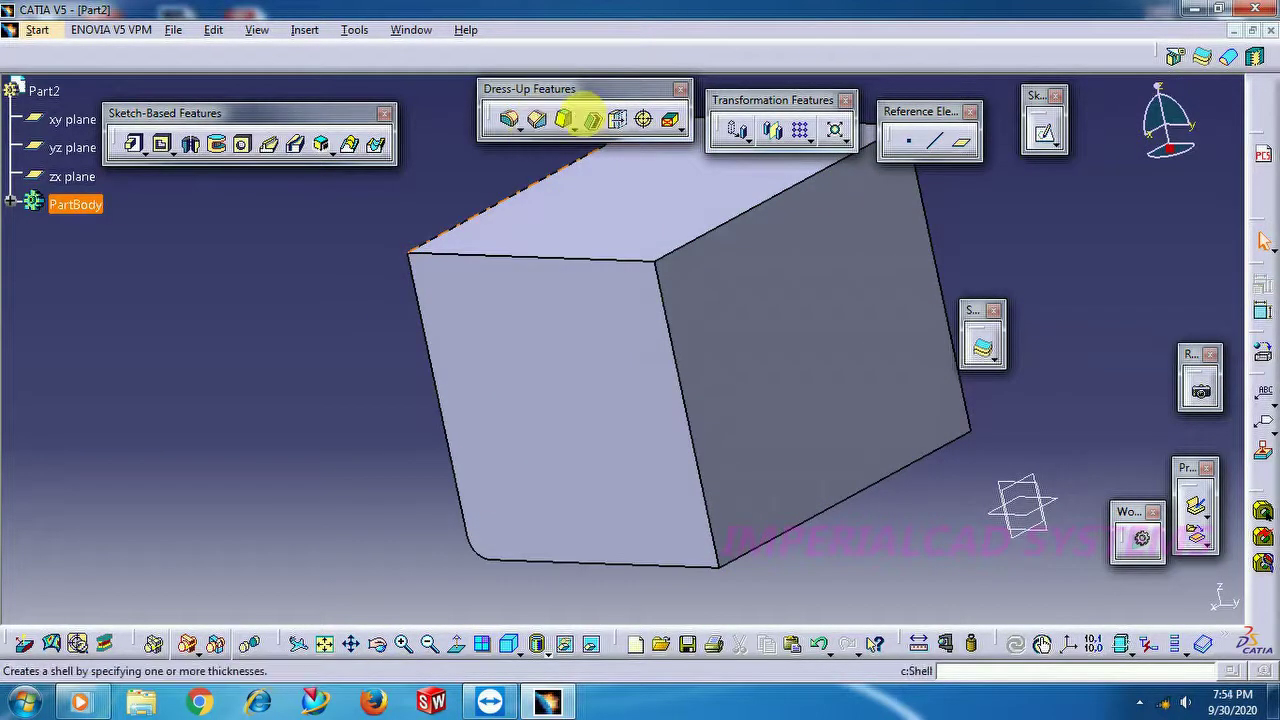
left_click(592, 118)
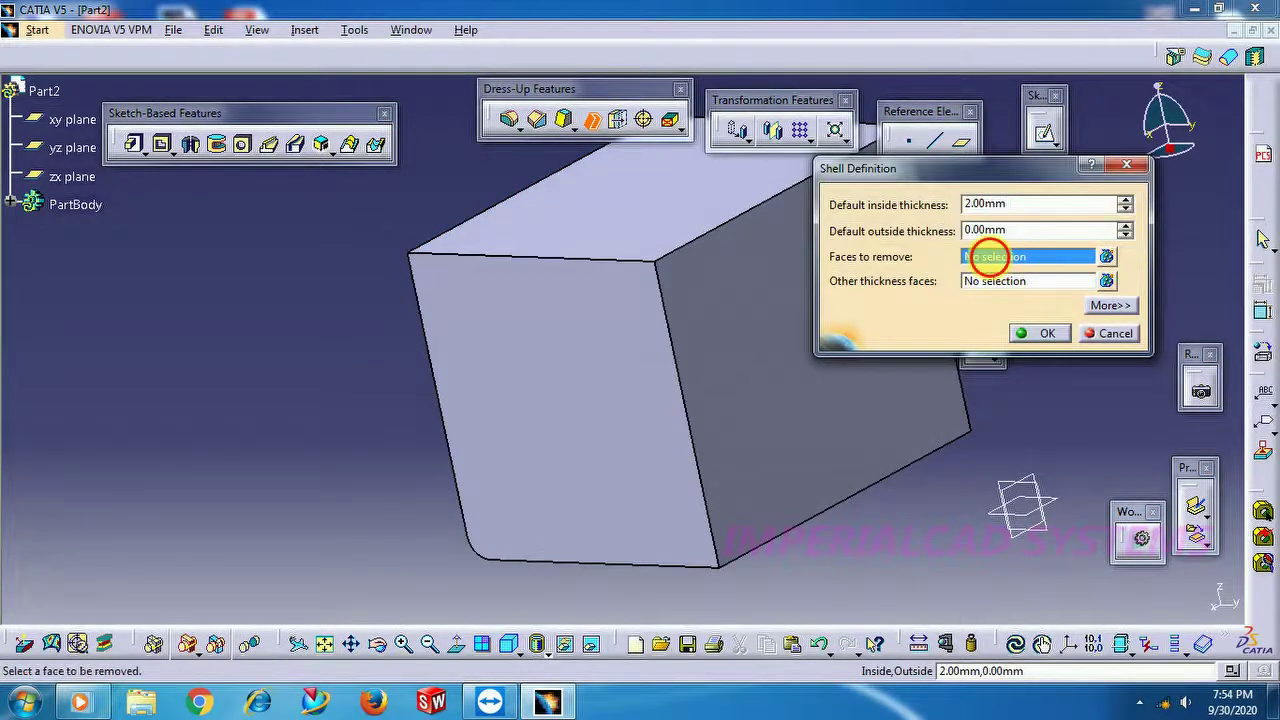
left_click(728, 362)
left_click(662, 208)
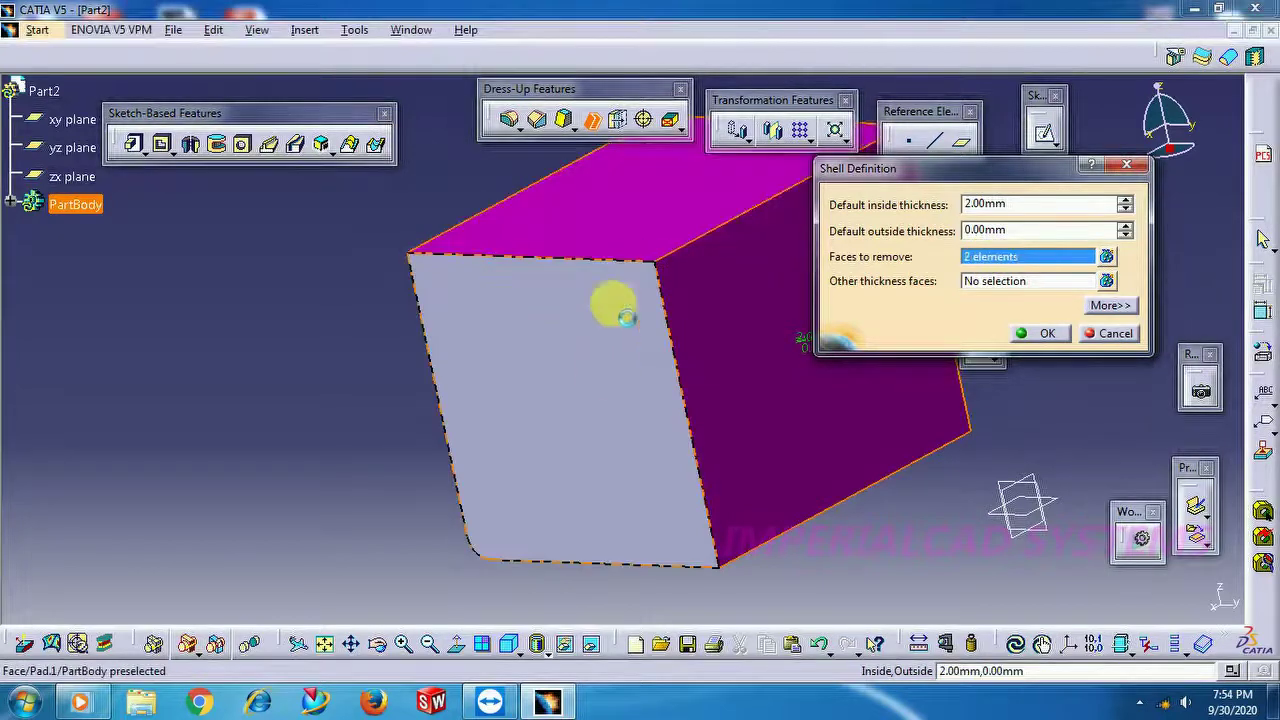
left_click(598, 372)
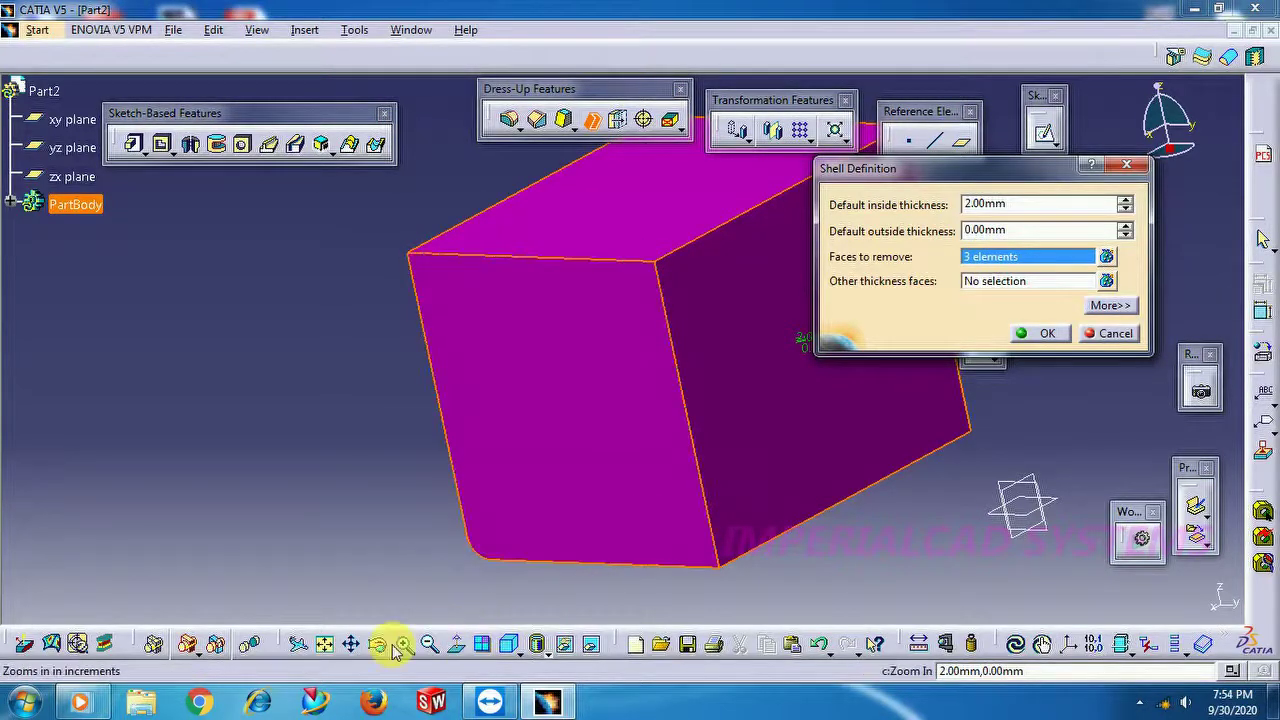
left_click_drag(378, 645, 217, 443)
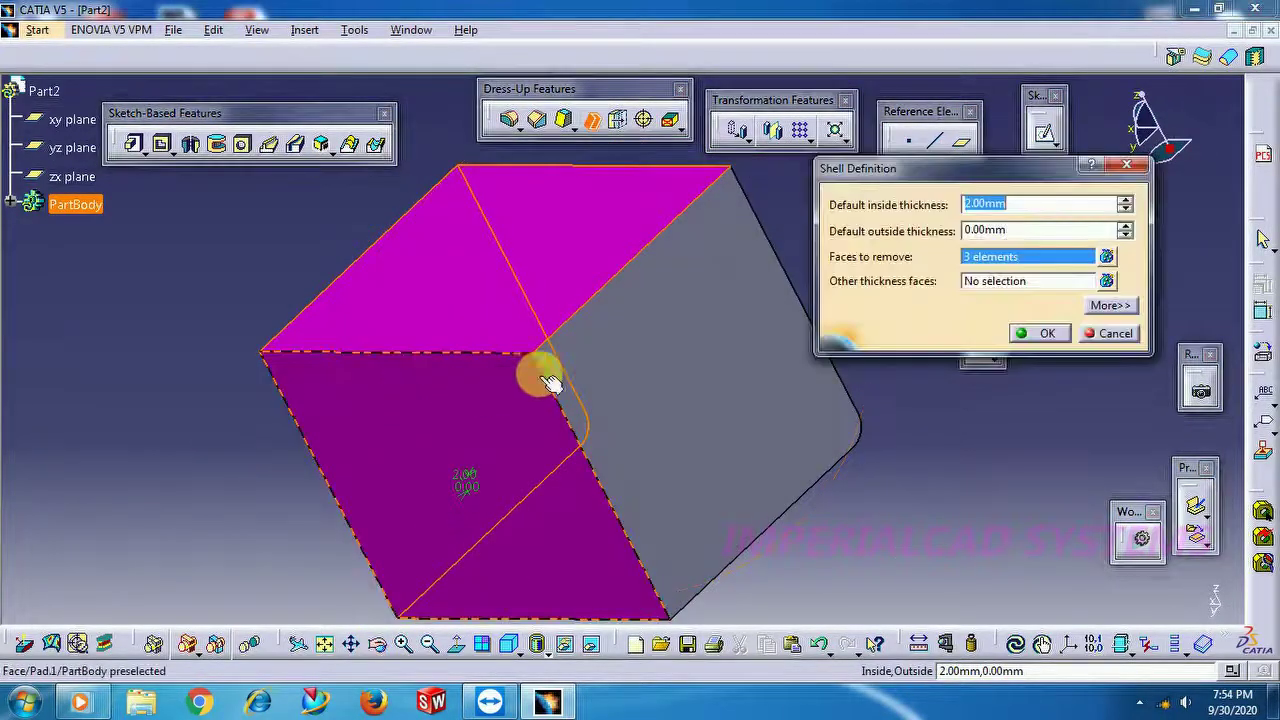
left_click(636, 346)
left_click(1030, 335)
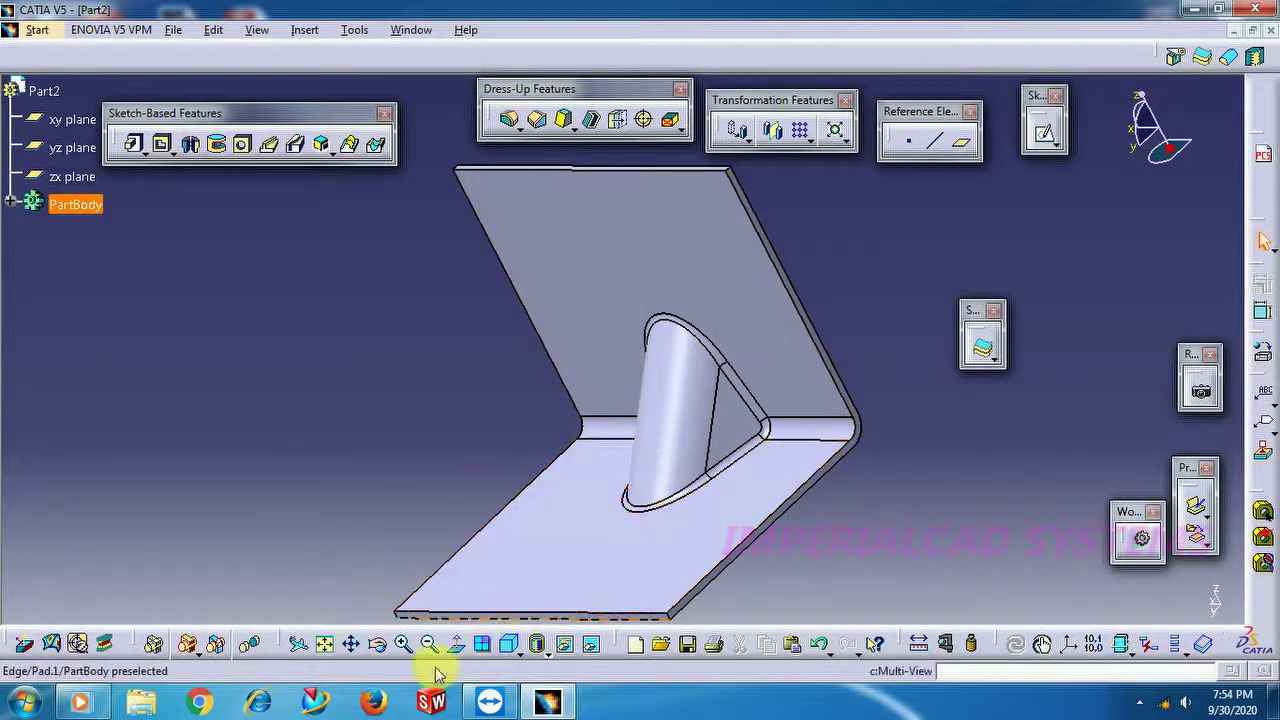
Step: Examine the shelled bracket and its rounded rib recess from several angles
left_click(385, 648)
left_click_drag(380, 437, 1073, 311)
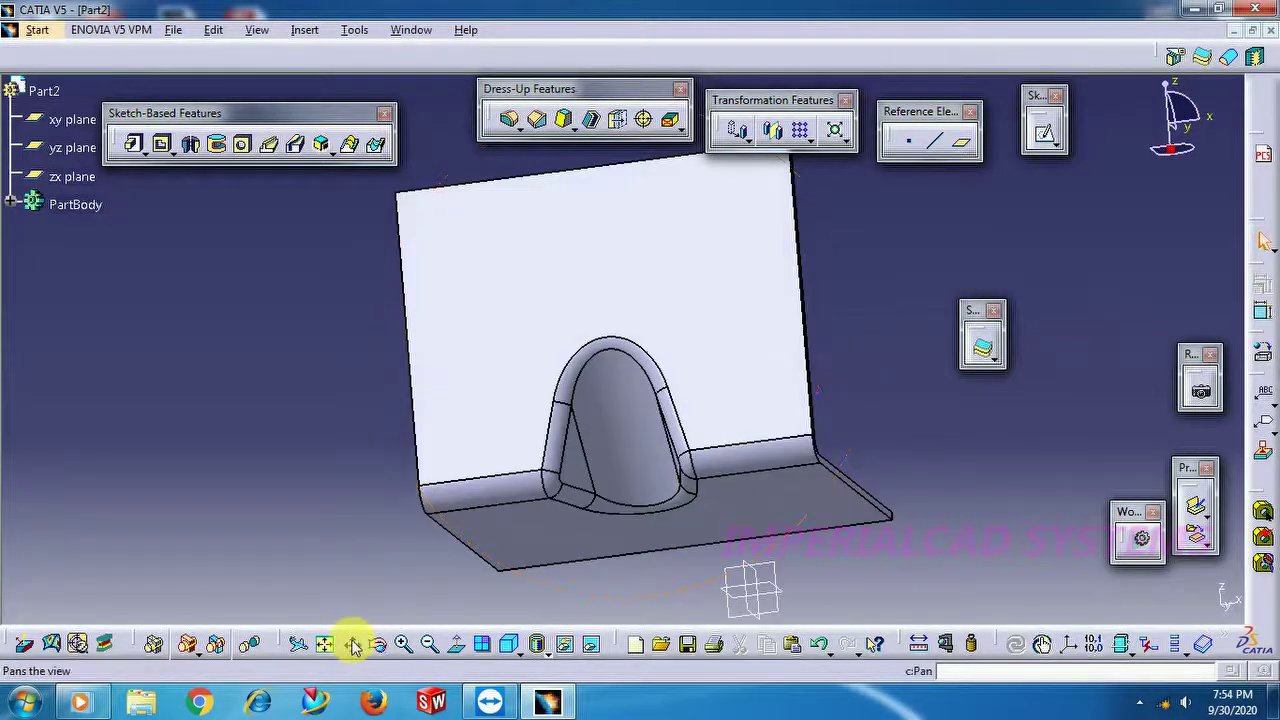
left_click(375, 645)
left_click_drag(374, 529, 418, 422)
middle_click_drag(163, 380, 514, 514)
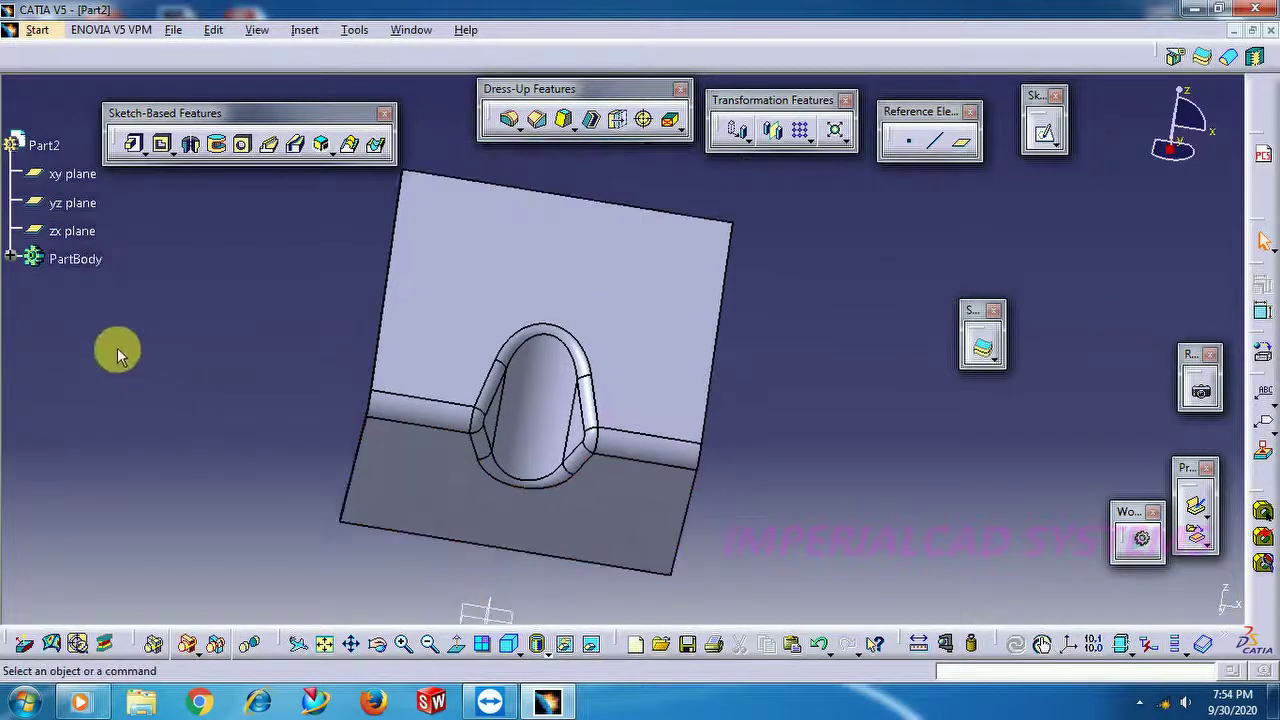
Step: Set the fill colour of Pocket.1, Draft.1, TritangentFillet.1, EdgeFillet.2 and Shell.1 to blue
left_click(10, 258)
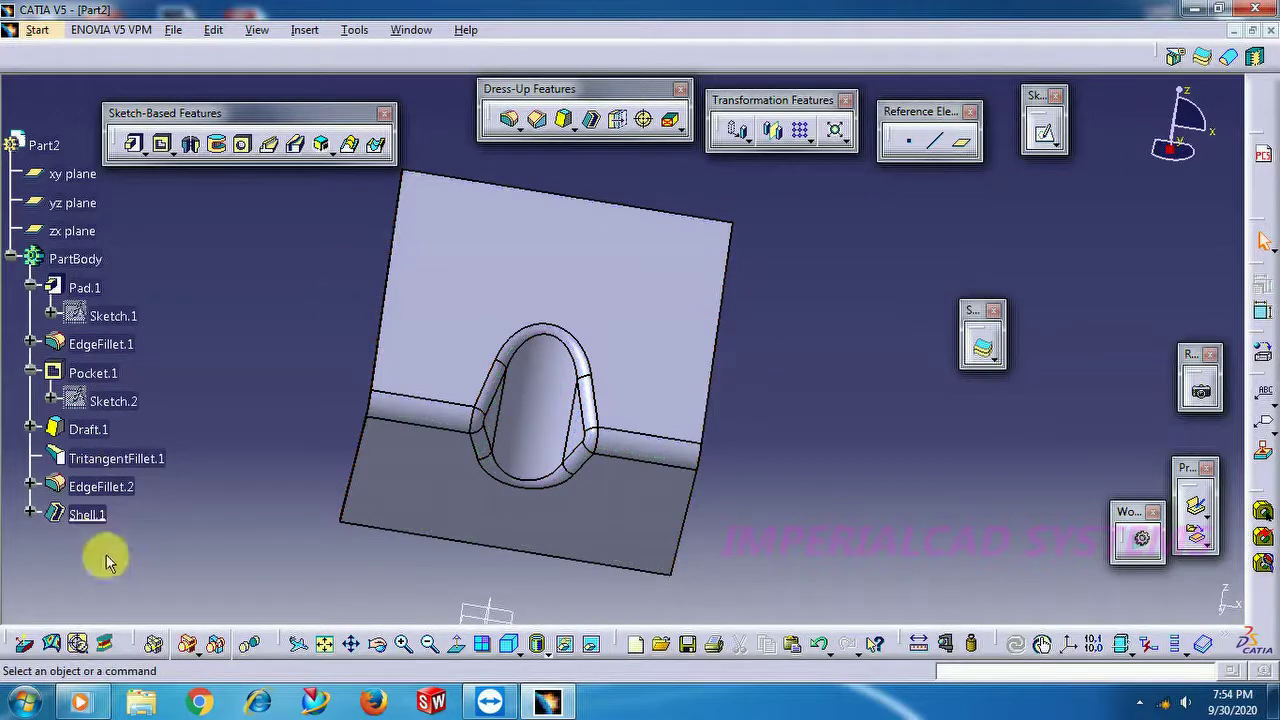
left_click(93, 383)
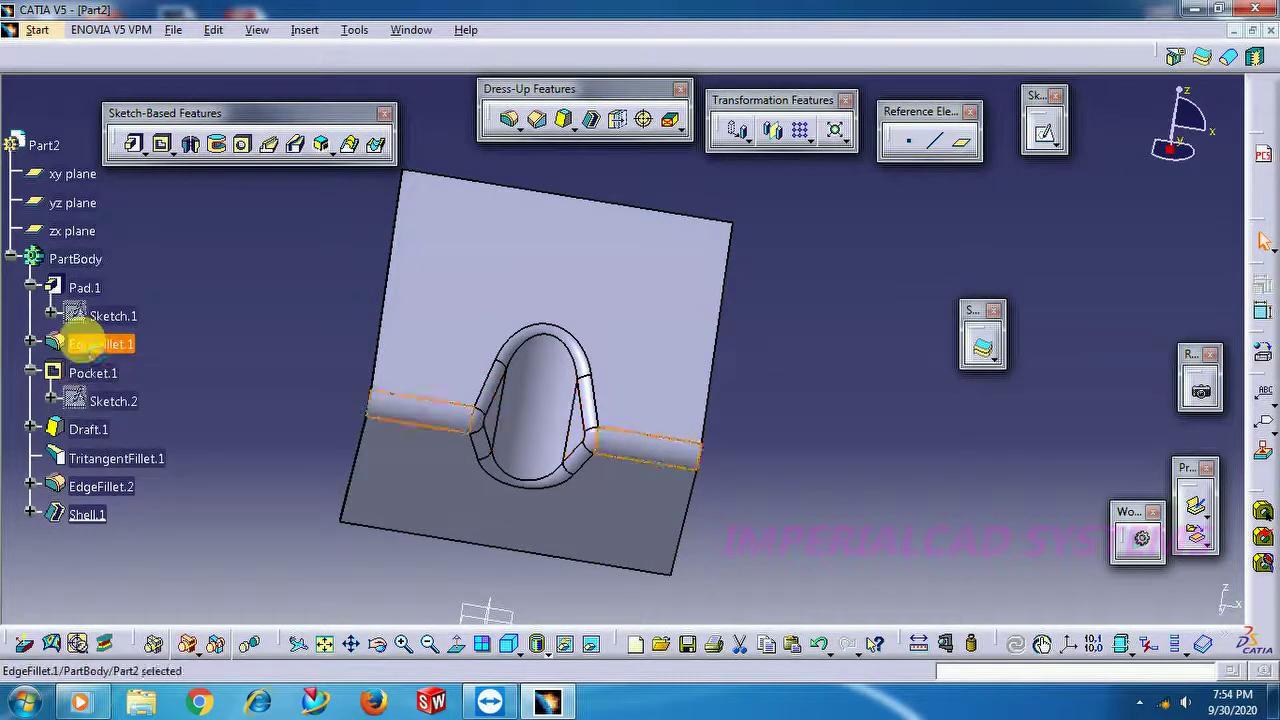
left_click(88, 429, "ctrl")
left_click(115, 458, "ctrl")
left_click(100, 487, "ctrl")
left_click(87, 514, "ctrl")
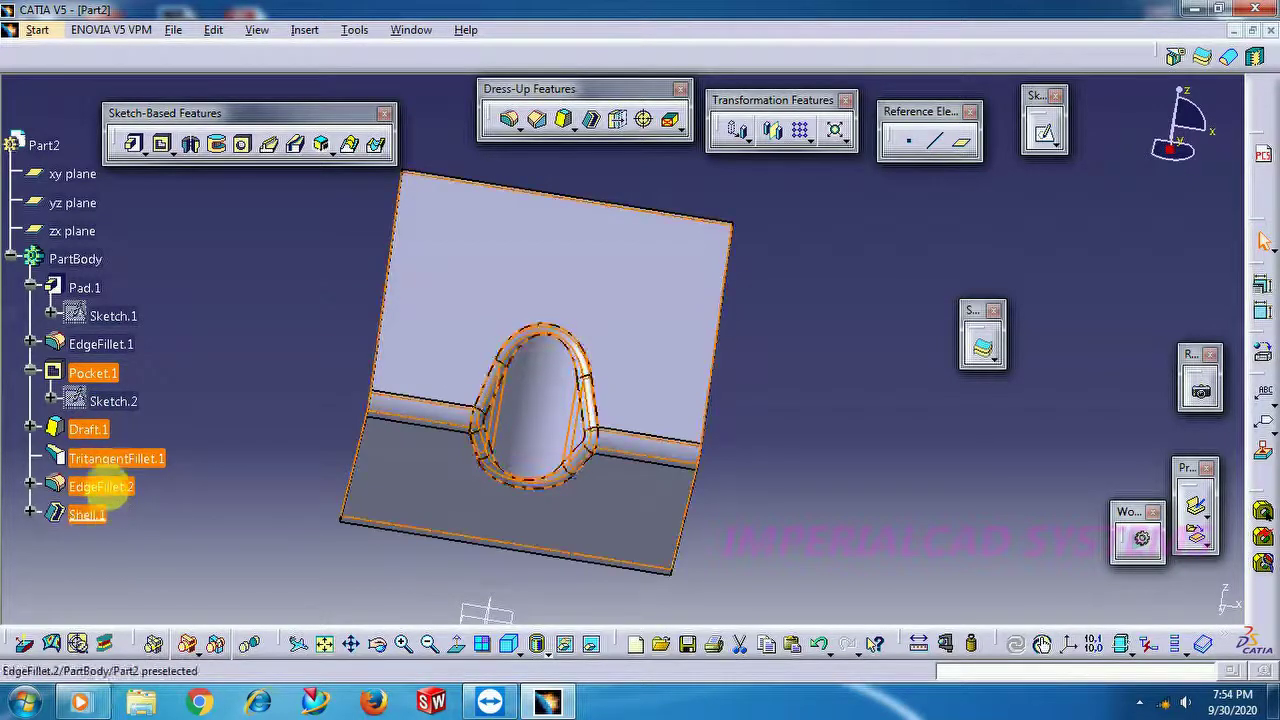
right_click(108, 380)
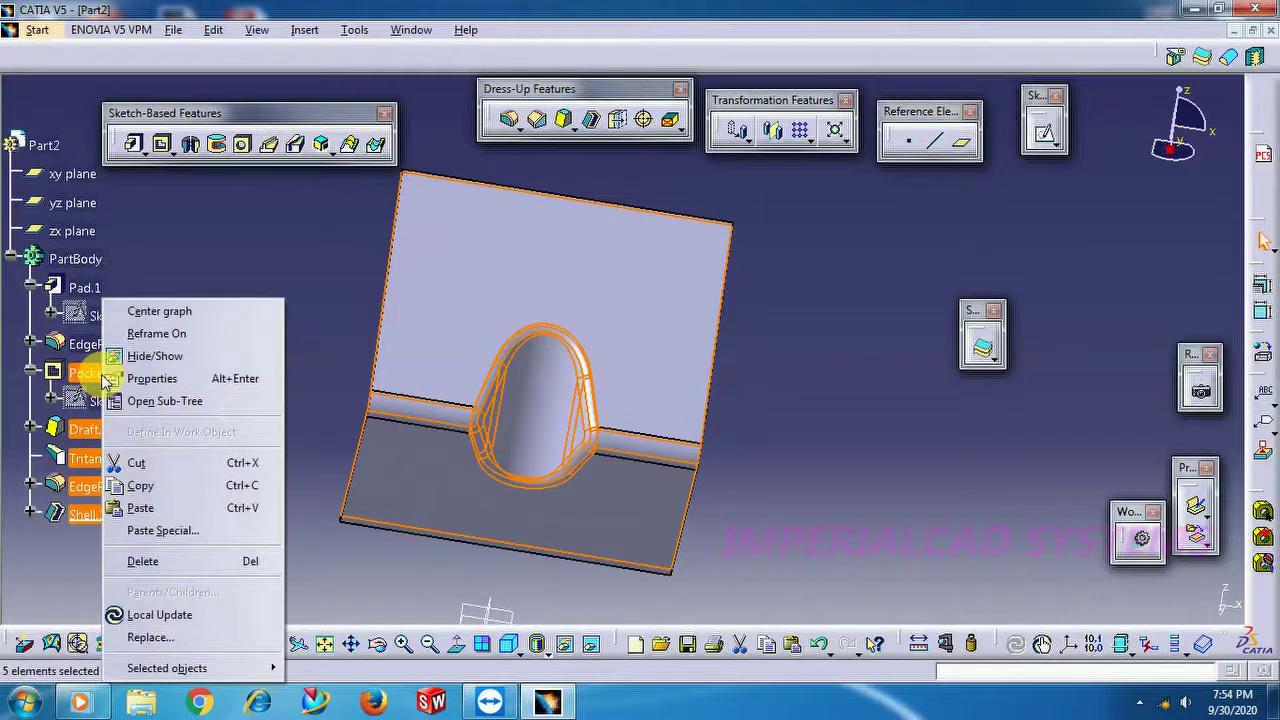
left_click(200, 380)
left_click(815, 163)
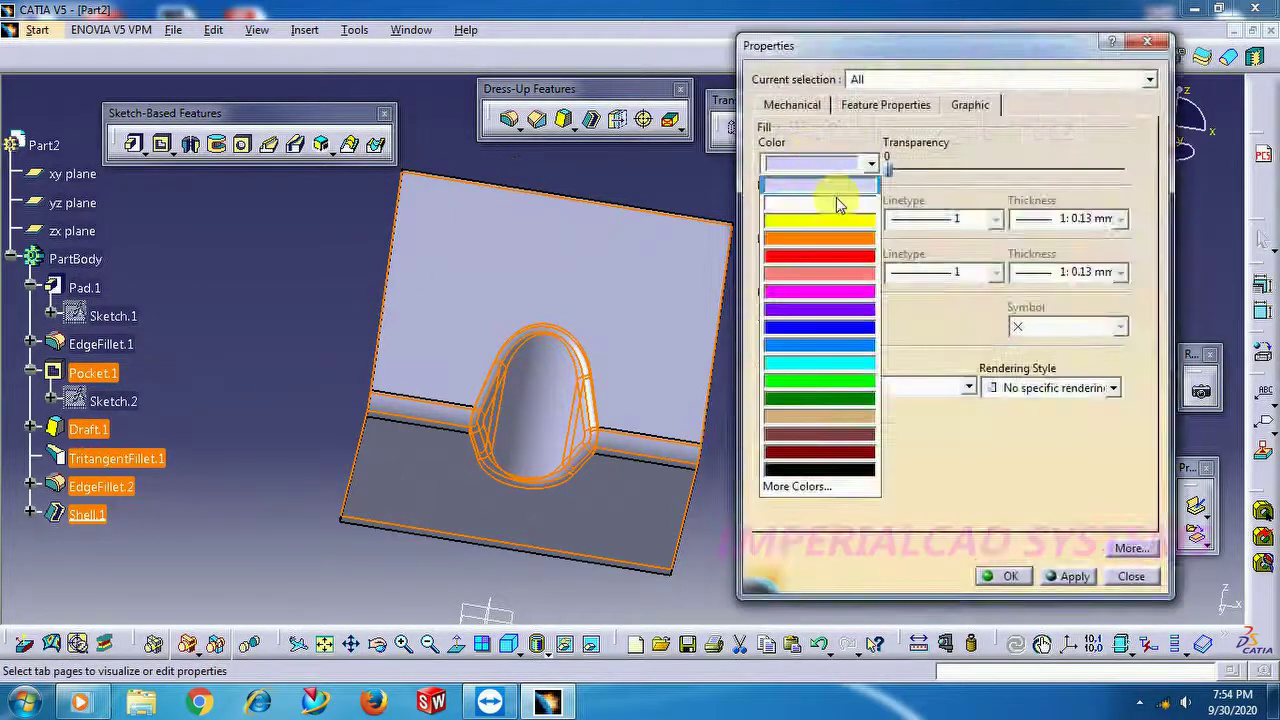
left_click(838, 354)
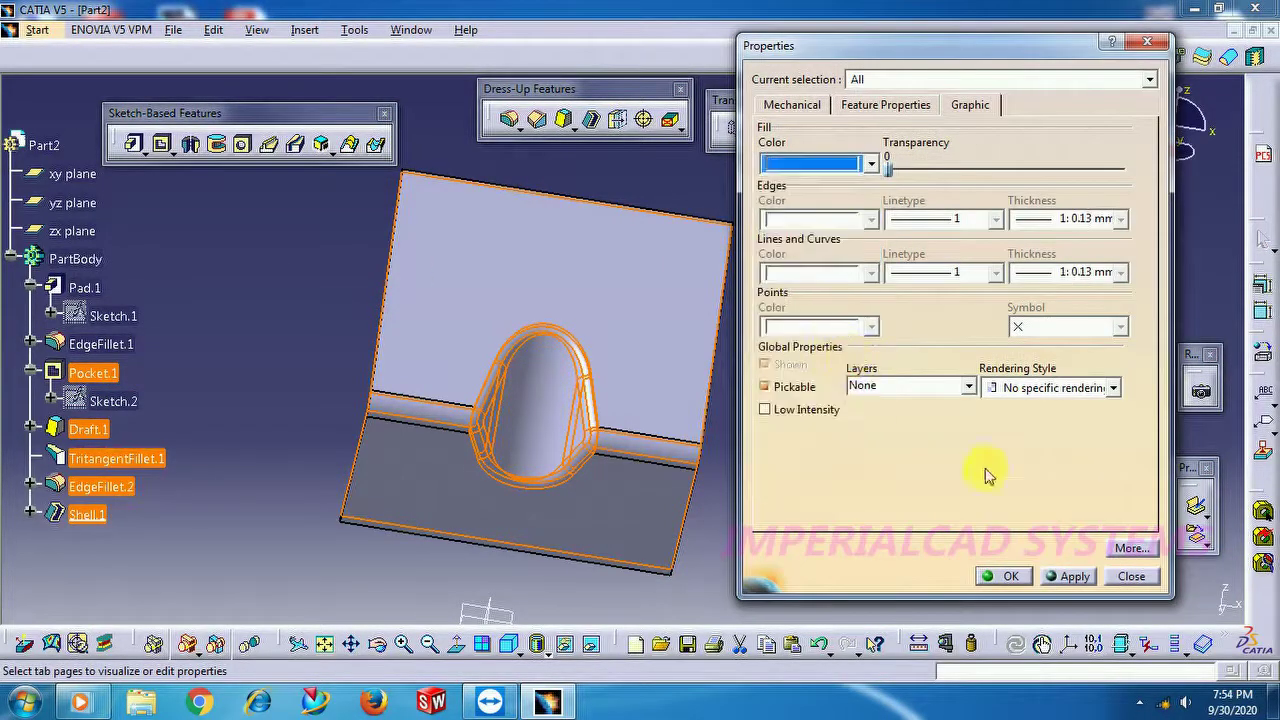
left_click(1013, 577)
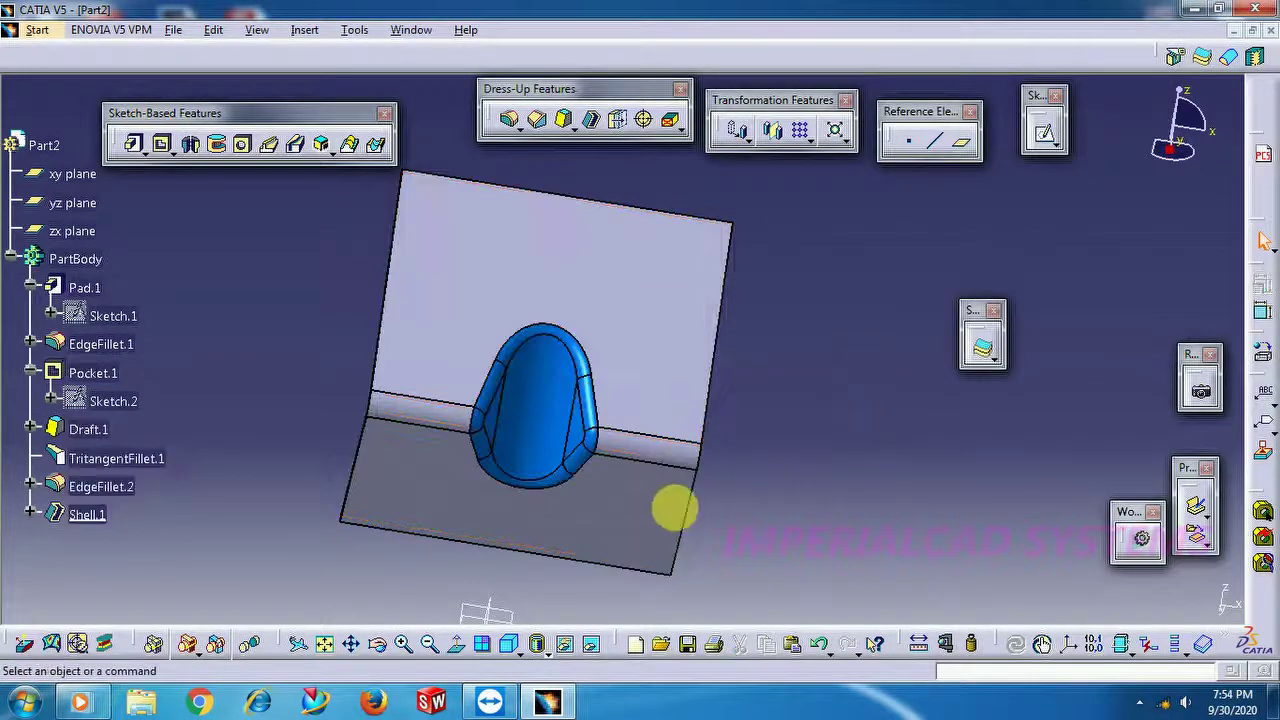
Step: Compare the blue rib shape in Part2 with the stiffening rib in Part1, viewing both brackets from the recessed and raised sides
middle_click_drag(674, 463, 707, 414)
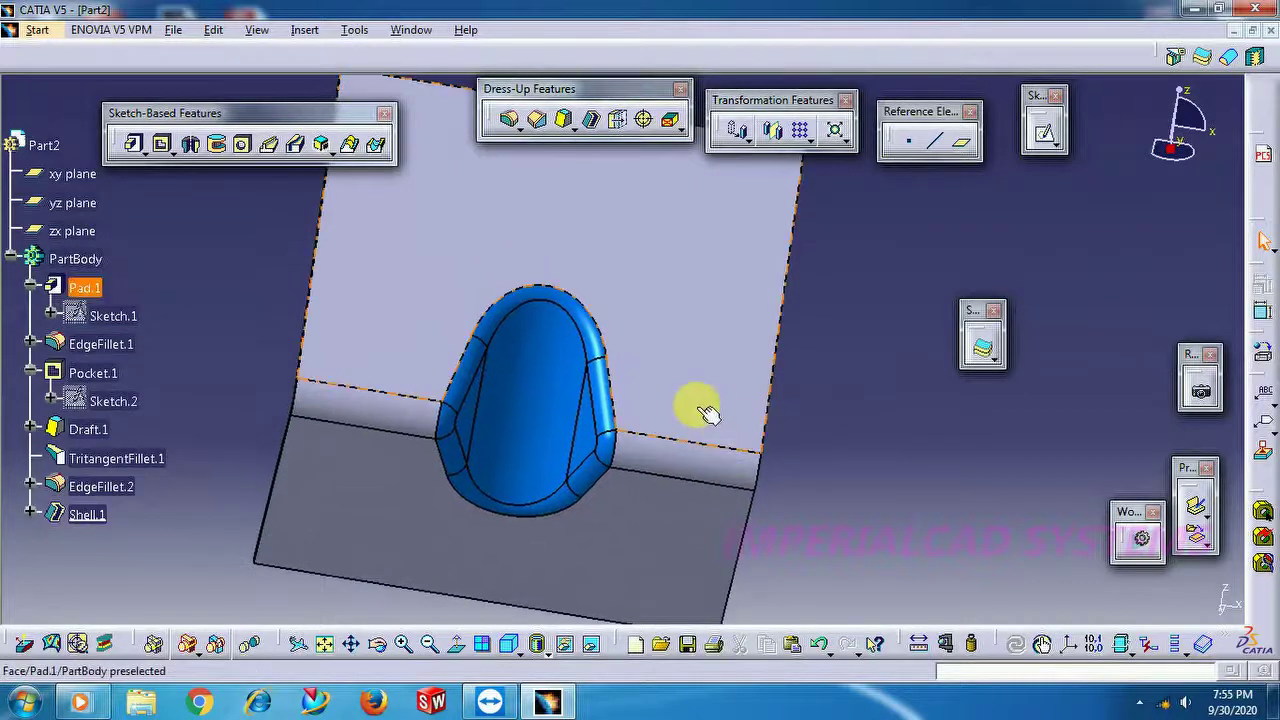
left_click(410, 30)
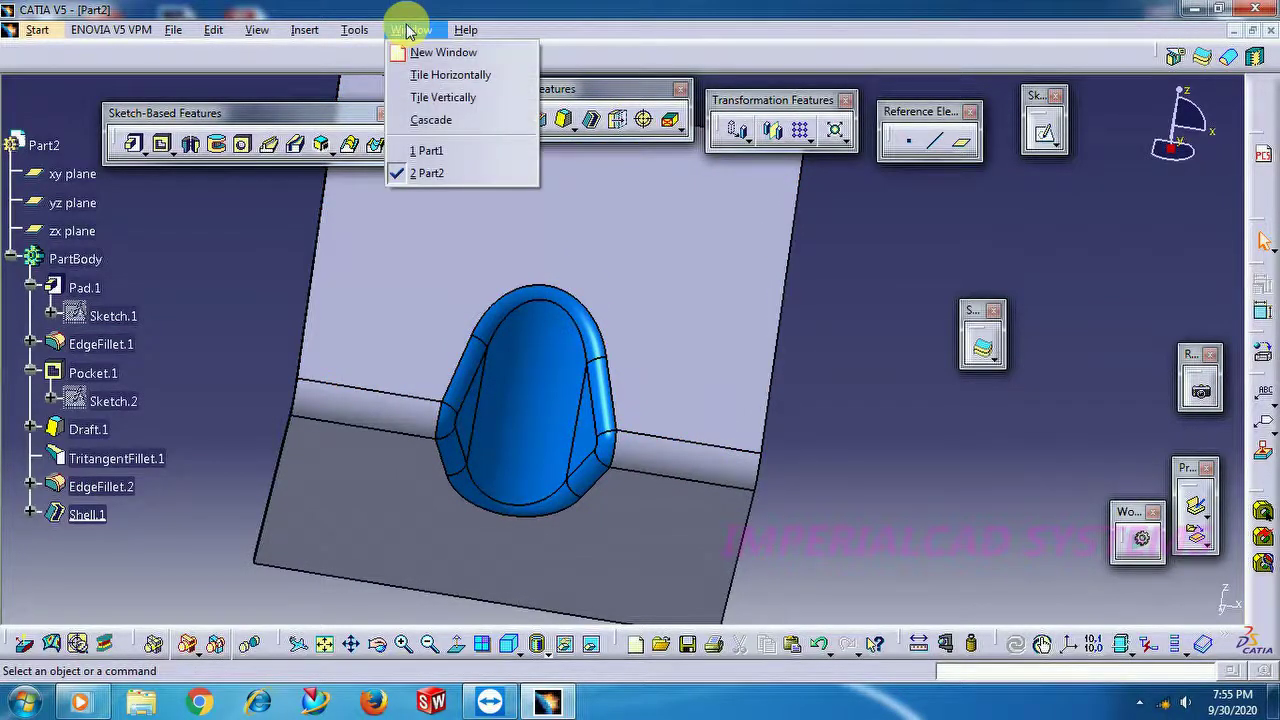
left_click(428, 150)
mouse_move(680, 260)
middle_mouse_down()
mouse_move(771, 294)
mouse_move(750, 185)
mouse_move(709, 391)
mouse_move(657, 234)
mouse_move(680, 250)
middle_mouse_up()
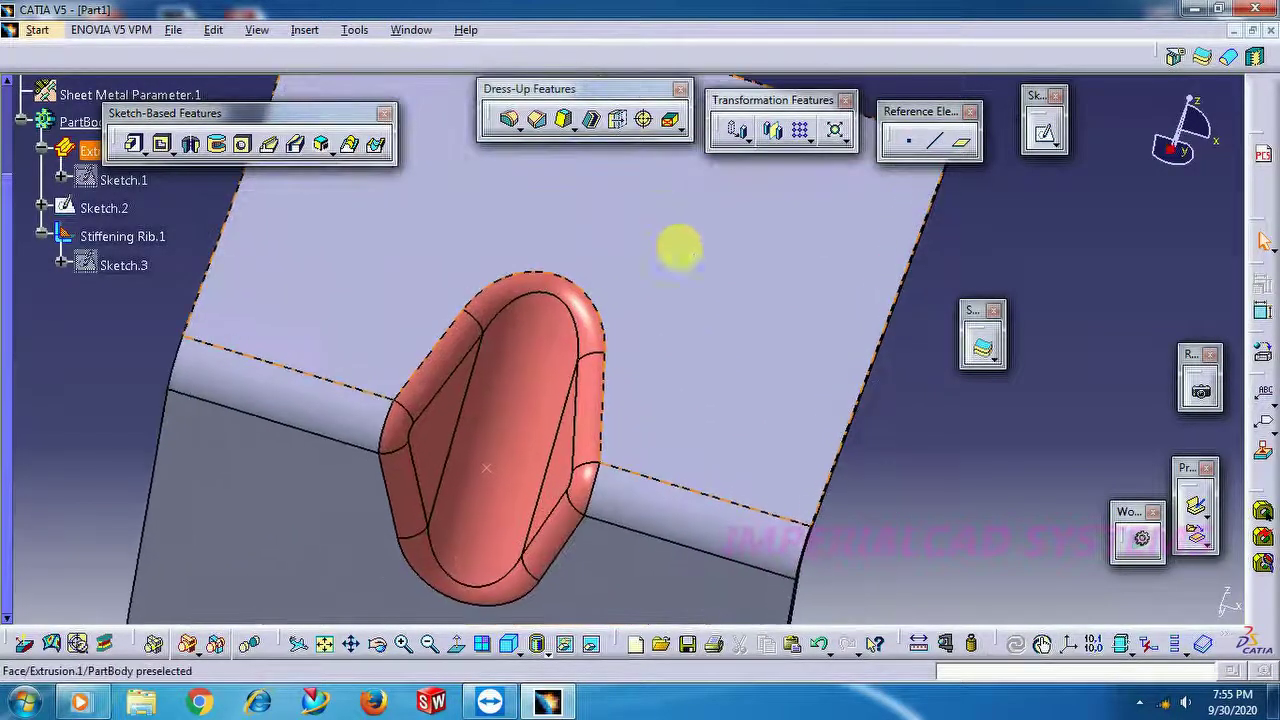
middle_click_drag(732, 295, 620, 355)
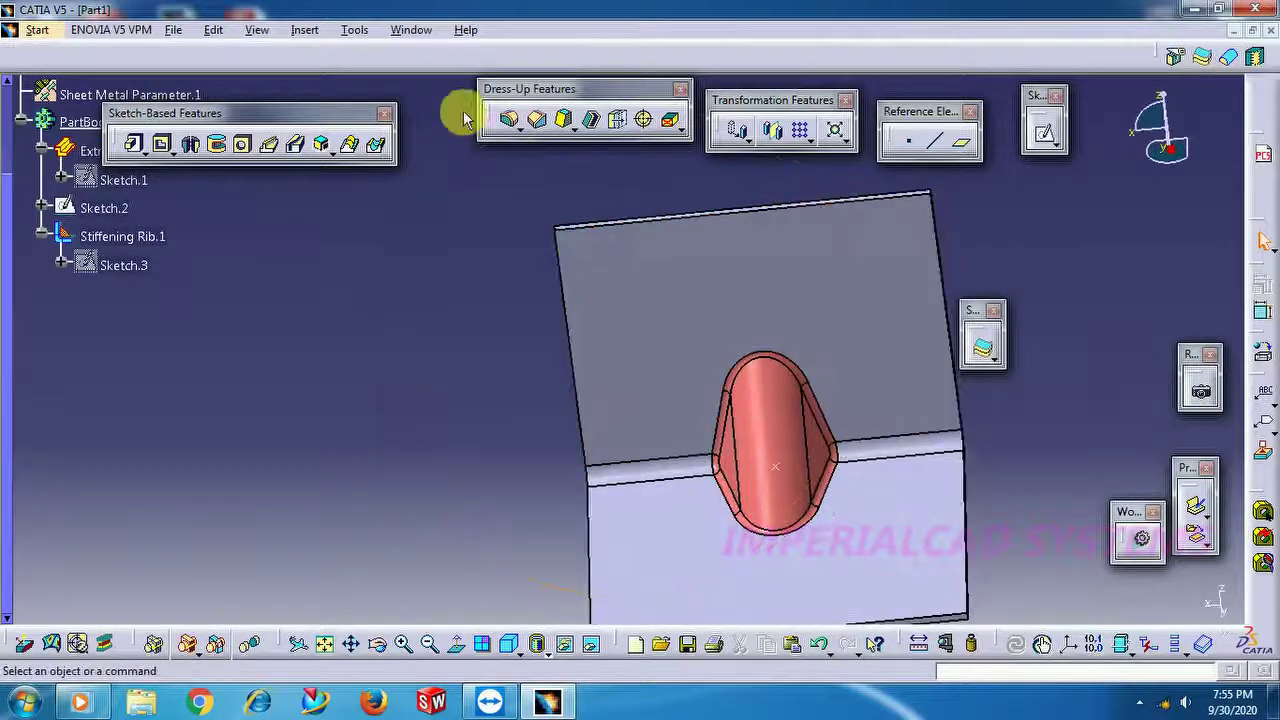
left_click(418, 32)
left_click(426, 171)
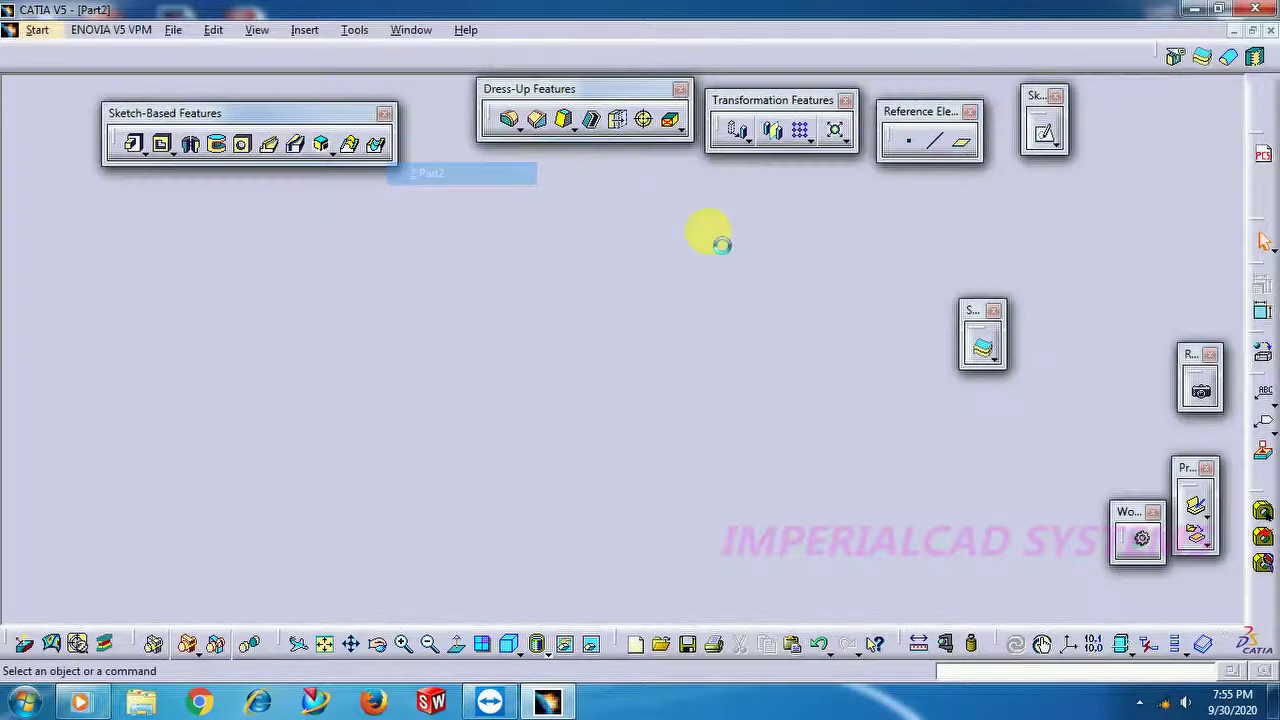
middle_click_drag(891, 297, 470, 254)
middle_click_drag(674, 283, 693, 426)
middle_click_drag(814, 409, 877, 406)
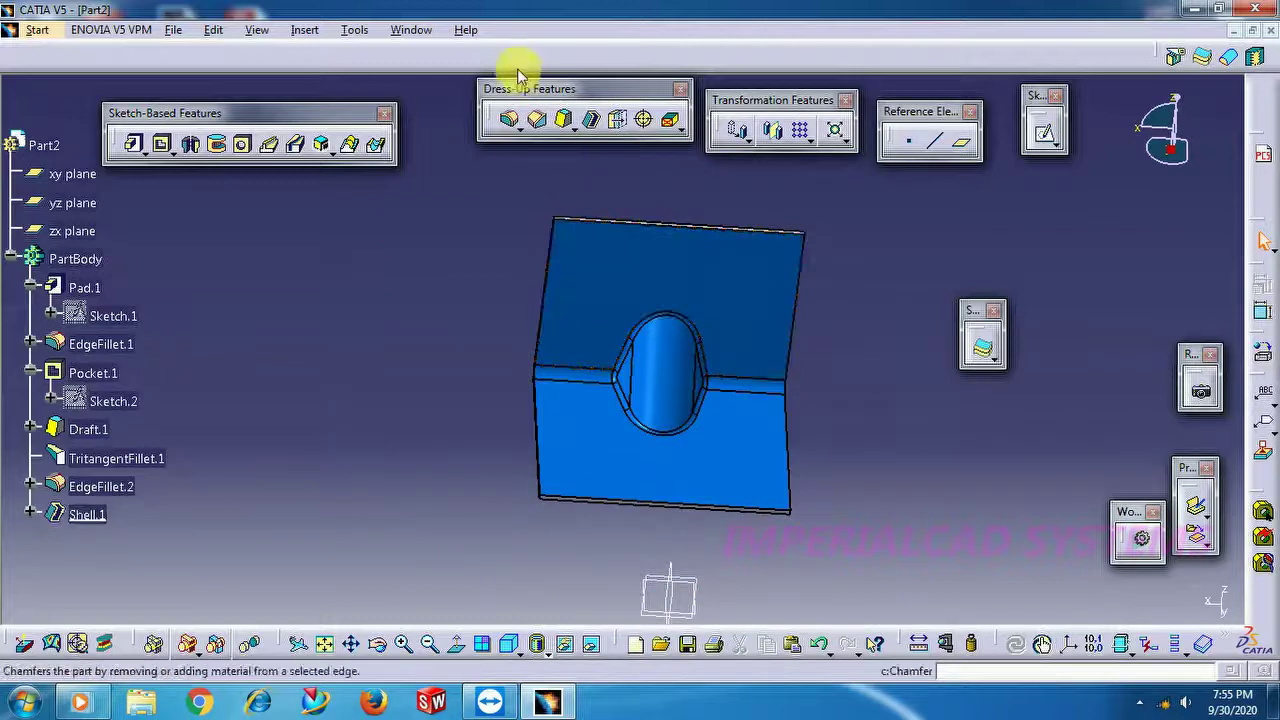
Step: Inspect the raised side of Part1's stiffening rib again, and return to Part2 to view its rib from the recessed side
left_click(410, 30)
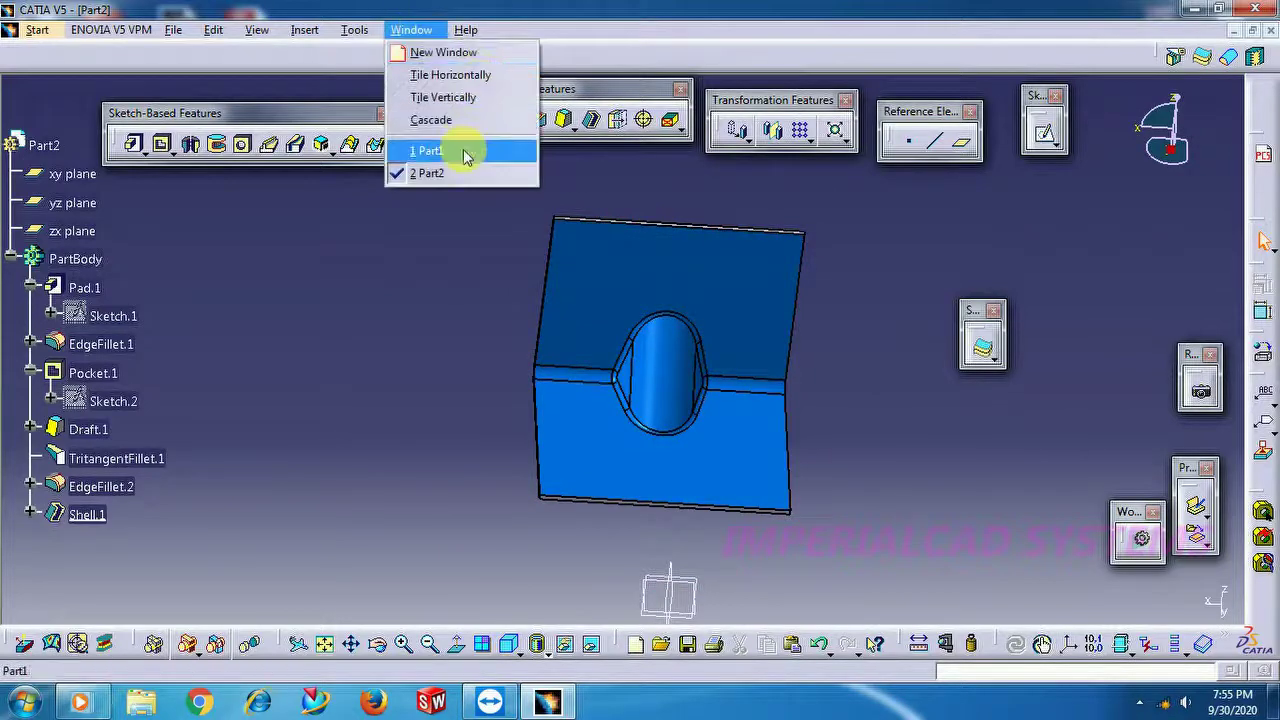
left_click(463, 151)
mouse_move(731, 297)
middle_mouse_down()
mouse_move(780, 337)
mouse_move(600, 320)
middle_mouse_up()
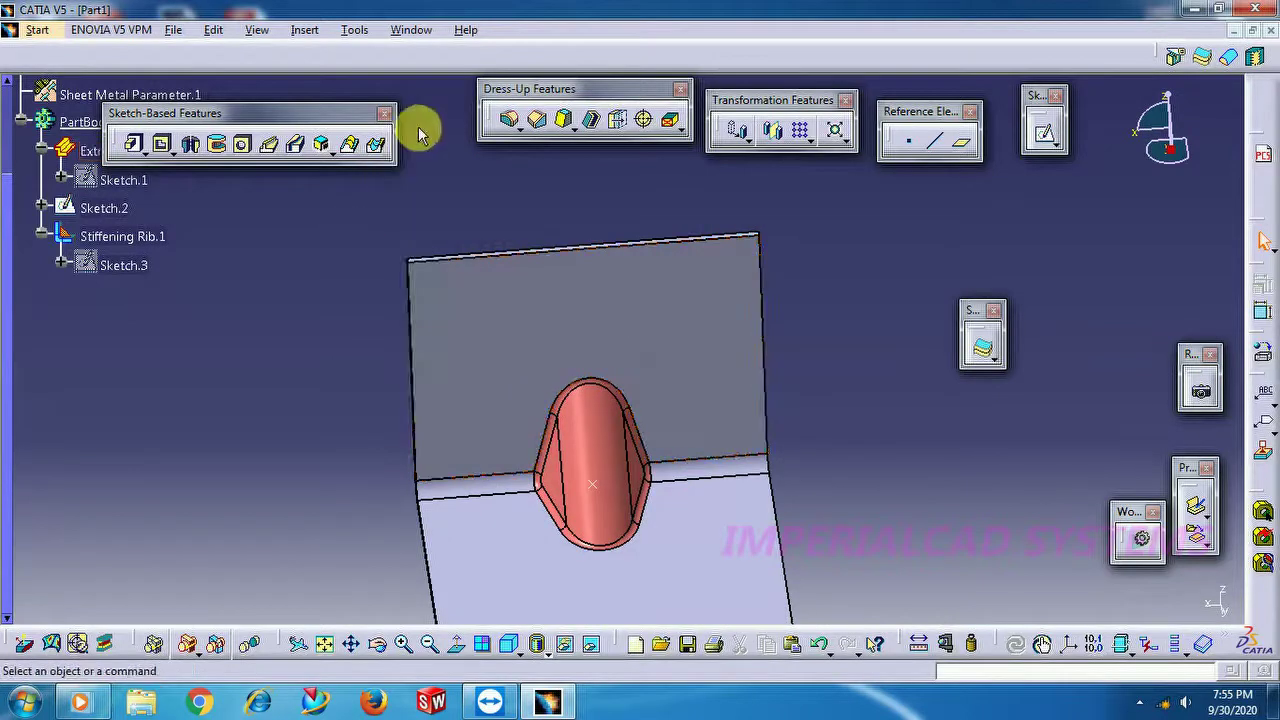
middle_click_drag(375, 395, 474, 157)
left_click(411, 30)
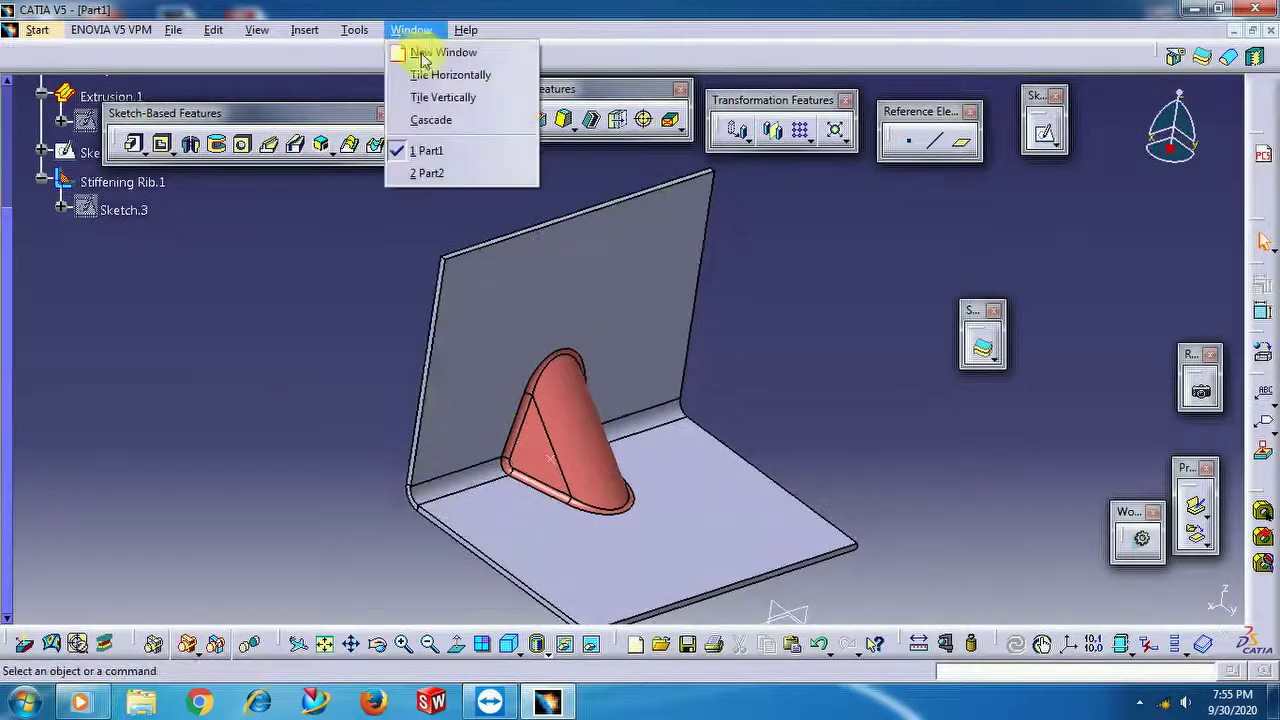
left_click(428, 172)
middle_click_drag(476, 317, 1006, 209)
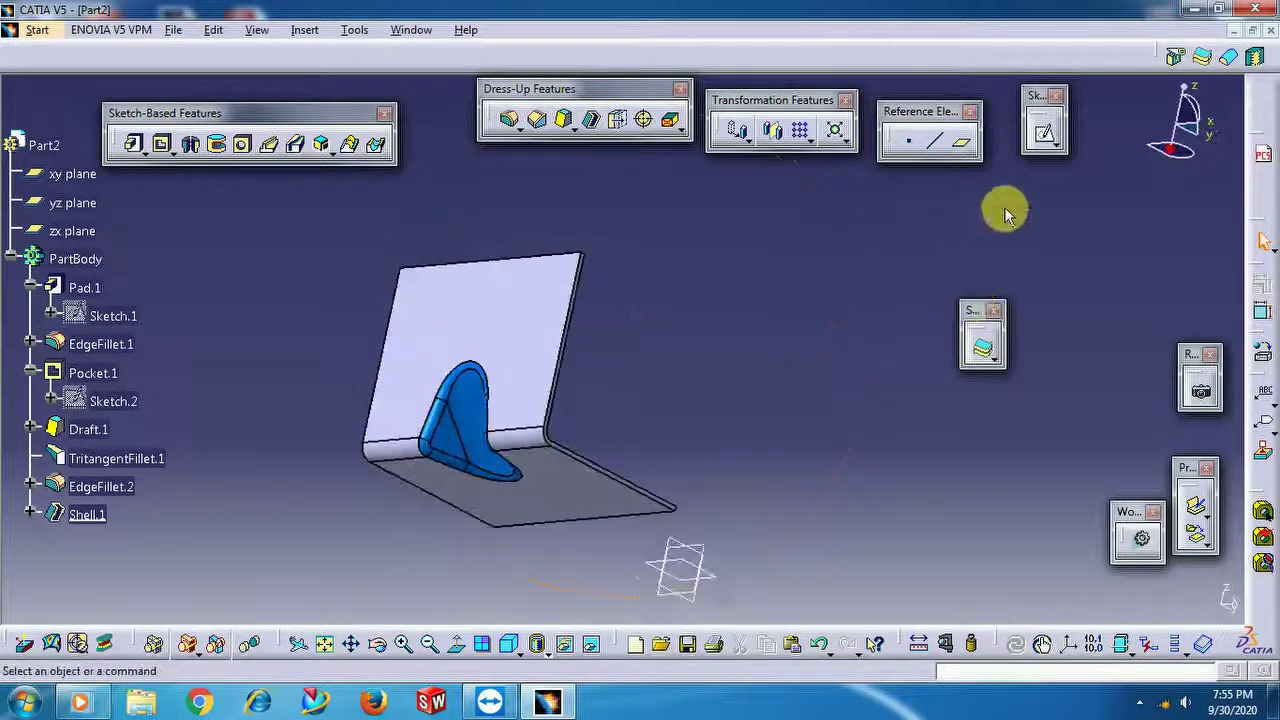